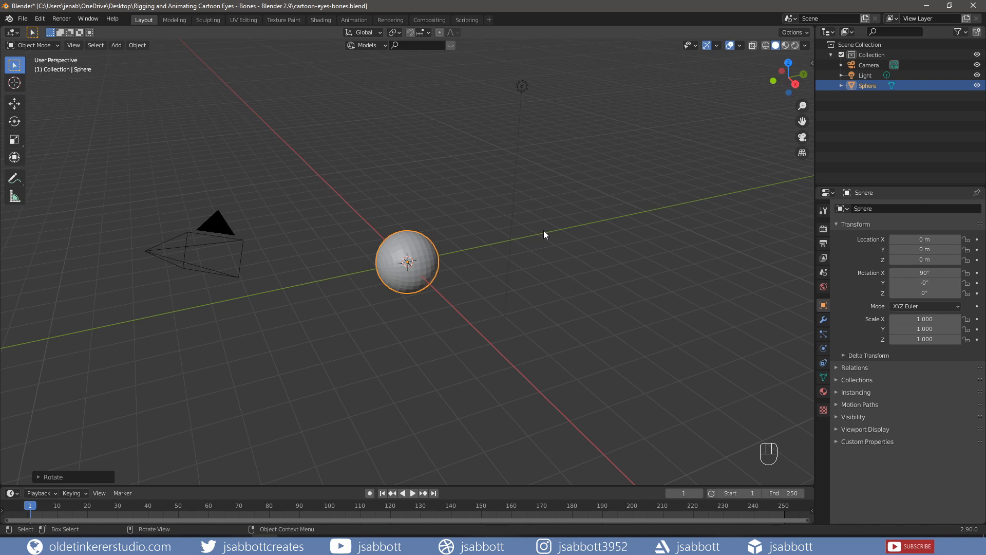
Rename the sphere to "eye" and apply its rotation
double_click(868, 85)
type("eye")
key("Return")
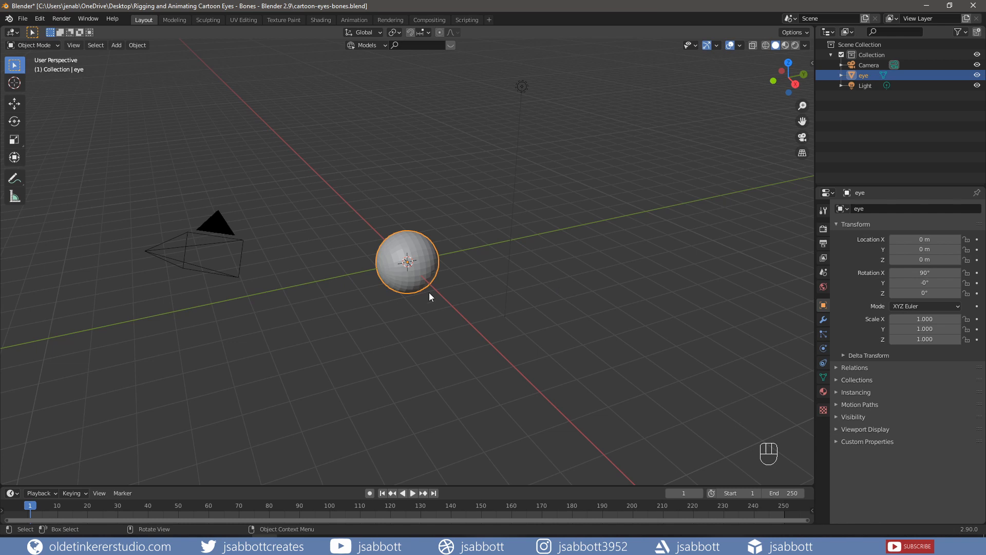
key("ctrl+a")
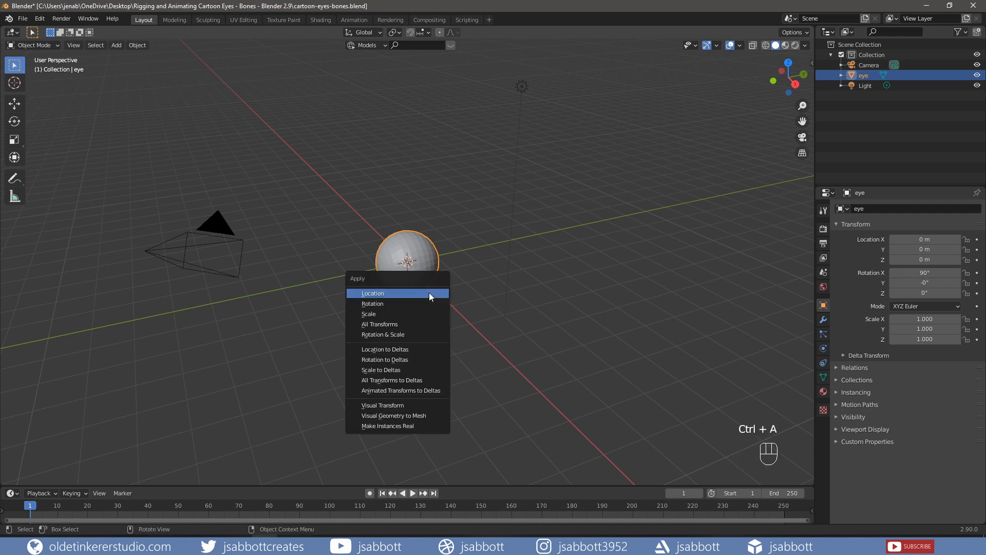
left_click(426, 304)
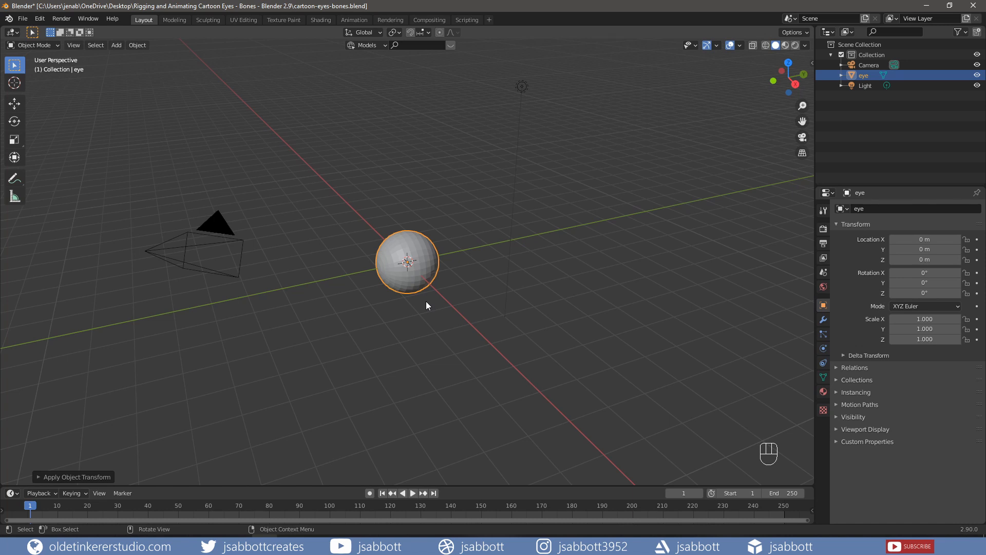
Give the eye a new material named "eye" with a pure white base color, and switch the viewport to material preview
left_click(824, 391)
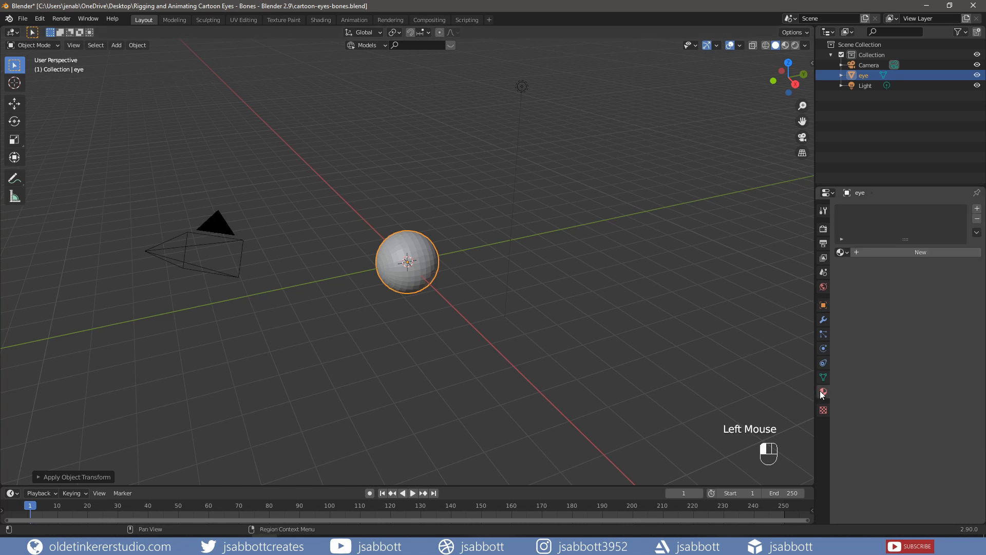
left_click(917, 260)
left_click(899, 252)
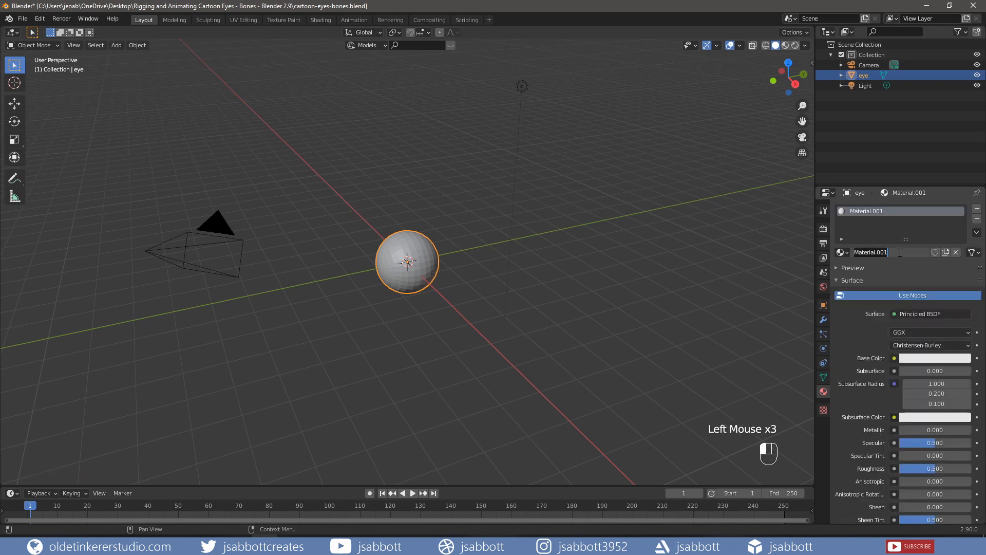
type("eye")
key("Return")
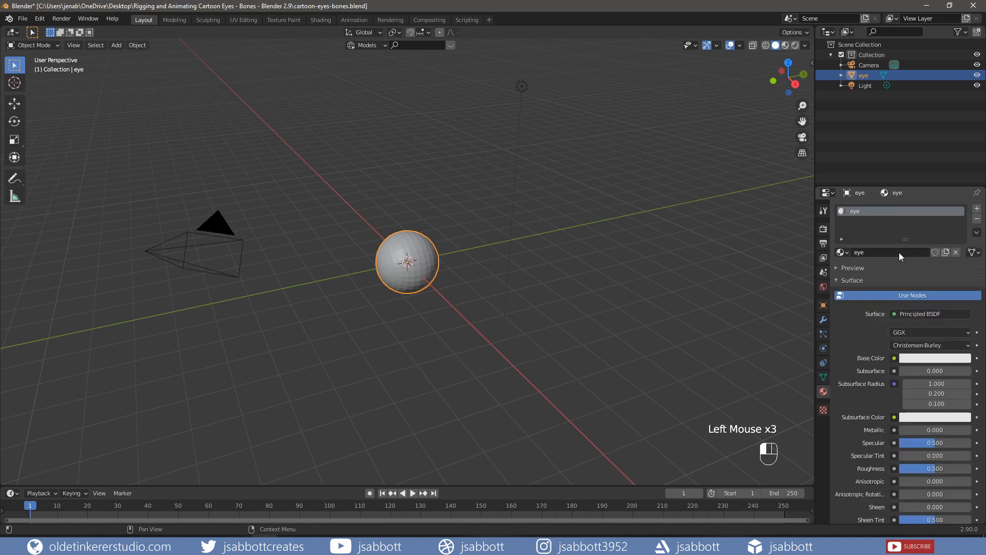
left_click(922, 358)
left_click(963, 214)
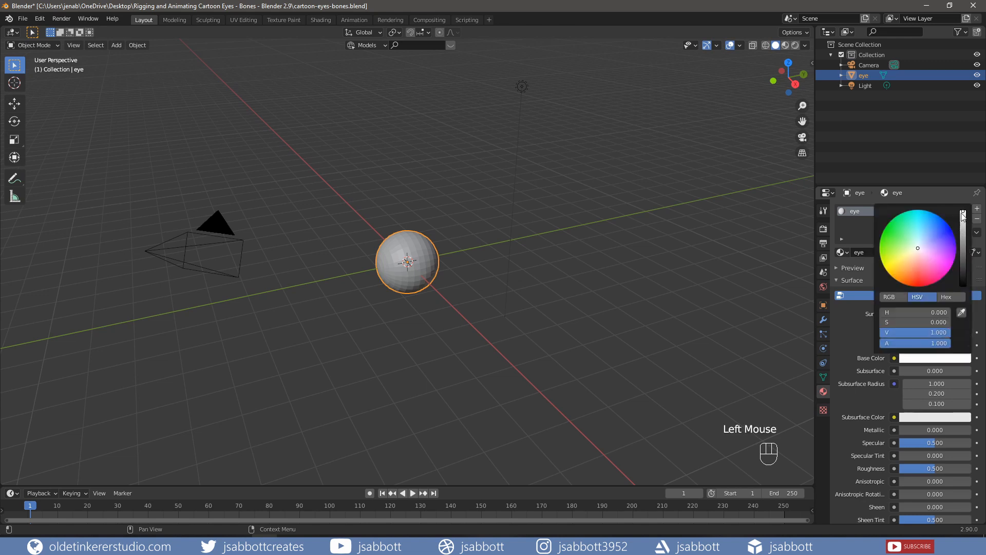
left_click(785, 45)
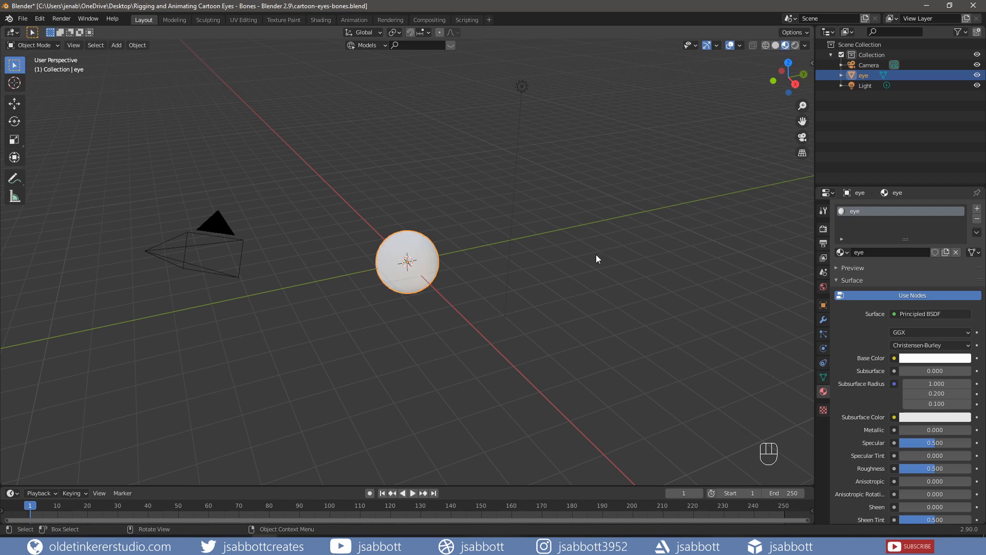
In face mode of Edit Mode, circle-select the innermost faces around the eye's front pole in front view
key("Tab")
key("KP_1")
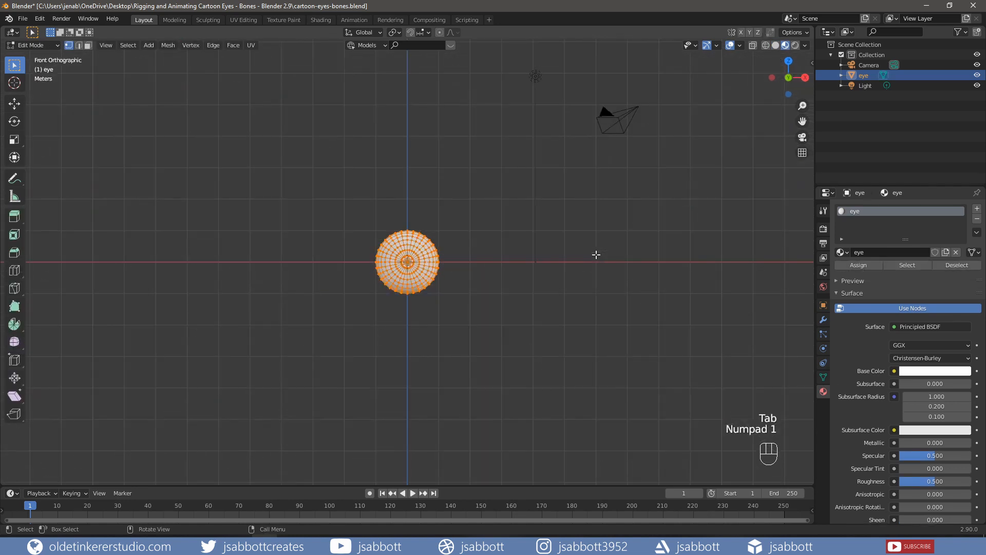
scroll(596, 255, "up", 4)
key("3")
left_click(561, 242)
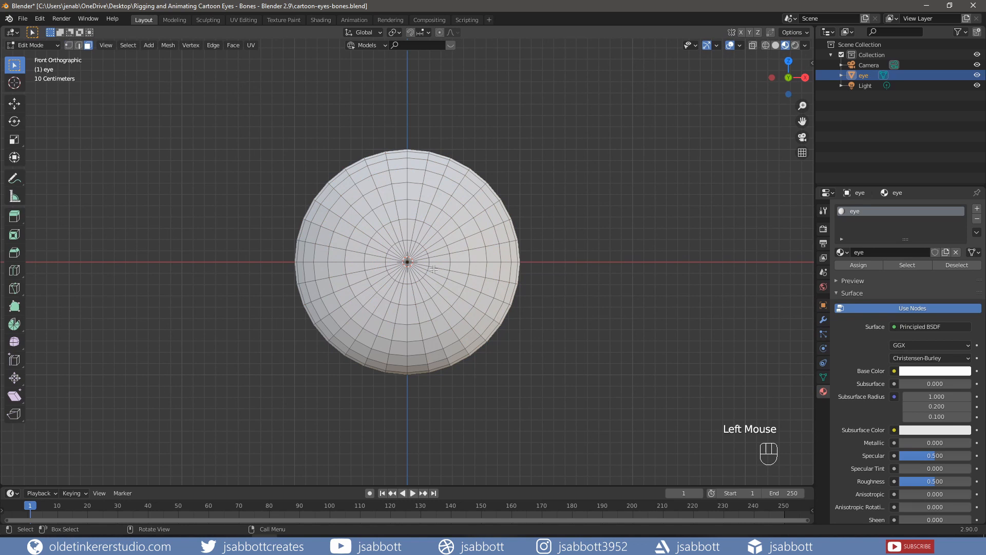
key("c")
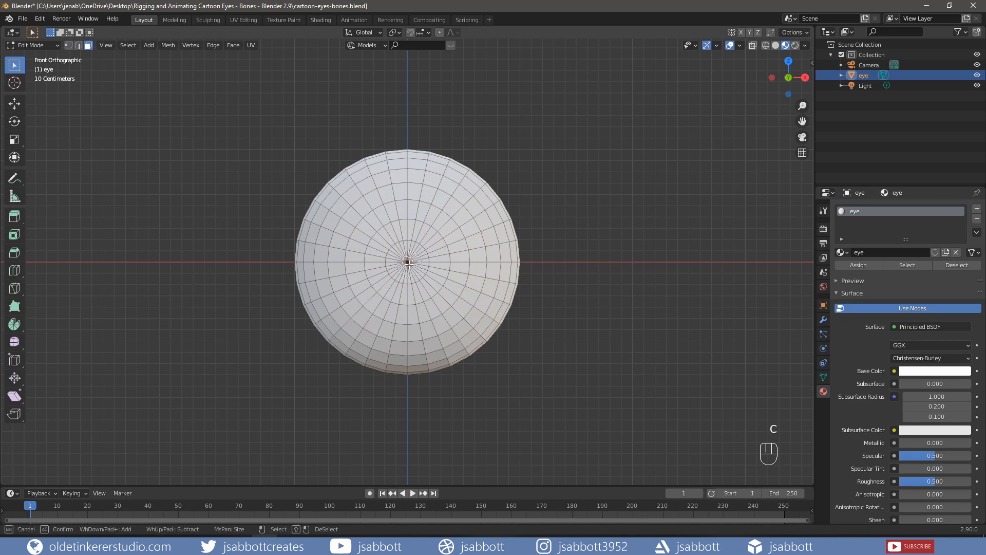
right_click(409, 263)
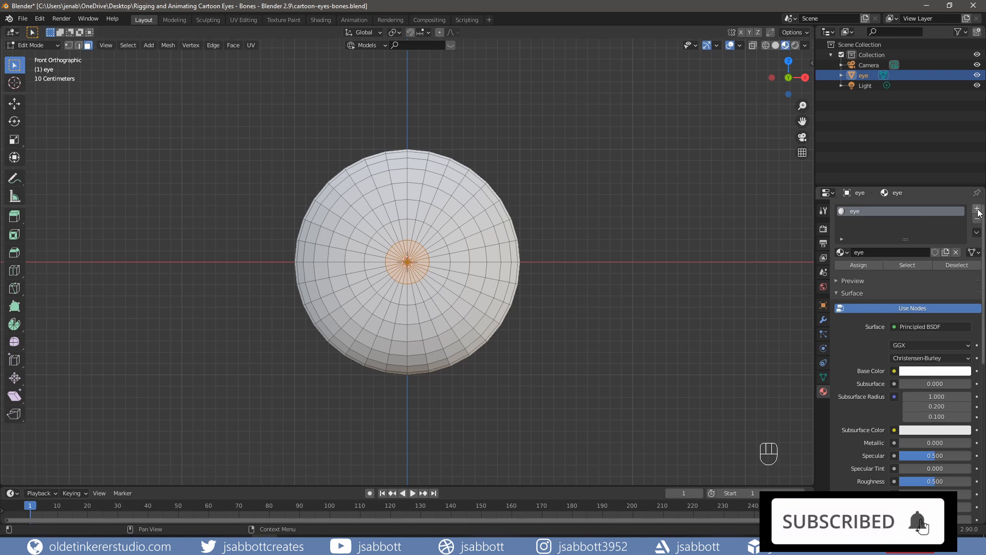
Add a second material to the eye and name it "pupil"
left_click(977, 209)
left_click(897, 270)
left_click(895, 272)
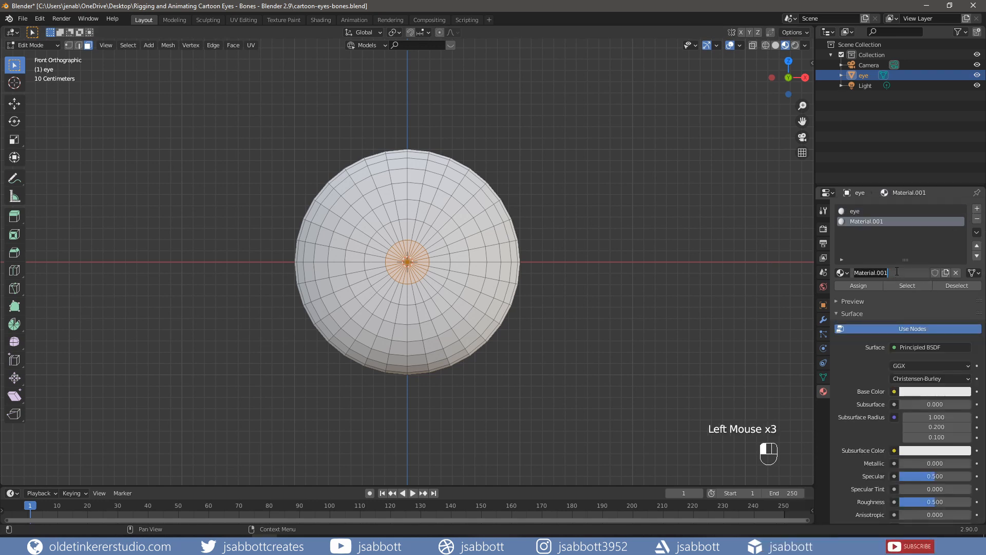
type("pupil")
key("Return")
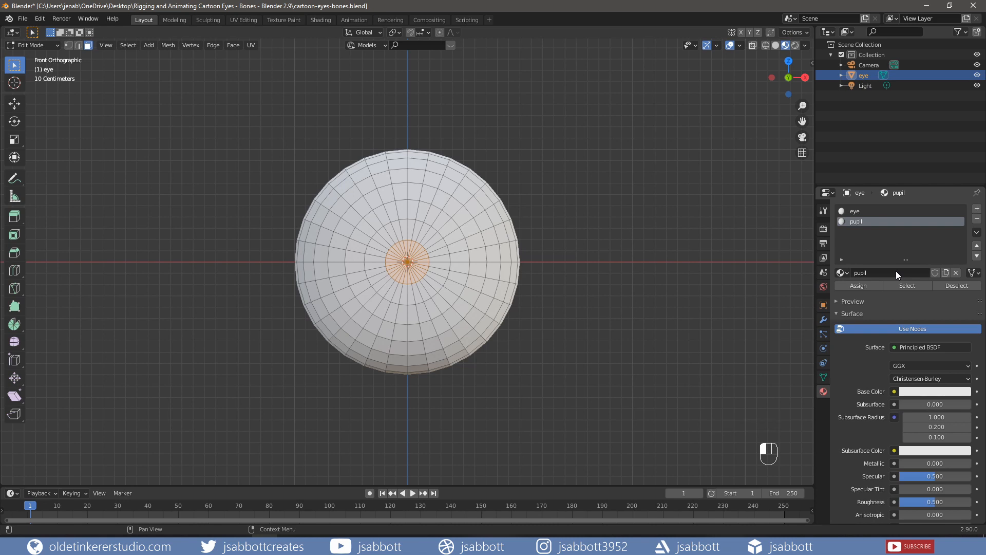
Make the pupil material's base color black (value 0) and assign it to the selected center faces
left_click(934, 391)
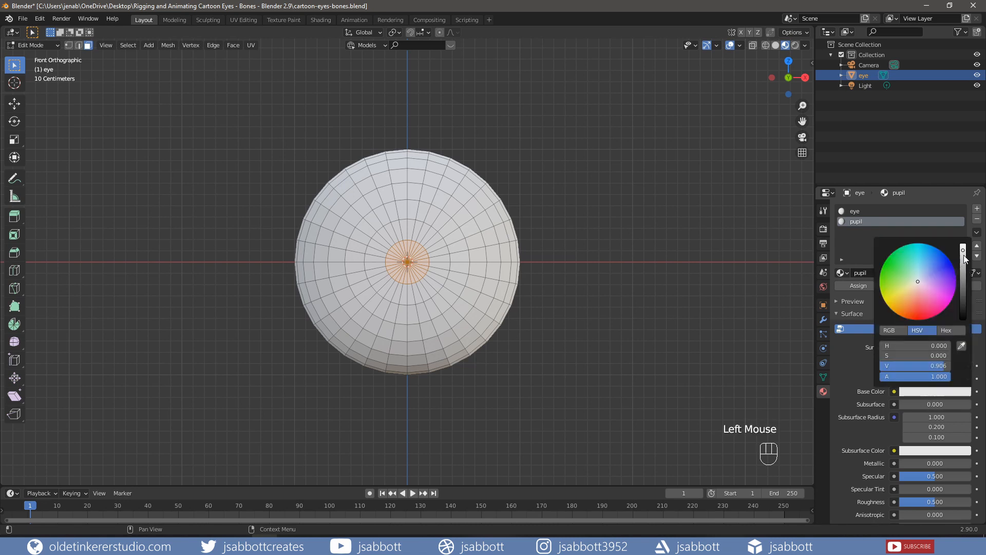
left_click_drag(964, 259, 963, 323)
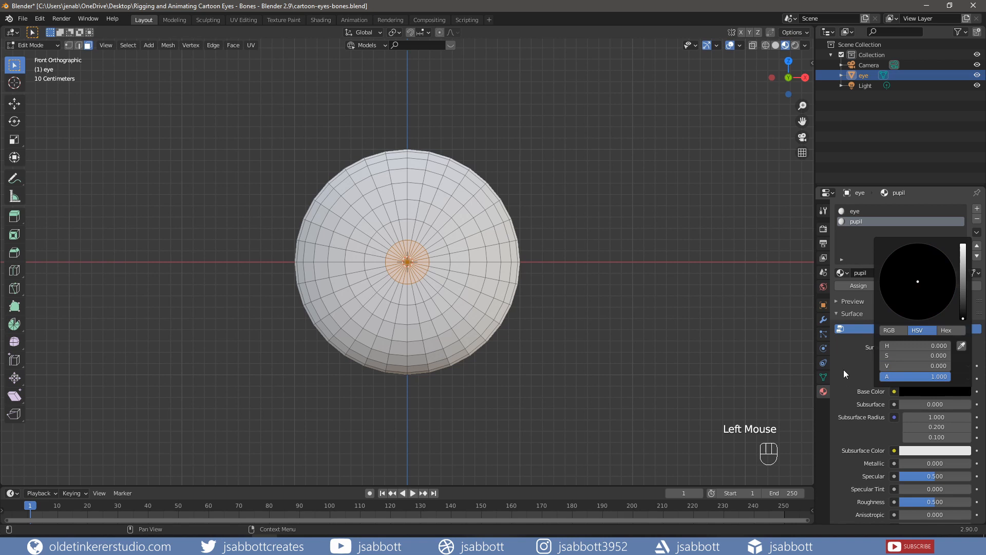
left_click(859, 285)
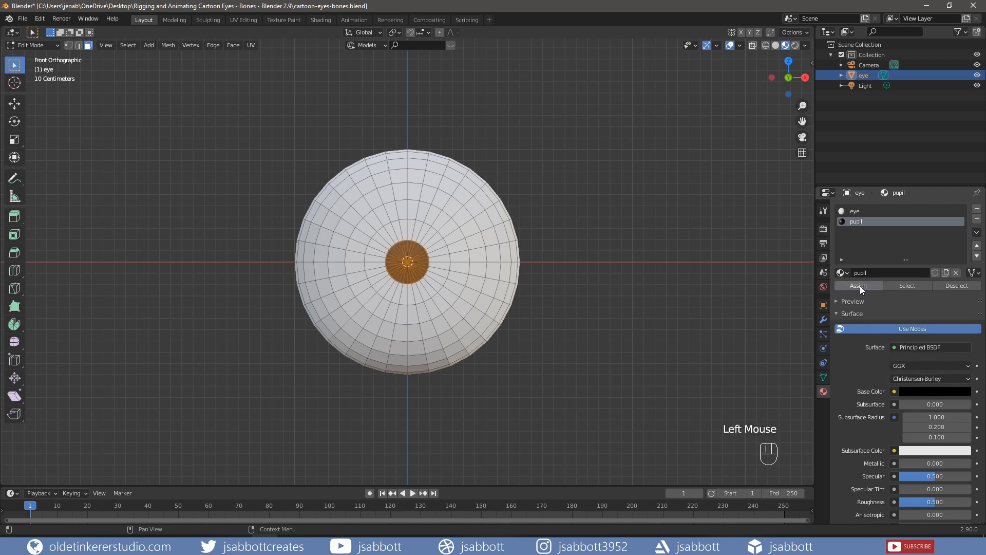
left_click(559, 280)
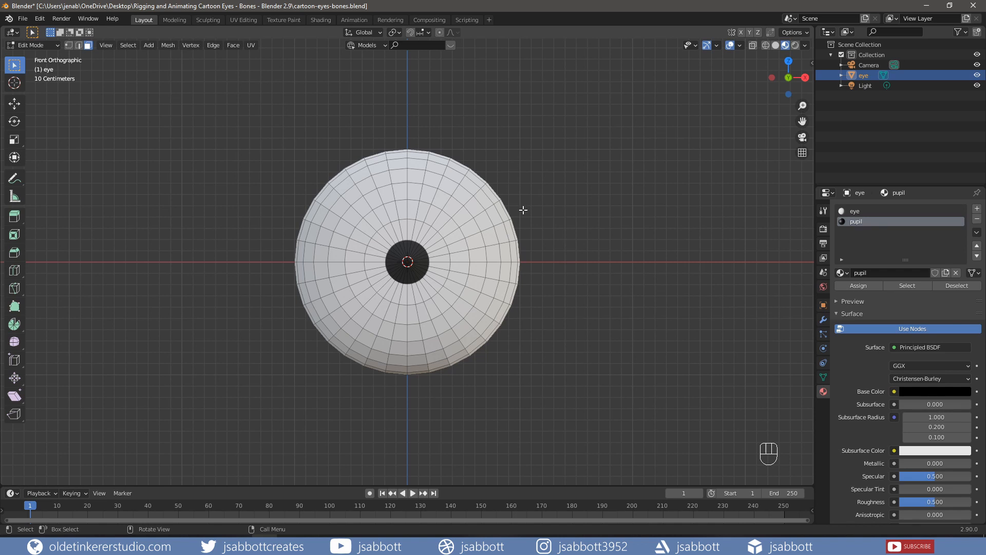
Select the face loop surrounding the pupil and add a third material named "iris"
left_click(428, 232, "alt")
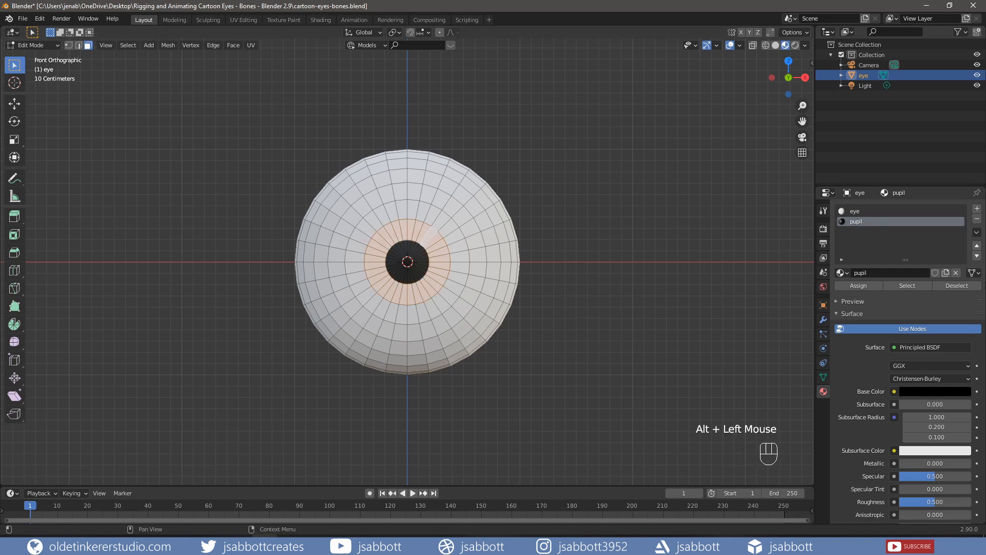
left_click(977, 209)
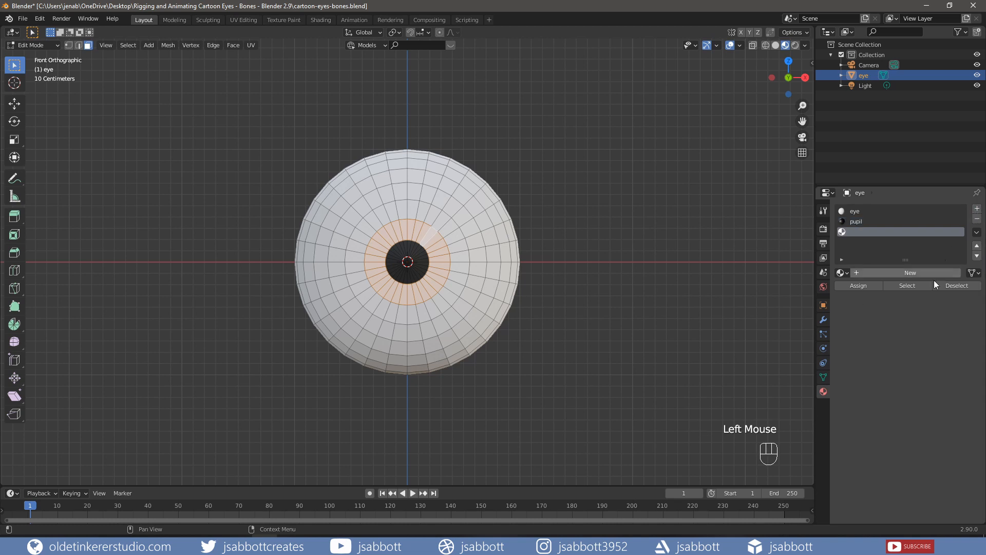
left_click(902, 274)
left_click(893, 272)
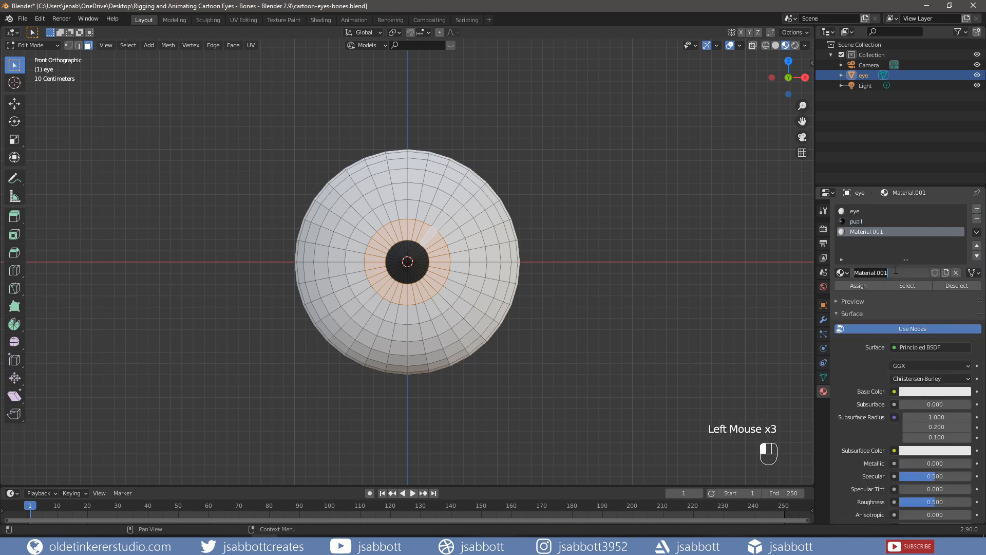
type("iris")
key("Return")
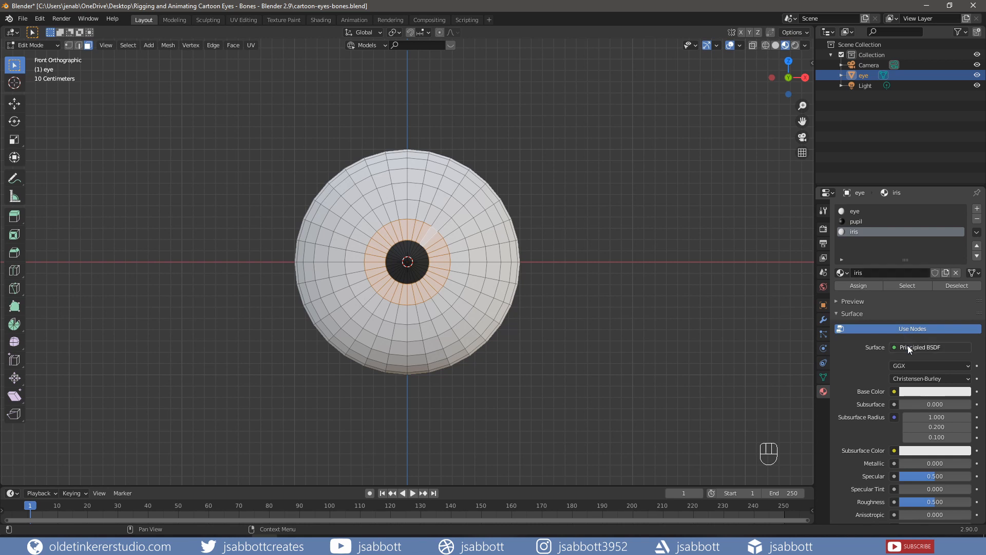
Make the iris material's base color green and assign it to the selected face loop
left_click(925, 391)
left_click(917, 278)
left_click_drag(917, 278, 900, 272)
left_click_drag(962, 249, 962, 259)
left_click(864, 285)
left_click(544, 324)
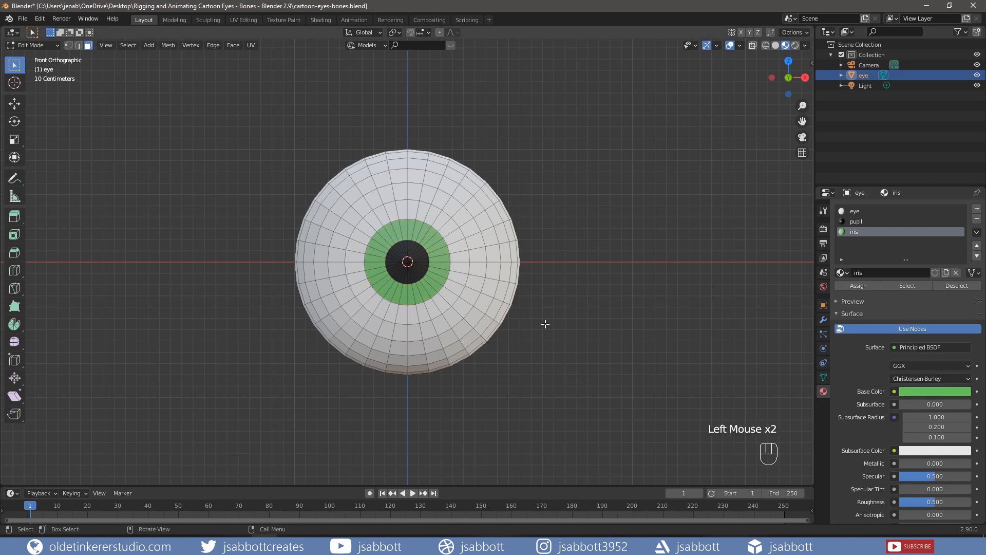
Return to Object Mode, shade the eye smooth, and deselect it
key("Tab")
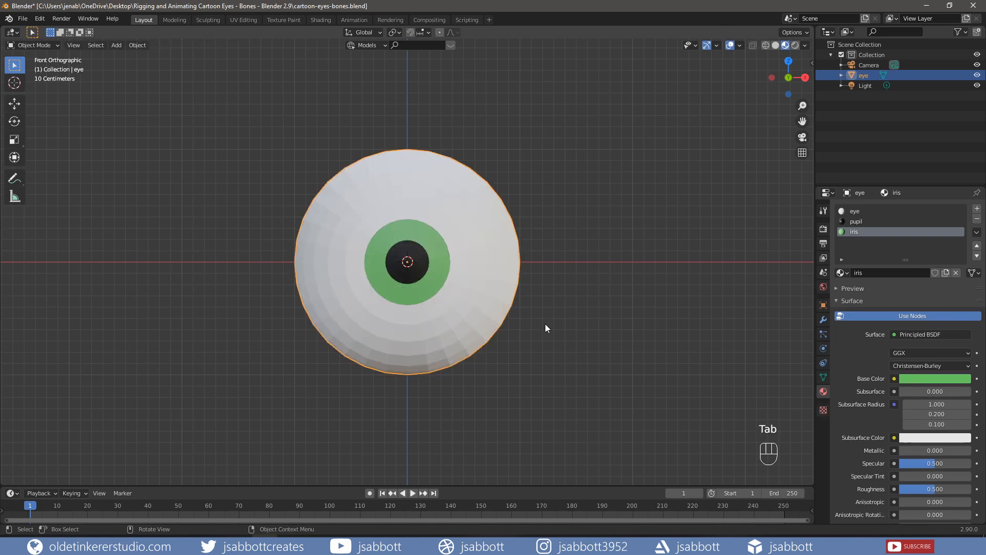
right_click(473, 232)
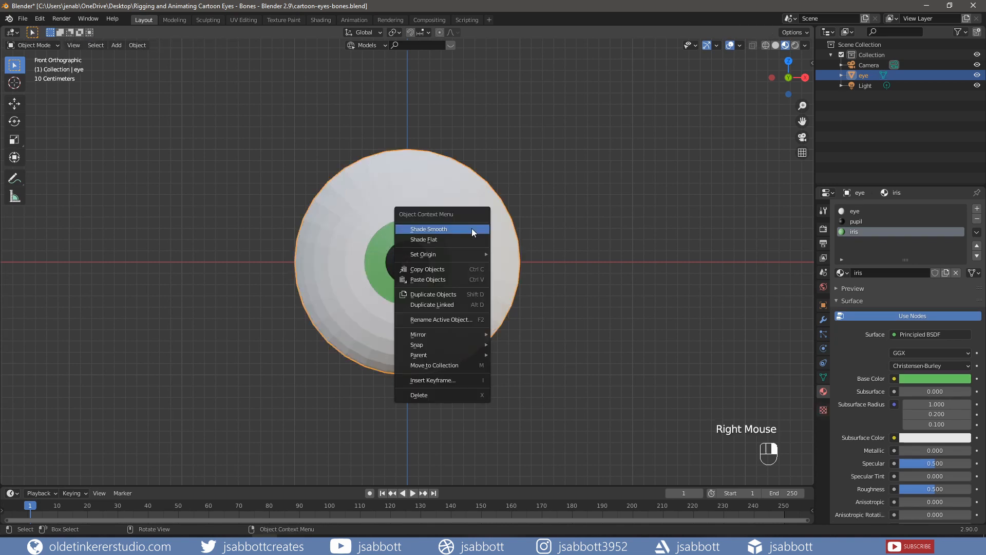
left_click(473, 229)
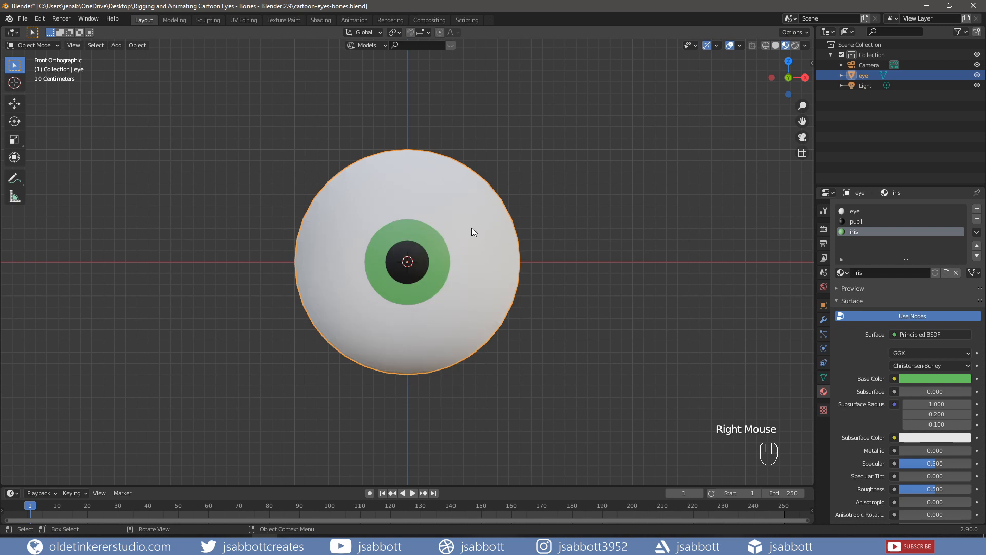
left_click(617, 244)
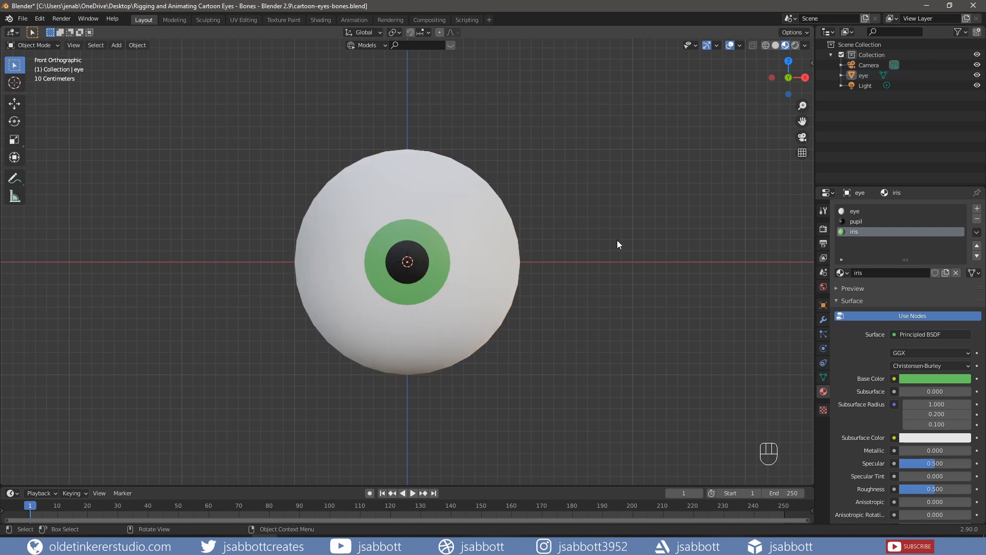
Add a new UV sphere and rotate it 90° about the X axis
key("shift+a")
mouse_move(617, 240)
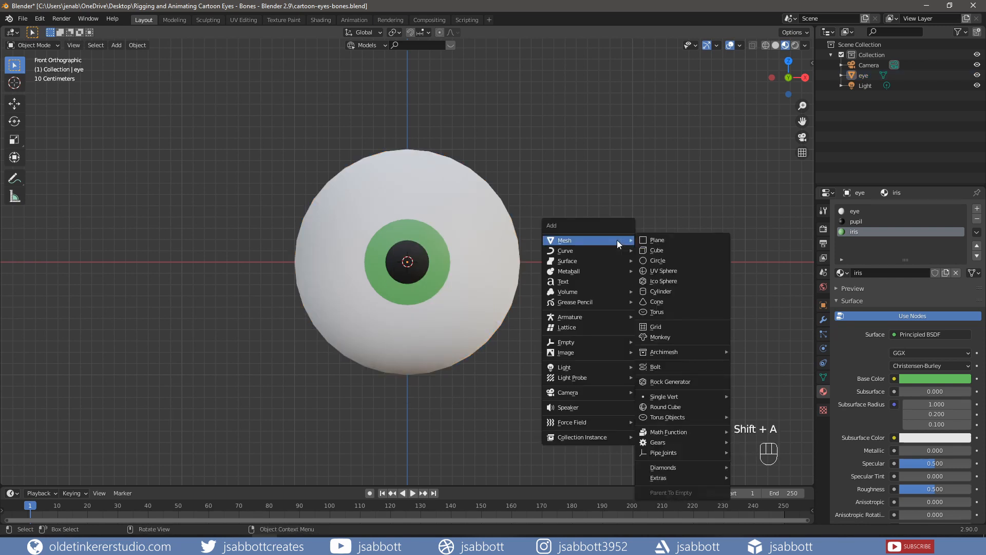
left_click(666, 271)
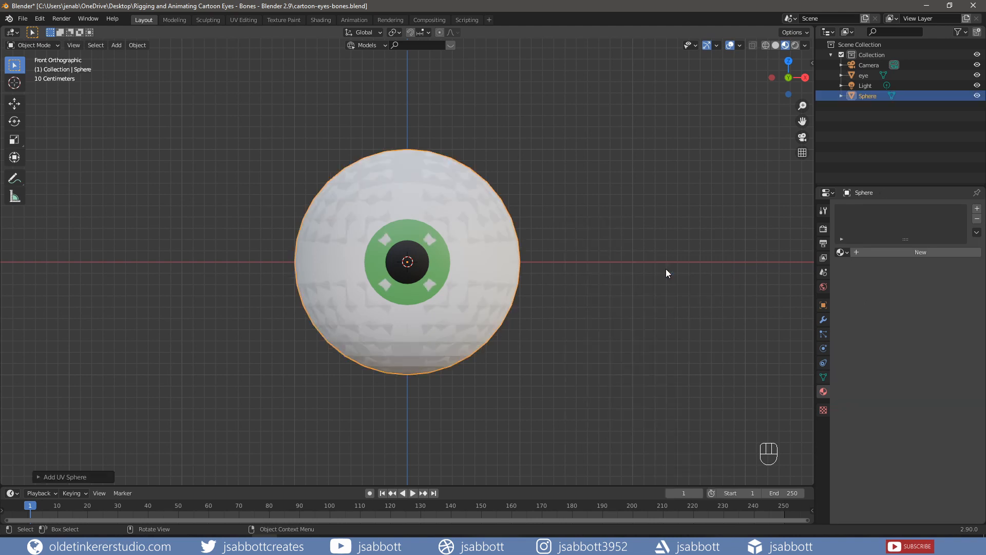
type("rx90")
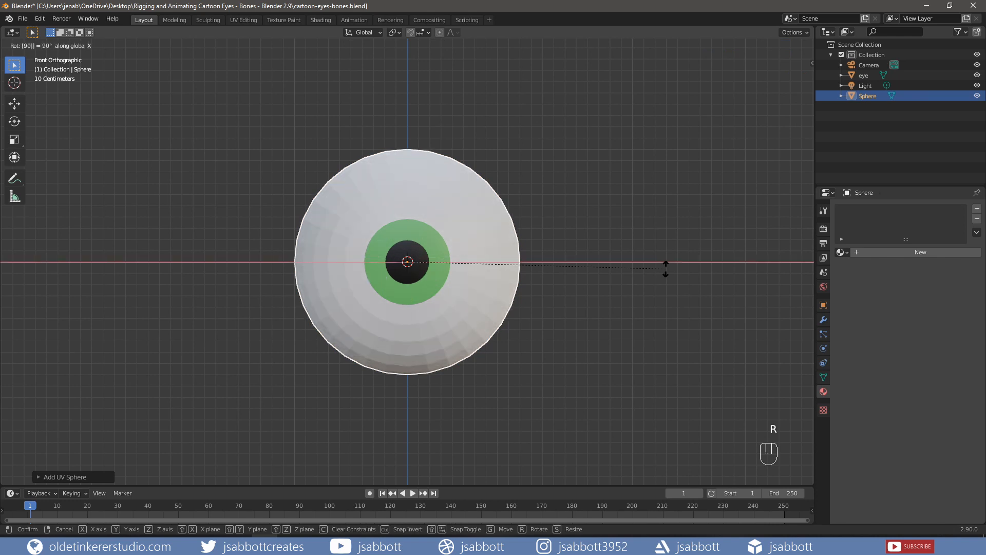
left_click(665, 268)
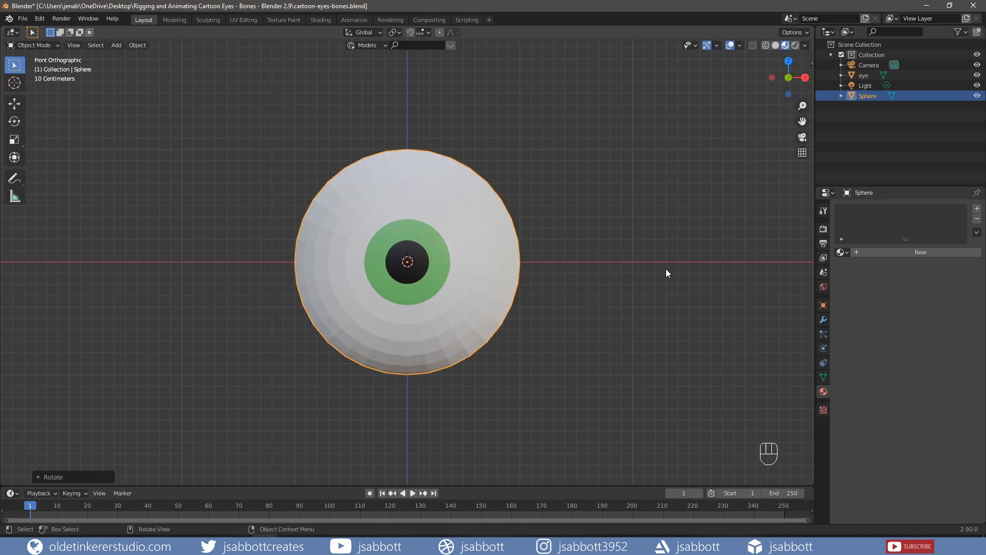
Apply the new sphere's rotation
key("ctrl")
key("ctrl+a")
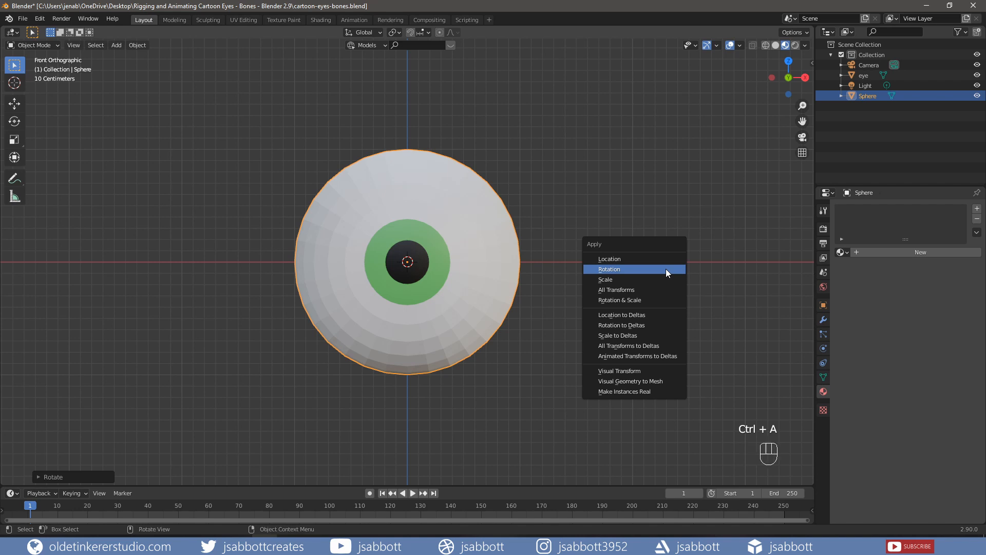
left_click(666, 269)
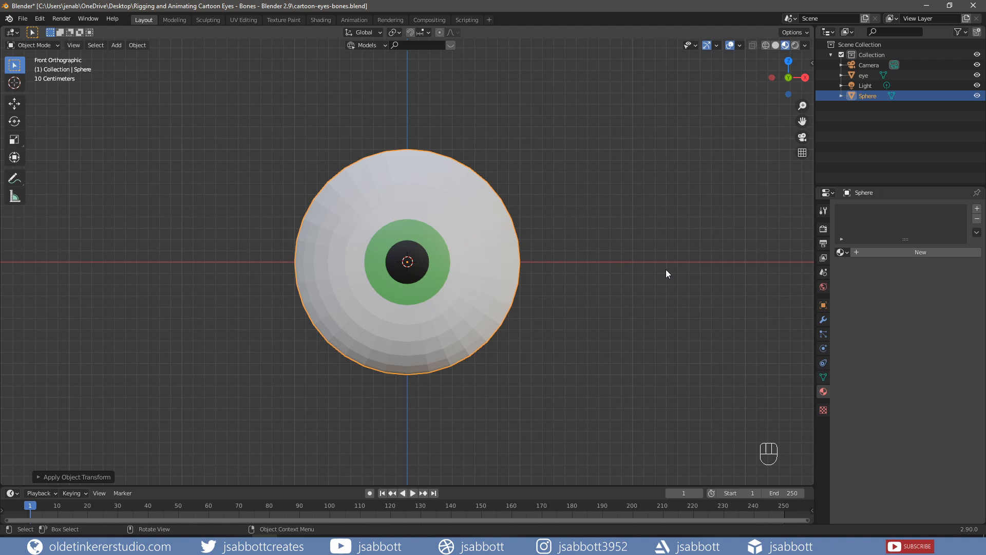
Hide the eye object and rename the new sphere as eyelid
left_click(977, 75)
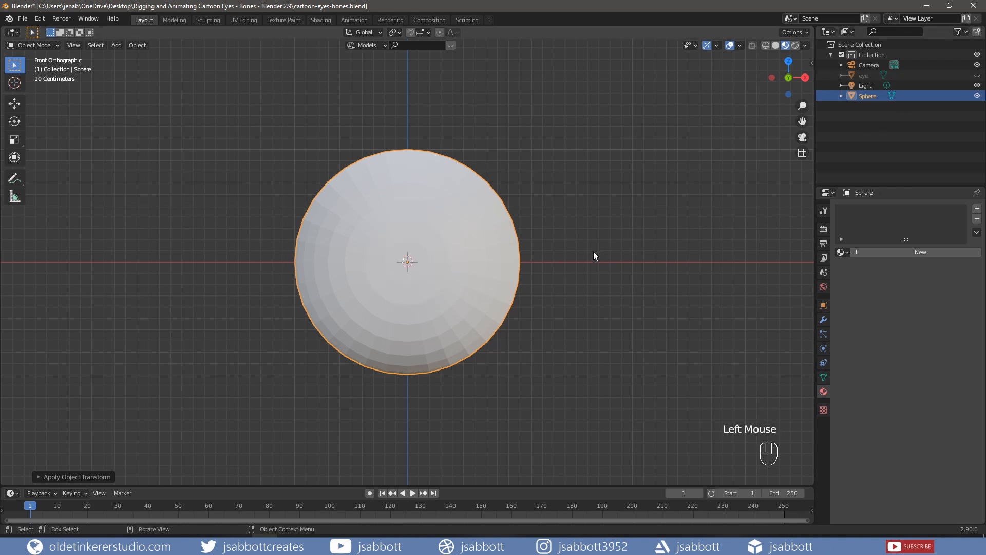
double_click(869, 95)
type("eyelid")
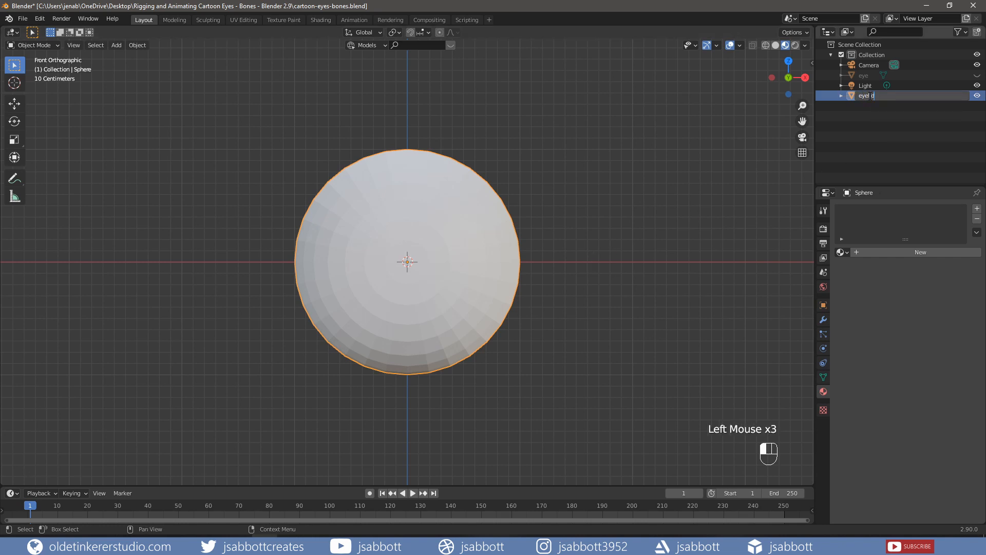
key("Return")
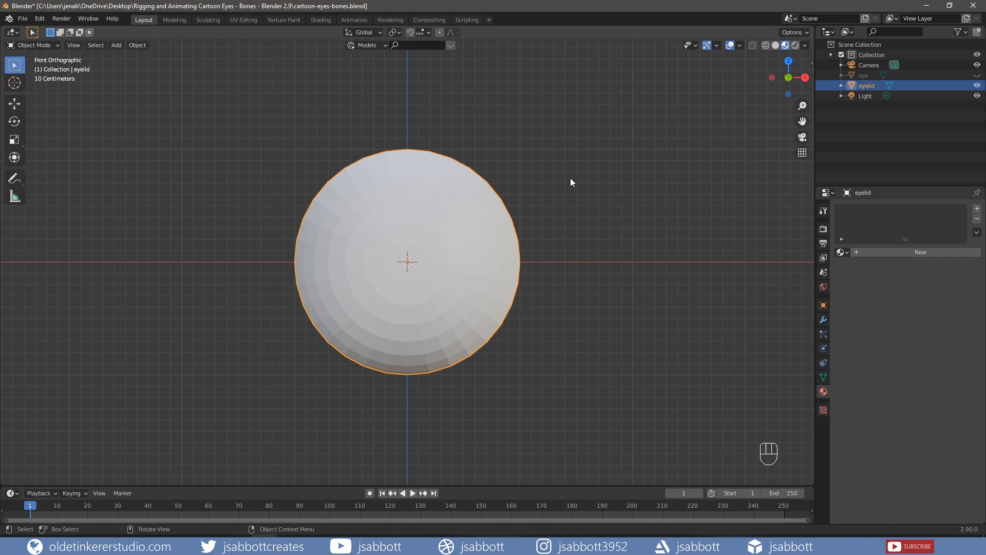
Select all faces in the upper half of the eyelid sphere in wireframe, separate them into their own object, and return to Object Mode
key("Tab")
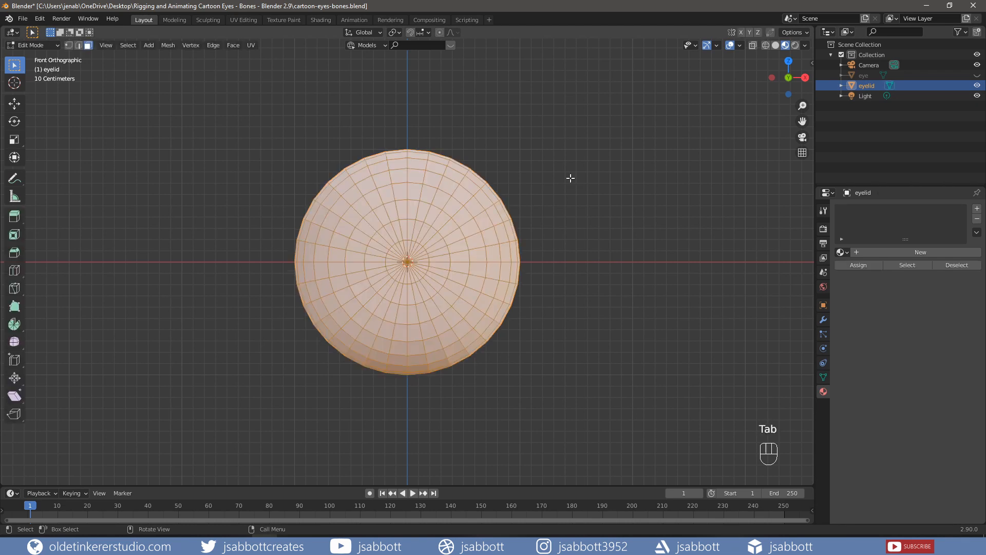
key("z")
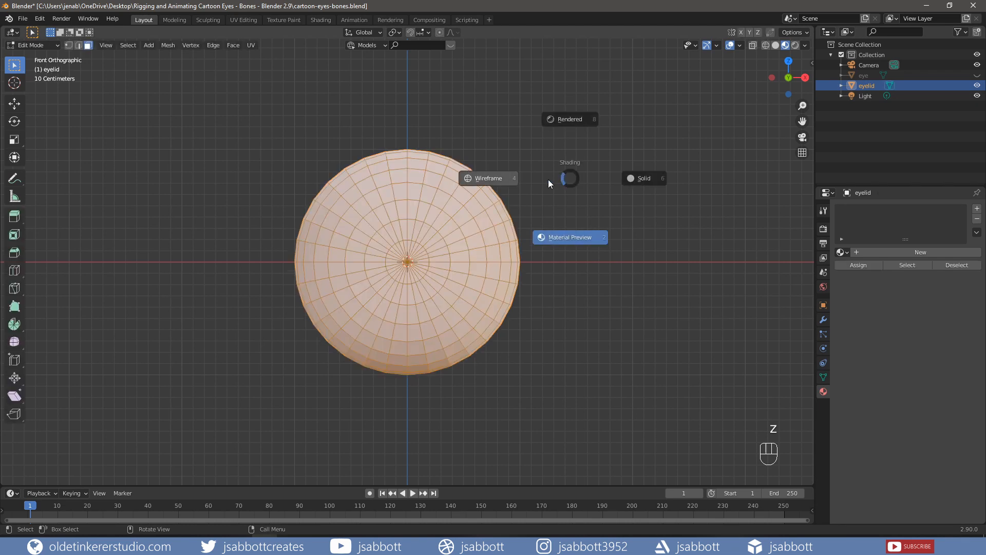
left_click(504, 178)
left_click(258, 141)
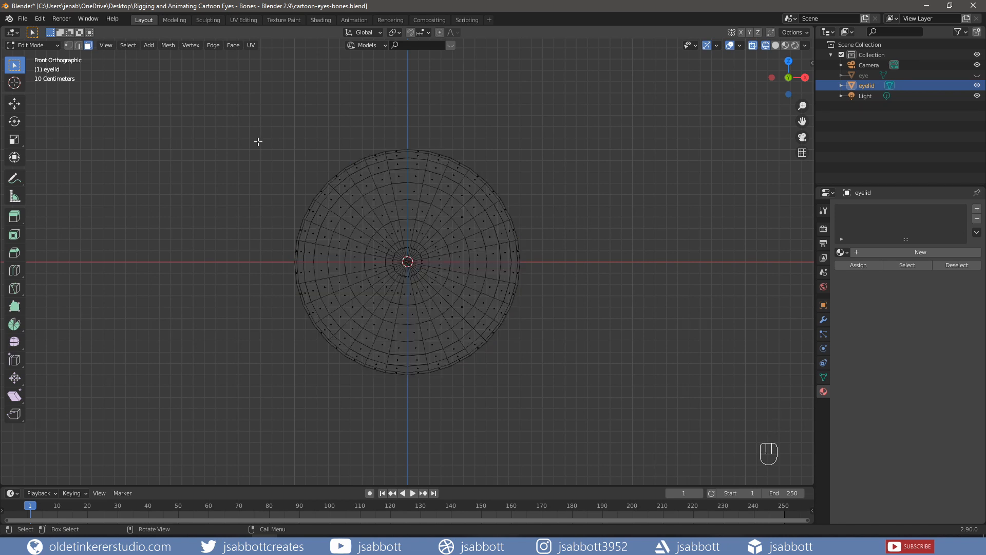
key("b")
left_click_drag(257, 134, 541, 262)
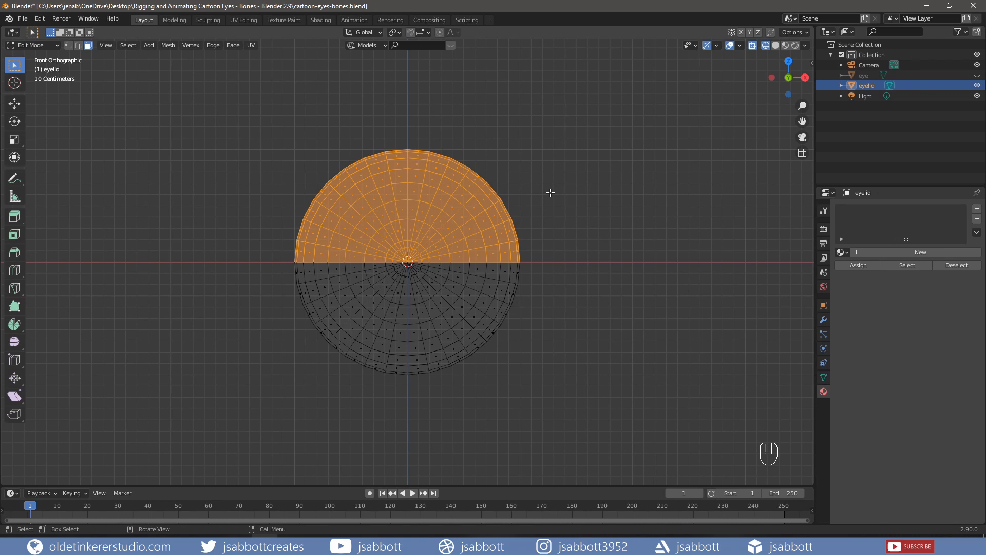
key("p")
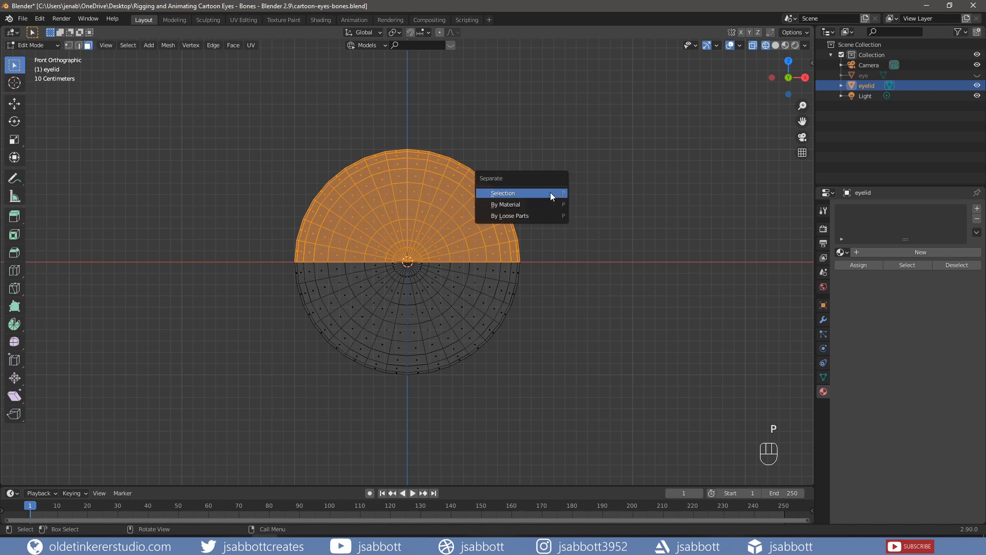
left_click(550, 192)
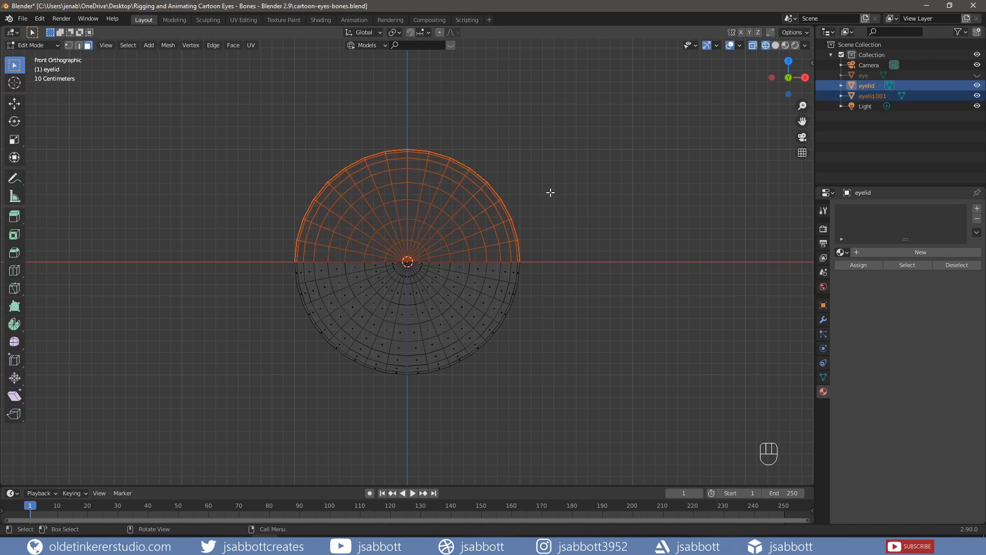
key("Tab")
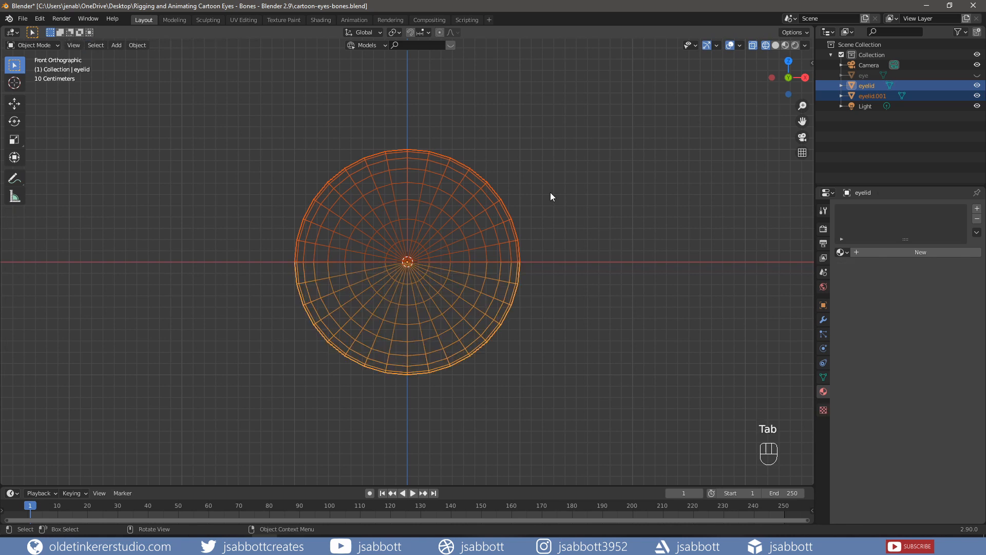
Switch the viewport to solid shading and rename the separated upper half of the sphere as eyelid_top
key("z")
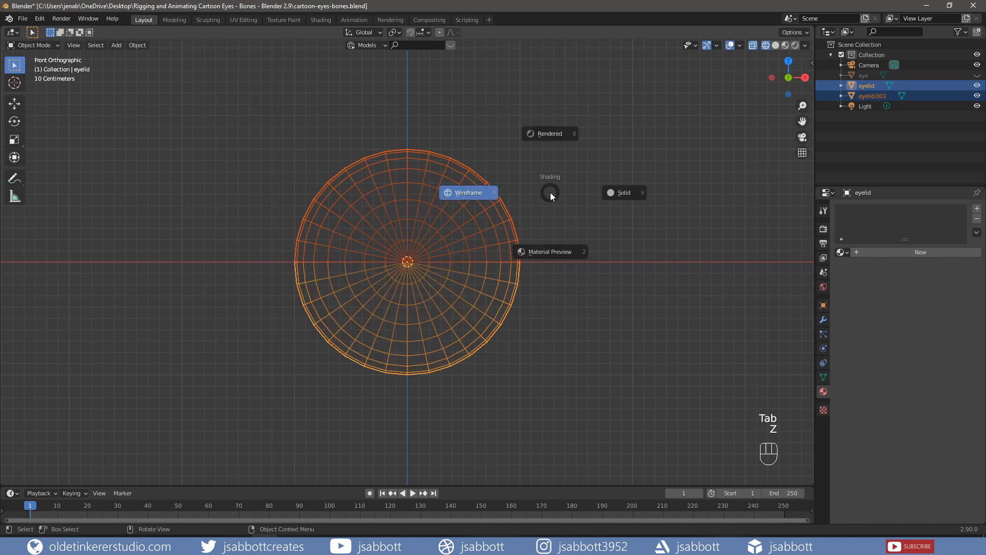
left_click(626, 200)
left_click(627, 200)
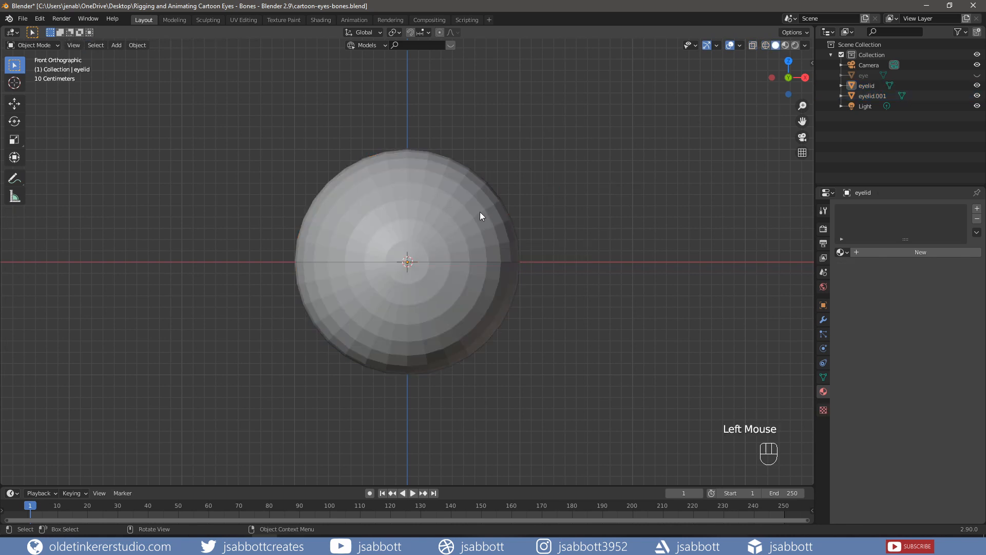
left_click(480, 217)
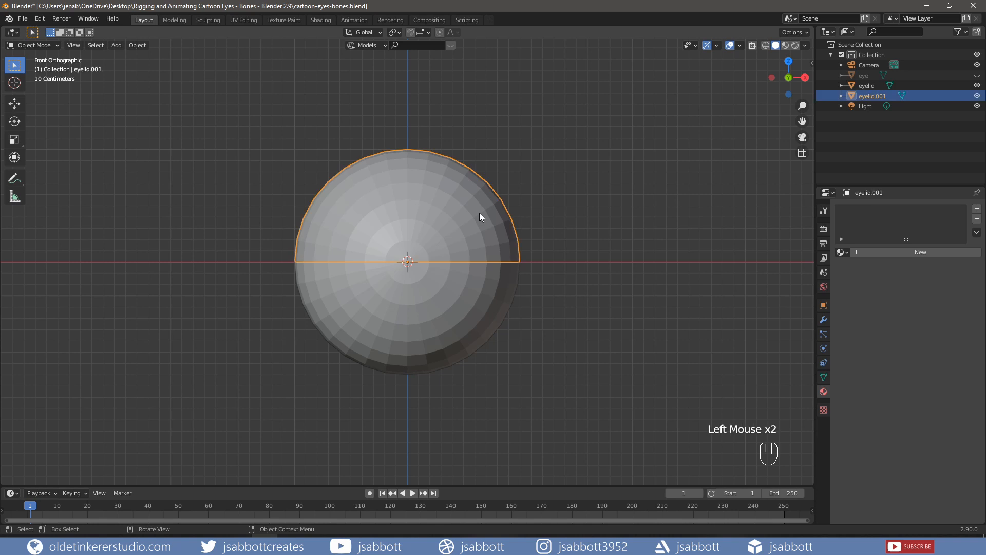
double_click(872, 96)
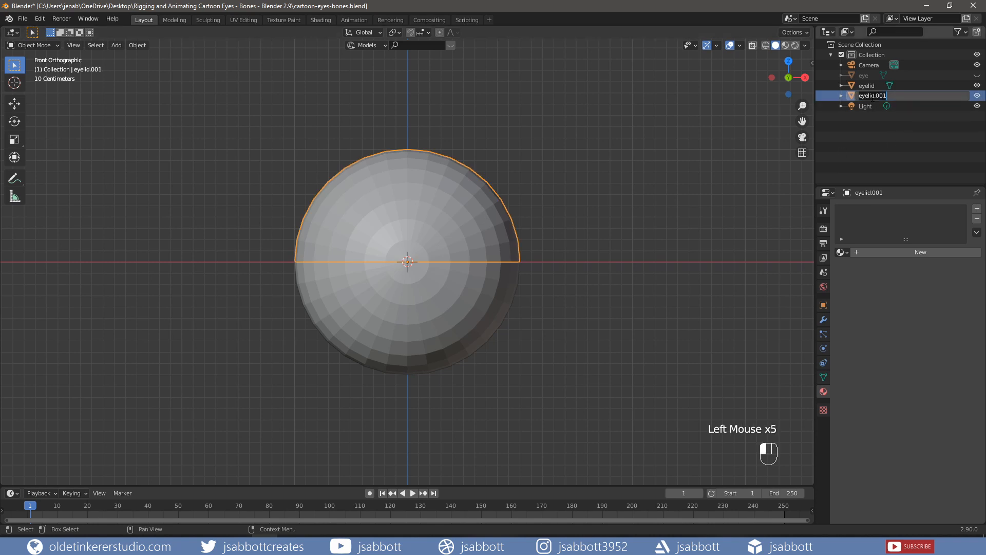
key("BackSpace")
key("BackSpace")
key("BackSpace")
key("BackSpace")
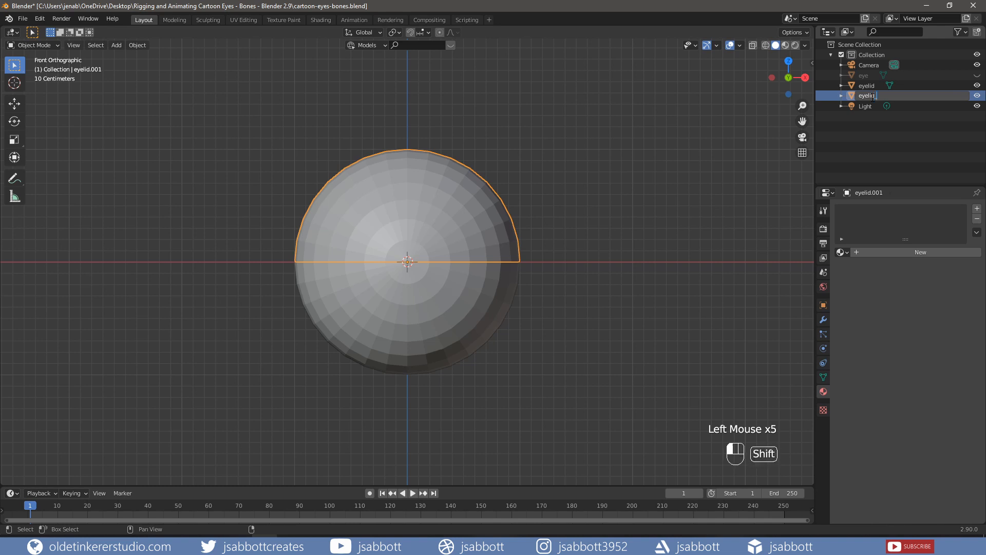
type("_top")
key("Return")
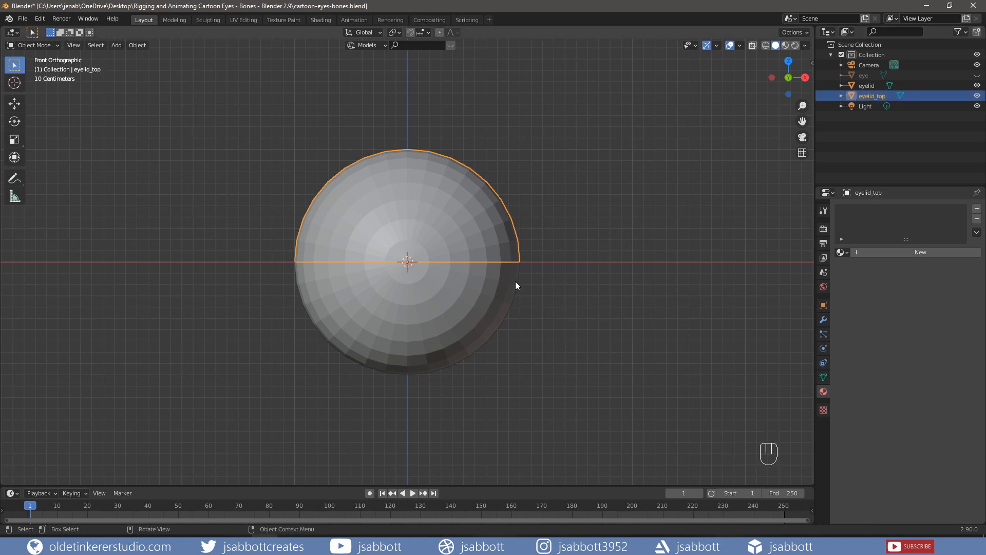
Rename the lower half of the sphere as eyelid_bottom and save the file
left_click(469, 297)
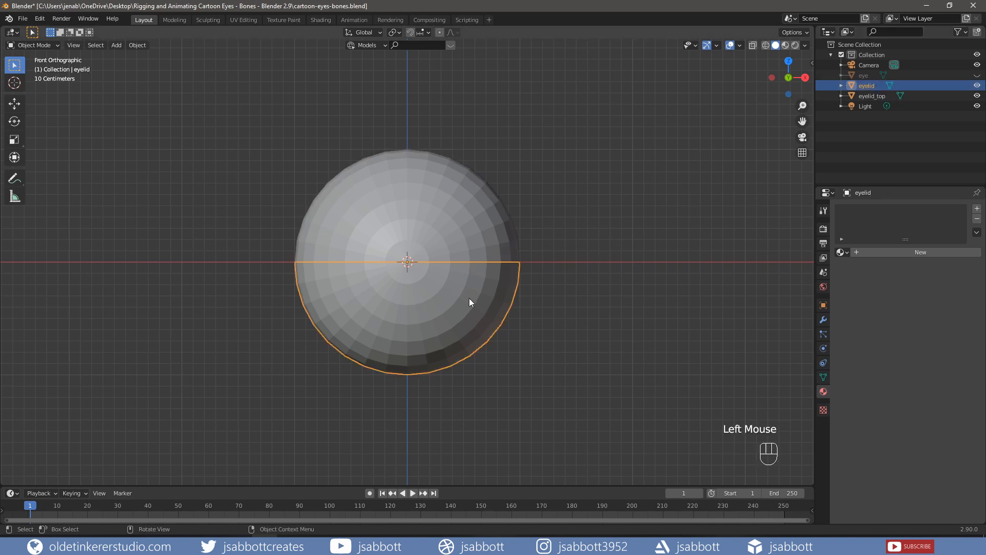
double_click(867, 86)
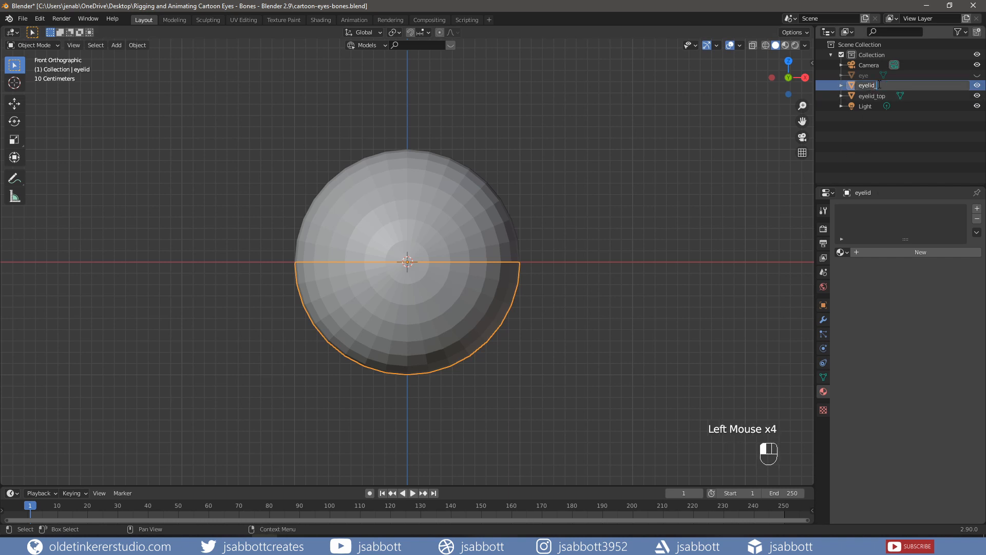
type("_bottom")
key("Return")
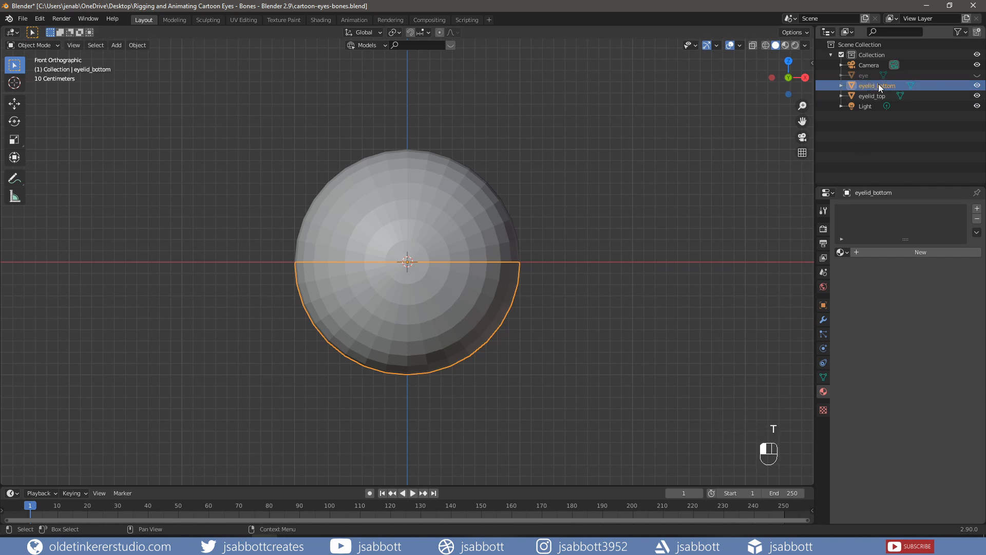
key("ctrl+s")
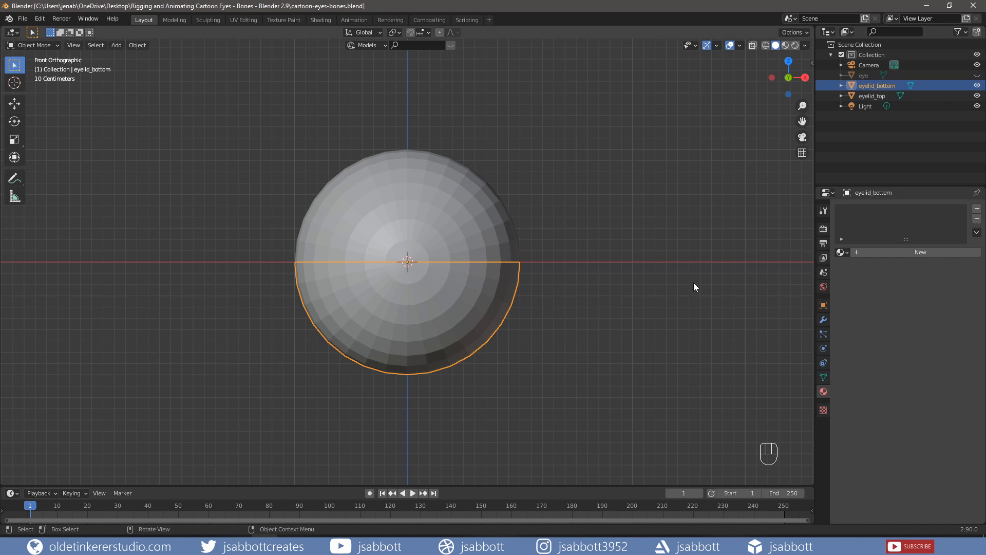
Create a new material named eyelid on the lower eyelid
left_click(899, 252)
left_click(892, 252)
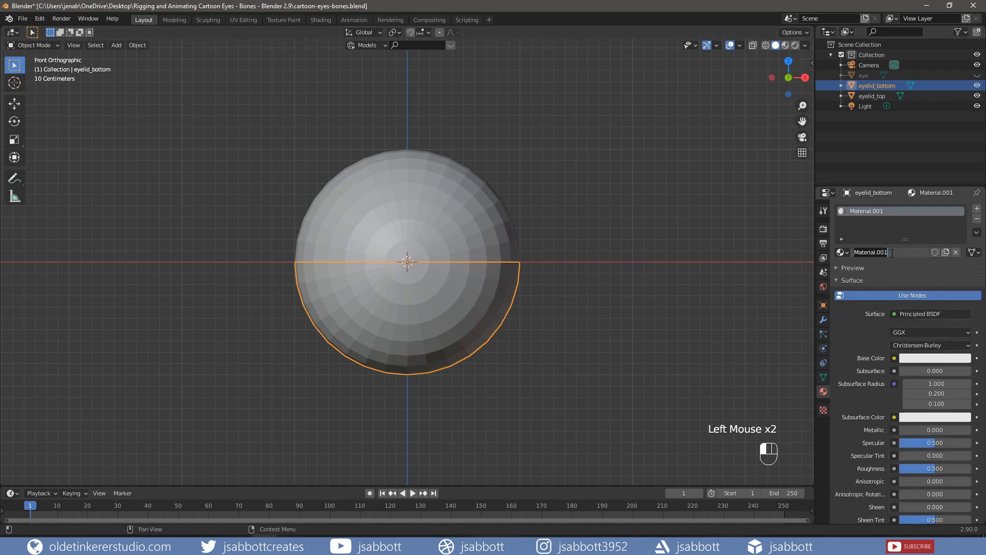
type("eyelid")
key("Return")
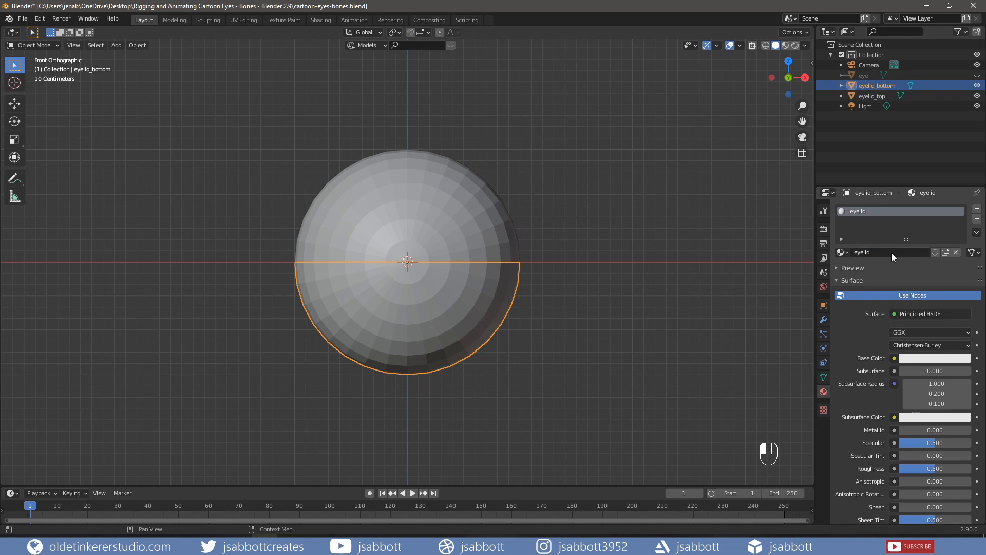
Set the eyelid material's base color to blue (H 0.531, S 0.476, V 0.720) and show the viewport in Material Preview
left_click(923, 359)
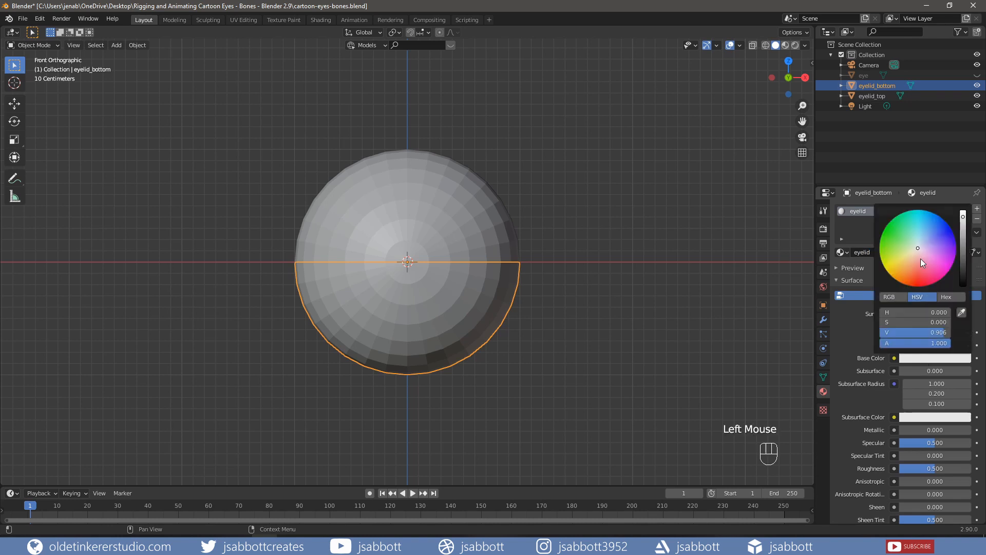
mouse_move(918, 250)
left_mouse_down()
mouse_move(921, 232)
mouse_move(963, 221)
mouse_move(963, 231)
left_mouse_up()
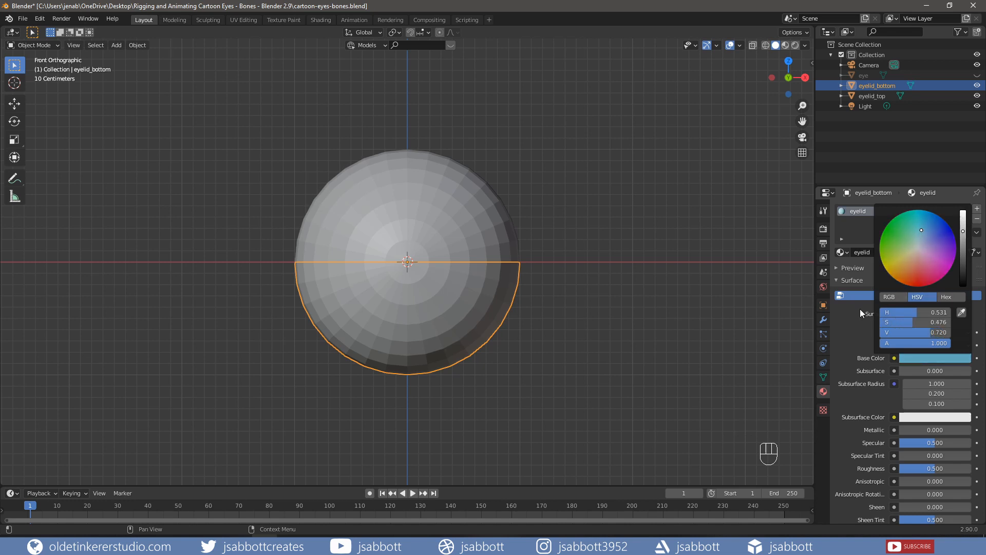
left_click(785, 46)
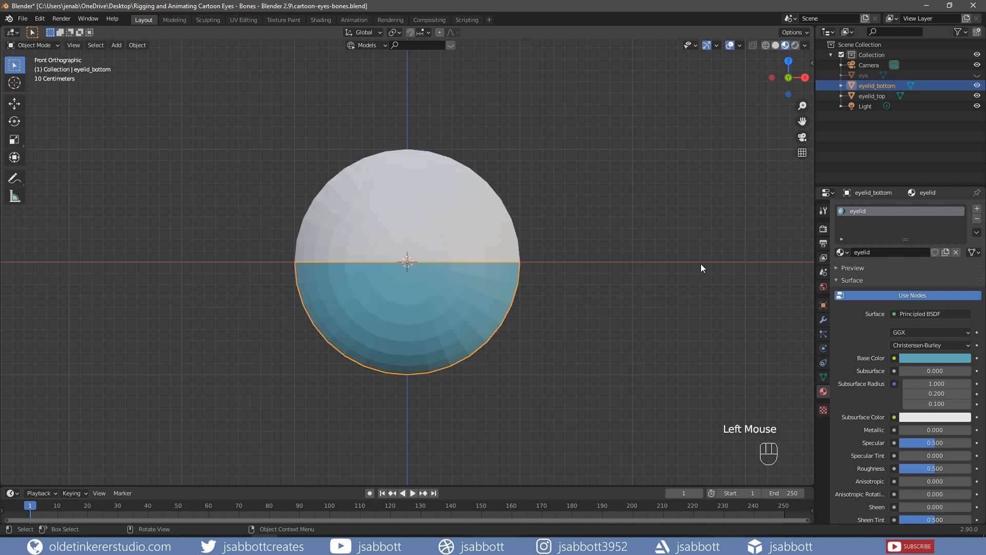
Assign the existing eyelid material to the upper eyelid
left_click(472, 218)
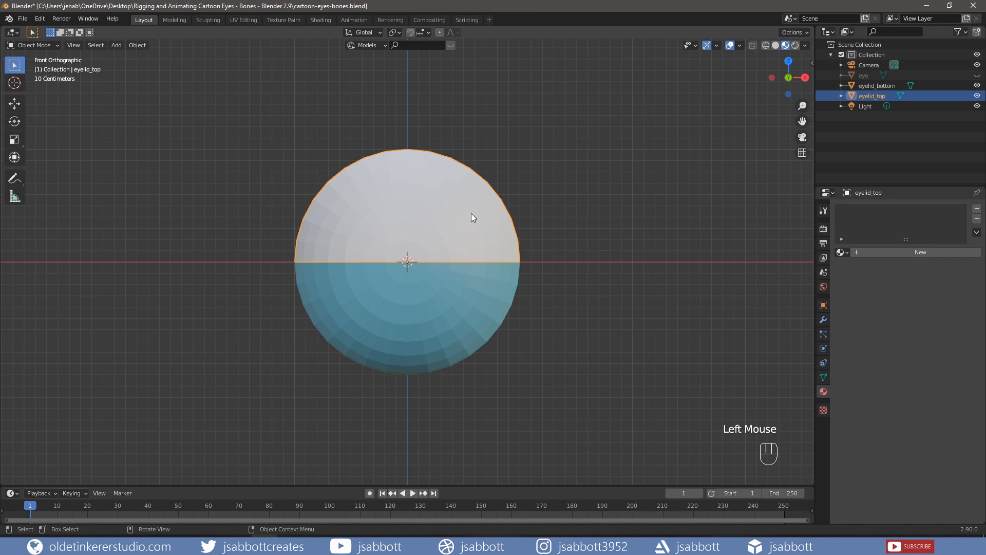
left_click(849, 253)
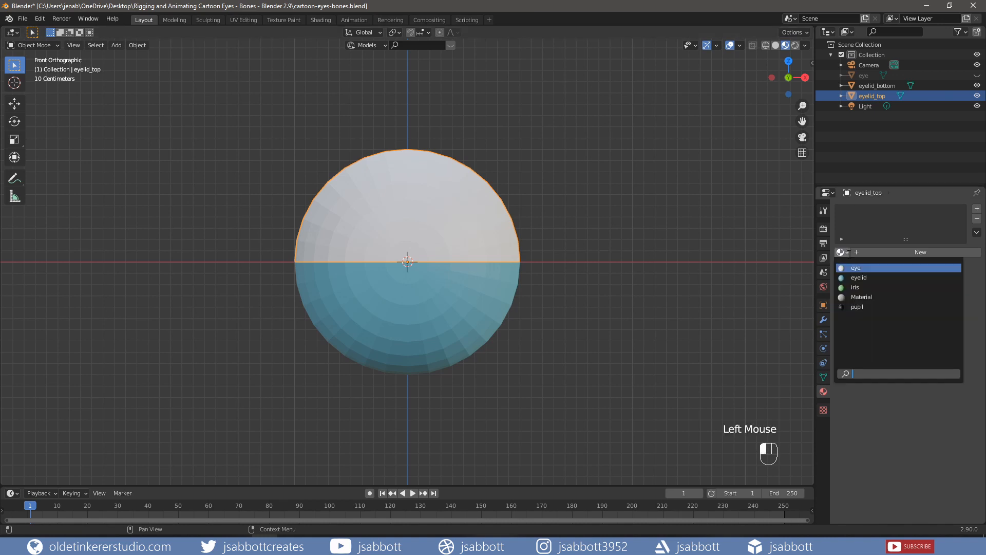
left_click(858, 277)
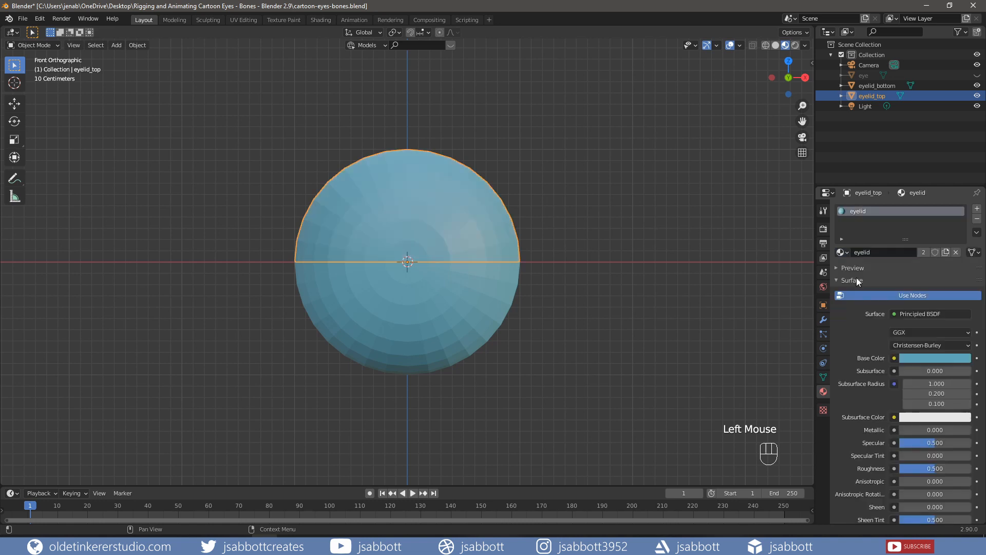
Add a Solidify modifier to the upper eyelid with an offset of 1 and a thickness of 0.05 m
middle_click_drag(711, 286, 819, 321)
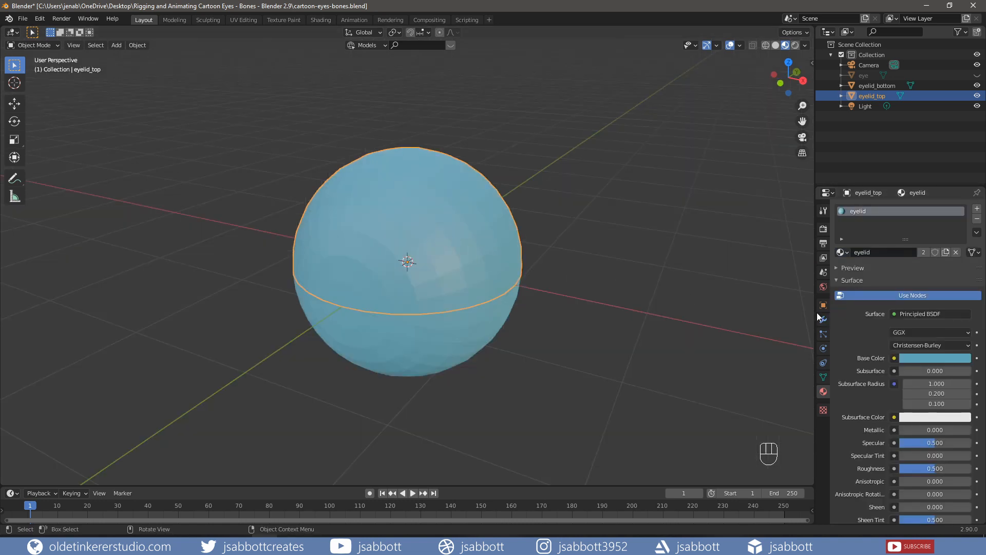
left_click(823, 319)
left_click(893, 210)
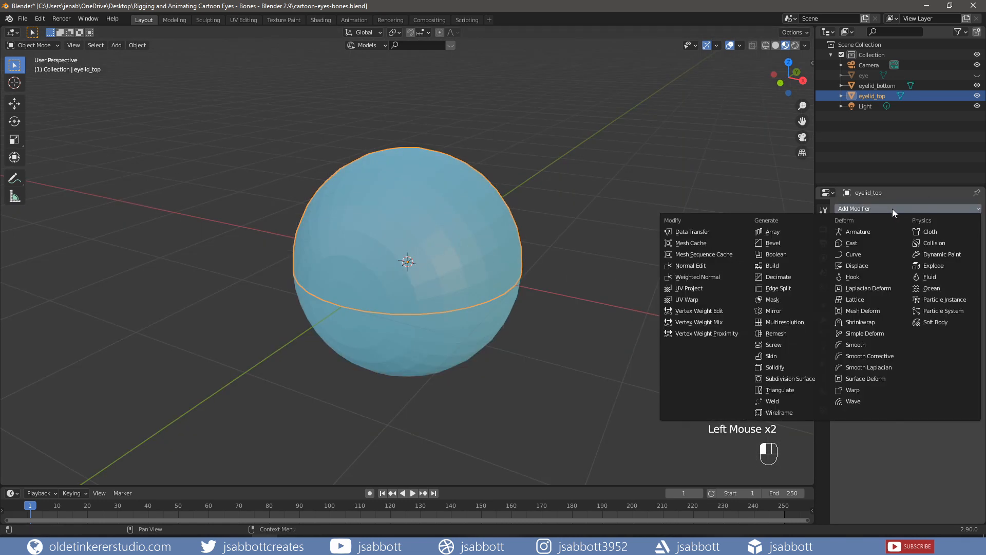
left_click(794, 368)
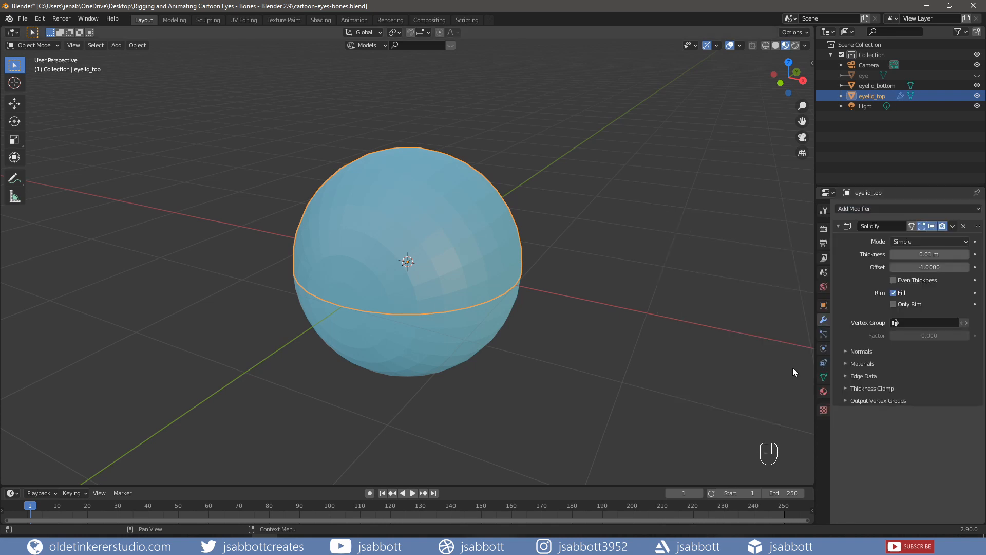
left_click(926, 268)
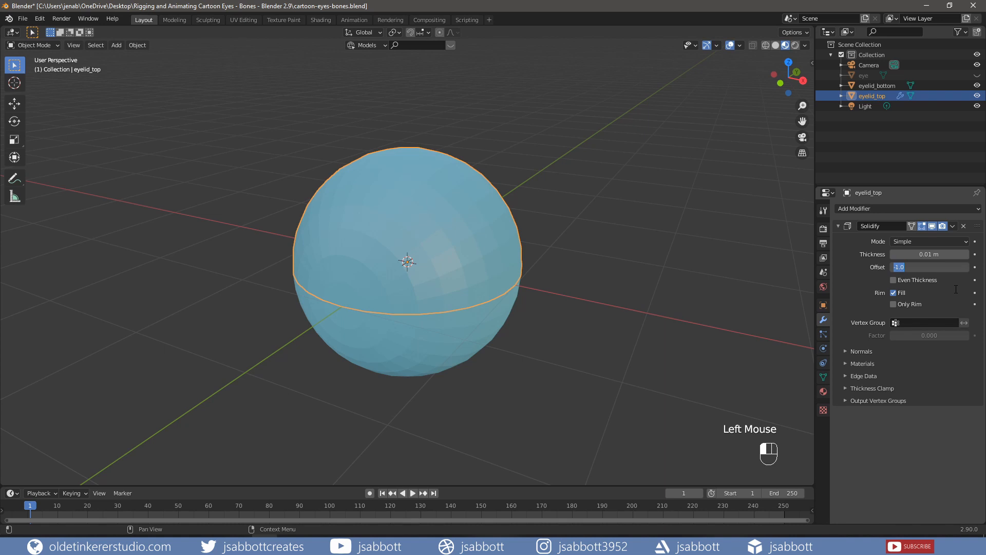
type("1")
left_click(955, 289)
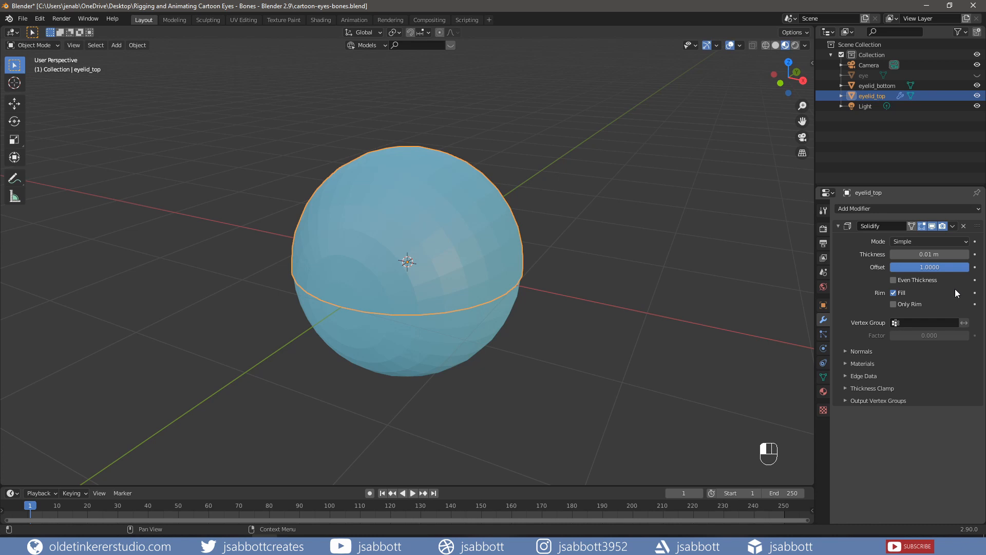
left_click(923, 253)
type(".05")
key("Return")
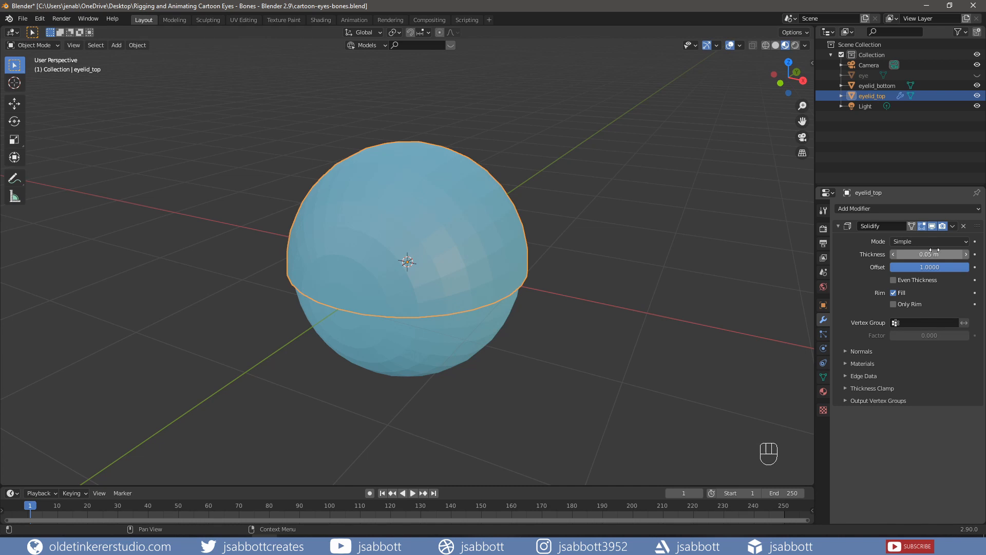
Apply the Solidify modifier on the upper eyelid
left_click(953, 226)
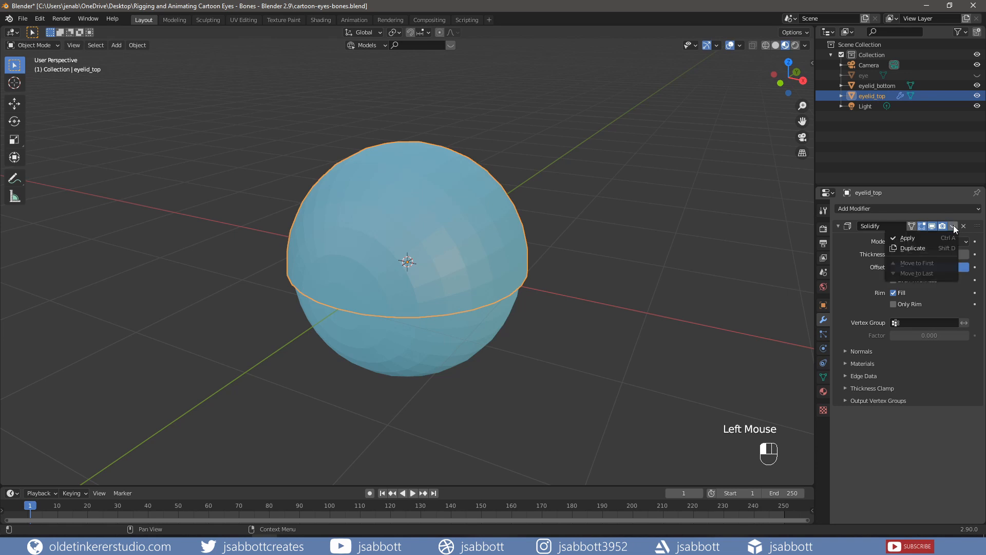
left_click(917, 239)
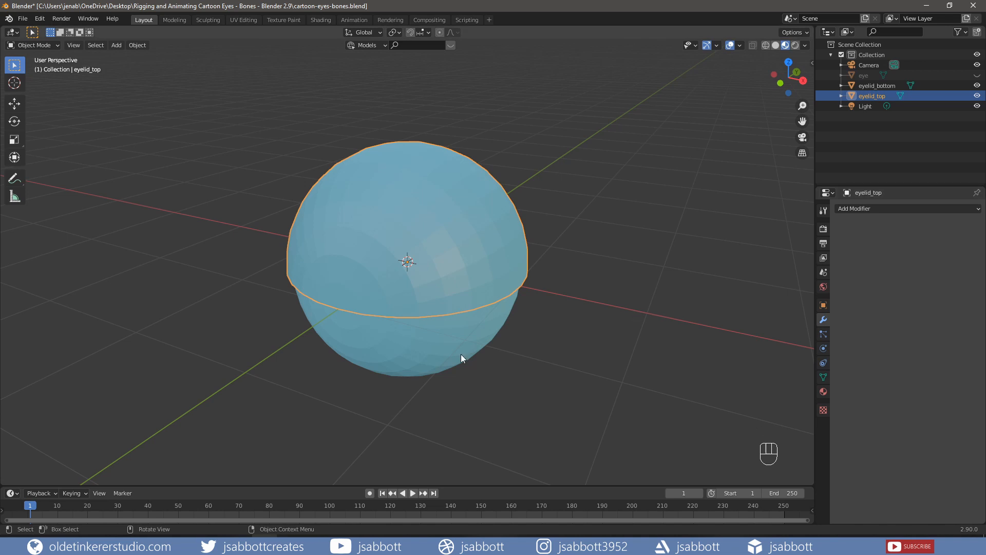
Add a Solidify modifier to the lower eyelid with an offset of 1 and a thickness of 0.05 m, and apply it
left_click(440, 341)
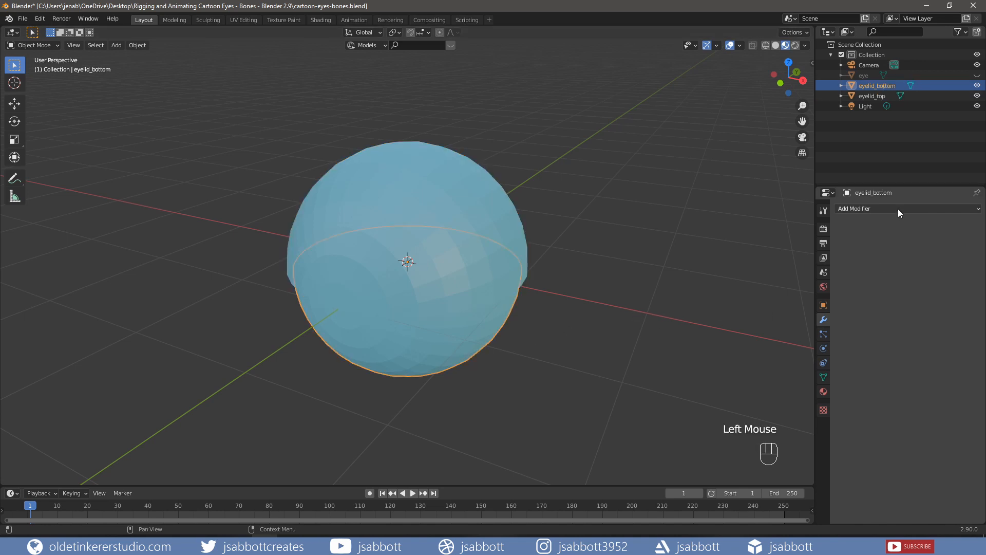
left_click(898, 208)
left_click(775, 367)
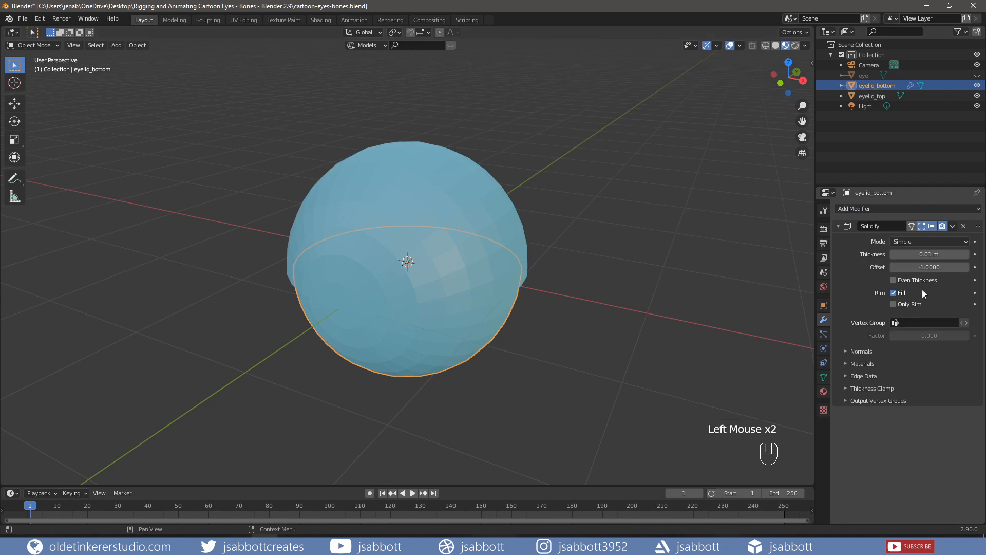
mouse_move(925, 265)
left_mouse_down()
mouse_move(970, 265)
mouse_move(924, 255)
left_mouse_up()
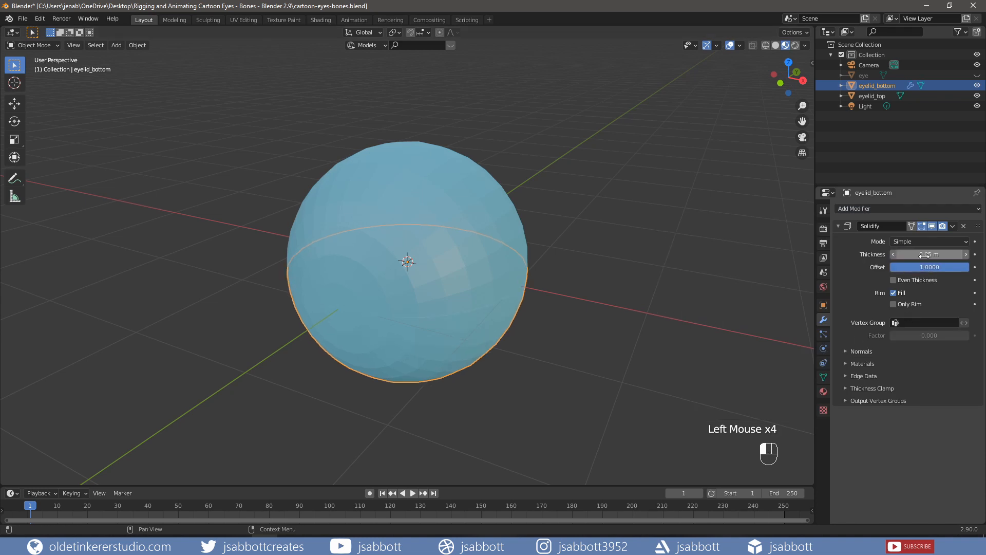
left_click_drag(953, 226, 926, 238)
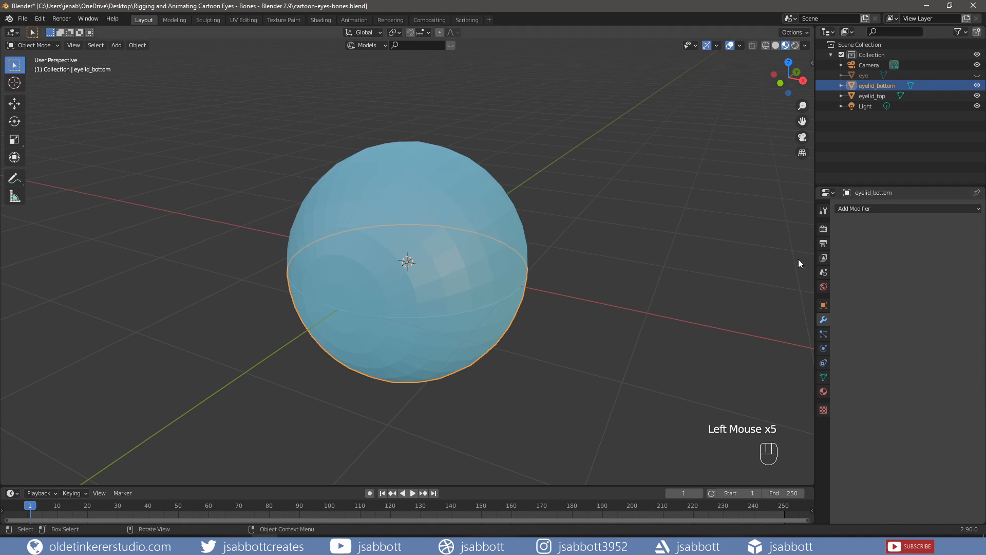
Select both eyelids together and shade them smooth
left_click(421, 192, "shift")
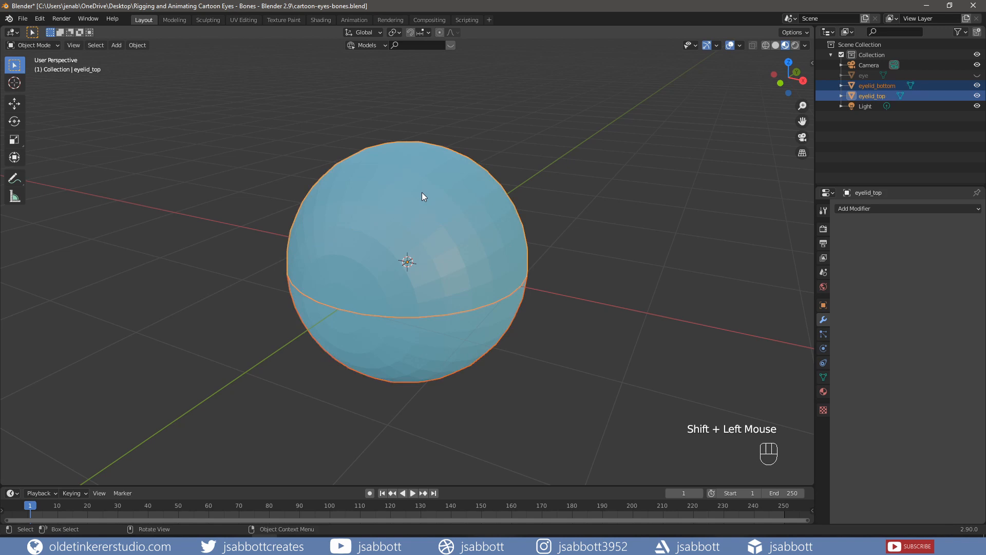
right_click(421, 192)
left_click(422, 195)
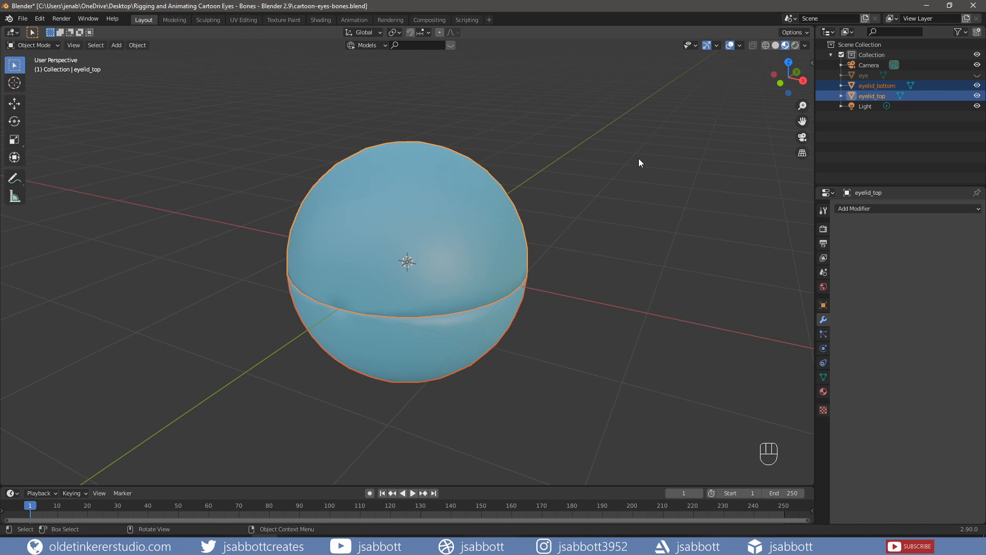
Hide the lower and upper eyelids and unhide the eye
left_click(977, 85)
left_click(978, 95)
left_click(977, 75)
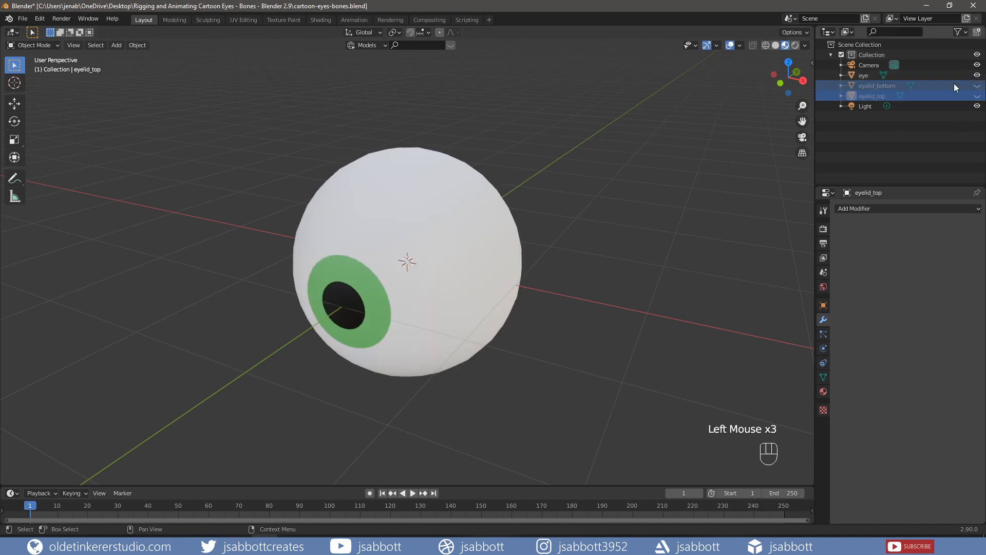
Add a single-bone armature in right orthographic view and move it along Y to about -4.98 m, in front of the eye
scroll(557, 223, "down", 3)
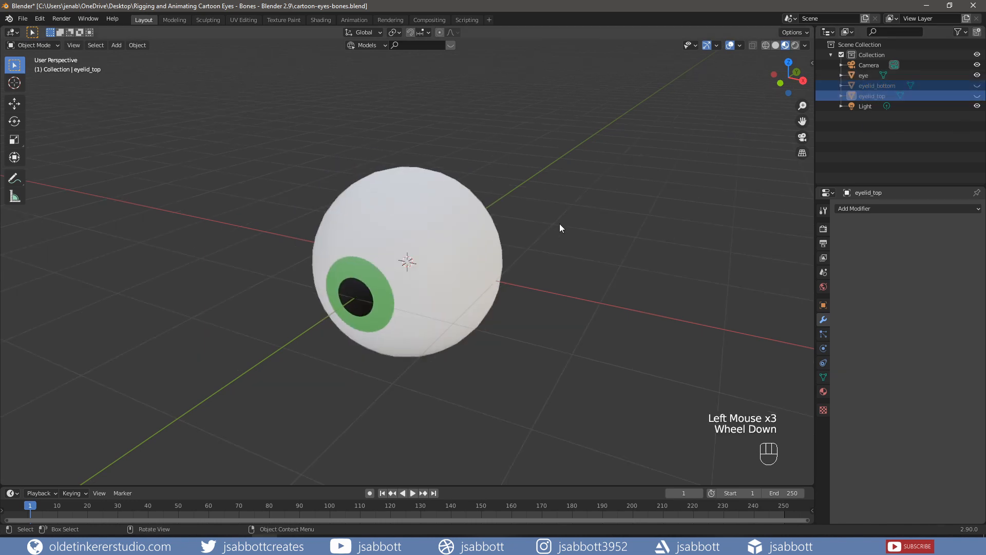
key("KP_3")
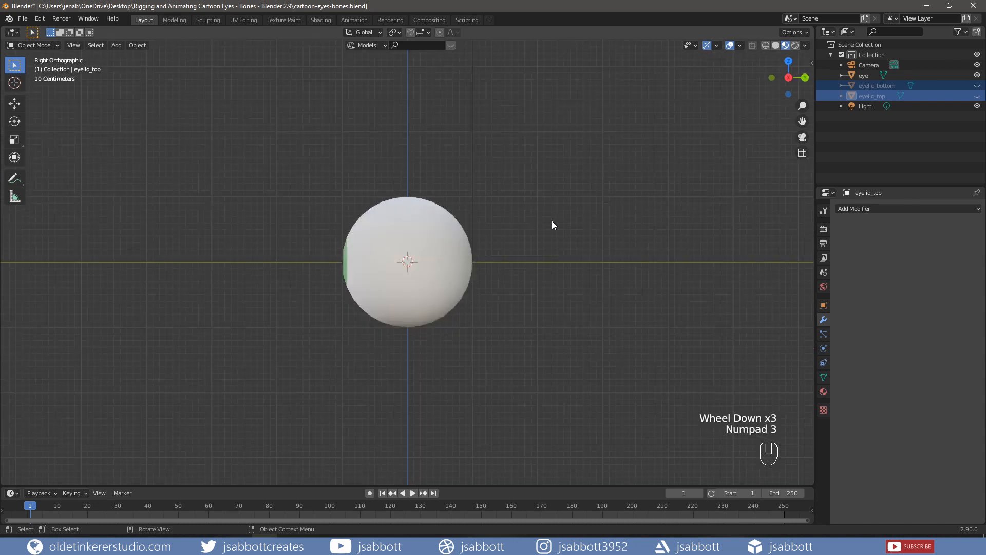
key("shift+a")
mouse_move(611, 235)
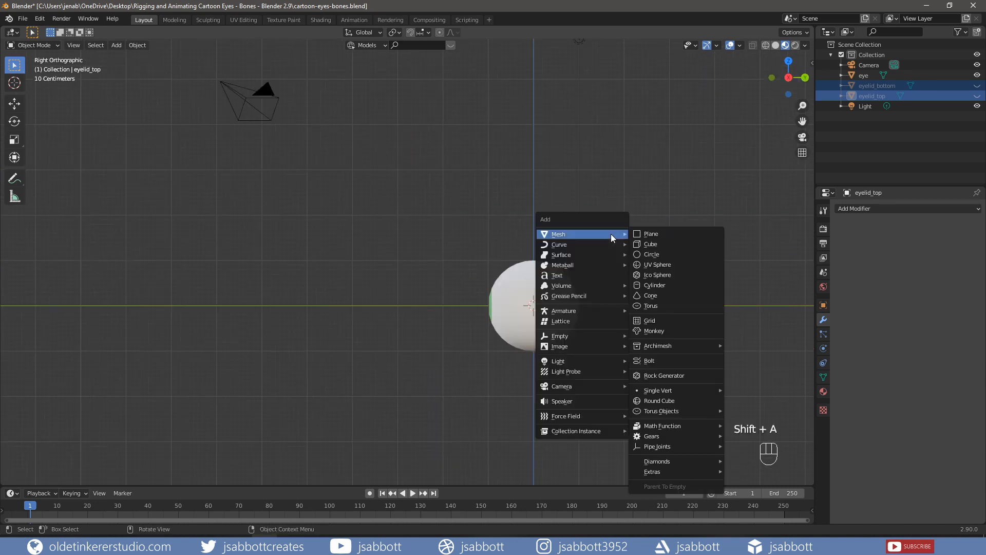
mouse_move(602, 311)
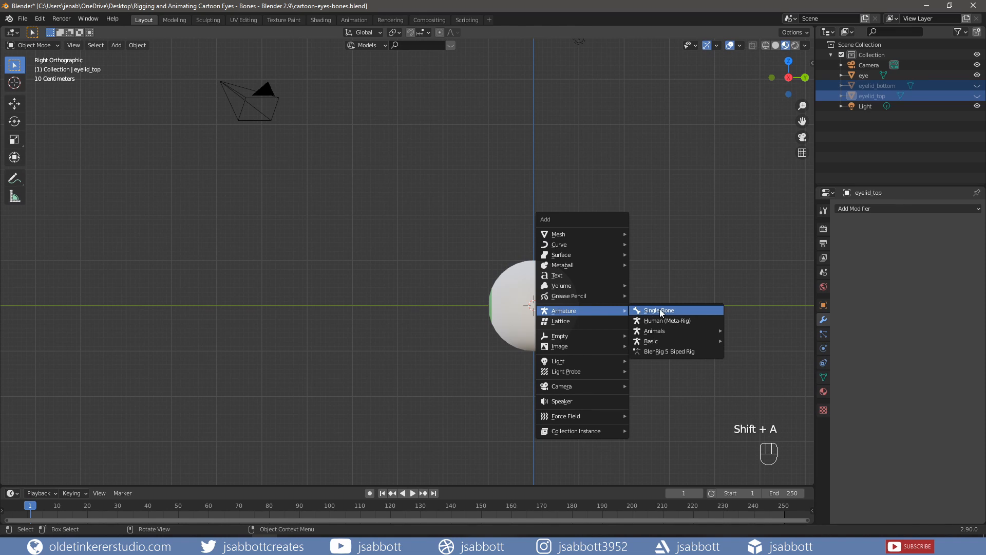
left_click(659, 310)
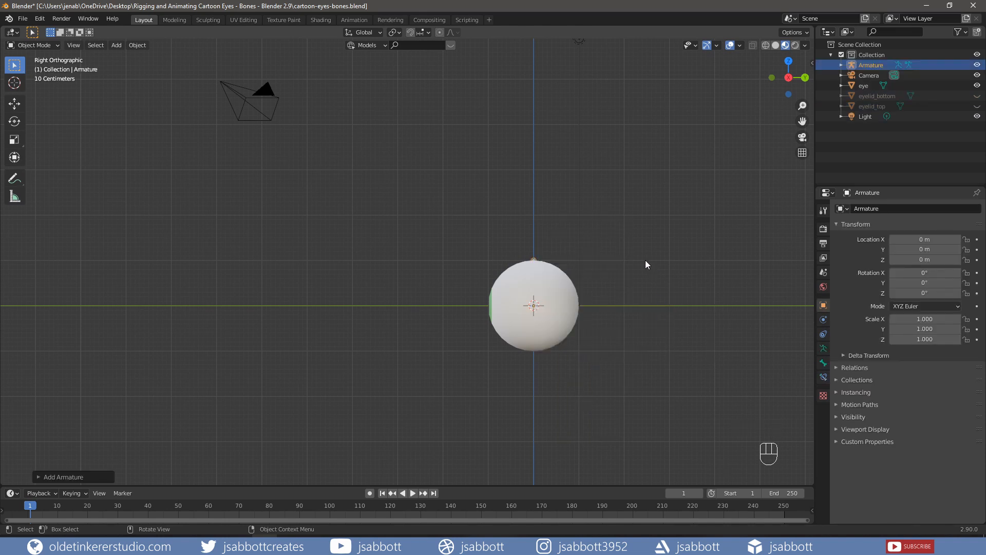
key("g")
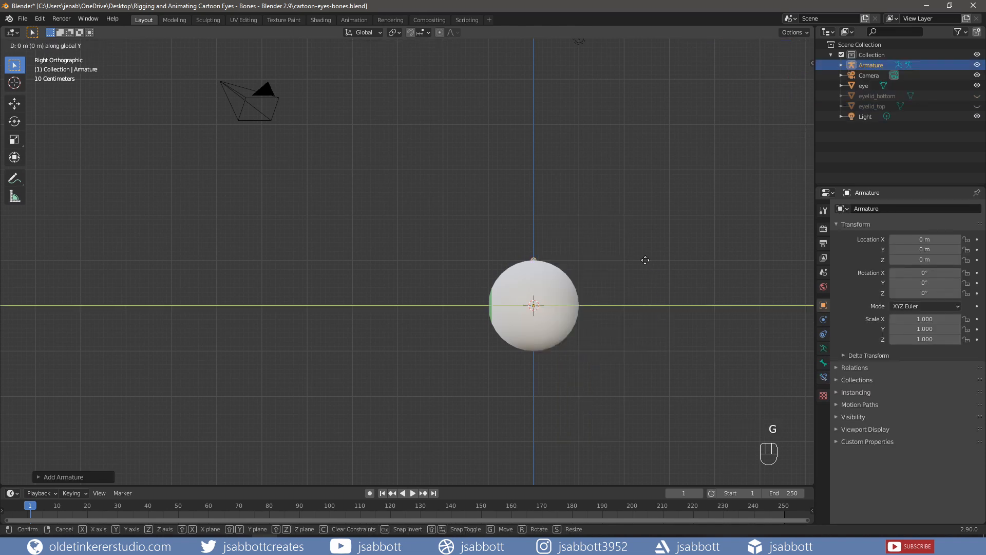
left_click(420, 260)
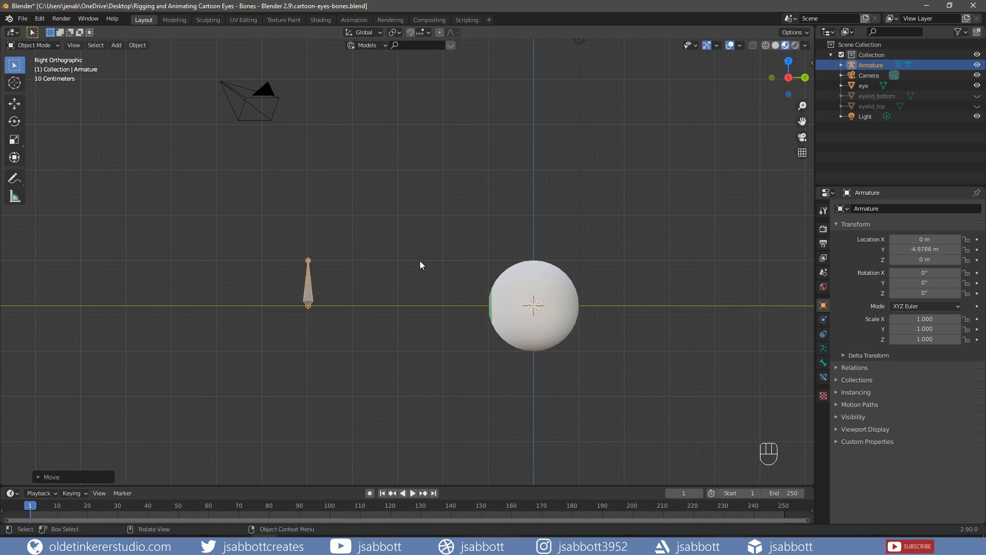
Rename the armature in front of the eye as eye_bone_r
left_click(871, 65)
double_click(871, 64)
type("eye_bon")
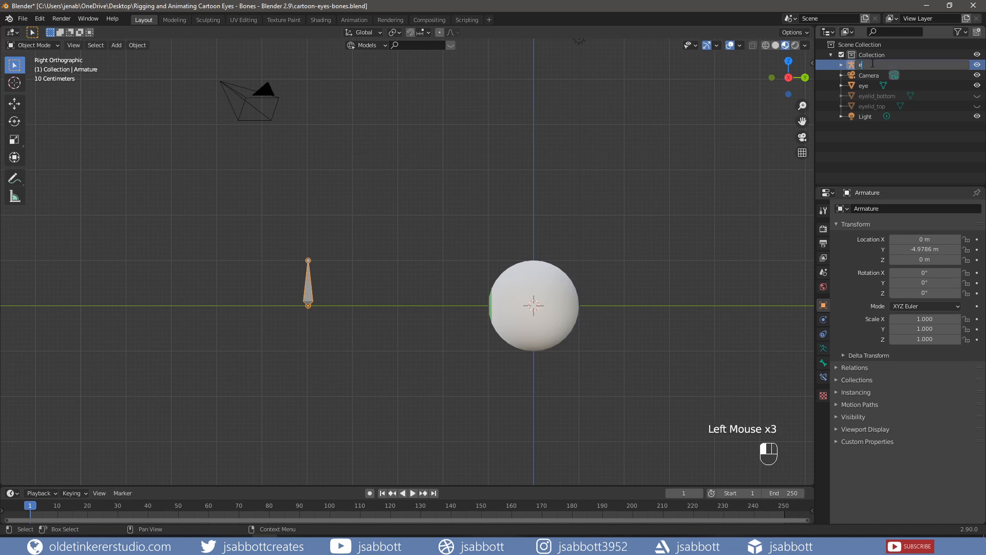
type("e_r")
key("Return")
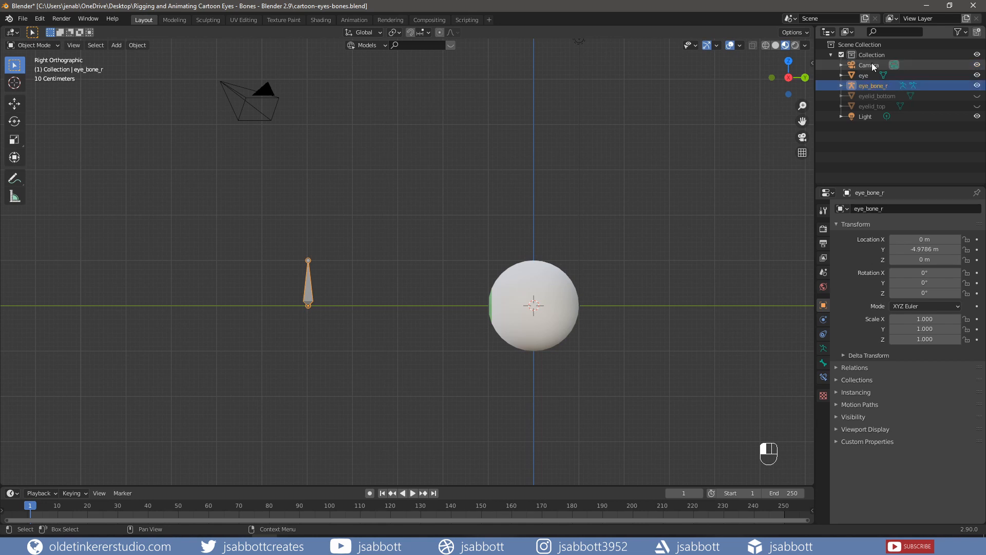
Add a Track To constraint to the eye targeting eye_bone_r, with track axis -Y and up axis Z
left_click(534, 278)
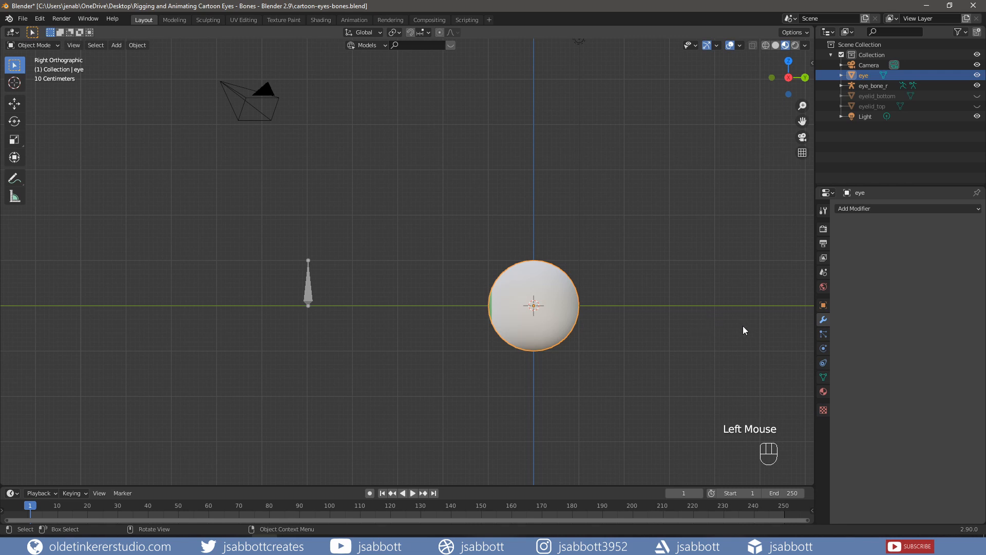
left_click(823, 363)
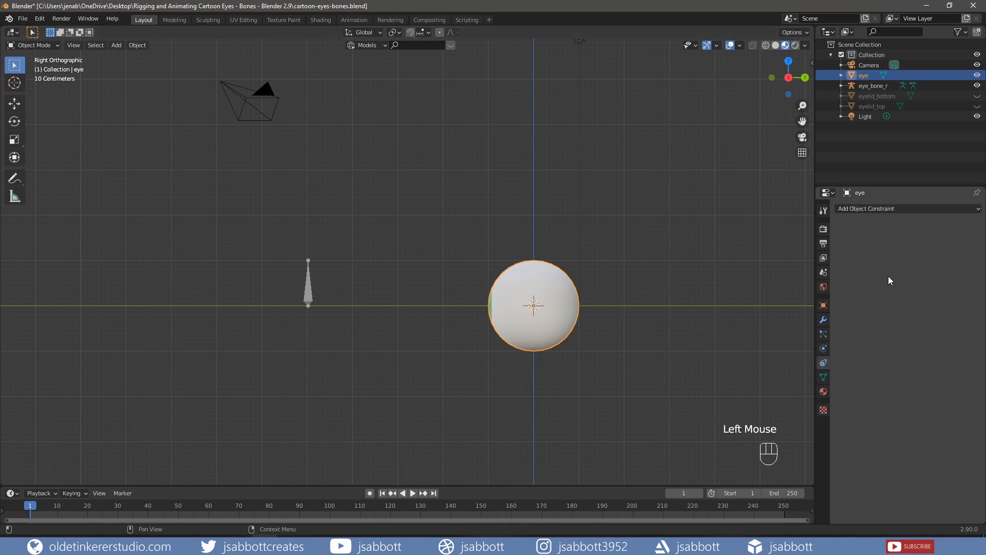
left_click(883, 209)
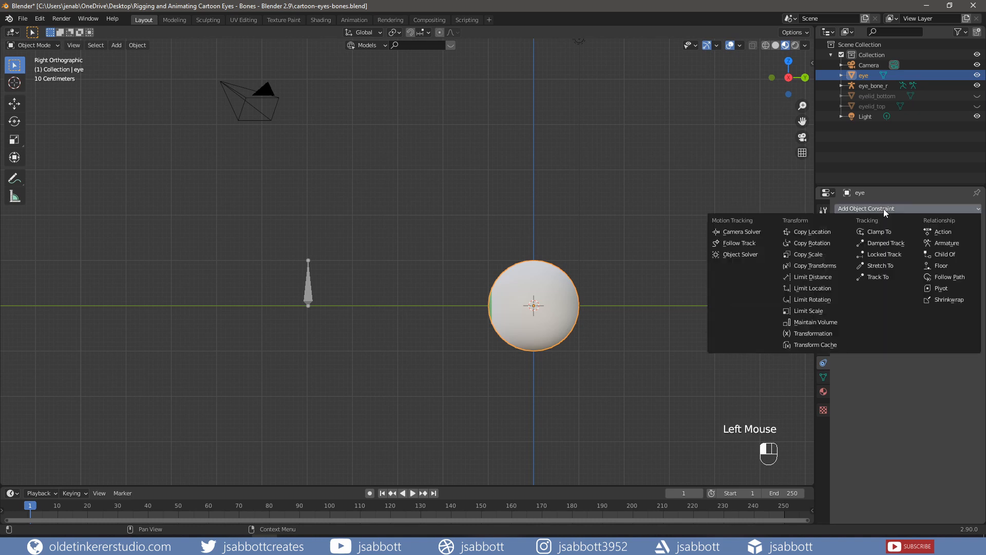
left_click(884, 278)
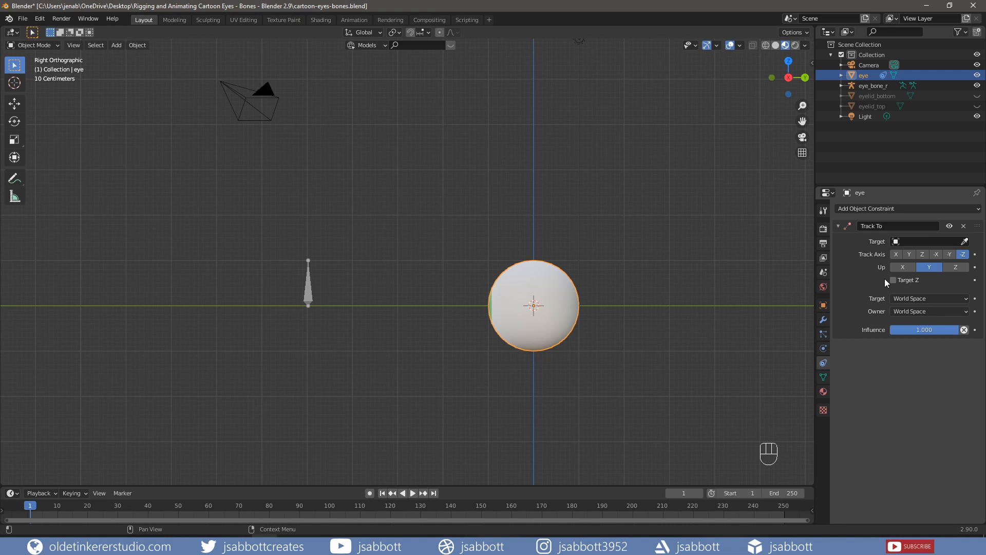
left_click(910, 242)
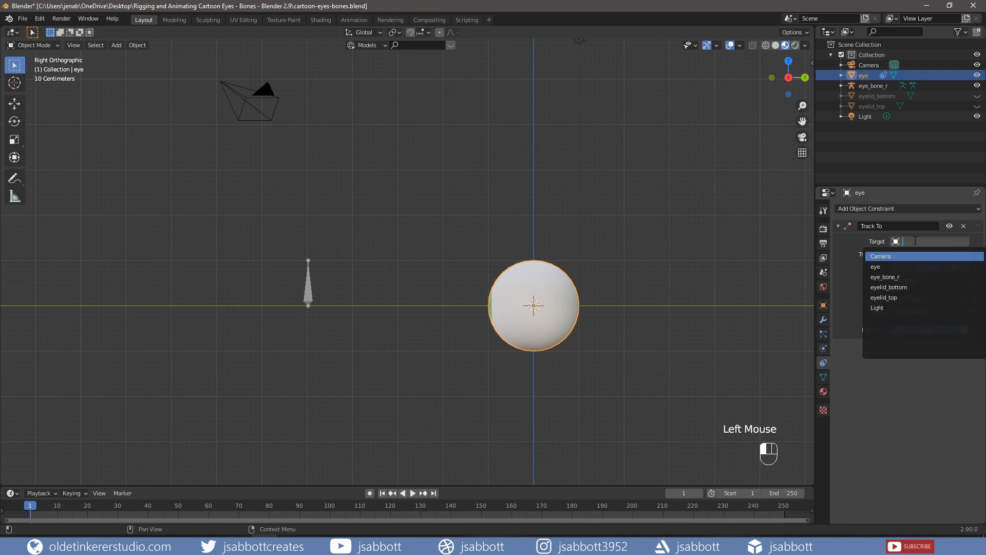
left_click(895, 278)
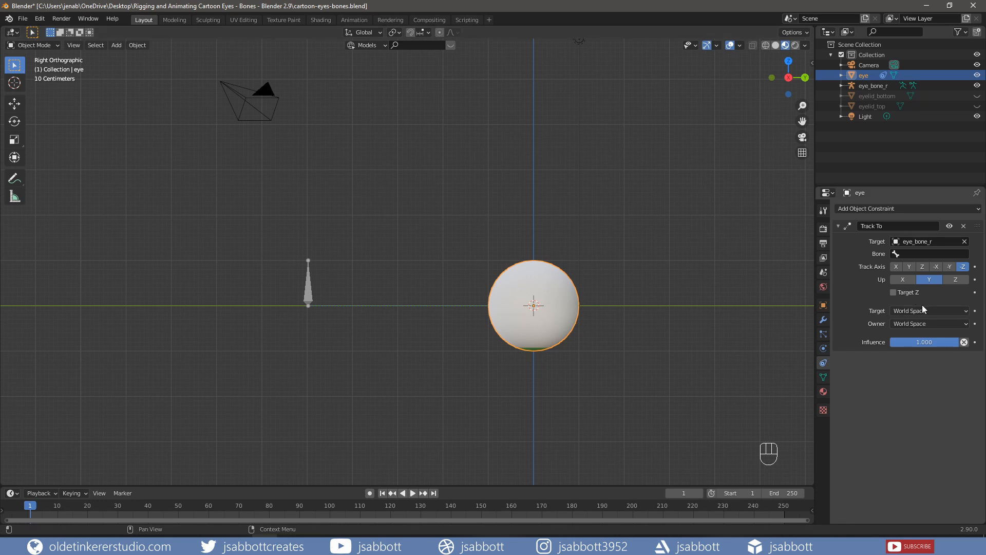
left_click(947, 267)
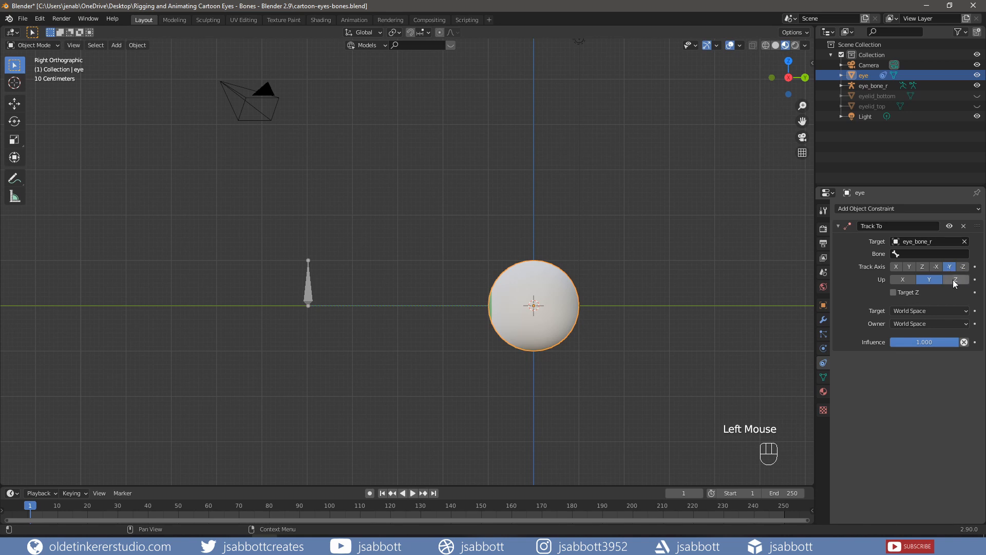
left_click(953, 279)
Move eye_bone_r around to test the eye's tracking, and undo the move
middle_click_drag(394, 325, 476, 343)
left_click(356, 314)
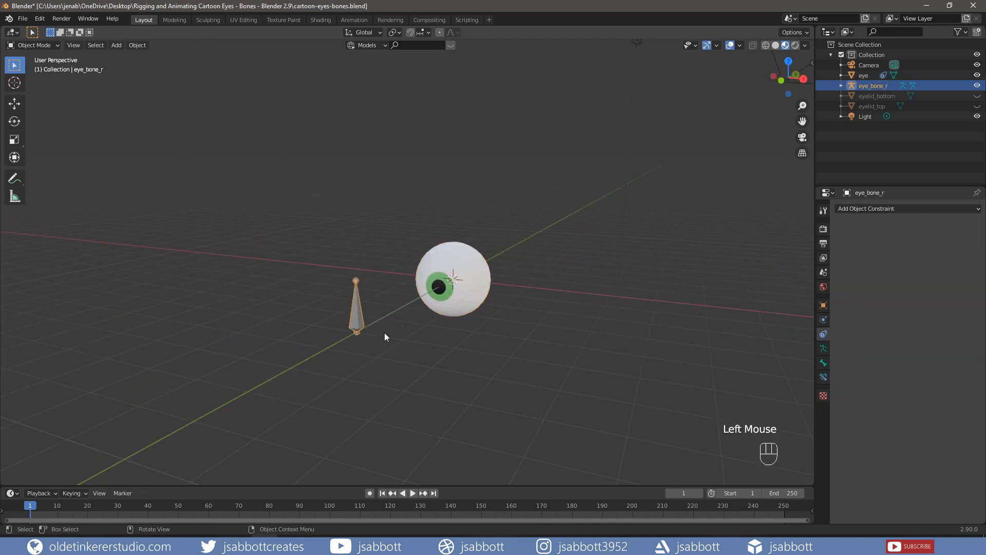
key("g")
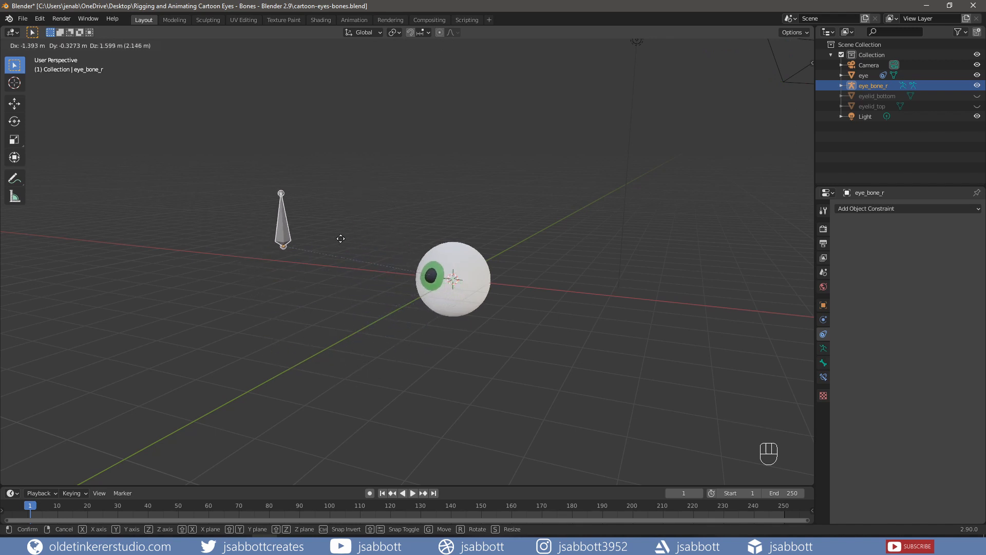
left_click(409, 332)
key("ctrl+z")
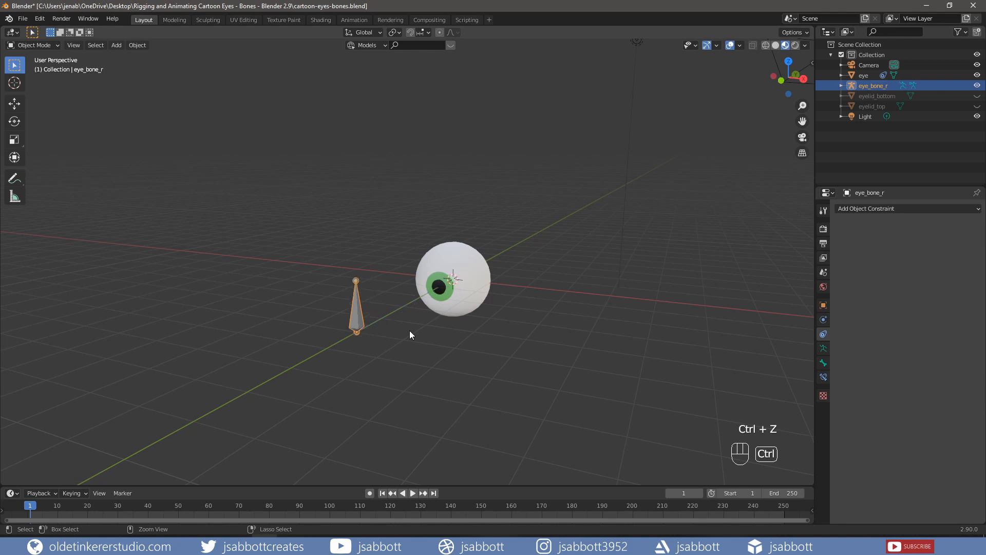
Unhide both eyelids and place a new single-bone armature on the Y axis between the eye and eye_bone_r
left_click(977, 96)
left_click(976, 106)
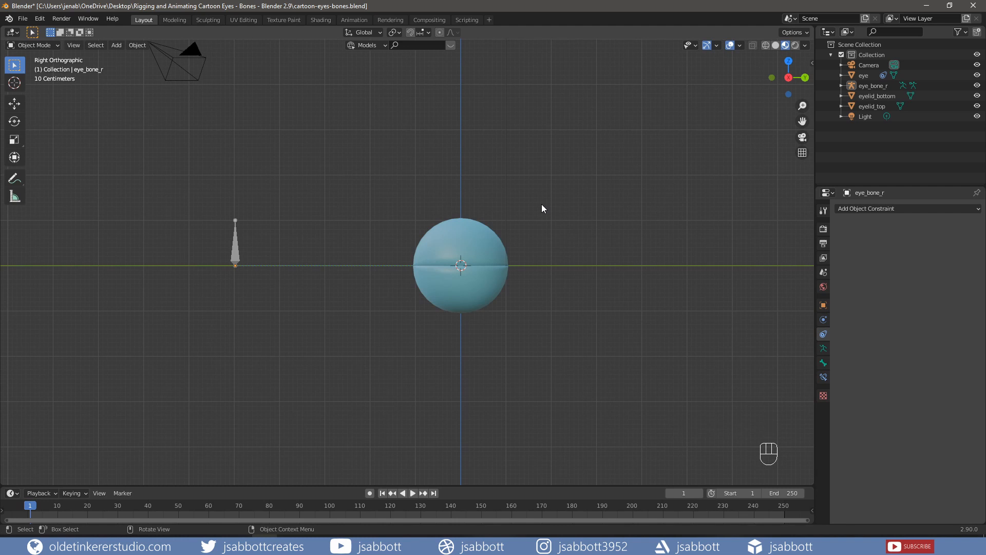
key("shift+a")
mouse_move(541, 204)
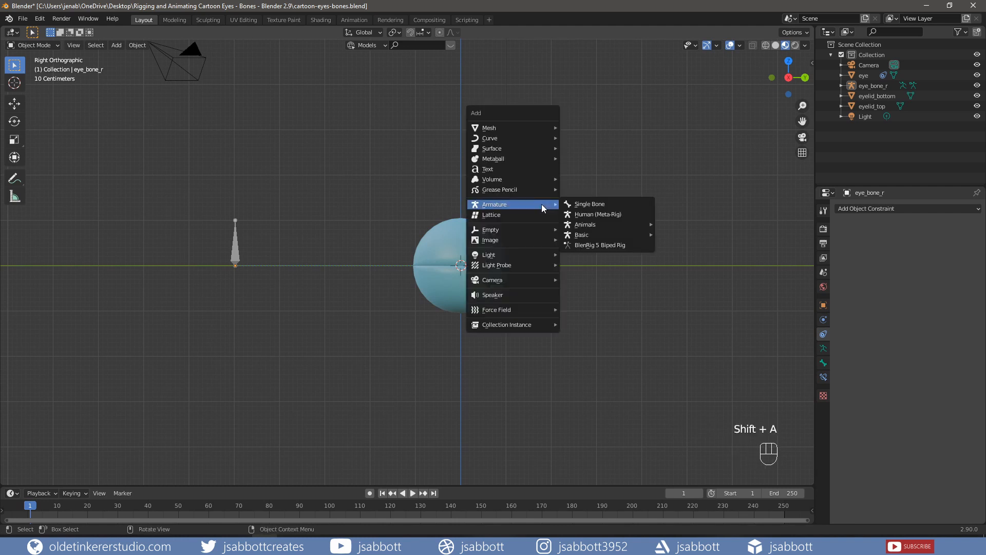
left_click(592, 204)
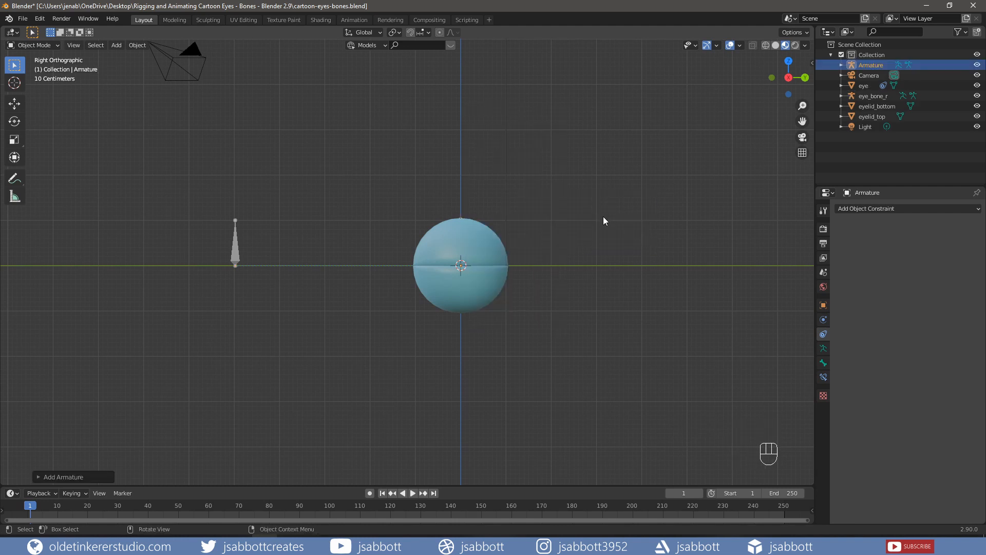
key("g")
key("y")
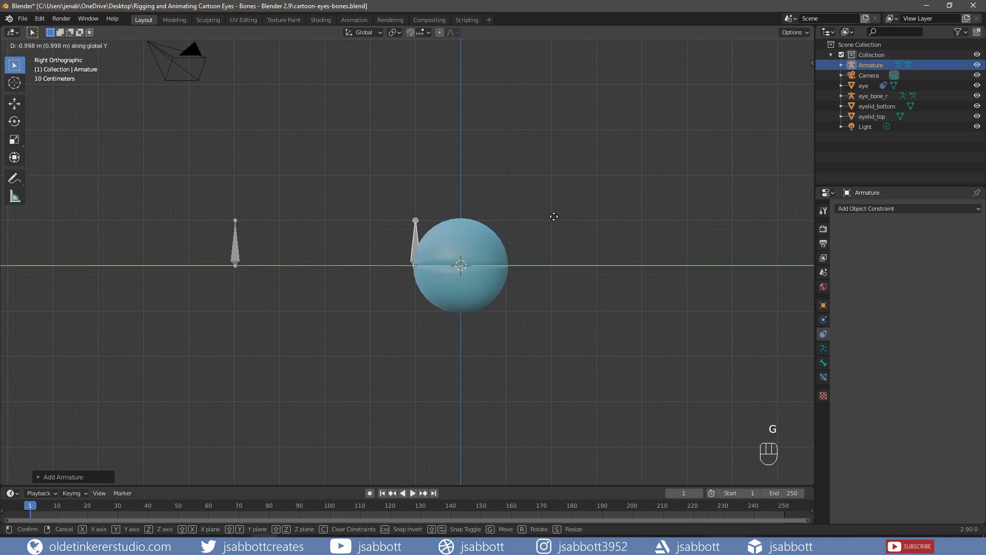
left_click(511, 218)
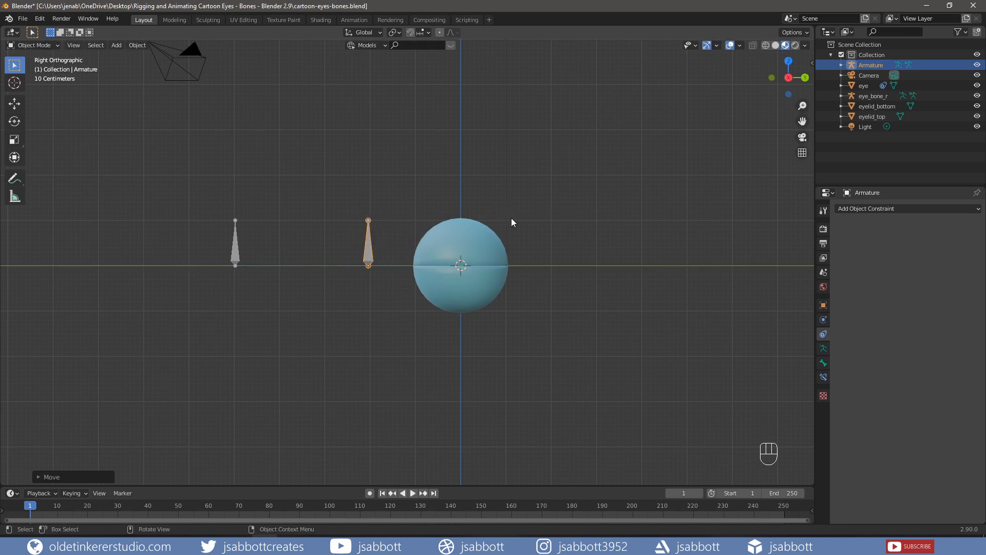
Rename the new armature between the eye and eye_bone_r as eyelid_bone_r
triple_click(873, 66)
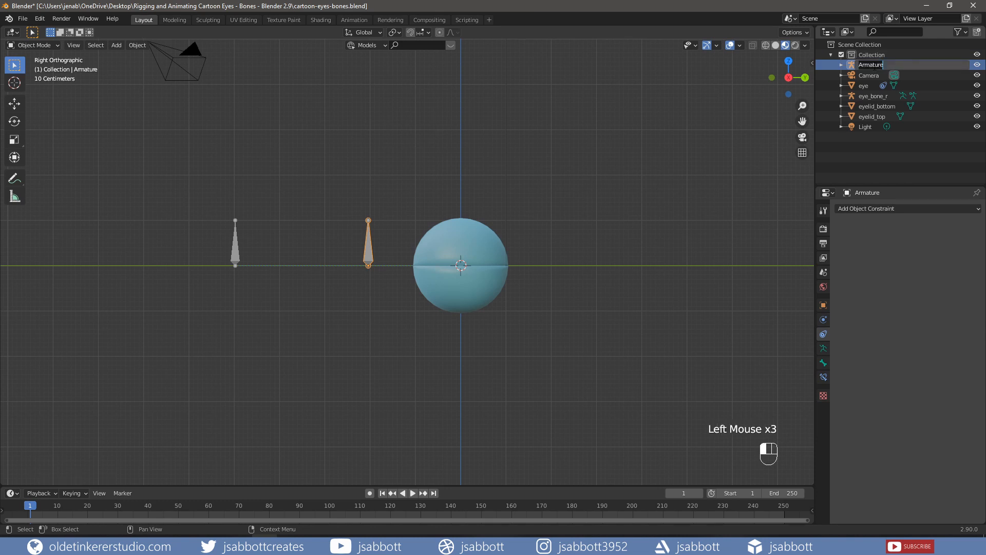
type("eyelid_bon")
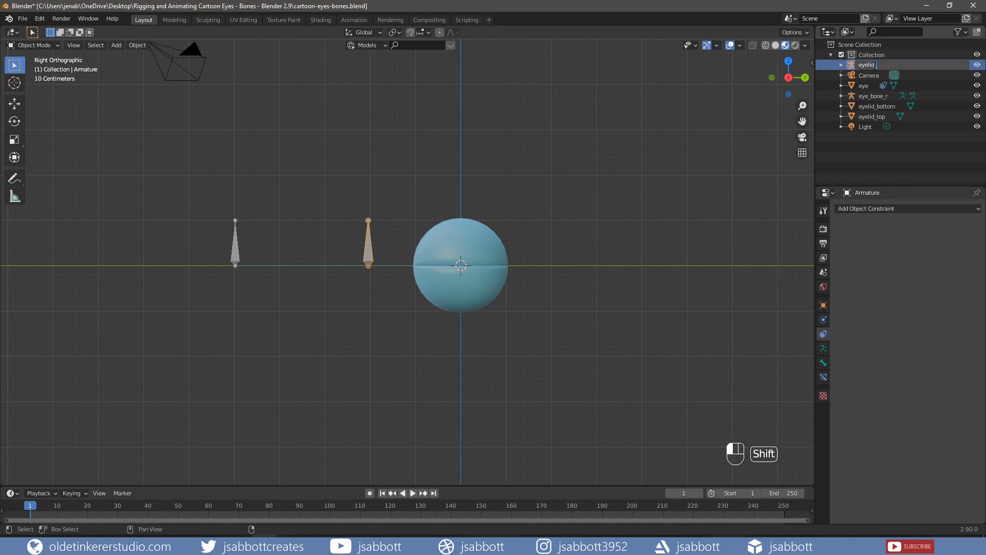
type("e_r")
key("Return")
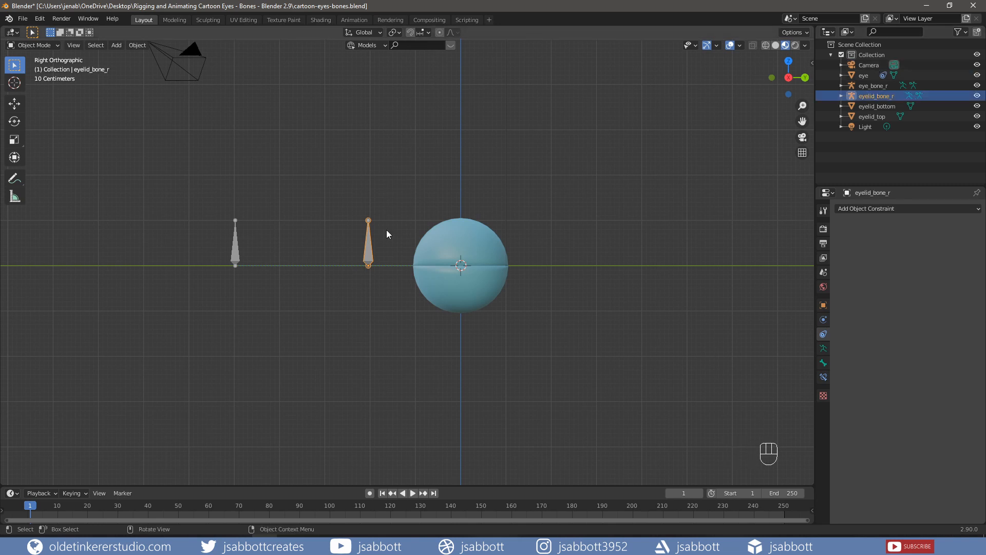
Rotate eyelid_bone_r 90 degrees about the X axis so it points away from the eye, and apply its rotation
type("r")
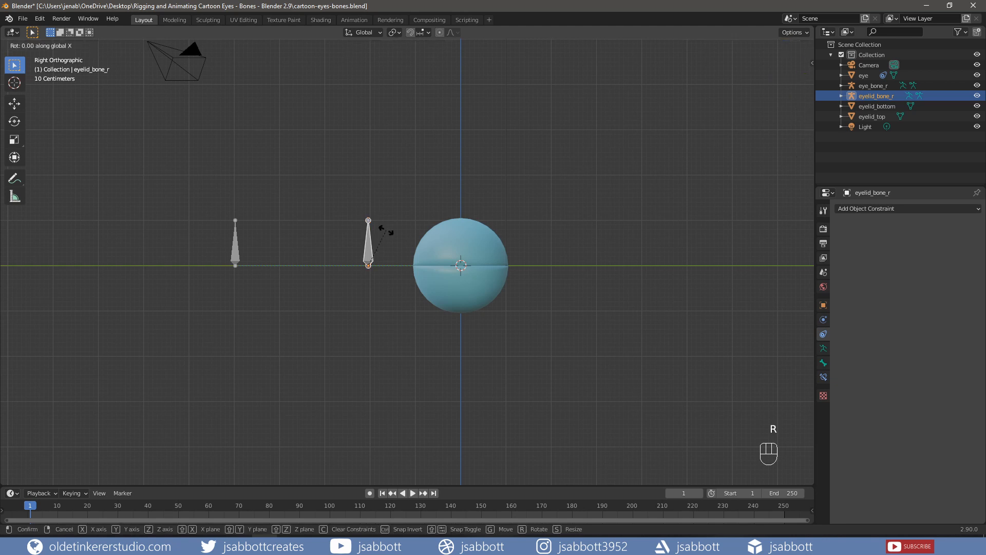
type("90")
key("Return")
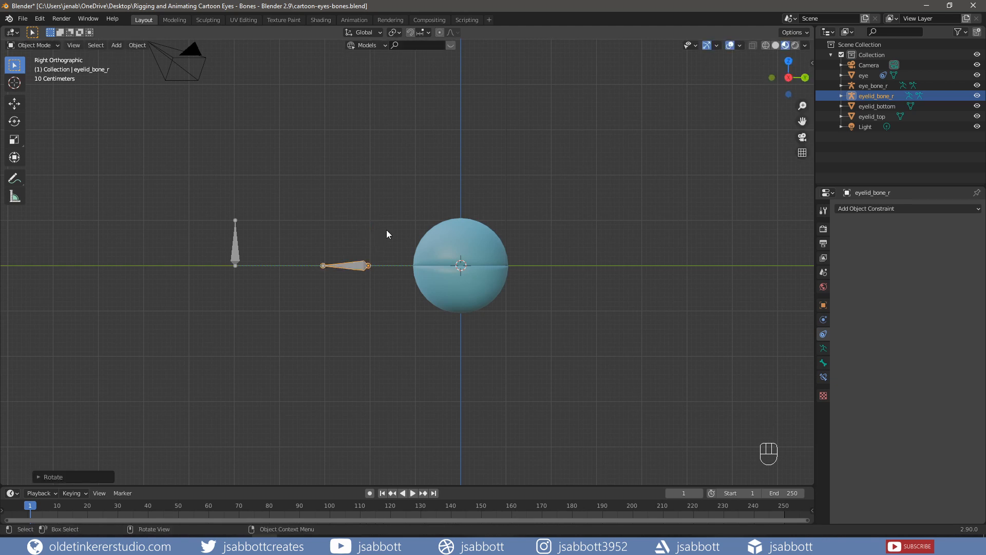
key("ctrl+a")
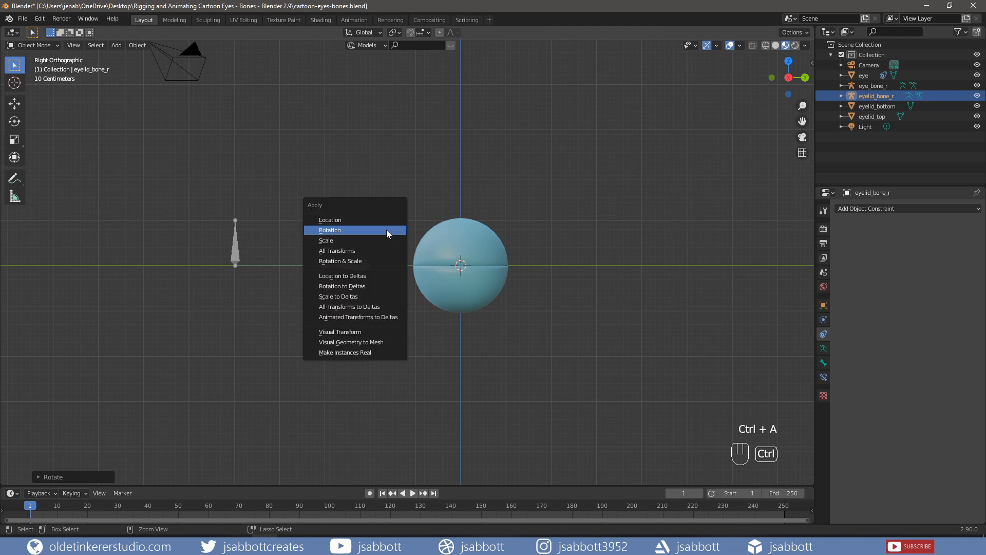
left_click(386, 234)
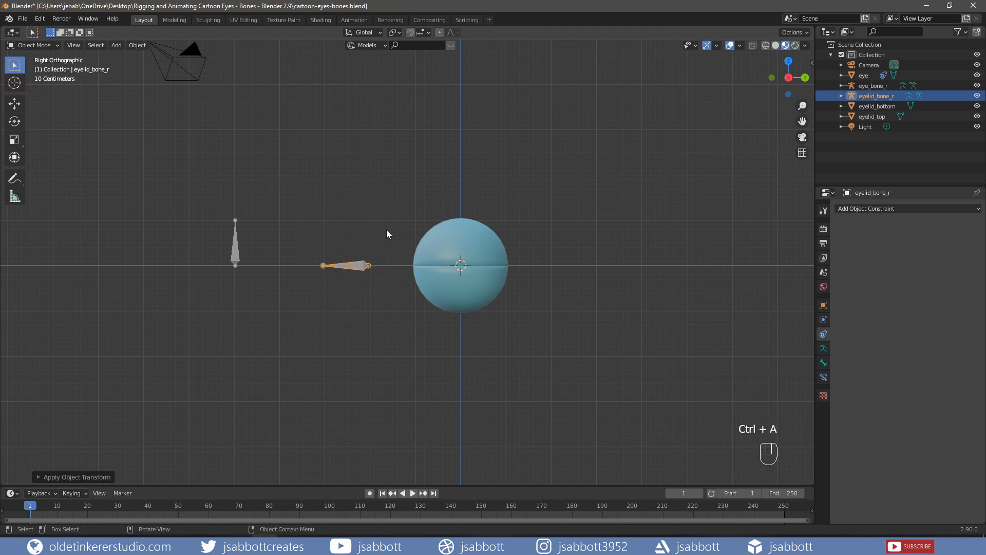
Add a Copy Rotation constraint to eyelid_top with eyelid_bone_r as its target
left_click(474, 240)
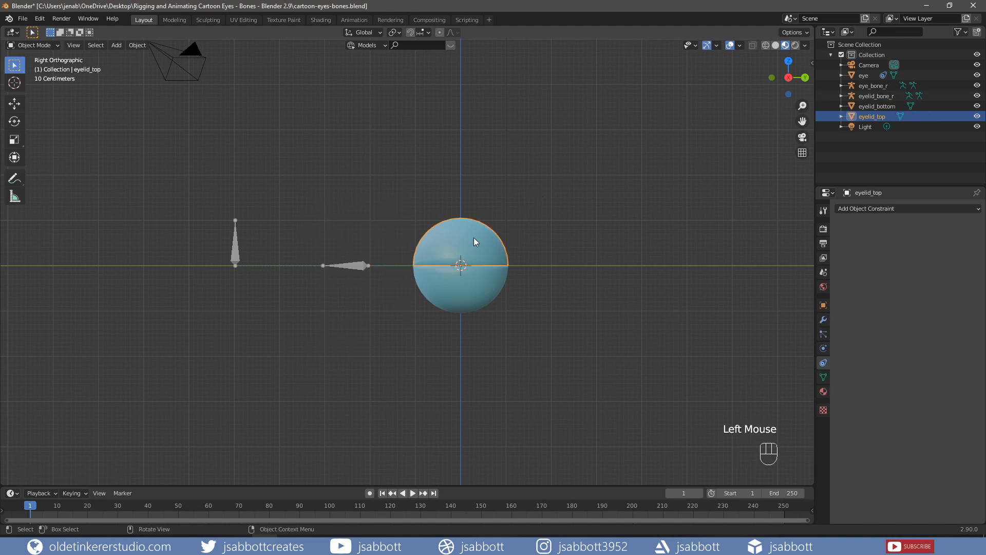
left_click(898, 209)
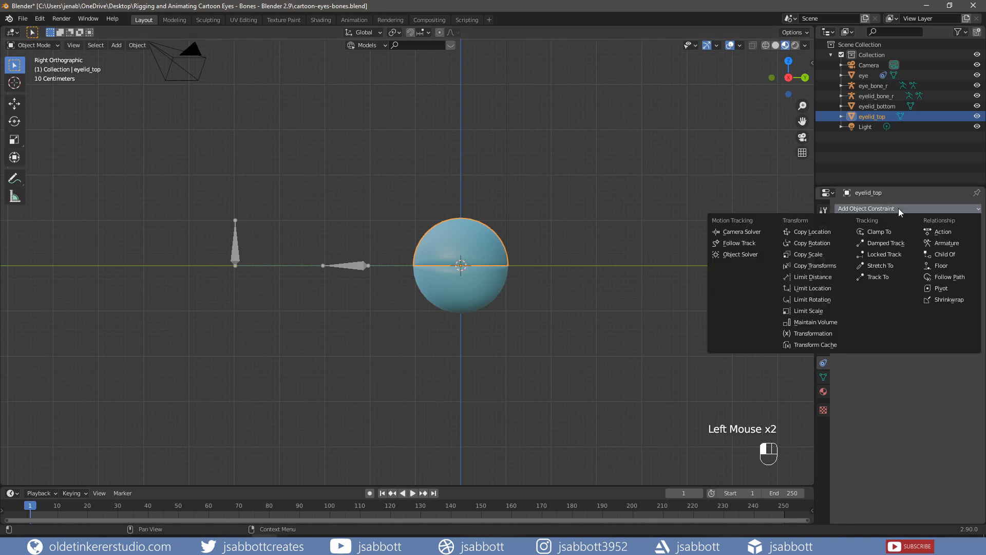
left_click(824, 245)
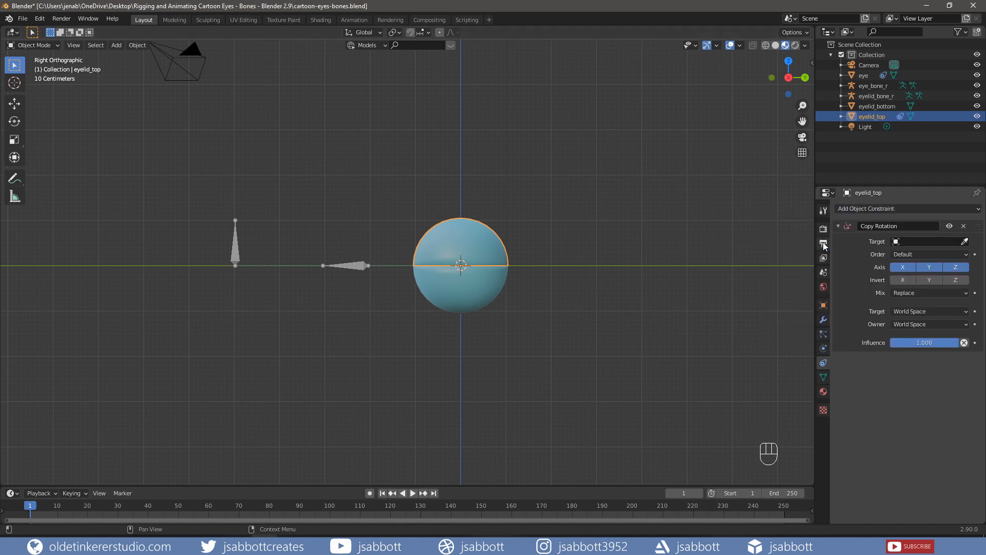
left_click(913, 241)
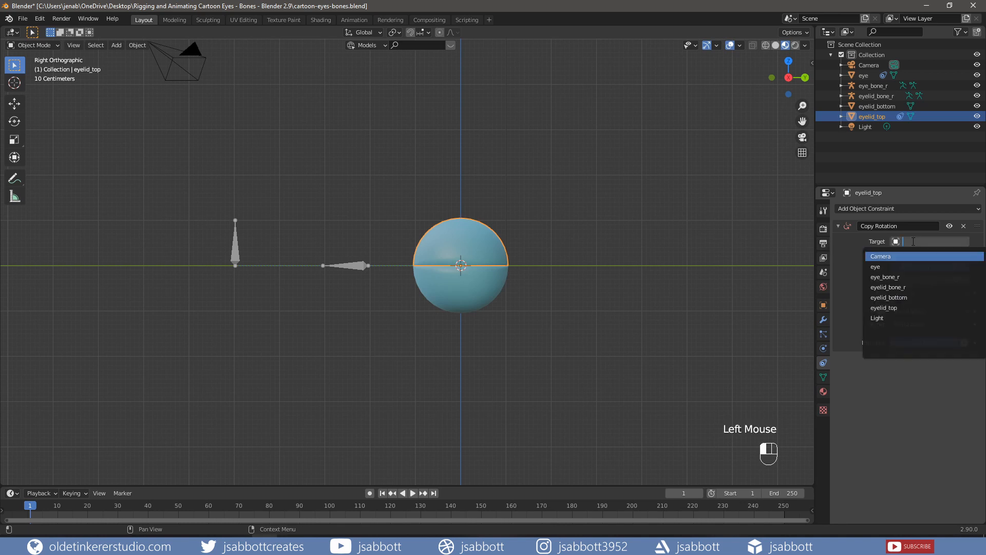
left_click(907, 289)
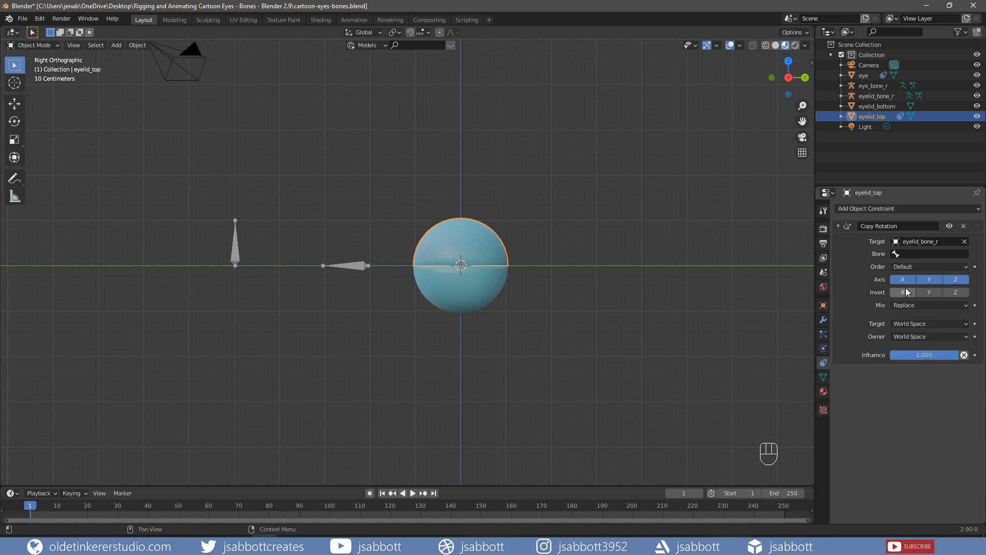
Rotate eyelid_bone_r about the X axis to test the upper eyelid's movement, and undo the rotation
middle_click_drag(386, 286, 401, 313)
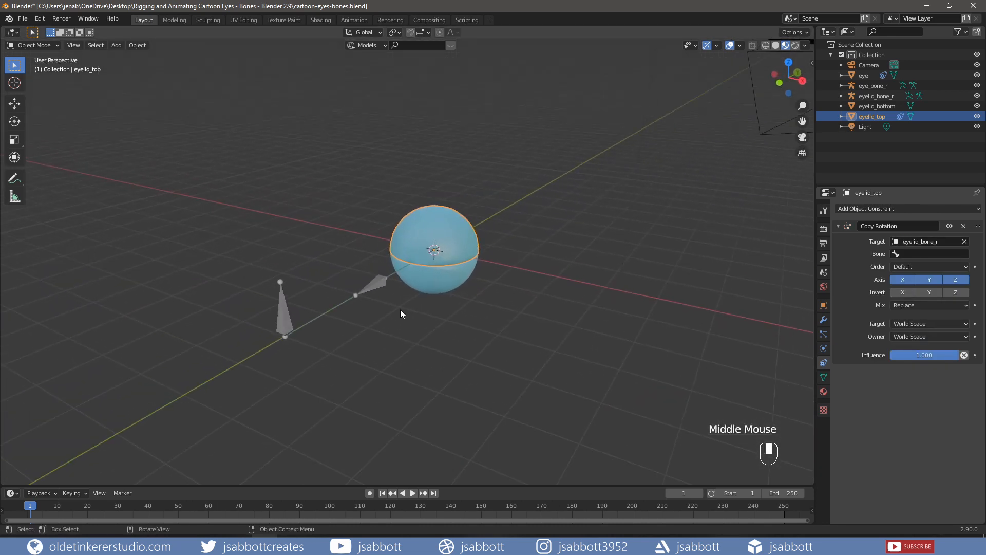
left_click(376, 285)
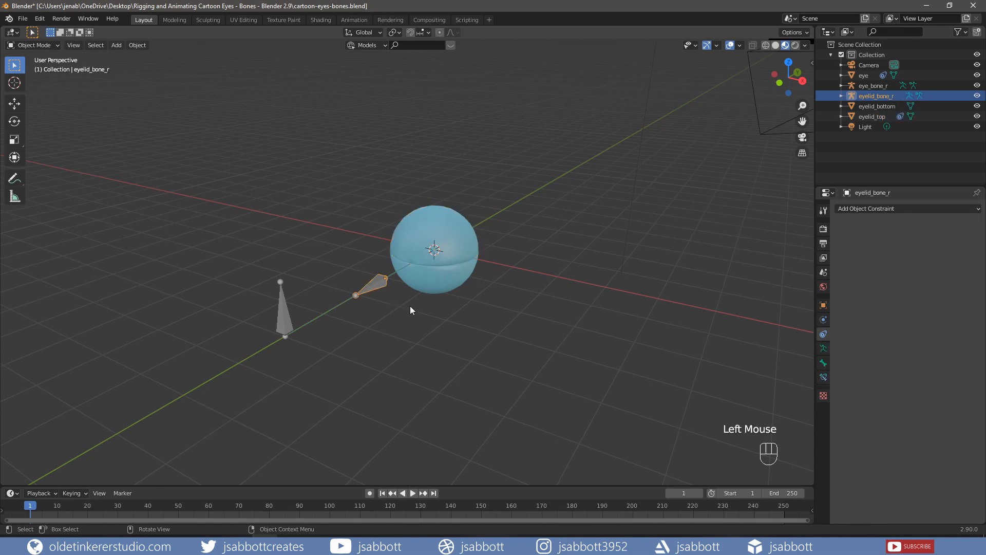
key("r")
key("x")
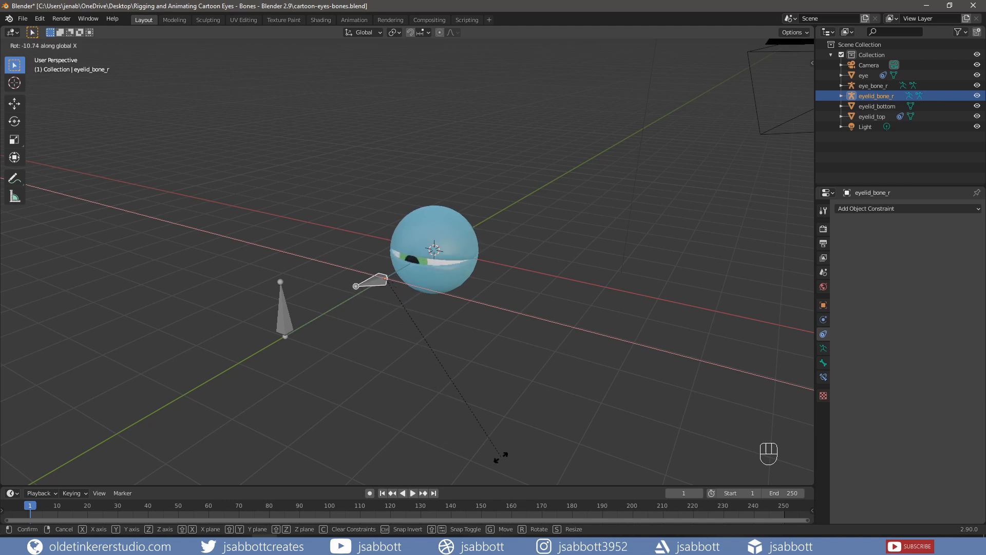
left_click(475, 399)
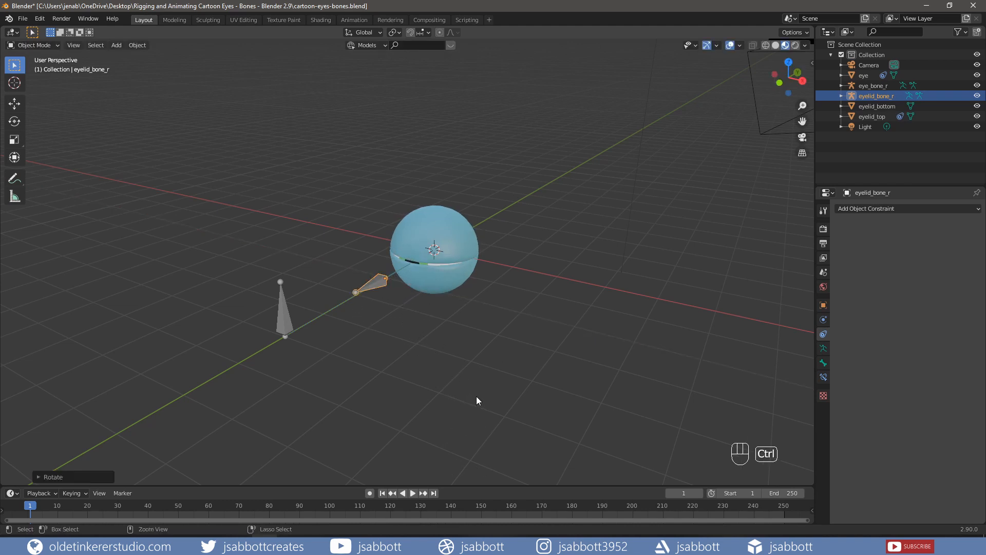
key("ctrl+z")
Add a Copy Rotation constraint to eyelid_bottom with eyelid_bone_r as its target
left_click(445, 281)
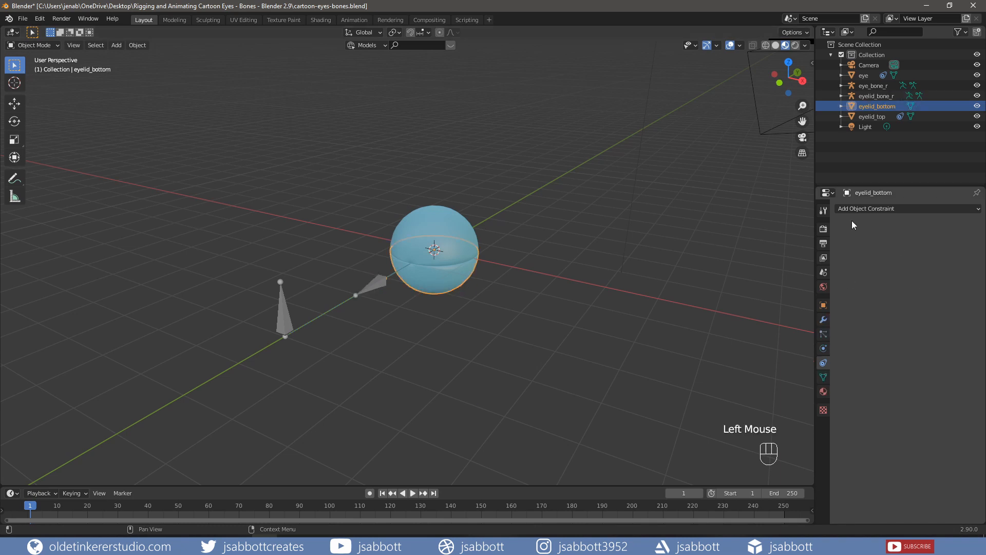
left_click(876, 208)
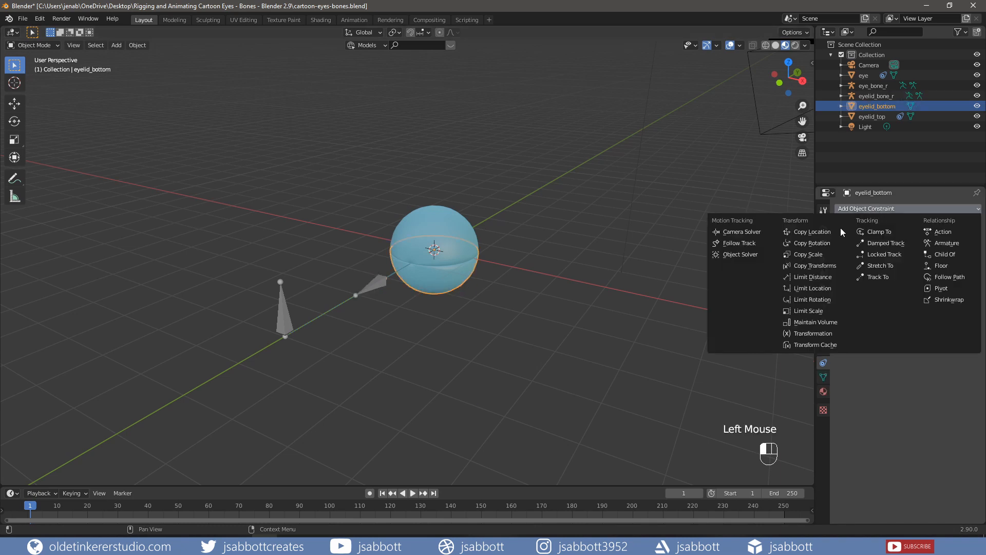
left_click(828, 244)
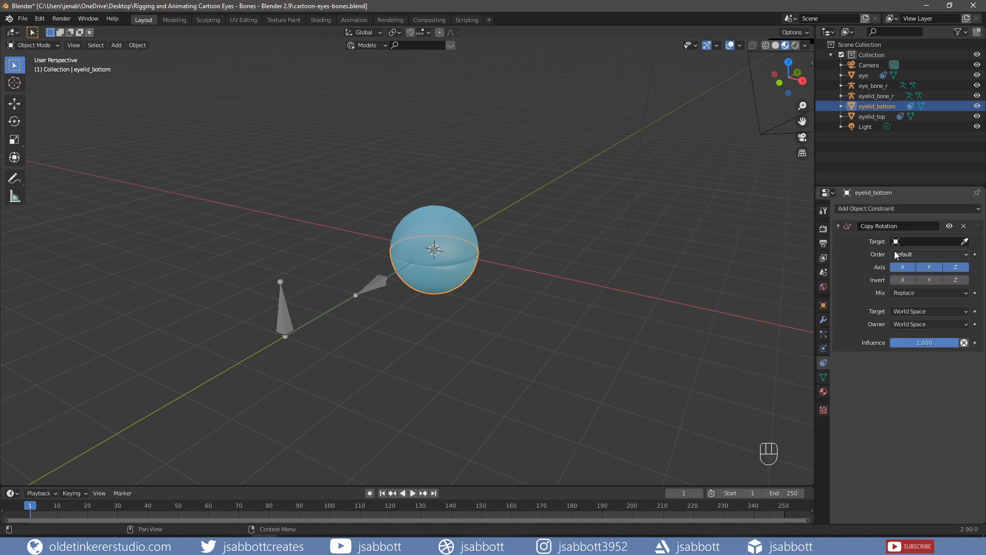
left_click(907, 241)
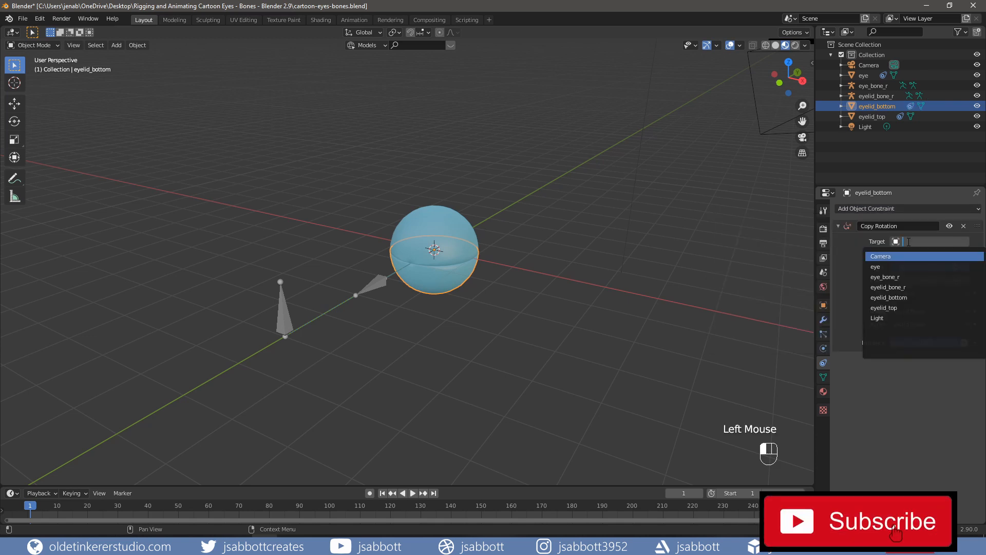
left_click(900, 287)
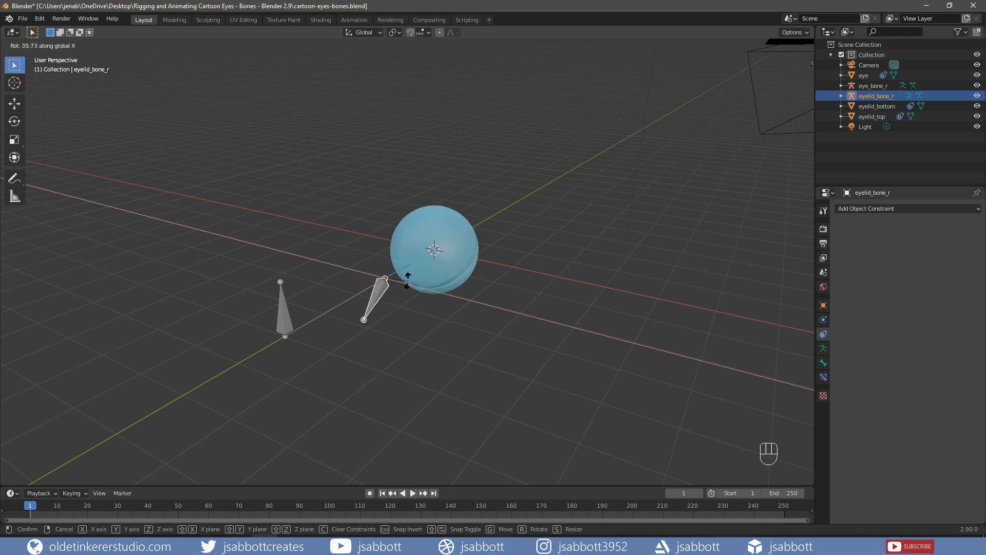
Undo a test rotation of eyelid_bone_r about X, and invert the X axis in eyelid_bottom's Copy Rotation constraint
left_click(421, 316)
key("ctrl+z")
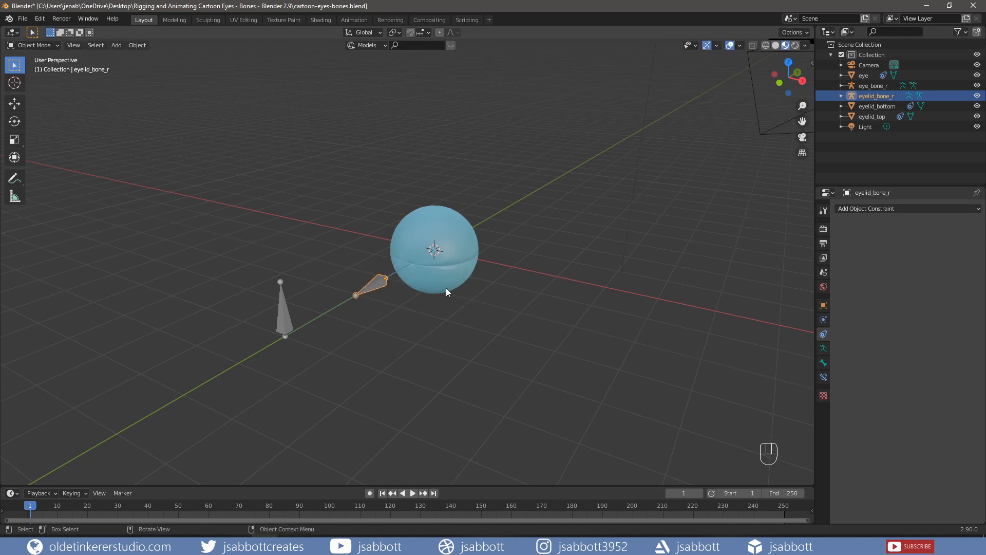
left_click(431, 282)
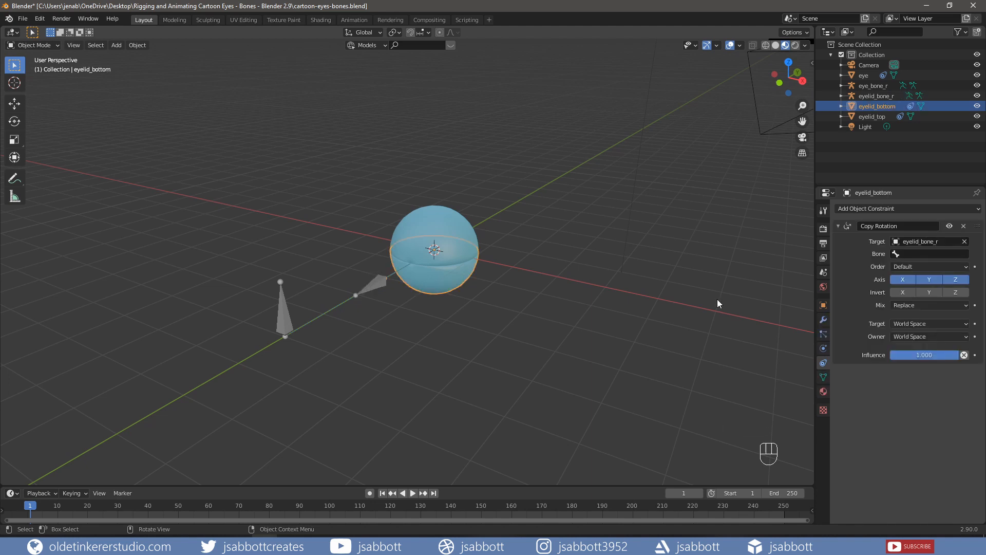
left_click(900, 291)
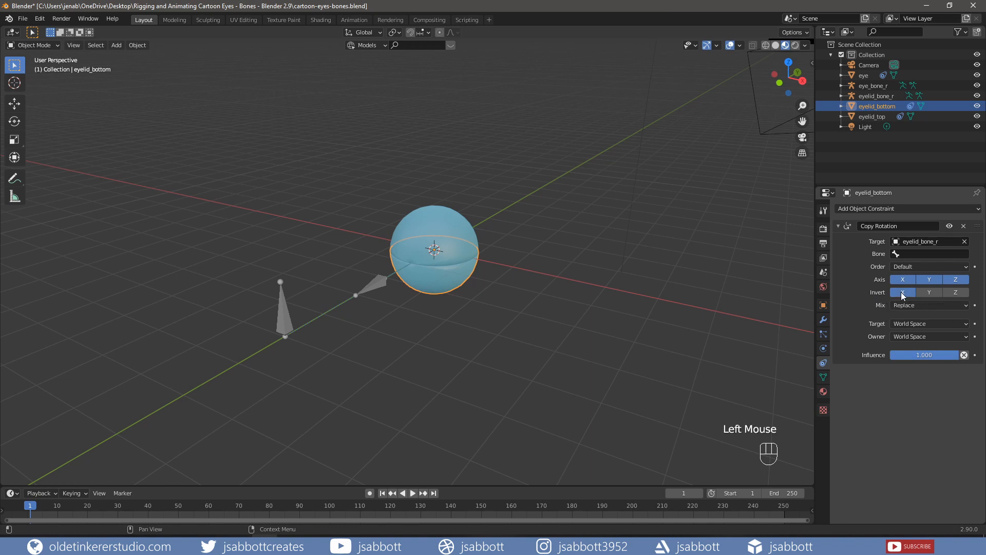
Rotate eyelid_bone_r about the X axis to test both eyelids opening in opposite directions, and undo the rotation
left_click(376, 282)
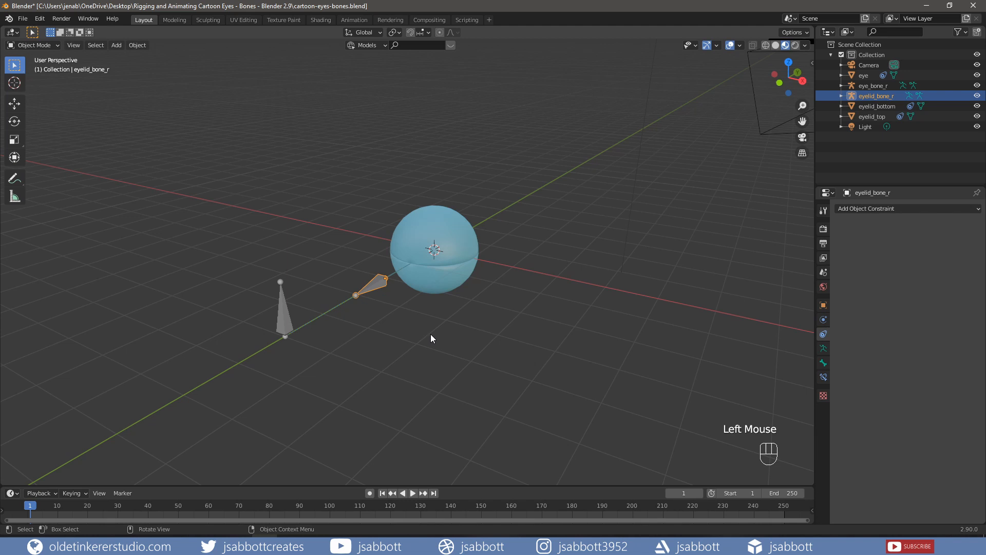
key("r")
key("x")
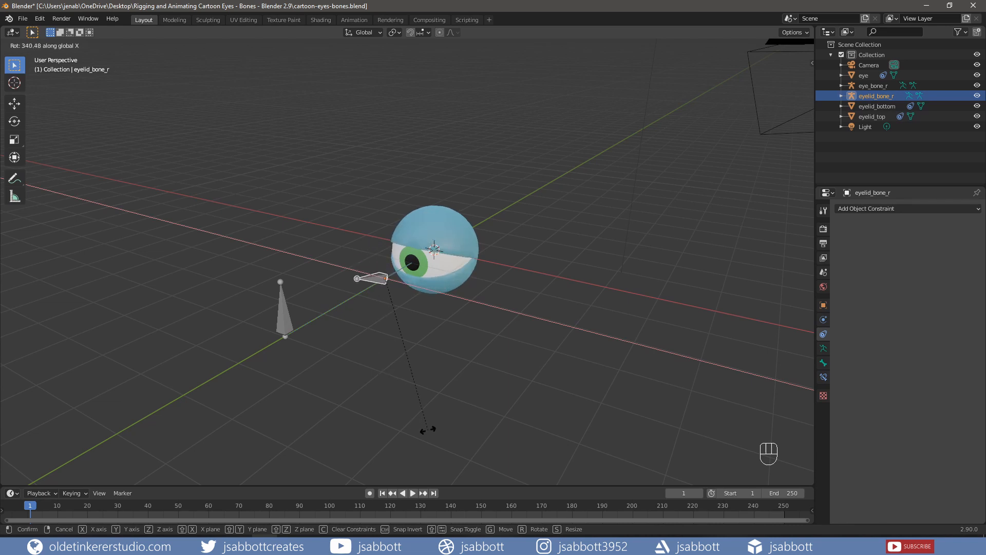
left_click(416, 417)
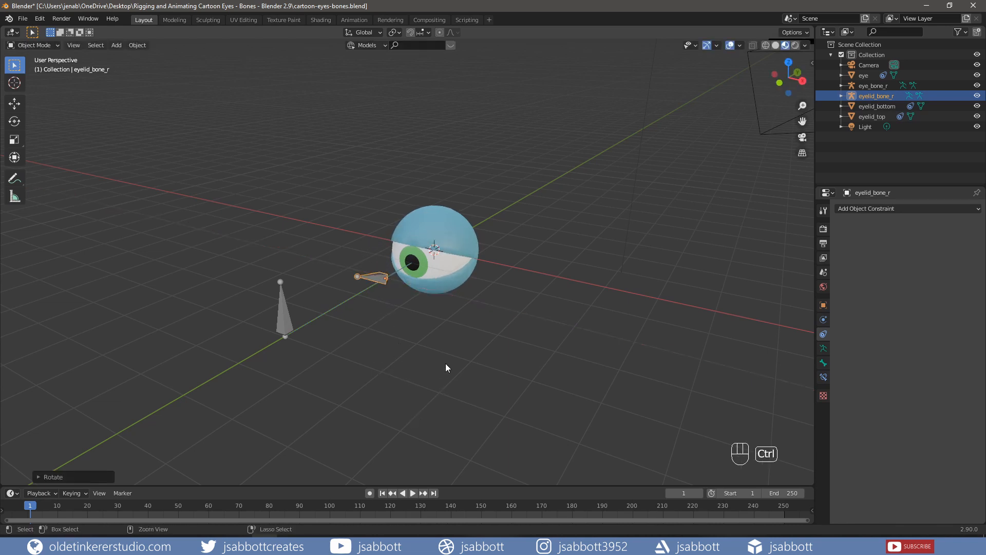
key("ctrl+z")
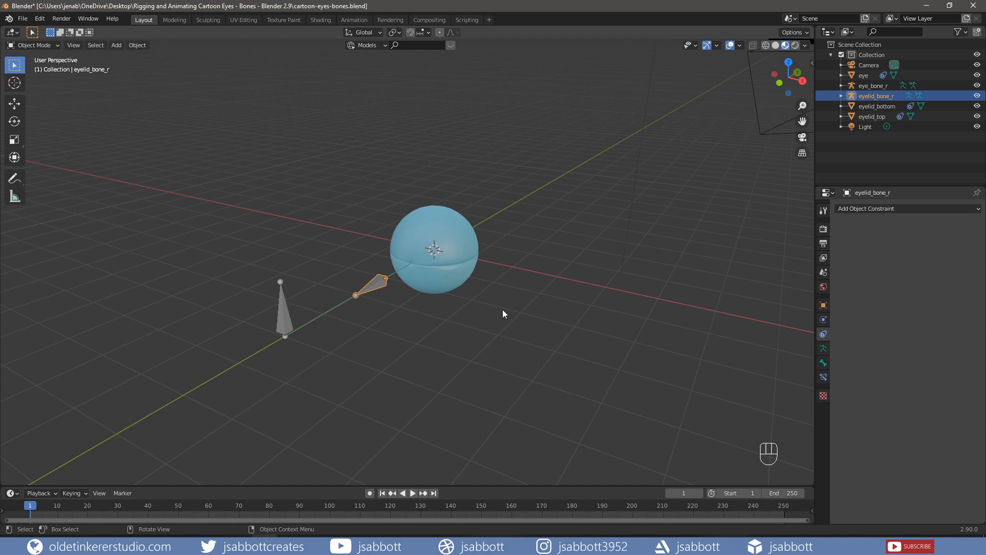
Lock the Y and Z rotation of eyelid_bone_r in its object transform
left_click(823, 306)
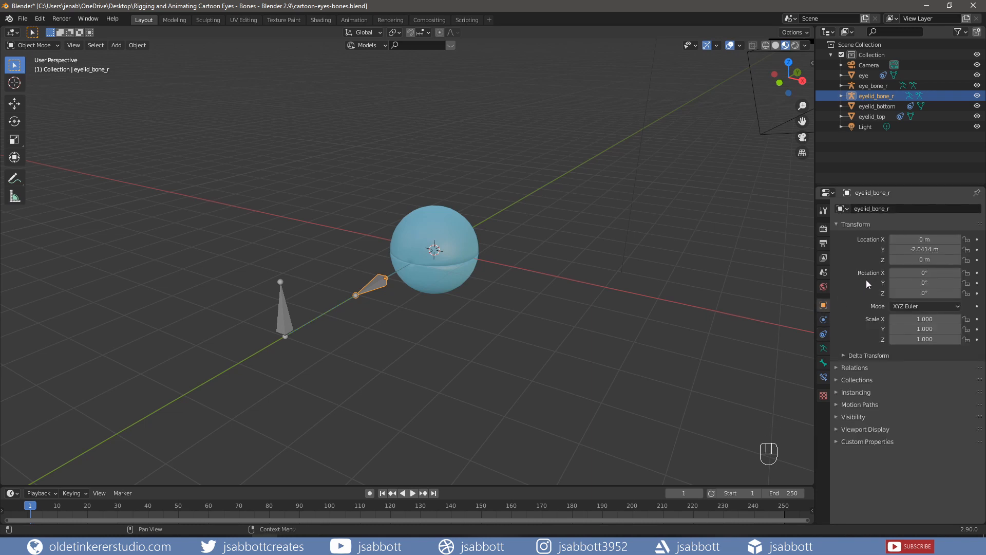
left_click(966, 283)
left_click(967, 294)
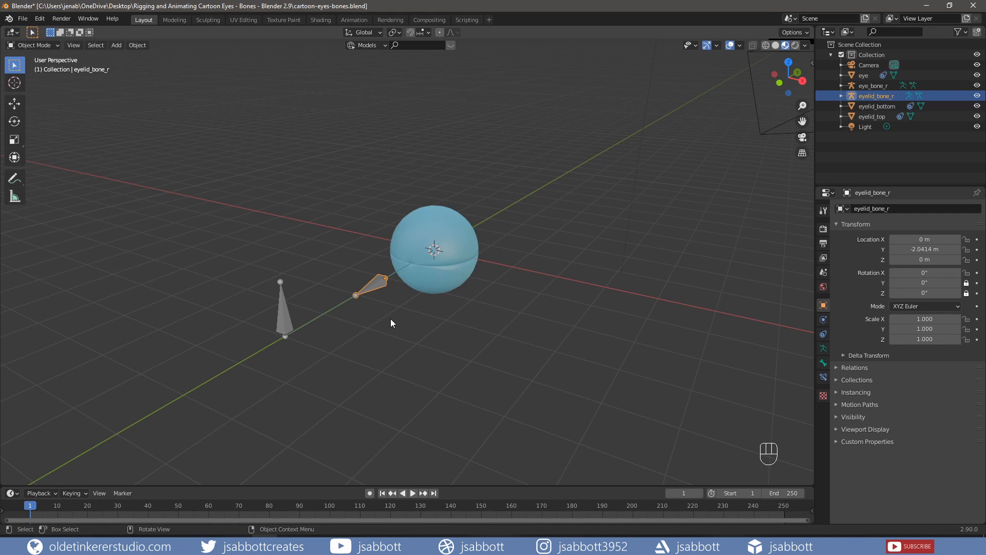
Rotate eyelid_bone_r freely to test the rotation locks, and undo the rotation
key("r")
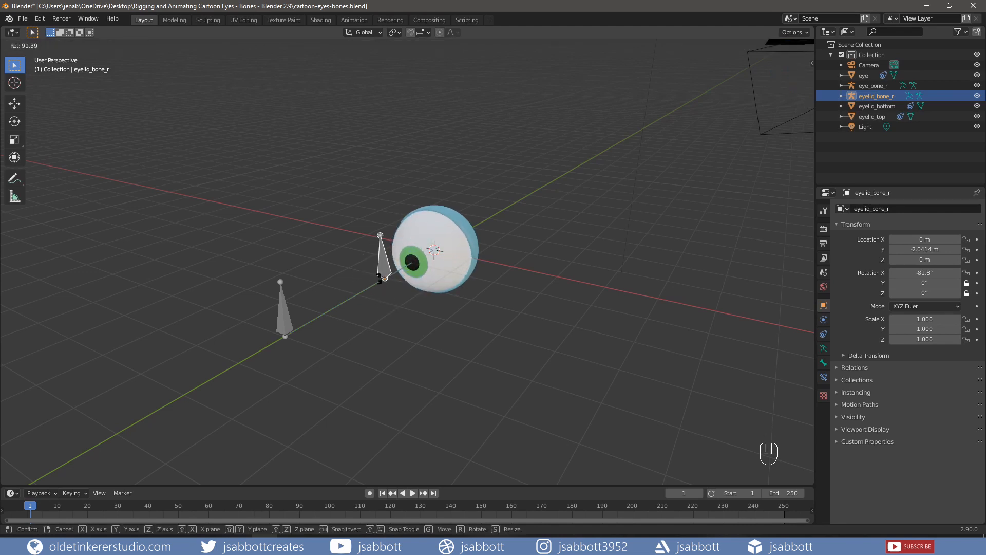
left_click(358, 326)
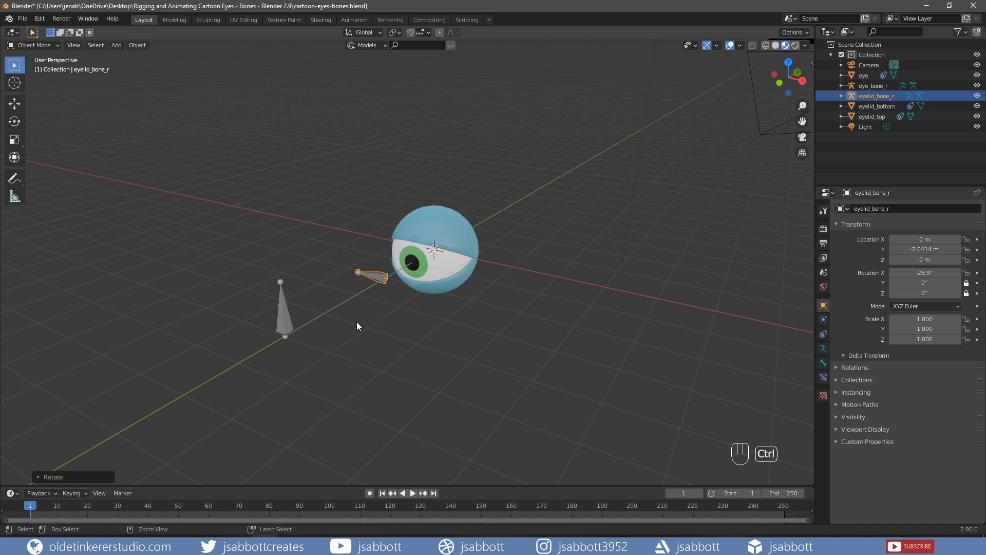
key("ctrl+z")
Save the file and display the scene in wireframe from the front view
key("ctrl+s")
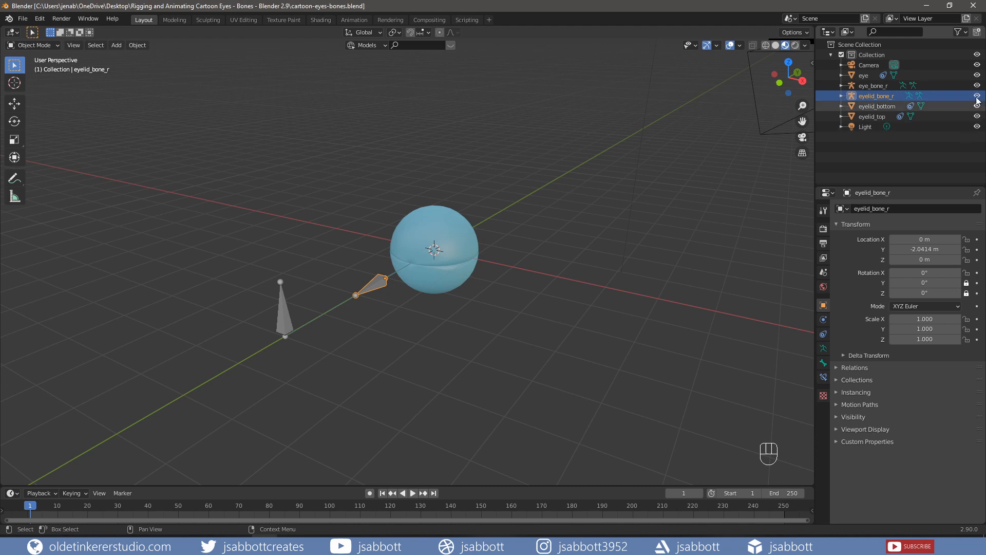
key("KP_1")
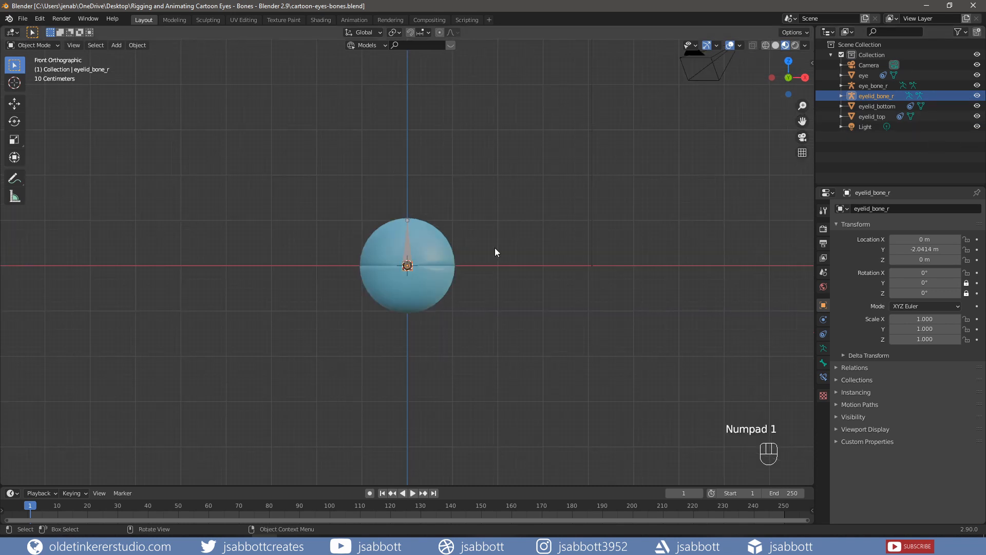
key("z")
left_click(423, 249)
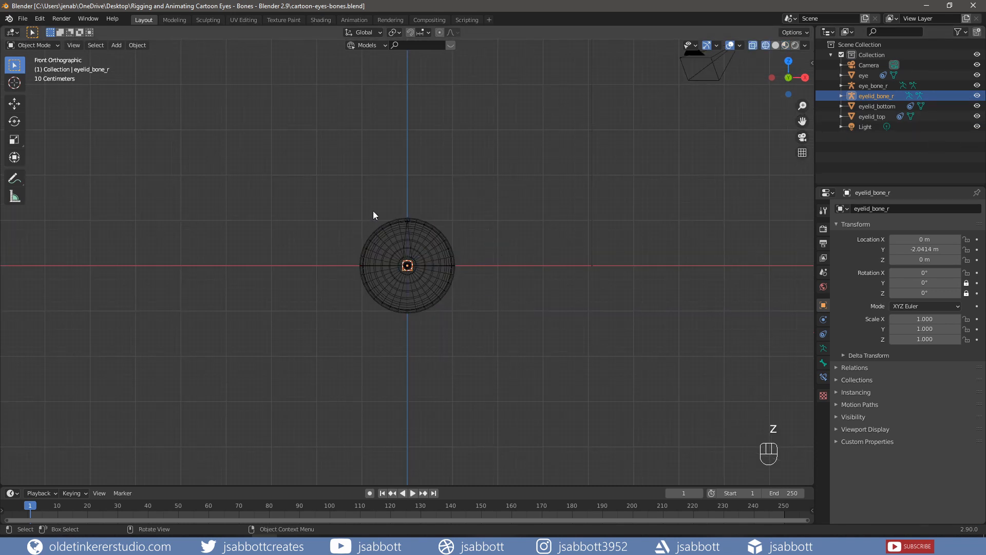
Duplicate the whole eye rig, both eyelids and both bones included, and move the copy about 1.55 m along the X axis
key("b")
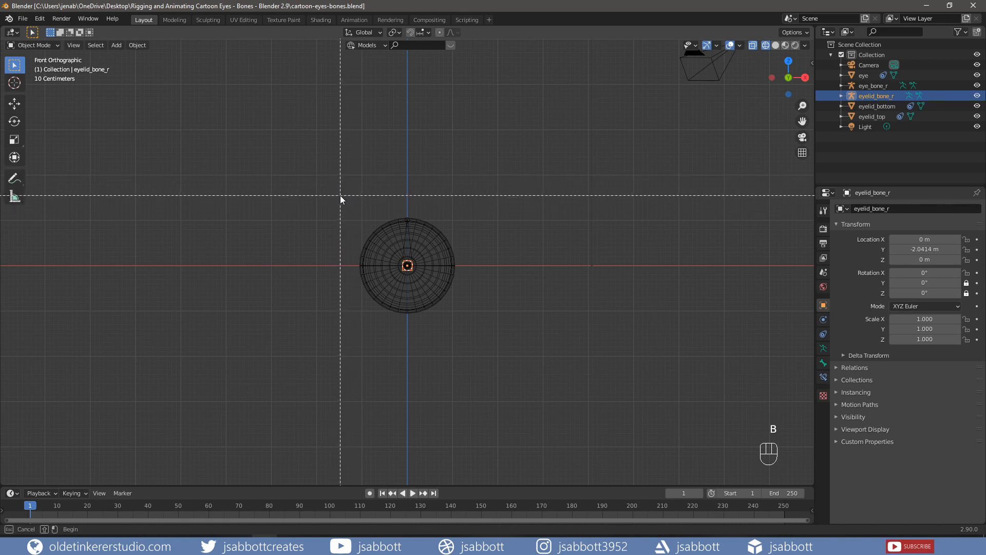
left_click_drag(340, 195, 485, 335)
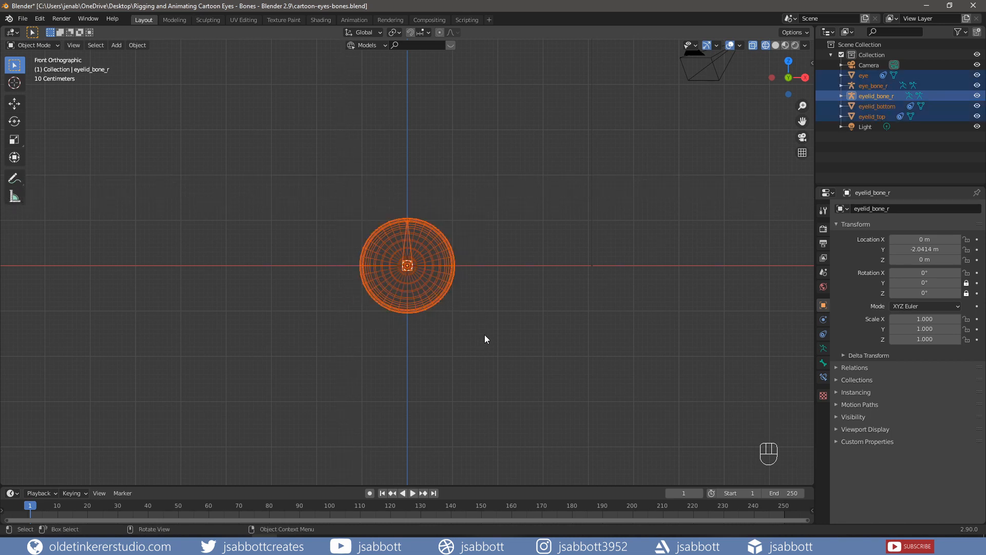
key("shift+d")
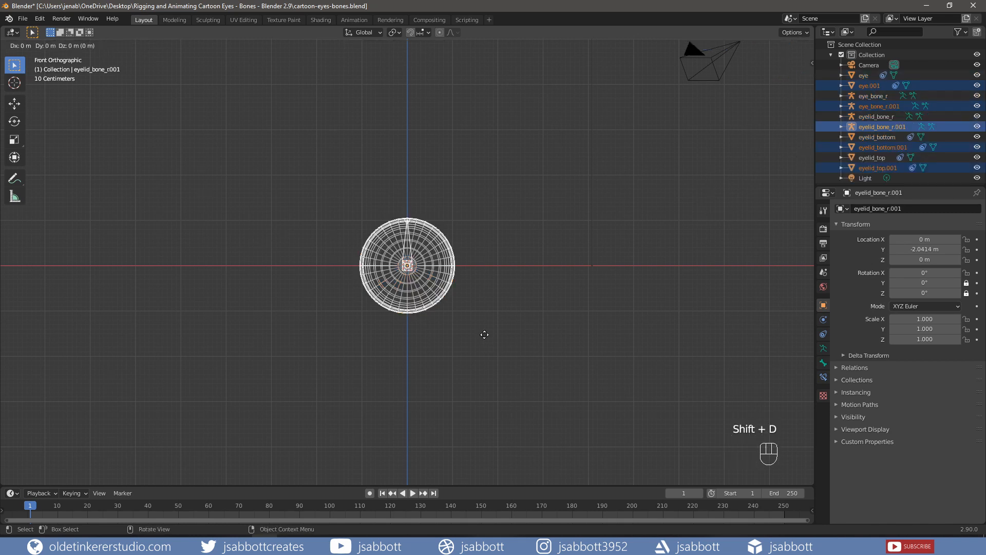
right_click(485, 335)
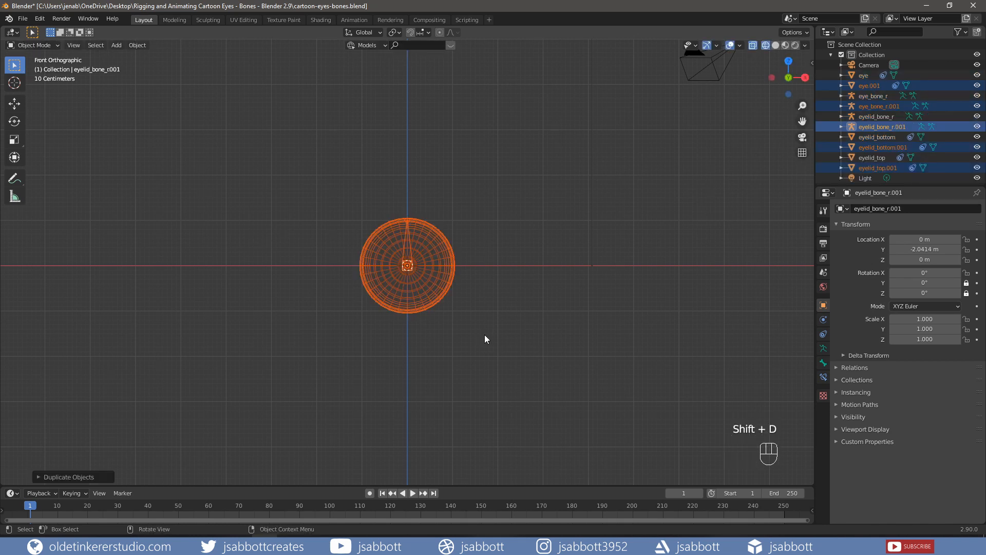
key("g")
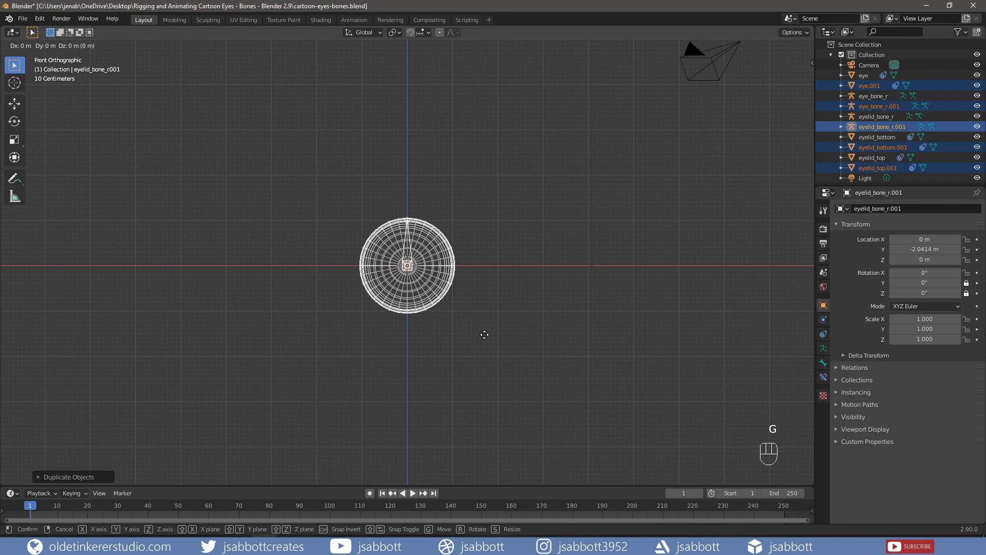
key("x")
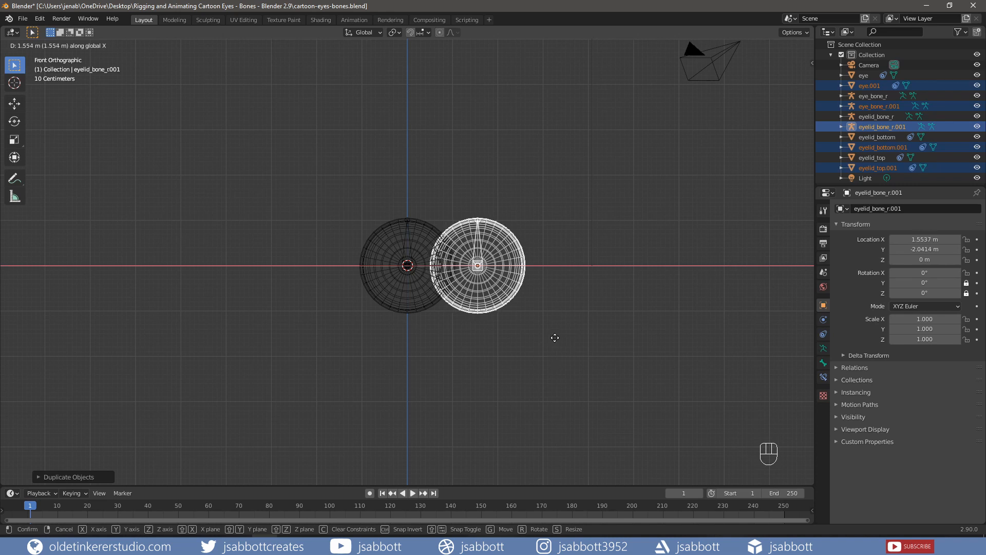
left_click(554, 337)
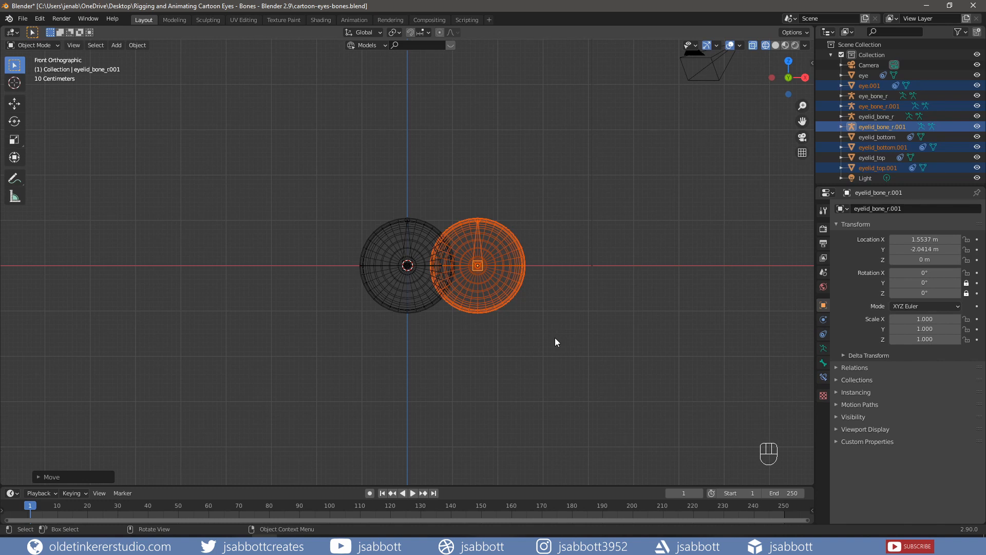
Rename the duplicated eyeball eye.001 as eye_l
left_click(870, 85)
double_click(871, 85)
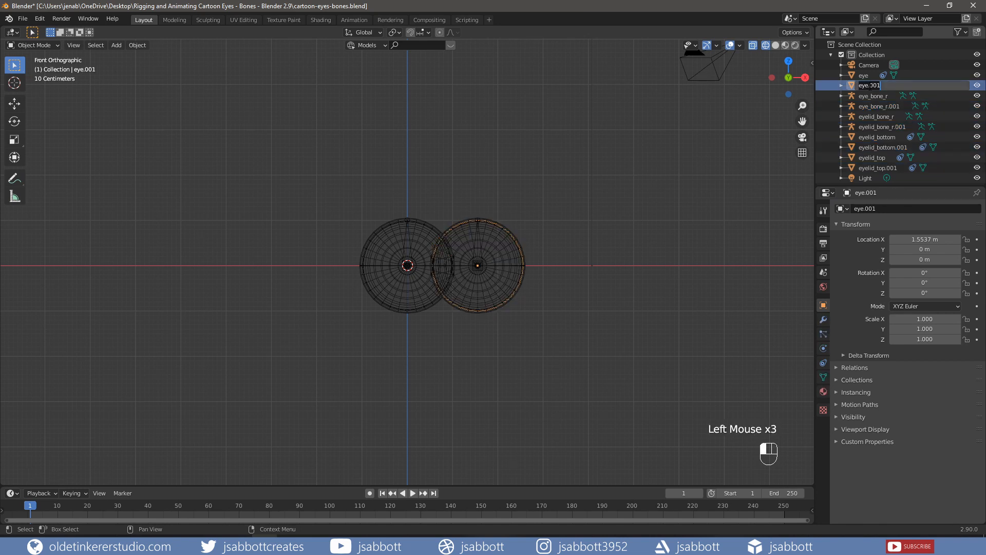
left_click(870, 86)
type("_")
key("ctrl+Delete")
key("ctrl+Delete")
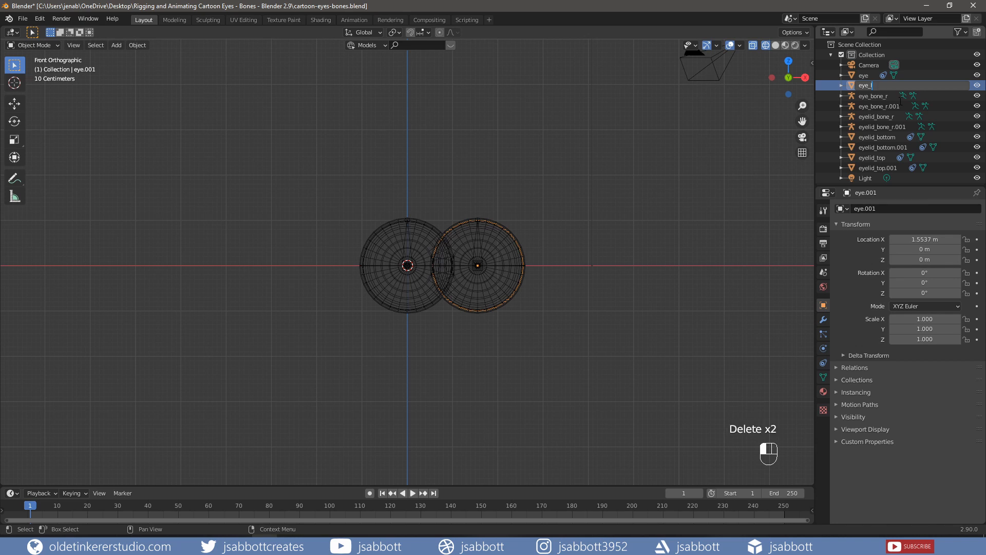
type("l")
key("Return")
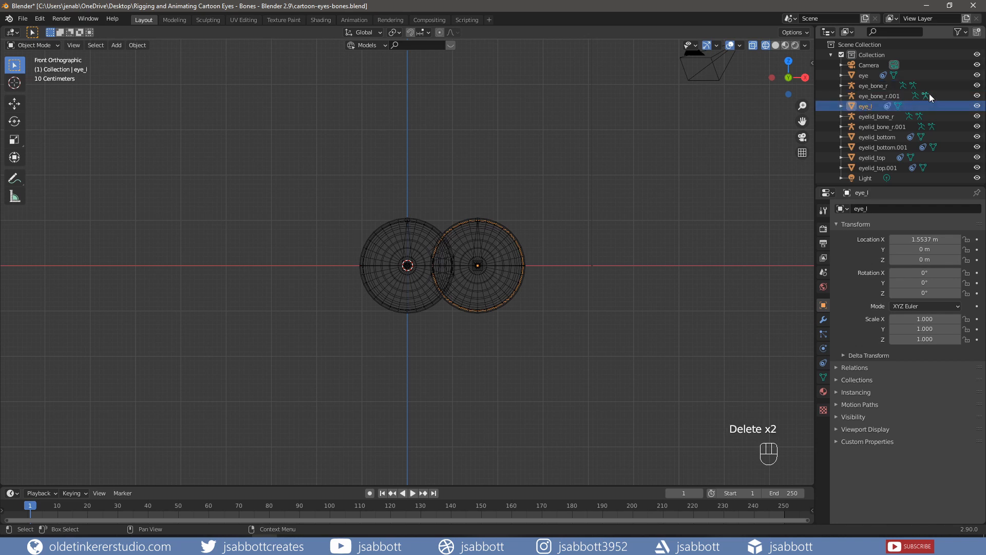
Rename the duplicated eye control bone eye_bone_r.001 as eye_bone_l
triple_click(882, 97)
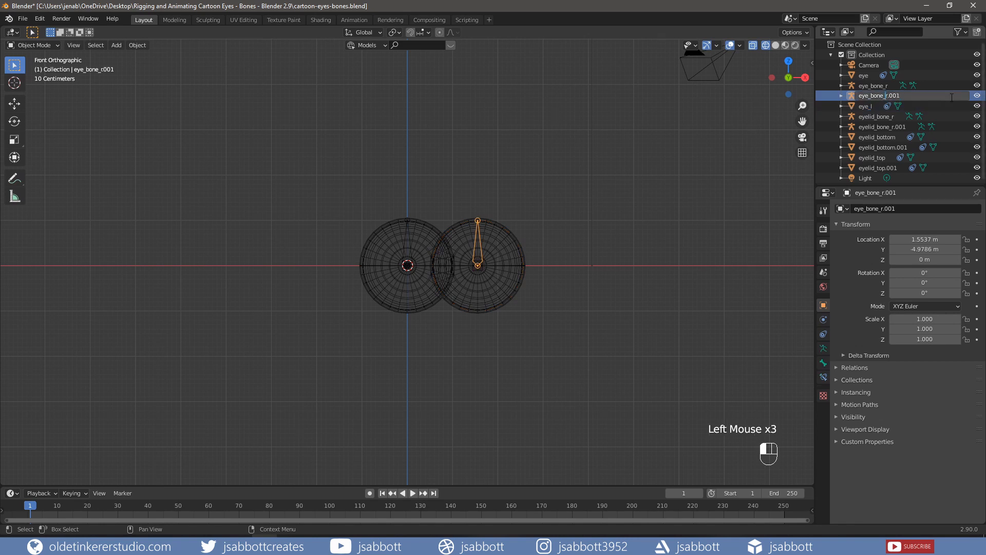
type("l")
key("Delete")
key("Delete")
key("Delete")
key("Delete")
key("Delete")
key("Return")
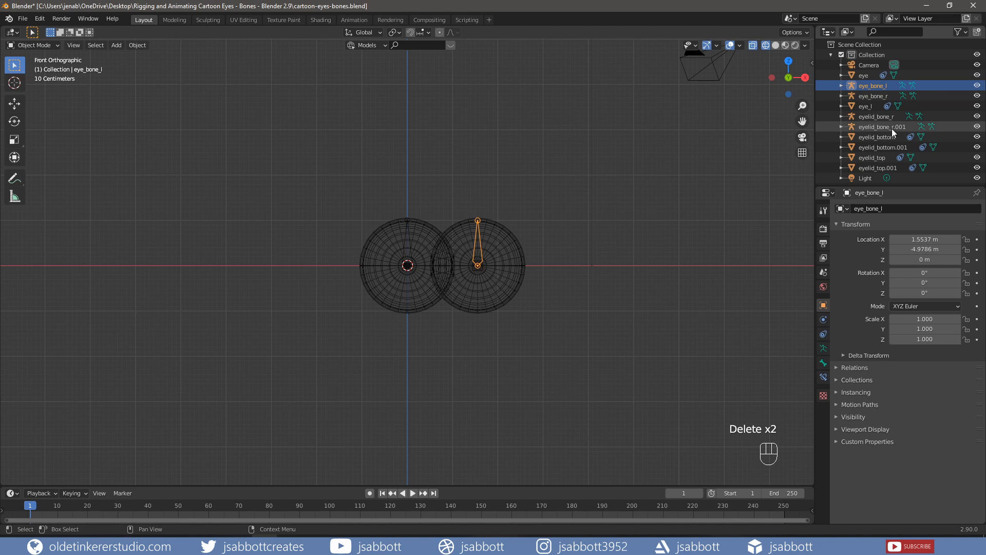
Rename the duplicated eyelid control bone eyelid_bone_r.001 as eyelid_bone_l
left_click(891, 127)
double_click(891, 127)
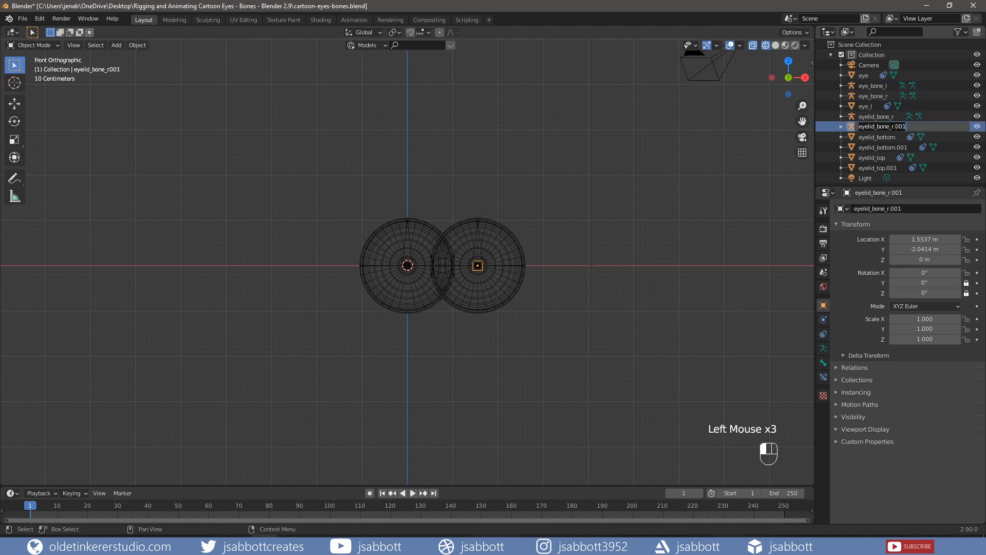
left_click(889, 126)
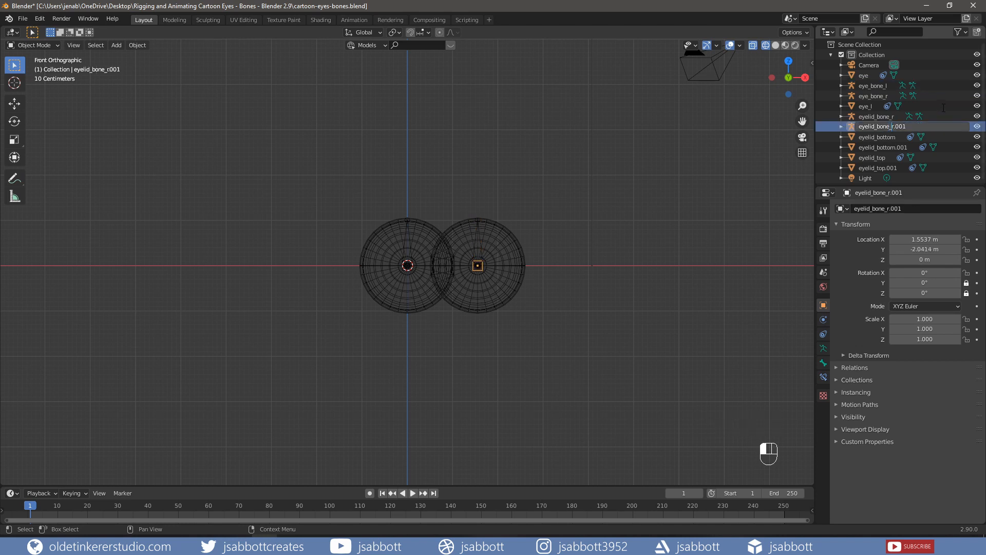
key("Delete")
key("Delete")
key("Delete")
left_click(943, 108)
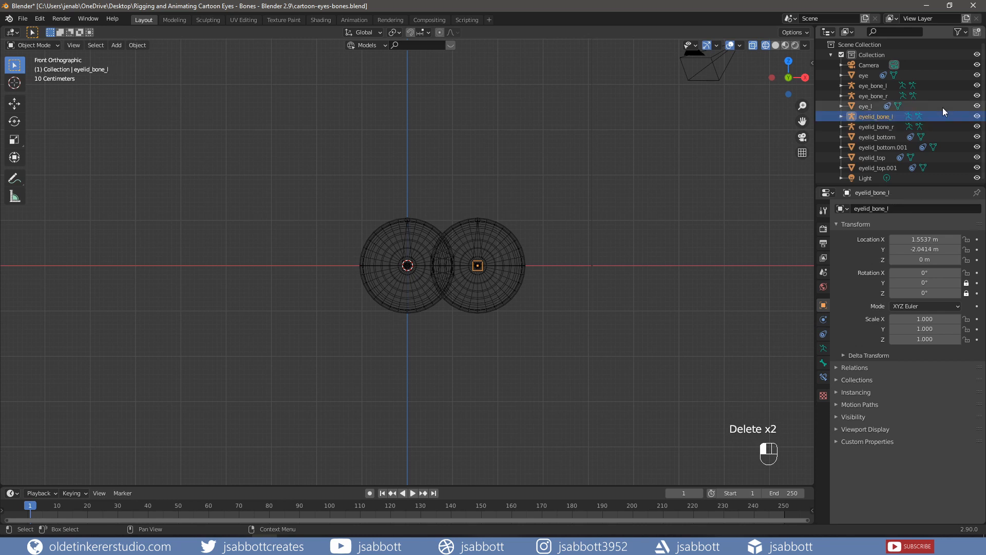
Rename the duplicated lower eyelid eyelid_bottom.001 as eyelid_bottom.l
double_click(895, 148)
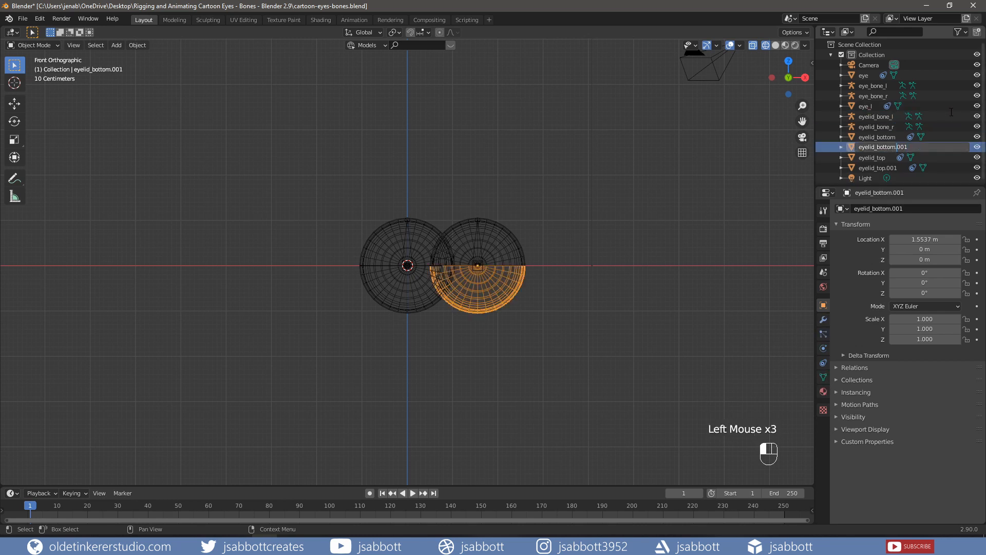
type("l")
key("Delete")
key("Delete")
key("Delete")
left_click(950, 112)
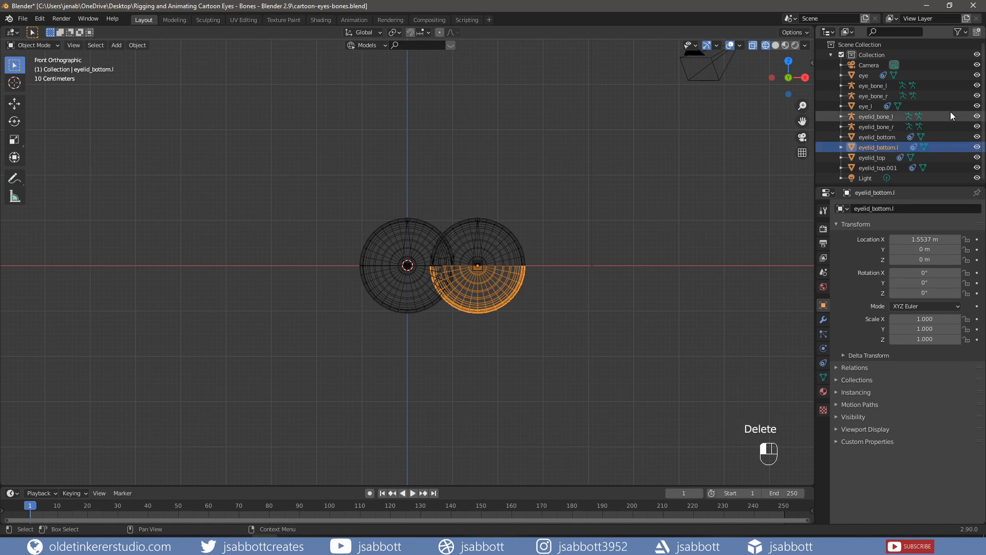
Rename the duplicated upper eyelid eyelid_top.001 as eyelid_top_l, and correct the lower eyelid's name to eyelid_bottom_l
left_click(885, 167)
double_click(886, 168)
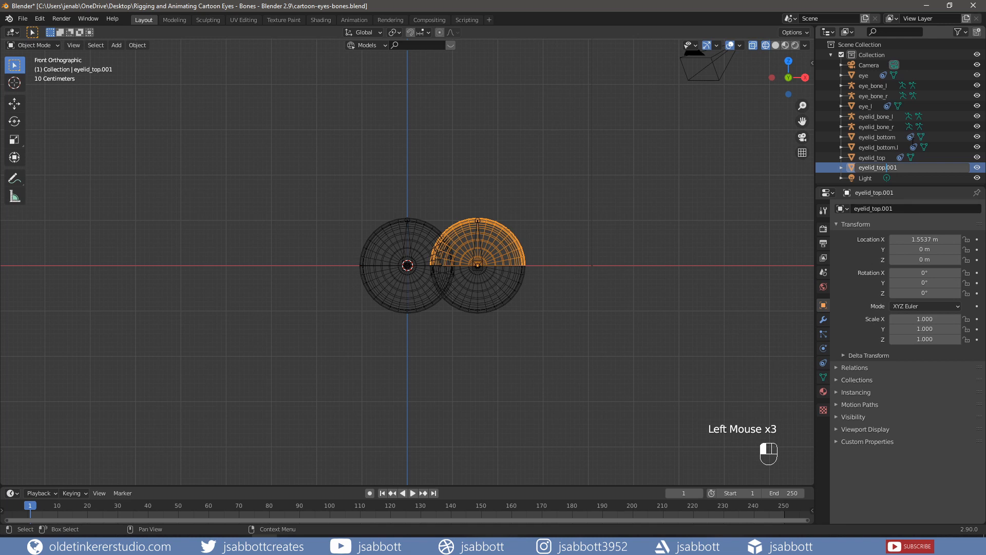
type("_")
key("Delete")
key("Delete")
key("Return")
left_click(913, 147)
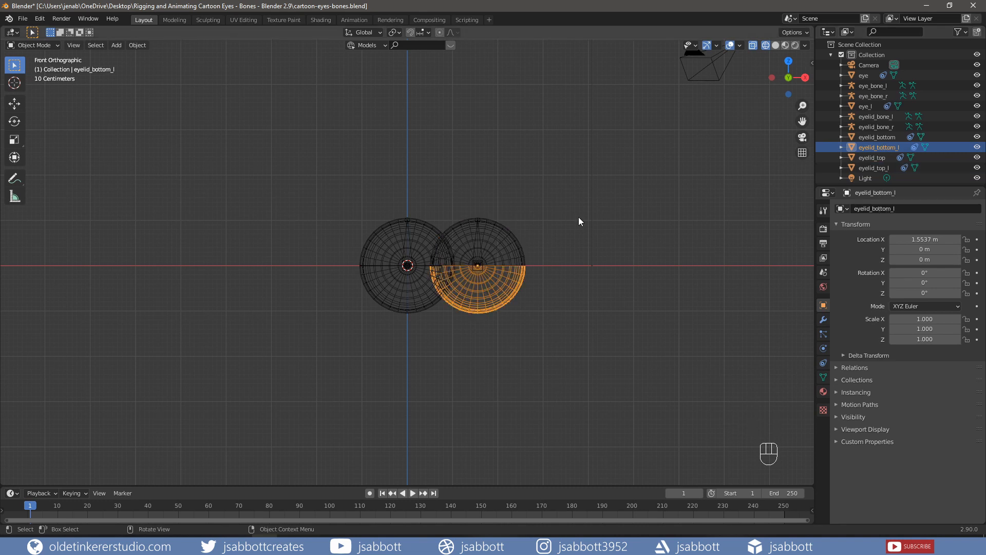
Display the scene in solid shading and deselect everything
key("z")
left_click(650, 217)
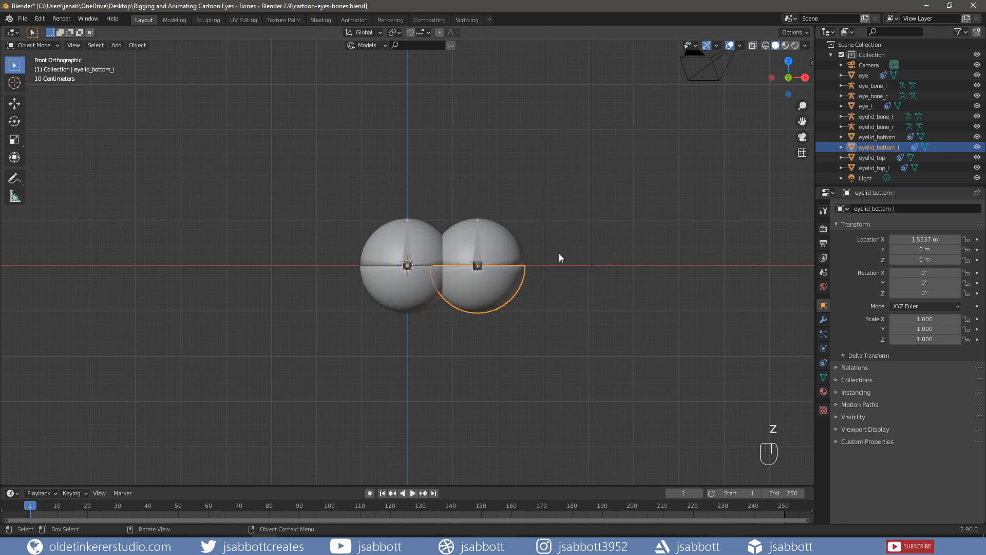
left_click(561, 250)
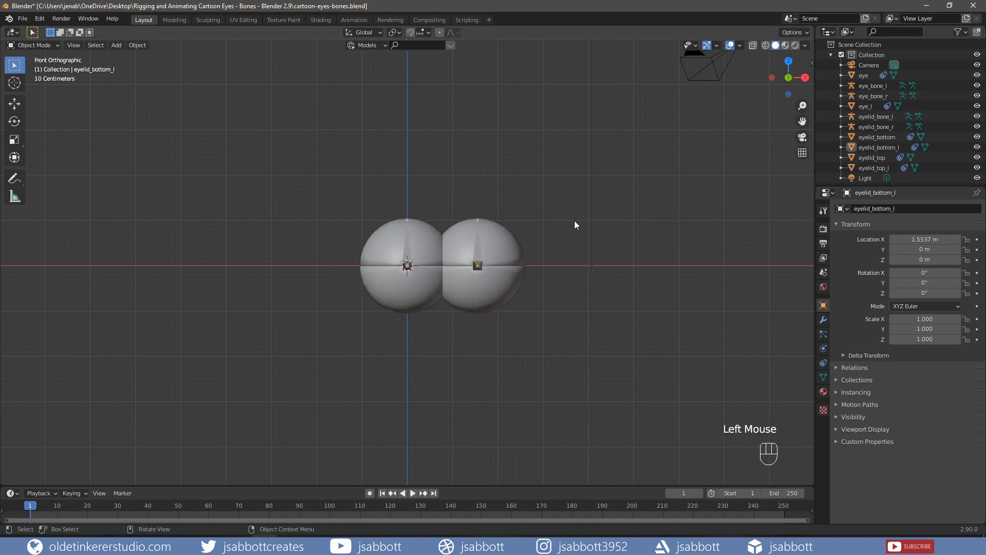
middle_click_drag(567, 202, 543, 237)
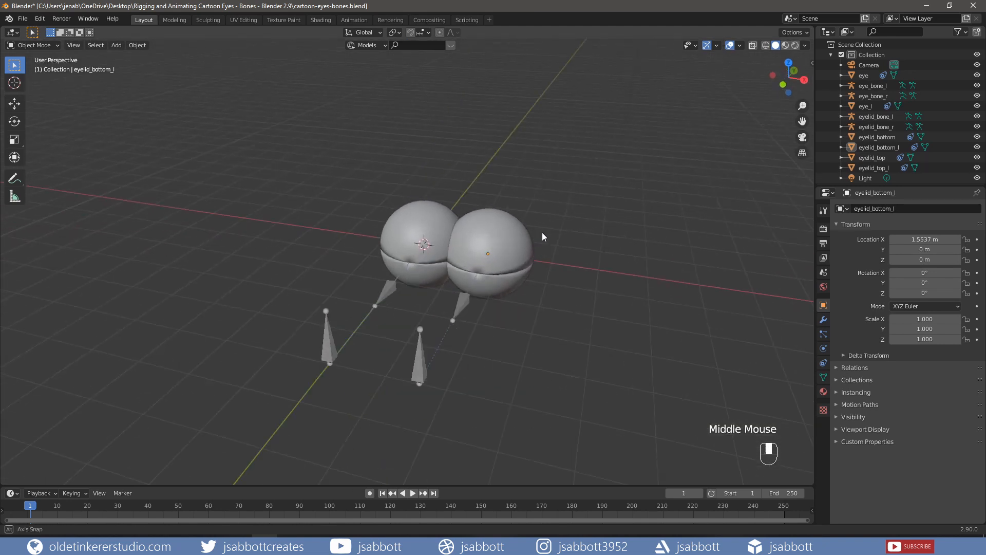
Rotate eyelid_bone_r about -14.3° on X to test its eyelids, and display the scene in material preview
left_click(385, 292)
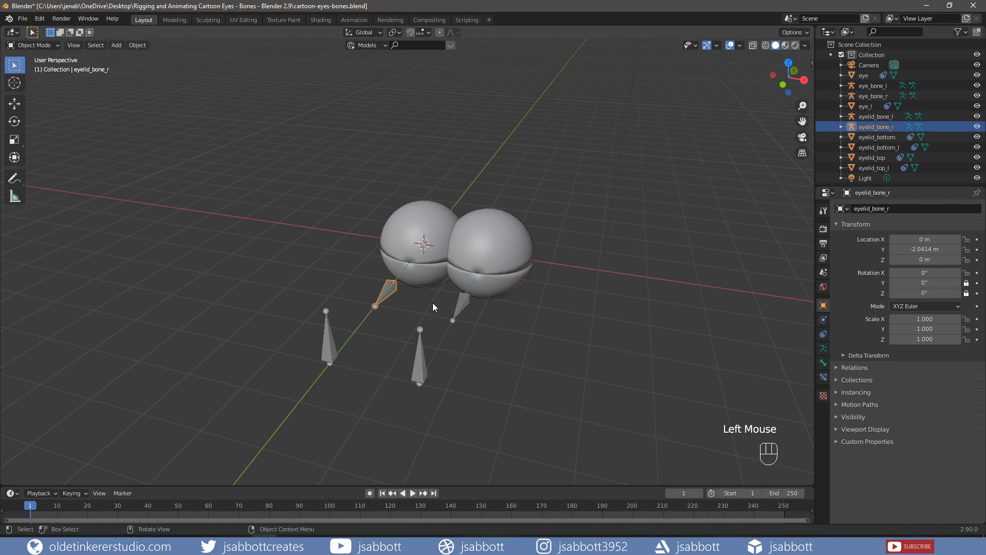
key("r")
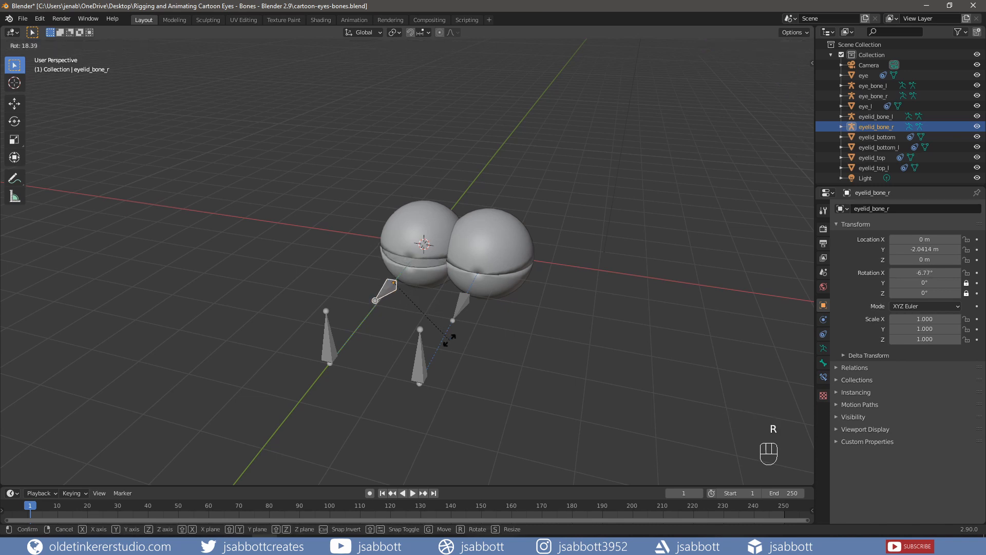
left_click(516, 45)
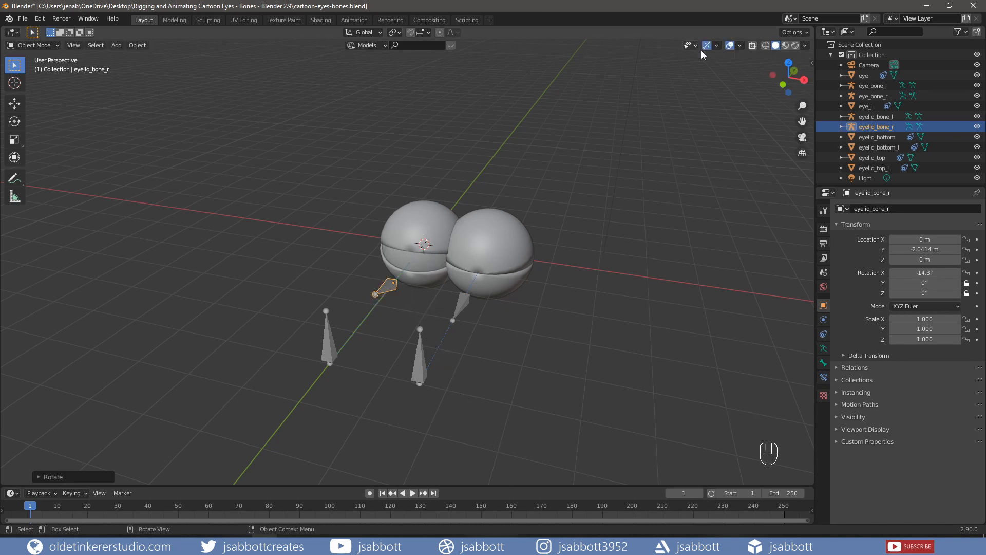
left_click(785, 46)
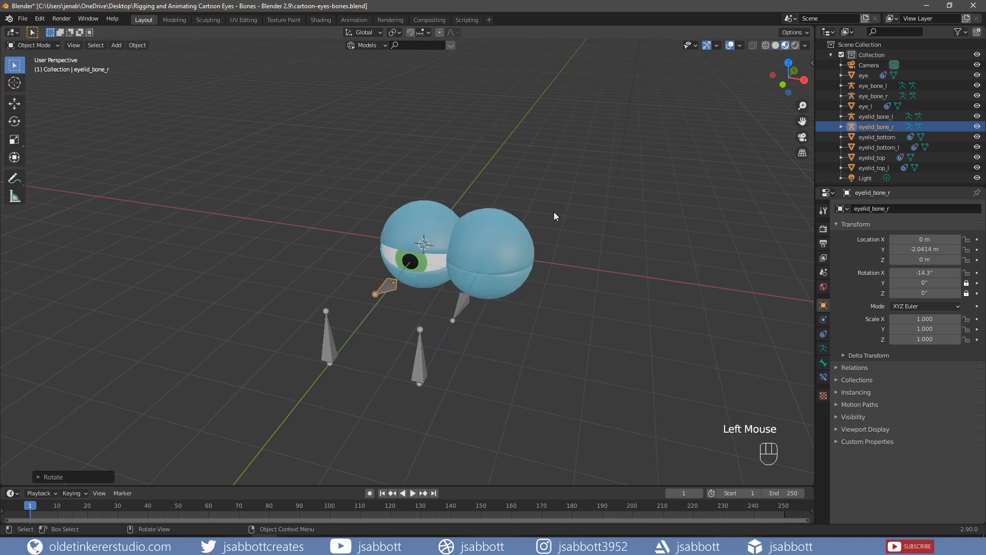
Rotate eyelid_bone_l about -20° on X to test the duplicated eyelids
left_click(464, 306)
key("r")
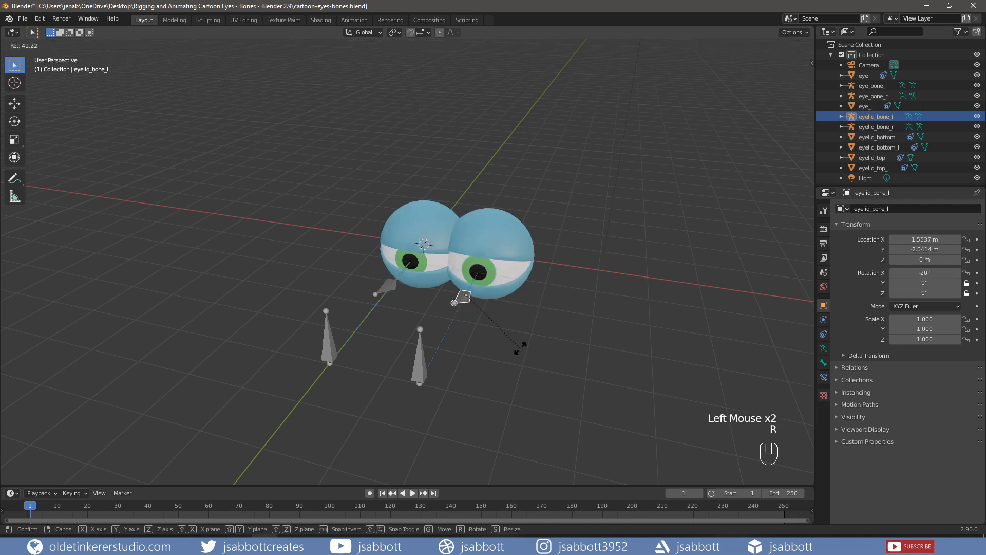
left_click(426, 360)
Move eye_bone_l slightly and start moving eye_bone_r to test how each eyeball tracks its own bone
left_click(419, 368)
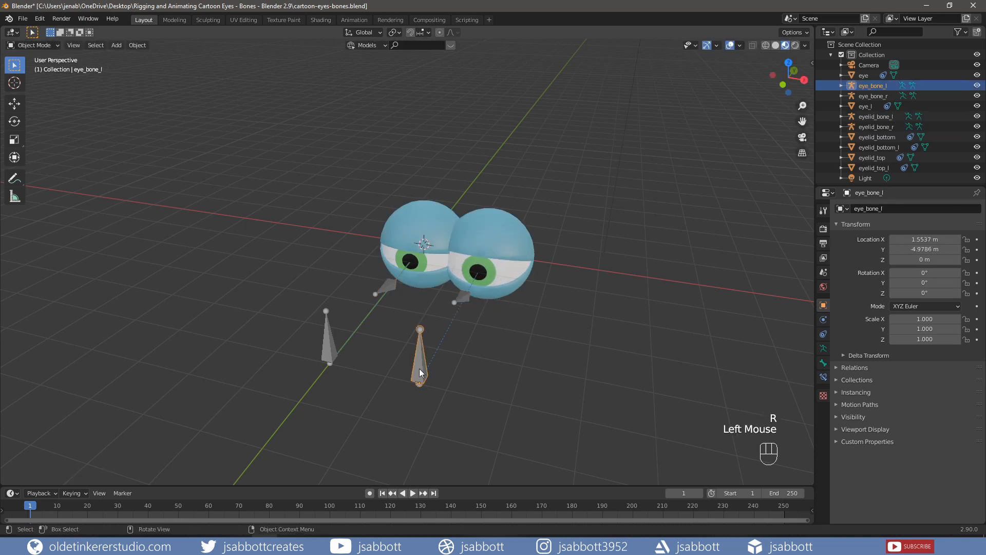
key("g")
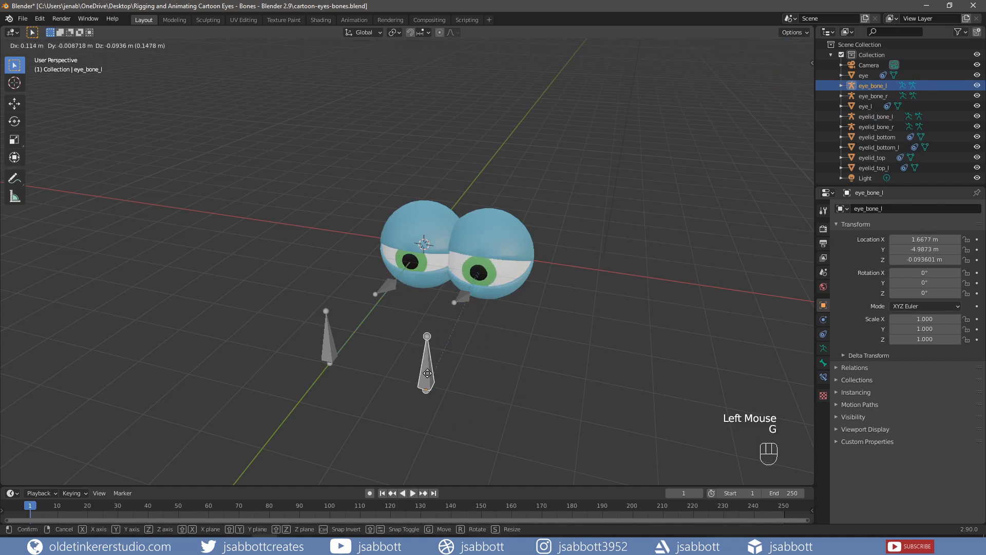
left_click(435, 363)
left_click(329, 346)
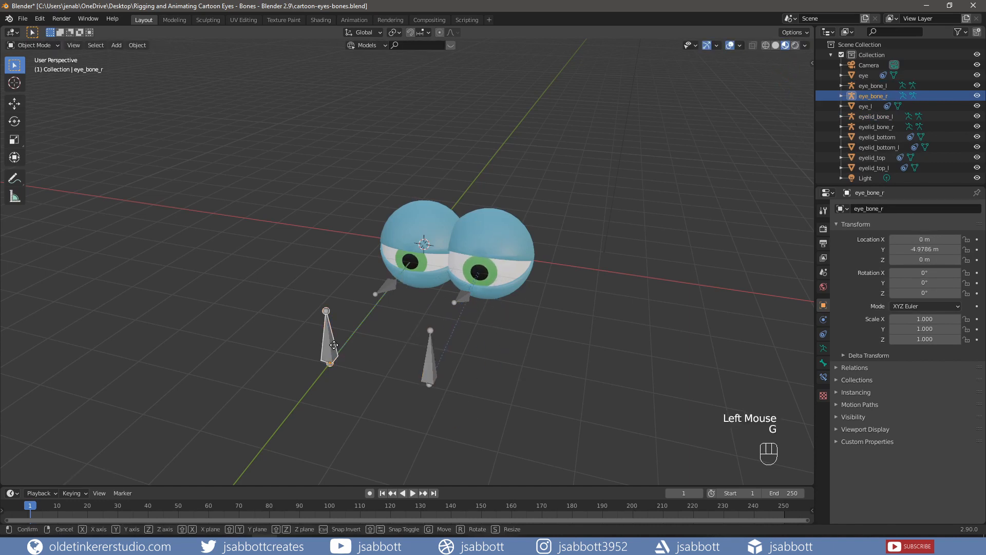
key("g")
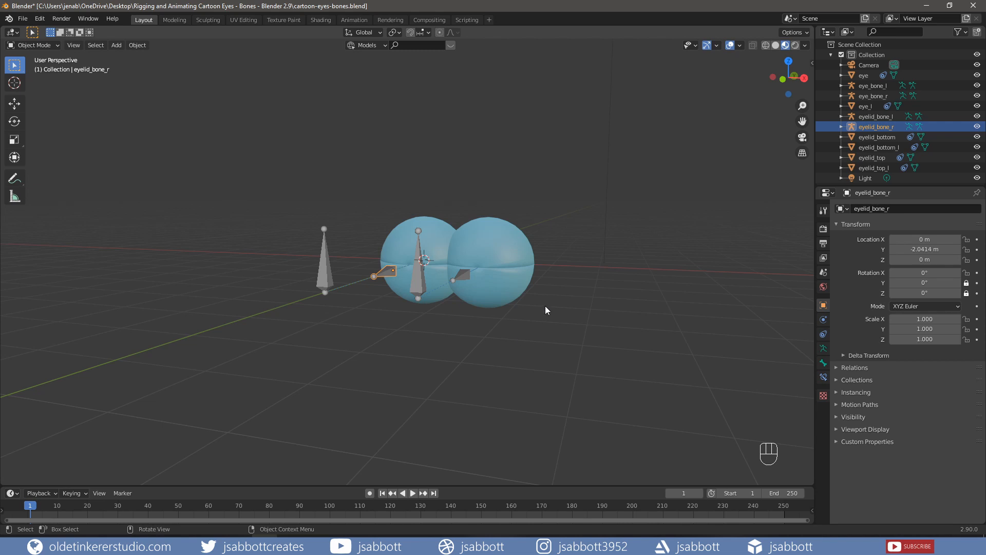
Deselect everything and add a new single-bone armature at the world origin, working from the right view
key("KP_3")
left_click(553, 294)
key("shift+a")
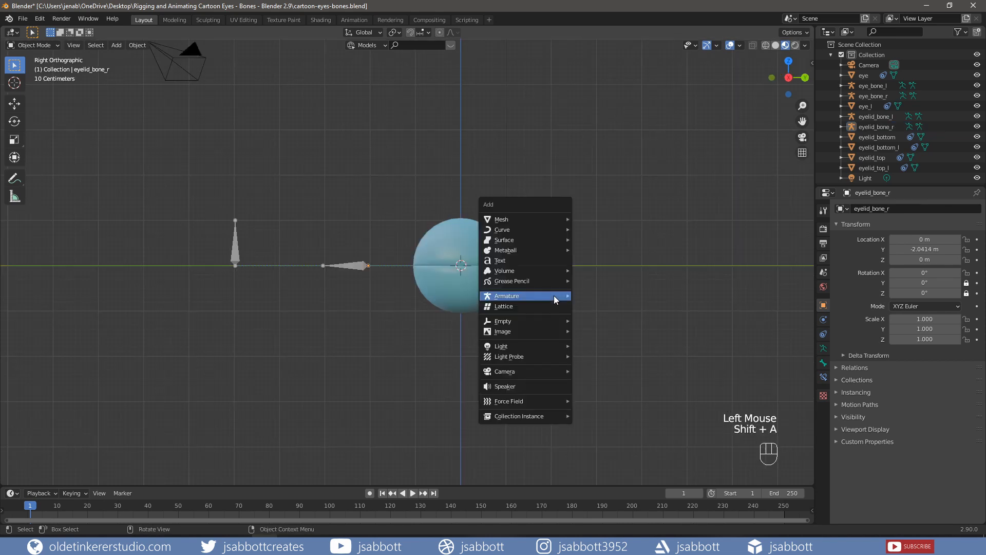
mouse_move(553, 294)
left_click(604, 297)
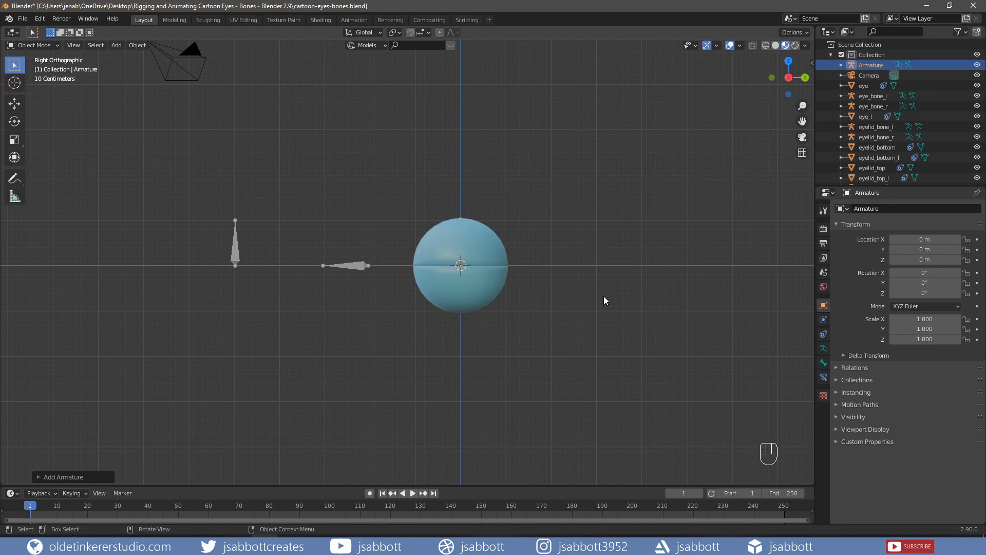
From the top view, move the new armature to about -5 m on Y and 0.81 m on X, between the two eye bones
key("KP_7")
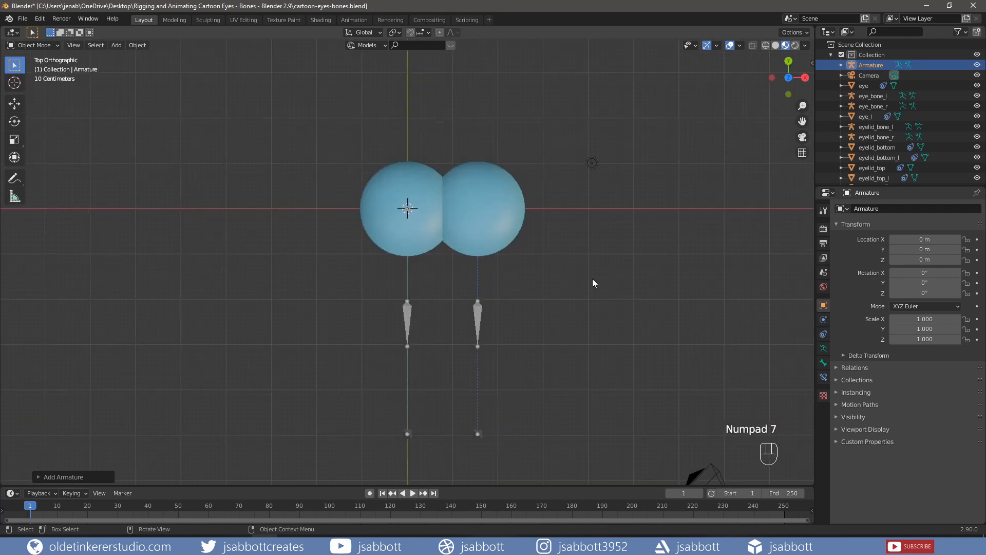
key("g")
key("y")
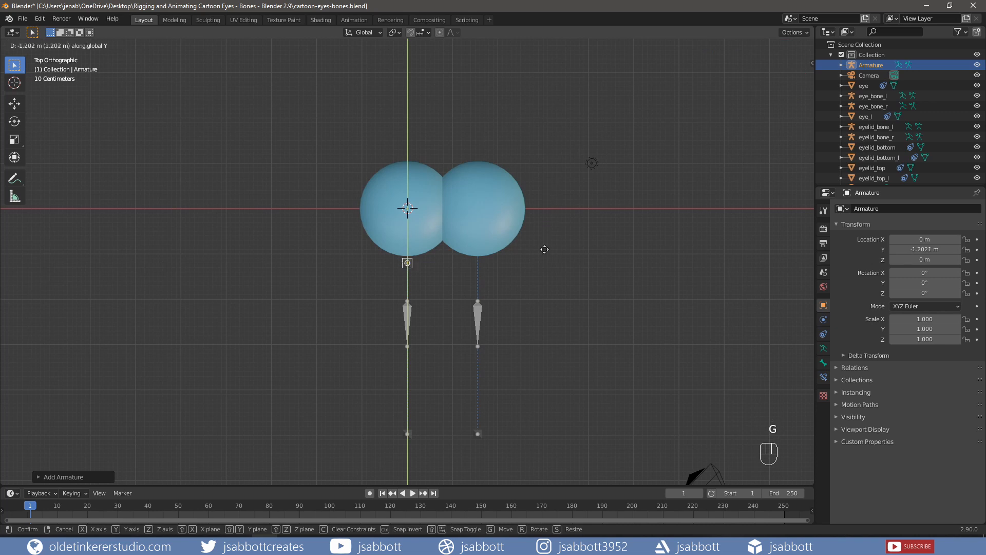
left_click(558, 416)
key("g")
key("x")
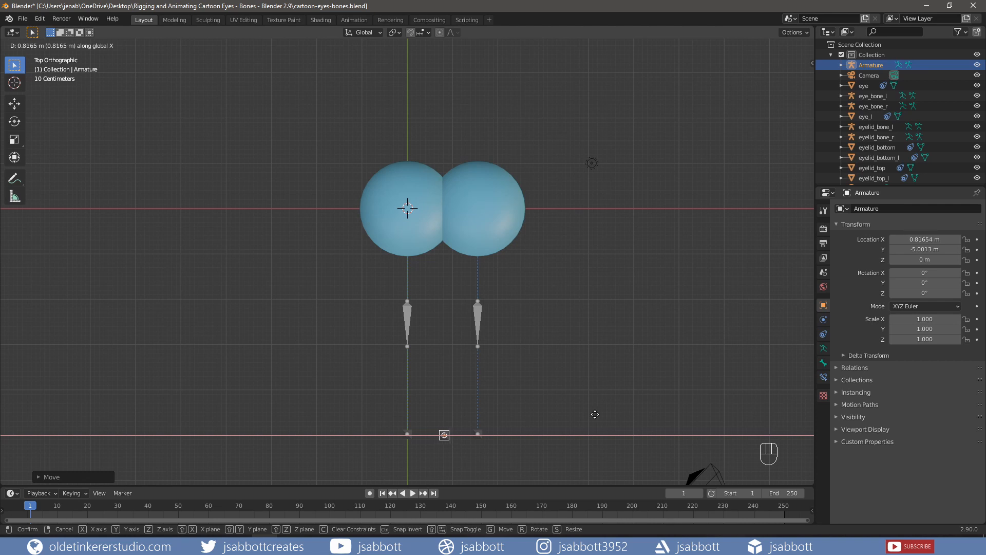
left_click(564, 420)
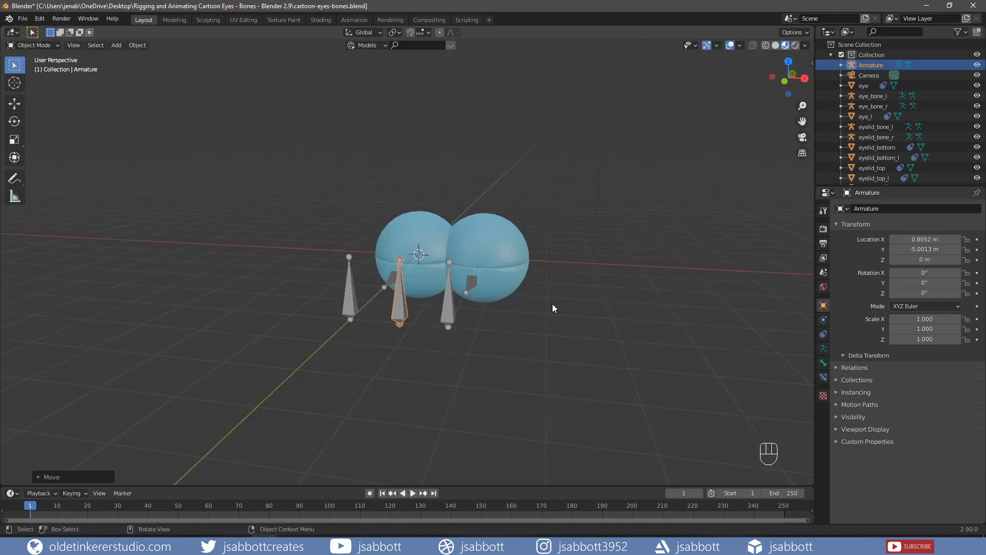
Scale the new armature up to about 1.55 and rename it eye_controller
key("s")
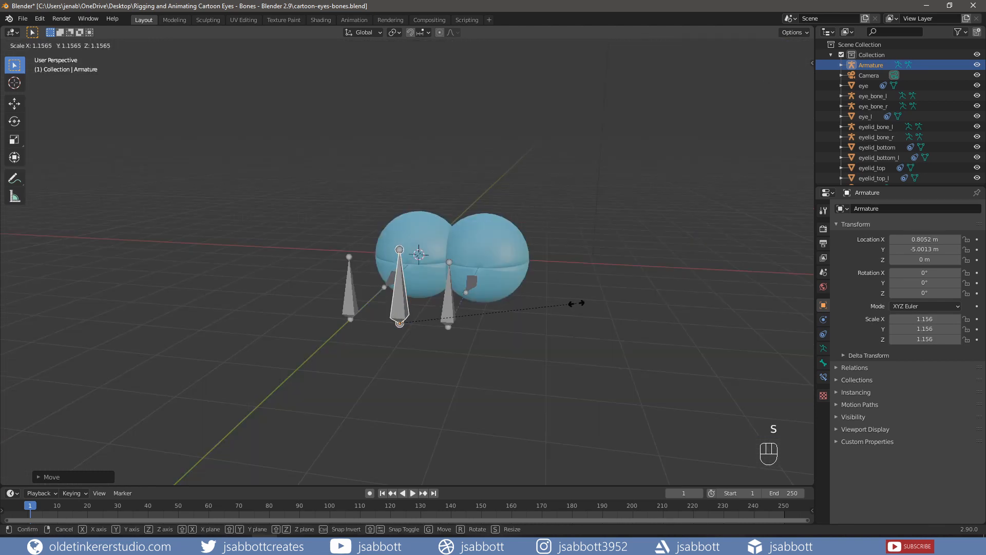
left_click(638, 306)
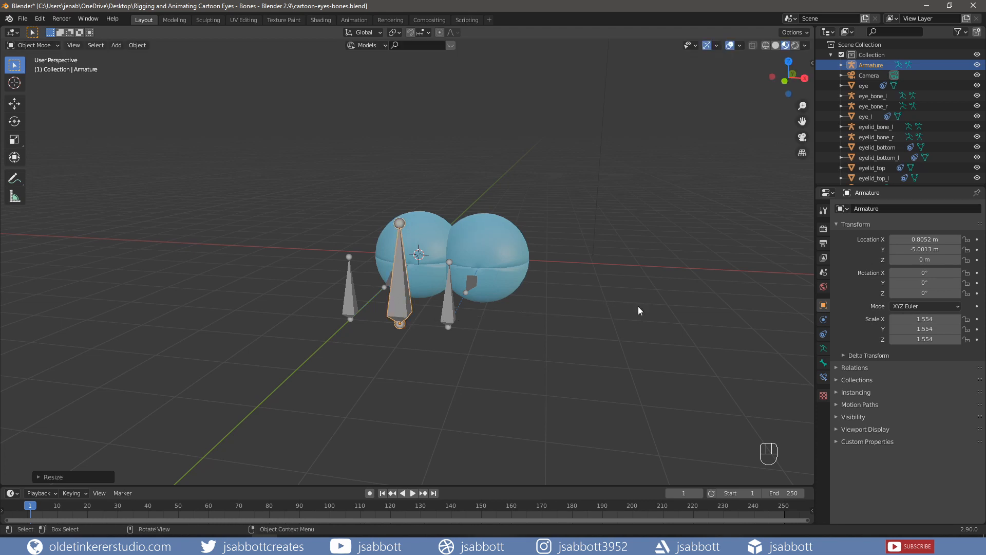
double_click(870, 65)
type("eye_cont")
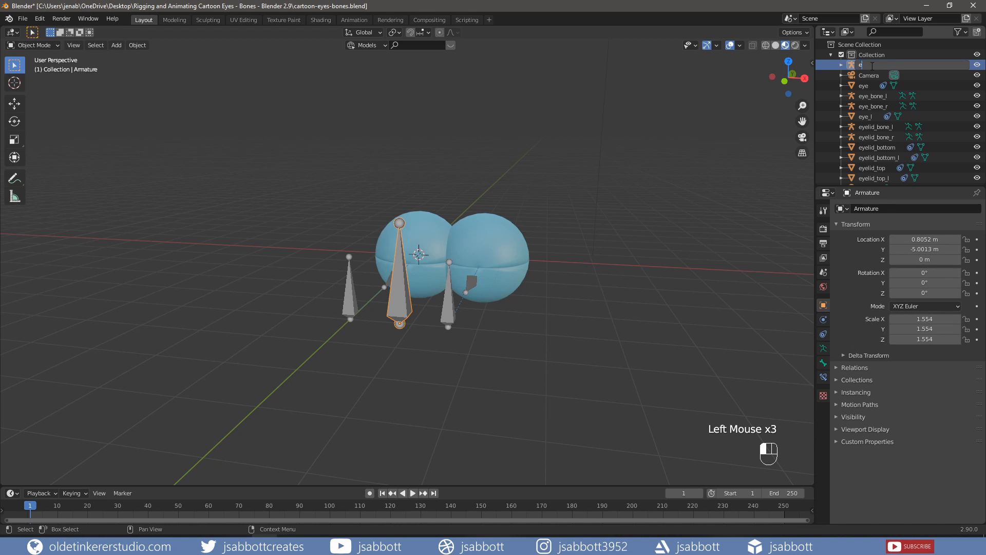
type("roller")
key("Return")
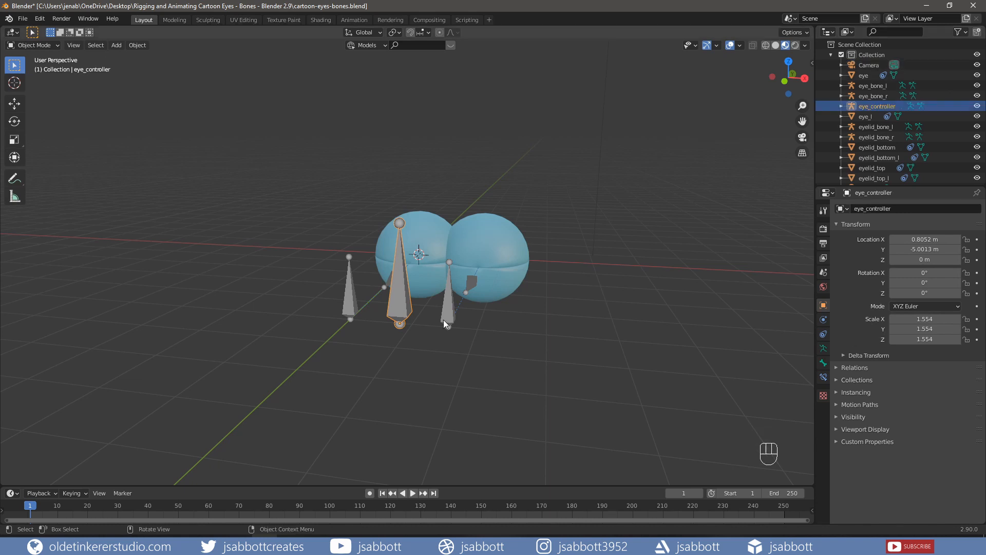
Parent eye_bone_l and eye_bone_r to eye_controller using the Object parent type
left_click(449, 316)
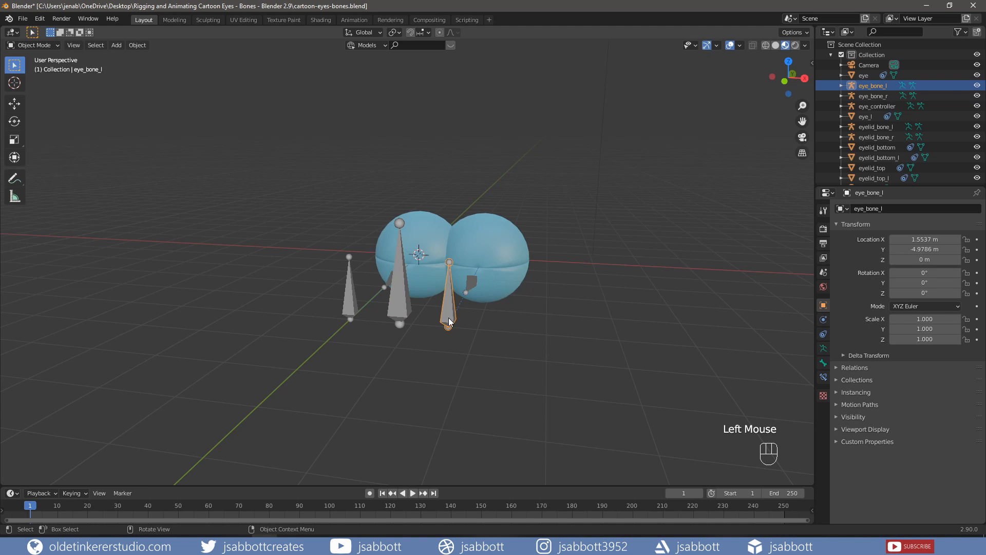
left_click(349, 308, "shift")
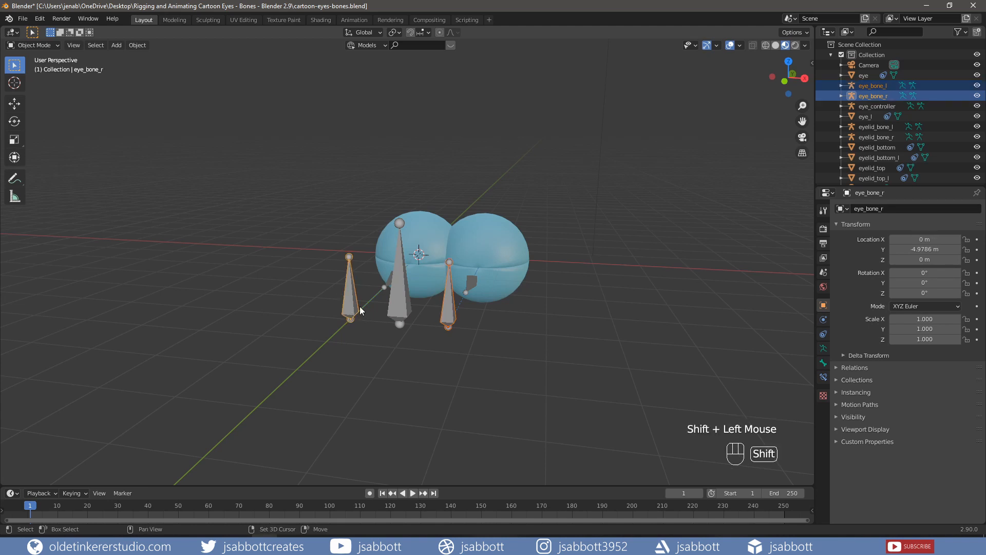
left_click(402, 303, "shift")
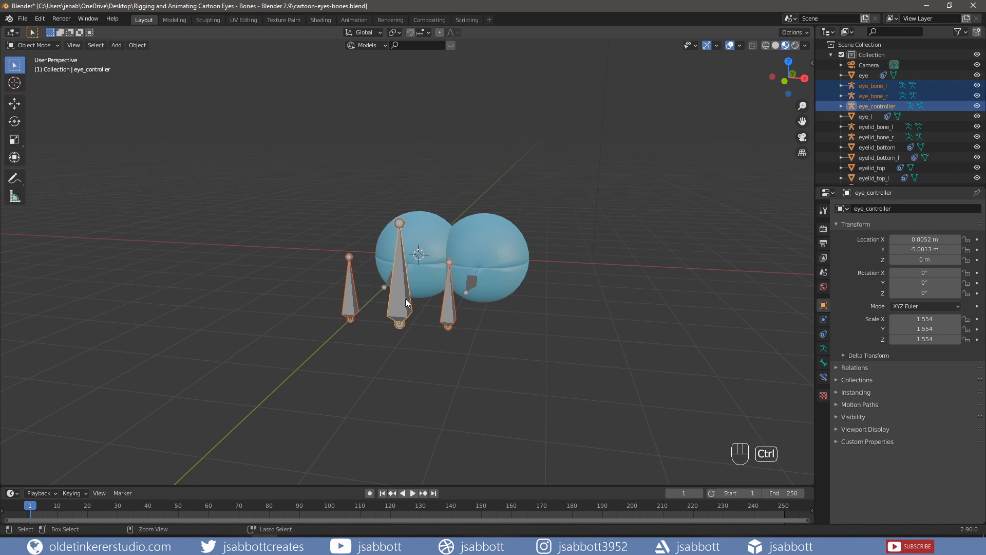
key("ctrl+p")
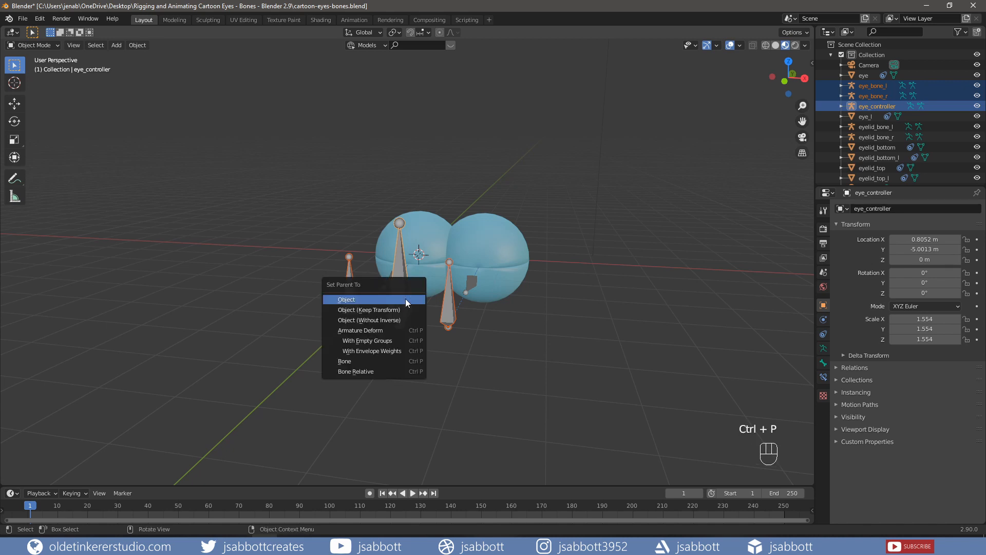
left_click(406, 300)
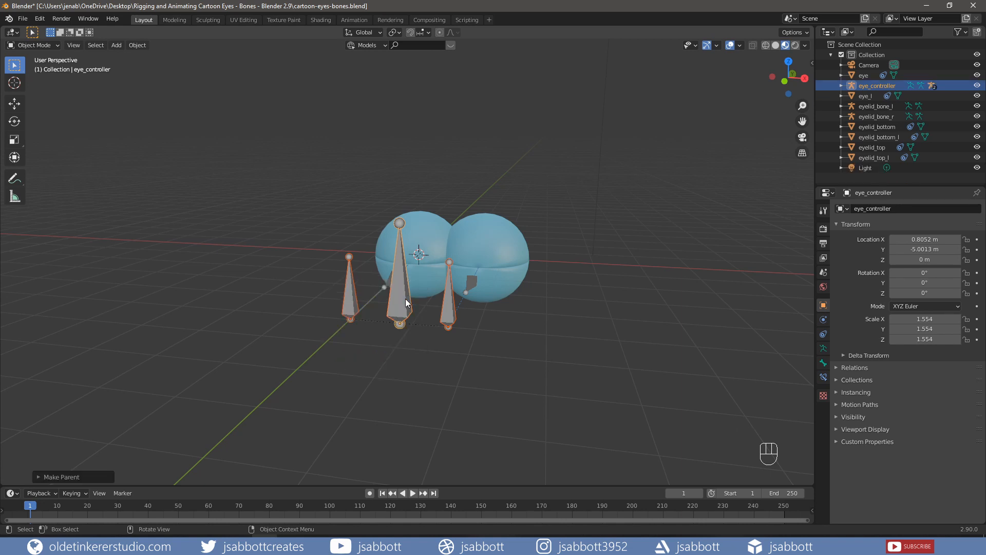
Rotate eyelid_bone_l and eyelid_bone_r together, bringing eyelid_bone_r to about -21.9° on X, to open both eyes' lids
middle_click_drag(406, 297, 445, 309)
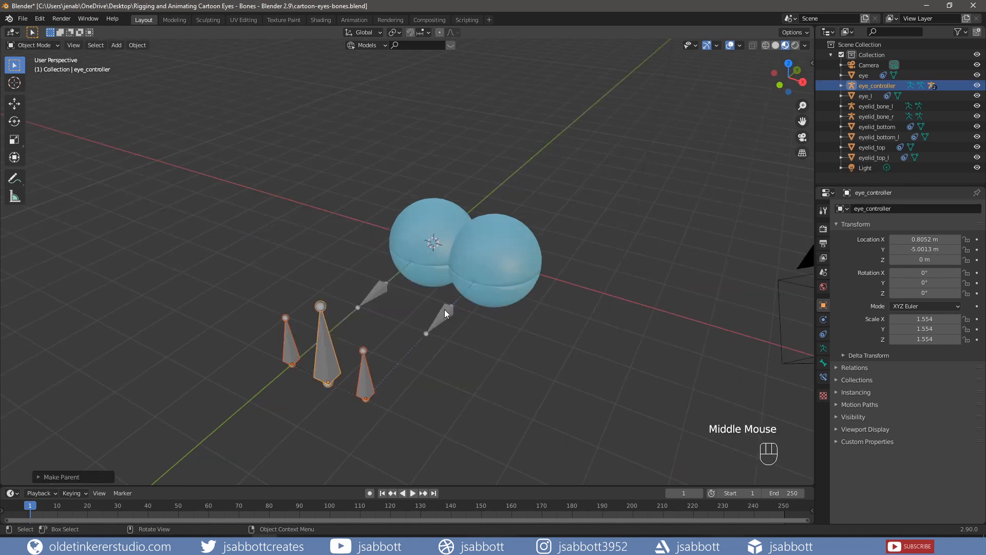
left_click(444, 311)
left_click(381, 291, "shift")
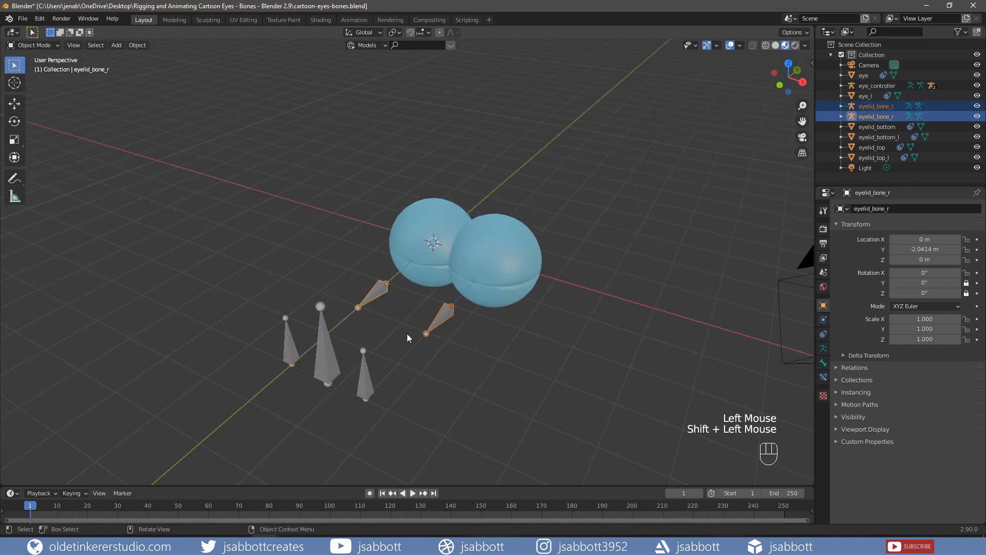
key("r")
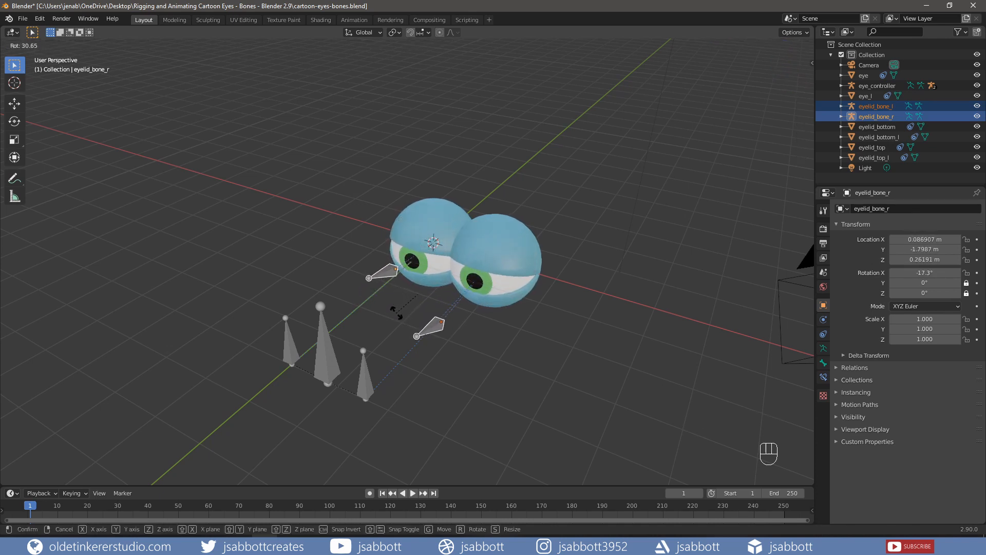
left_click(395, 309)
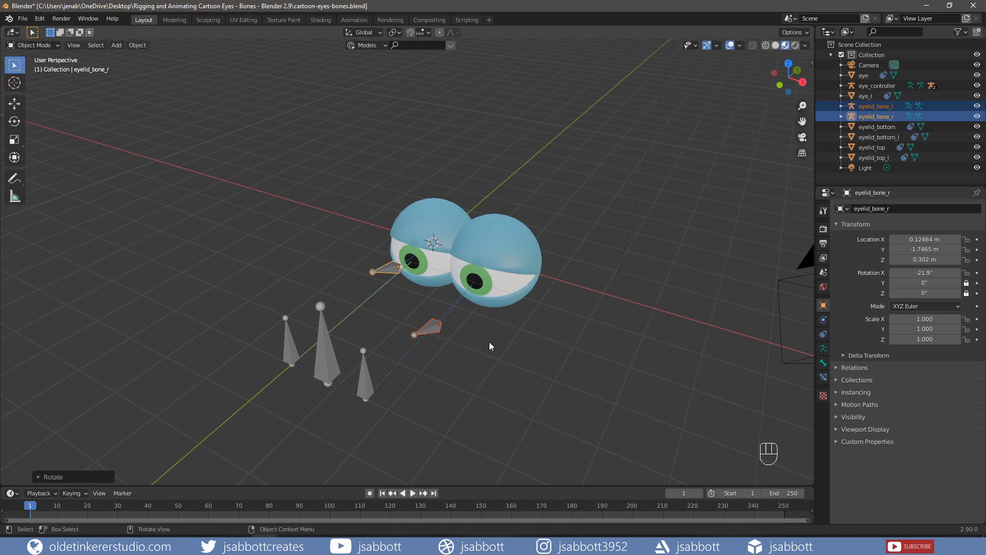
Move eye_controller to test steering both eyeballs at once, and undo the move
middle_click_drag(488, 341, 346, 345)
left_click(327, 355)
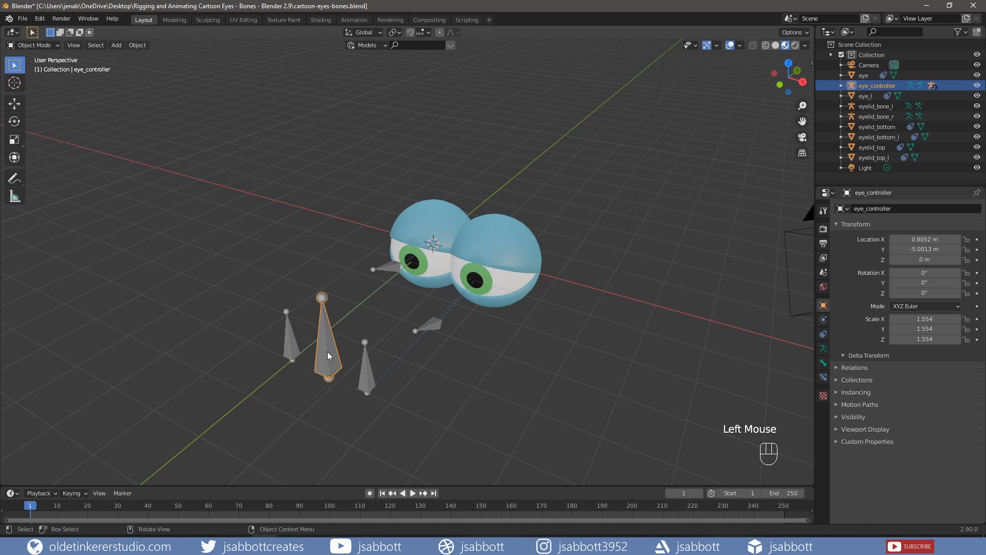
key("g")
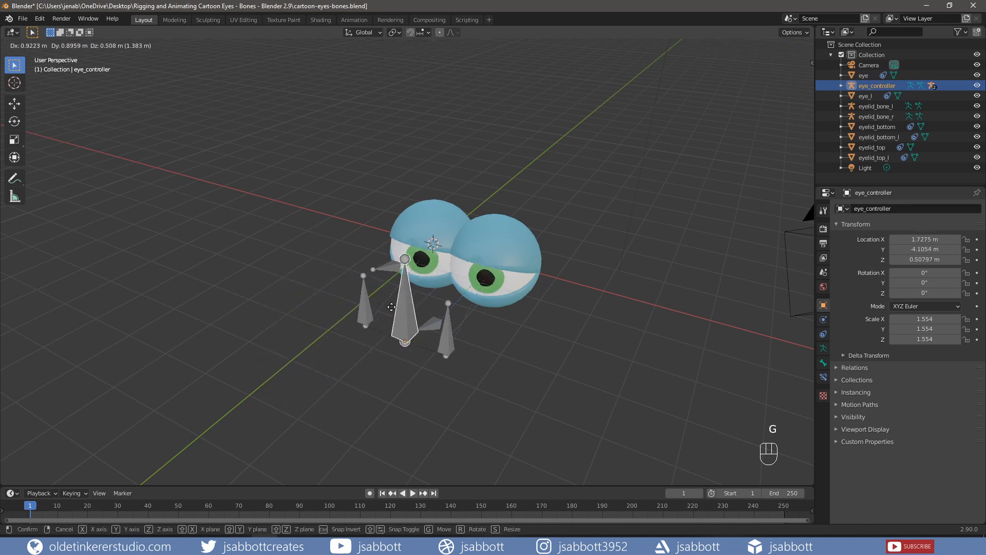
left_click(345, 364)
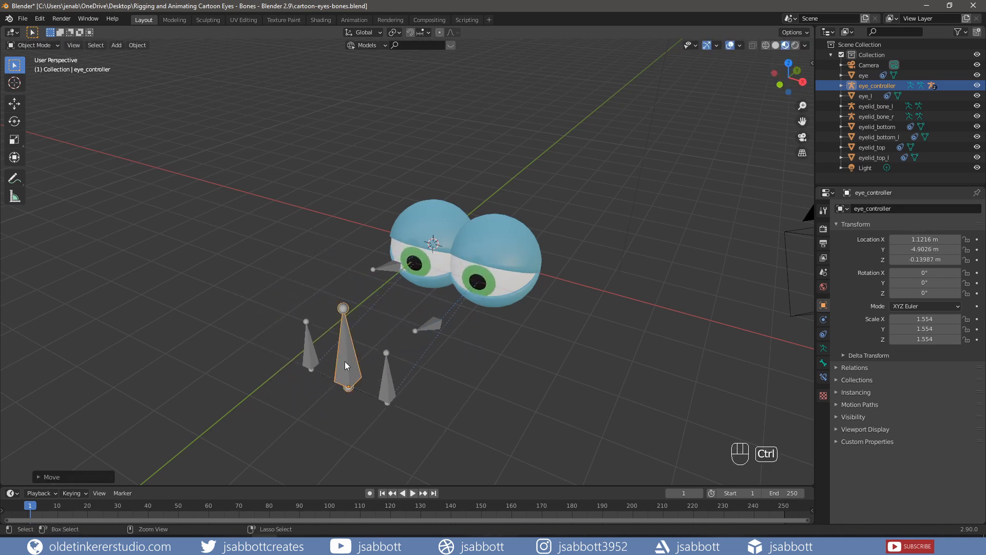
key("ctrl+z")
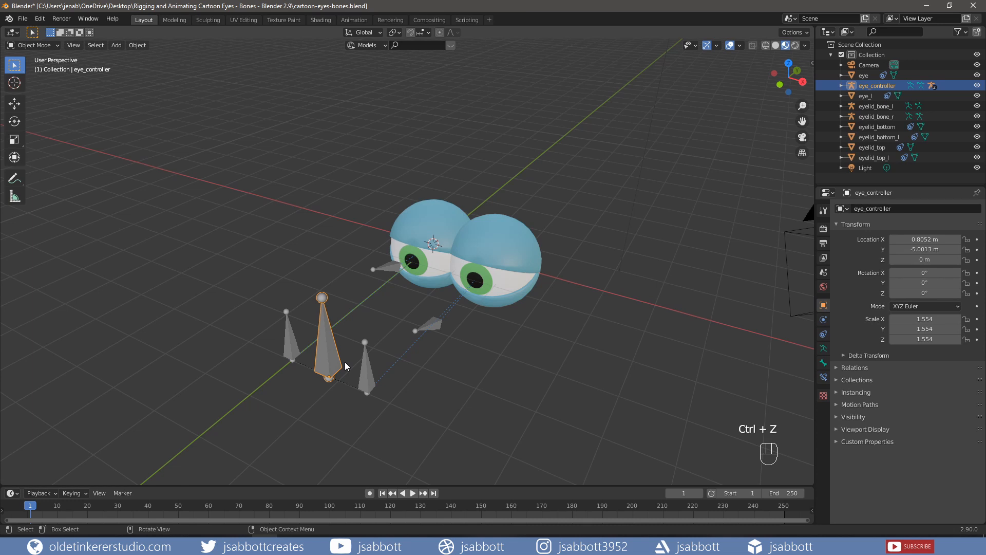
Test moving eye_bone_l and eye_bone_r individually, undoing each move
left_click(366, 384)
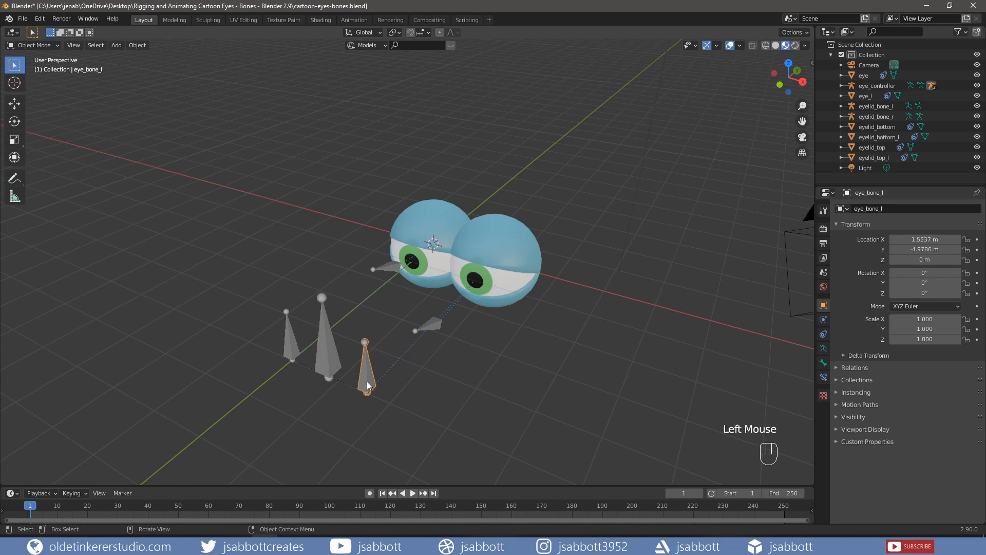
key("g")
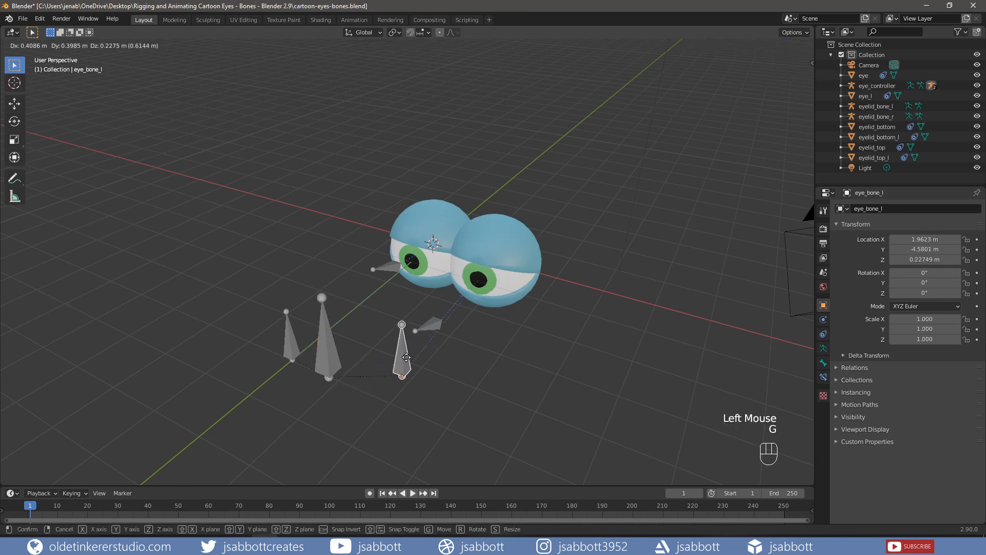
key("ctrl+z")
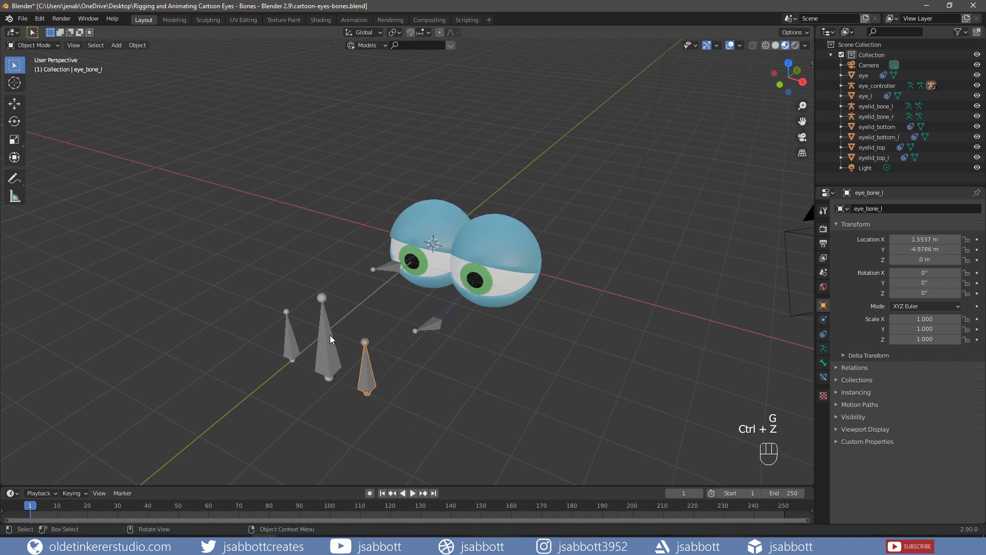
left_click(294, 343)
key("g")
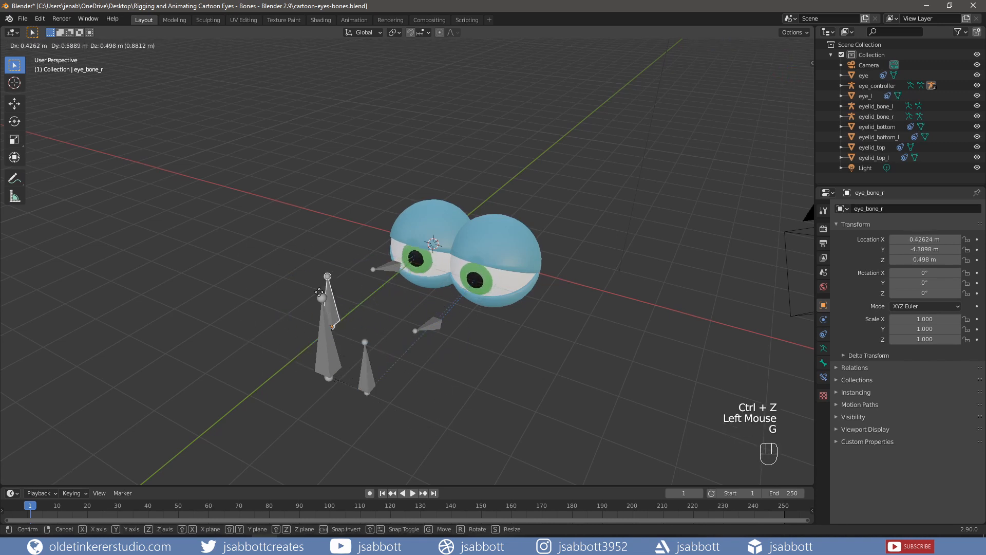
left_click(258, 328)
key("ctrl+z")
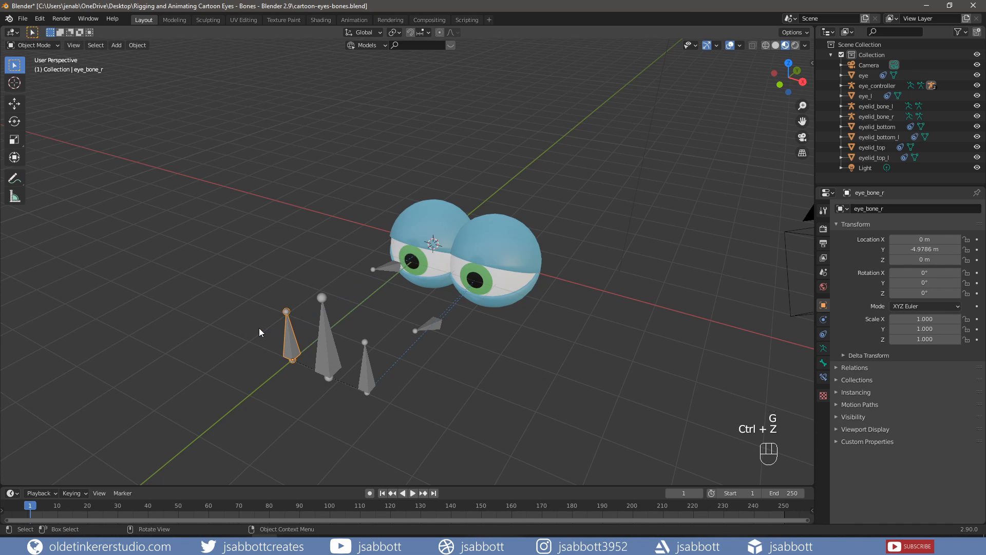
Add another single-bone armature at the world origin, working from the right view
key("KP_3")
key("shift+a")
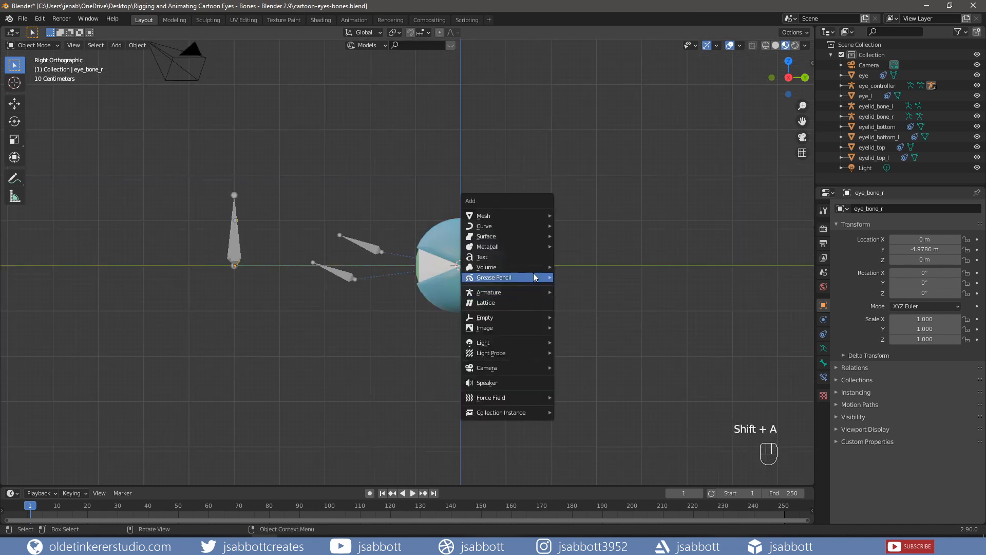
mouse_move(526, 292)
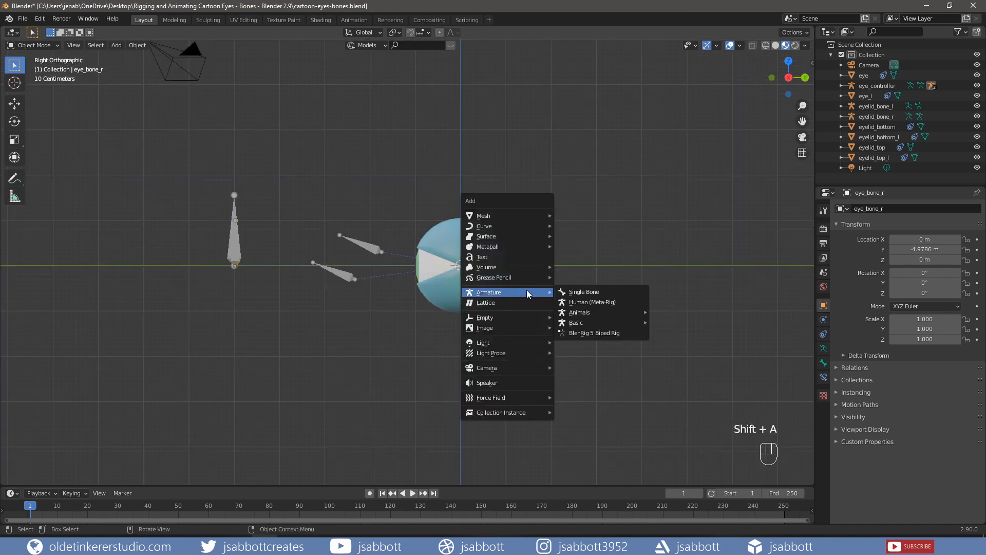
left_click(592, 293)
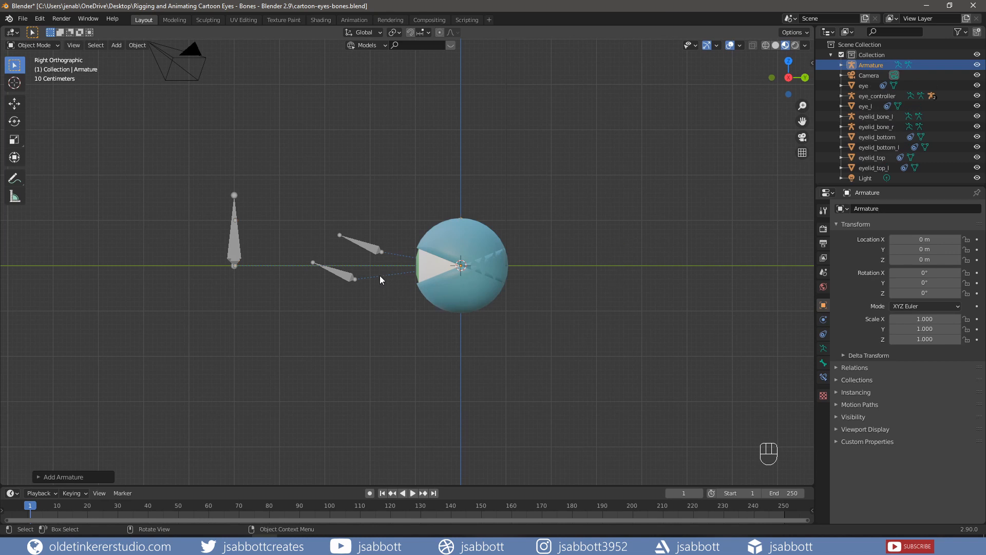
From the top view, move the new armature to about -1.79 m on Y and 0.88 m on X, between the eyelid bones
middle_click_drag(380, 275, 500, 345)
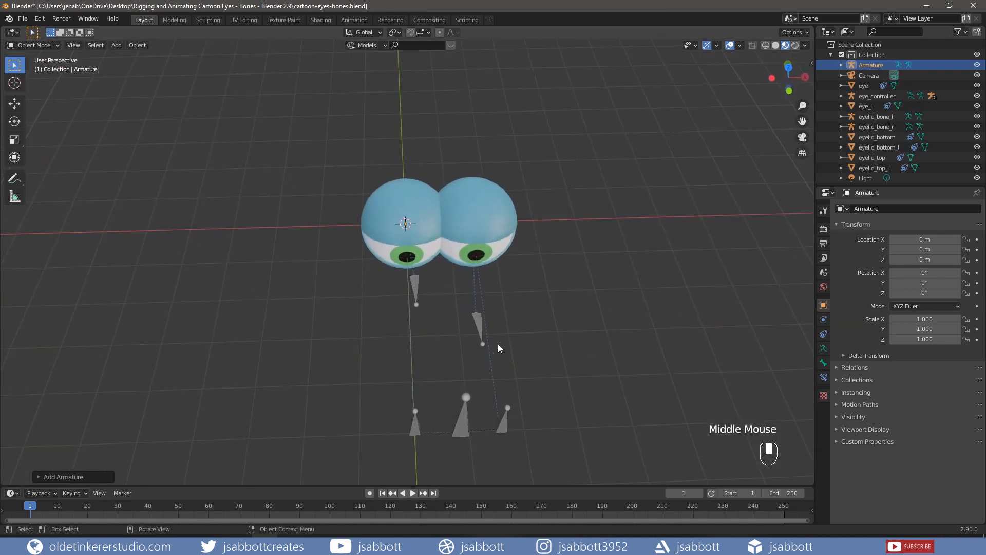
key("KP_7")
key("y")
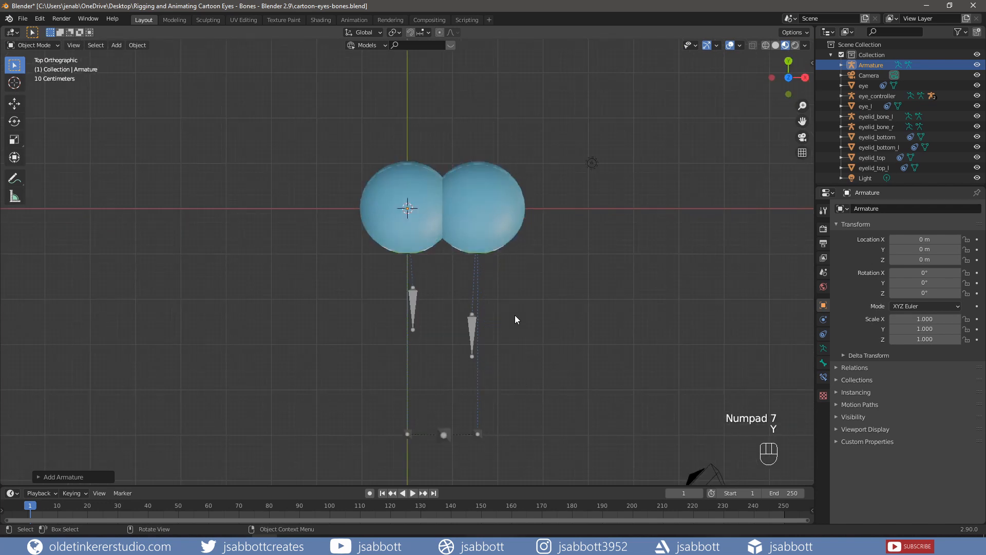
key("g")
key("y")
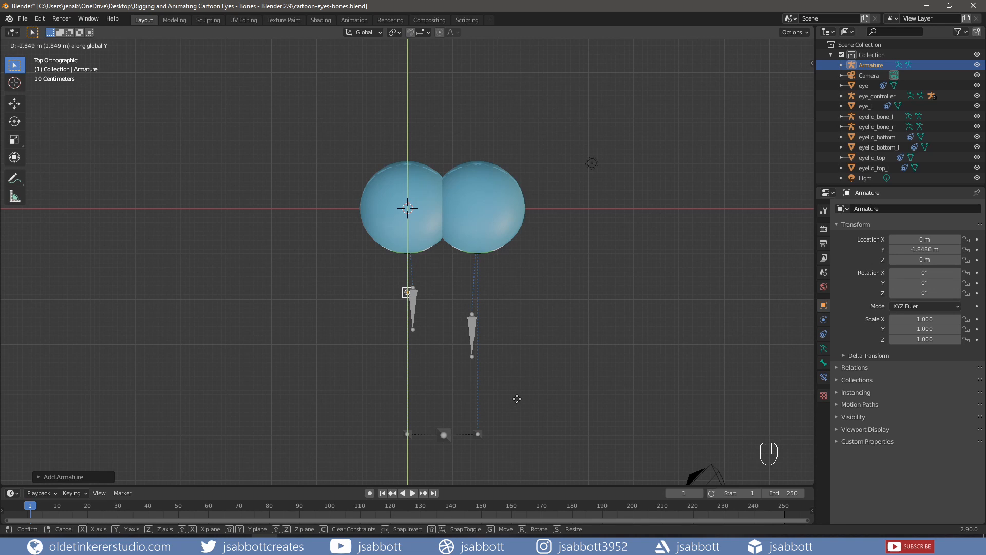
left_click(516, 396)
key("g")
key("x")
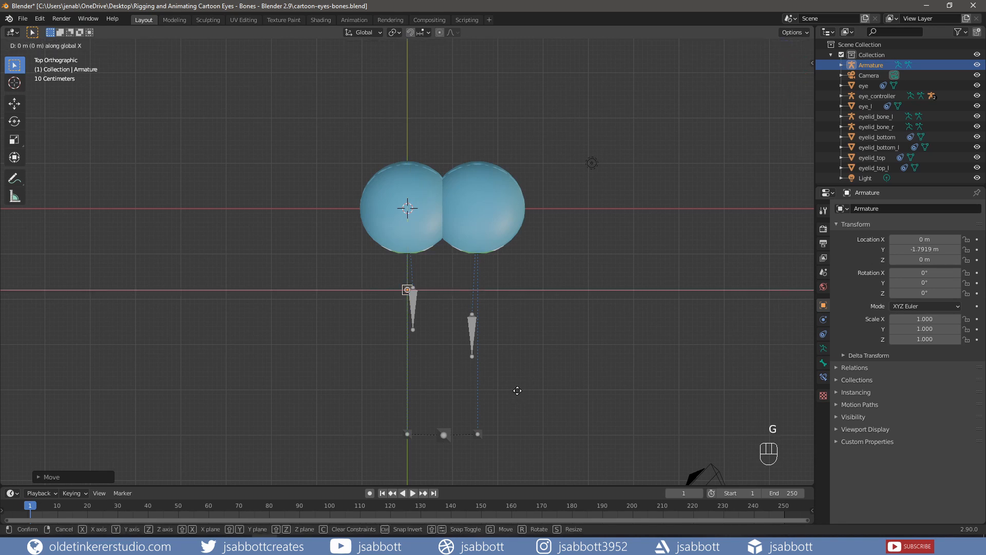
left_click(556, 390)
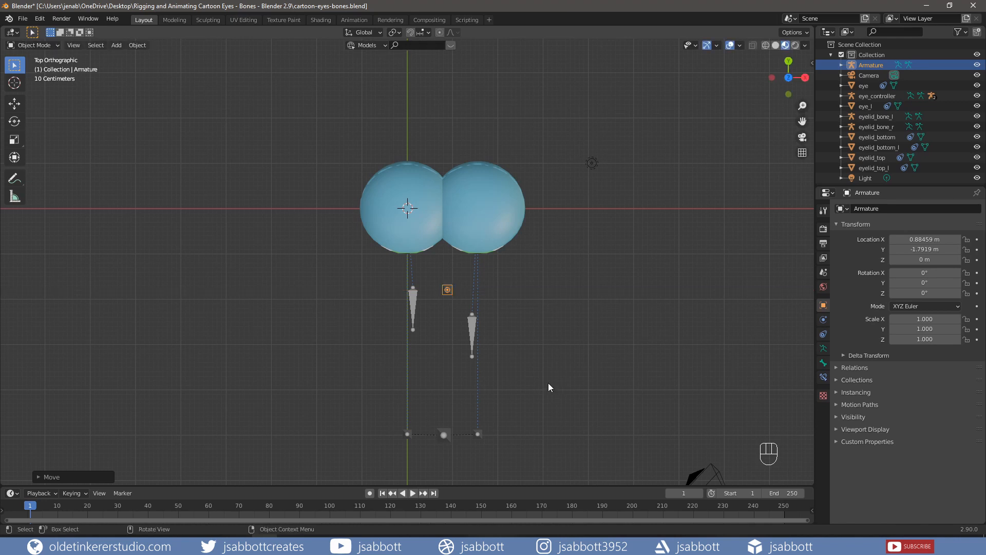
middle_click_drag(547, 383, 535, 269)
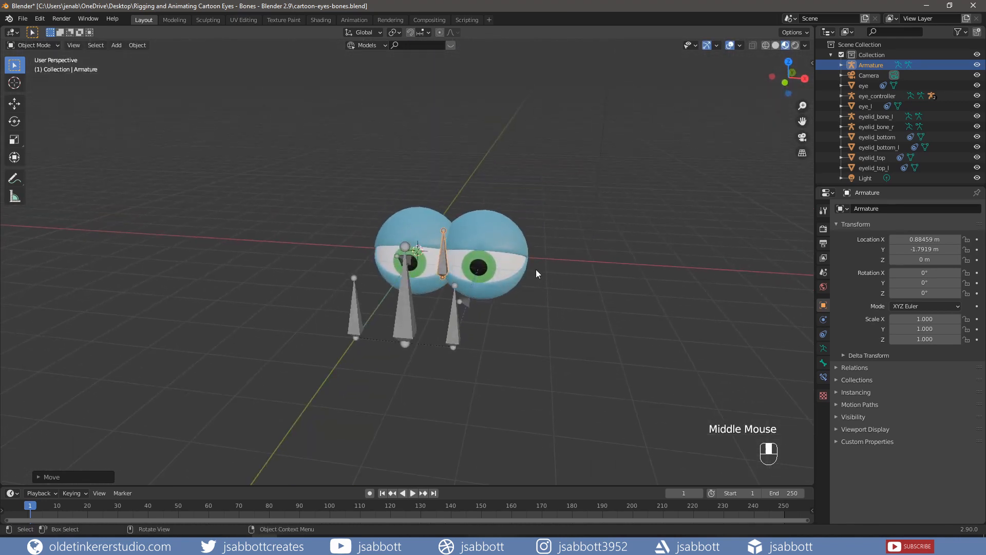
Scale the new armature between the eyelid bones up uniformly to about 1.533
scroll(536, 269, "up", 1)
scroll(538, 272, "down", 1)
scroll(542, 276, "up", 1)
scroll(543, 279, "down", 1)
key("s")
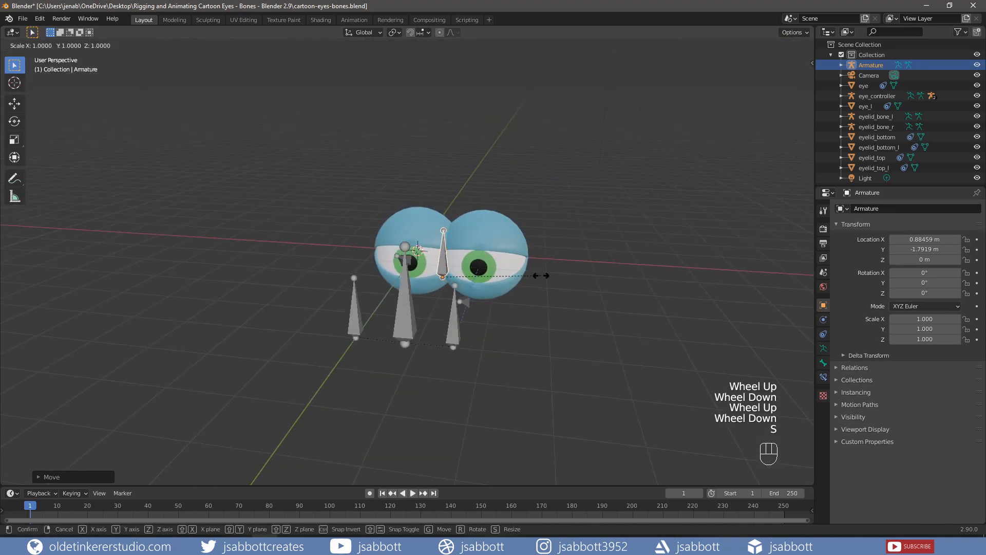
left_click(587, 237)
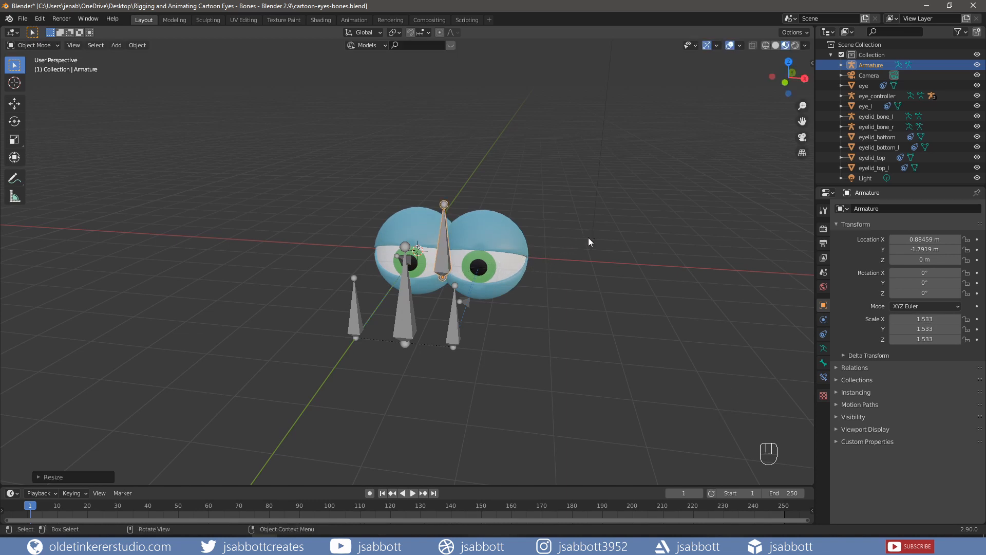
Rename the new armature object as eyelid_controller
double_click(872, 65)
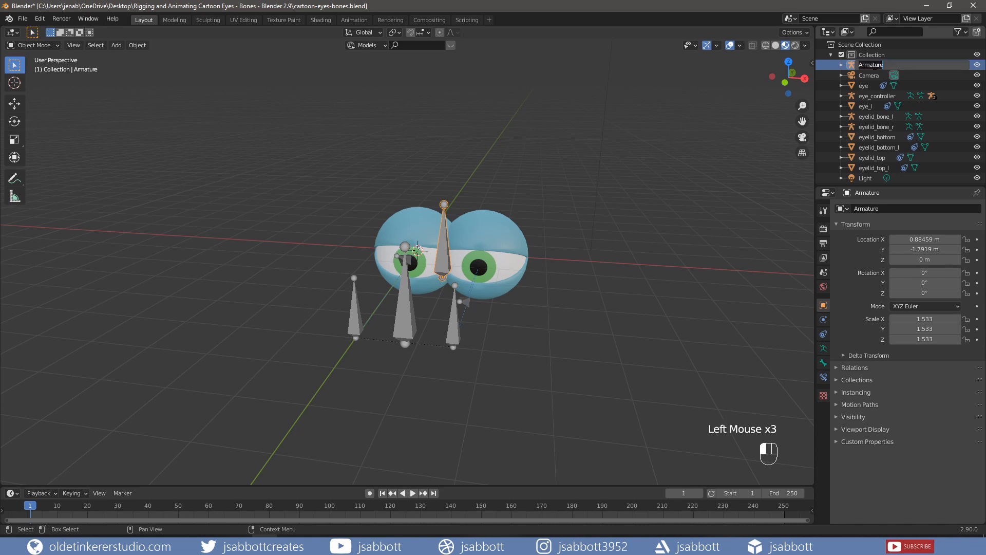
type("eyelid_controller")
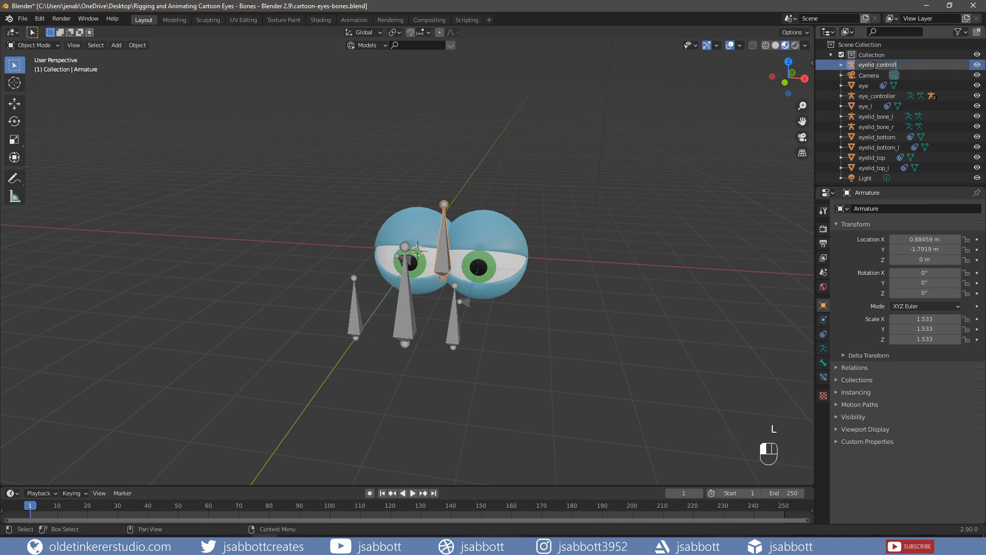
key("Return")
Rotate eyelid_controller 90° about the global X axis and apply its rotation
middle_click_drag(370, 257, 414, 259)
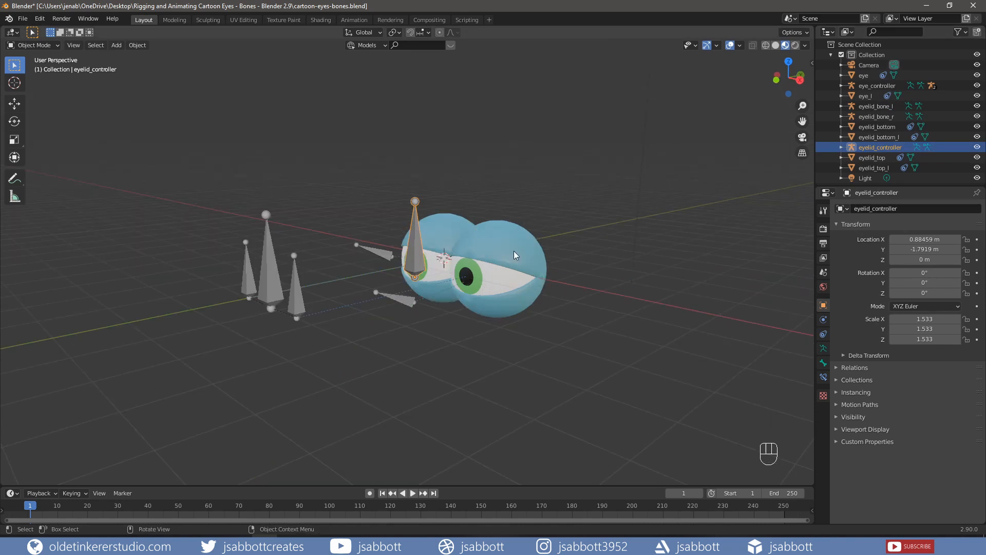
type("rx")
type("90")
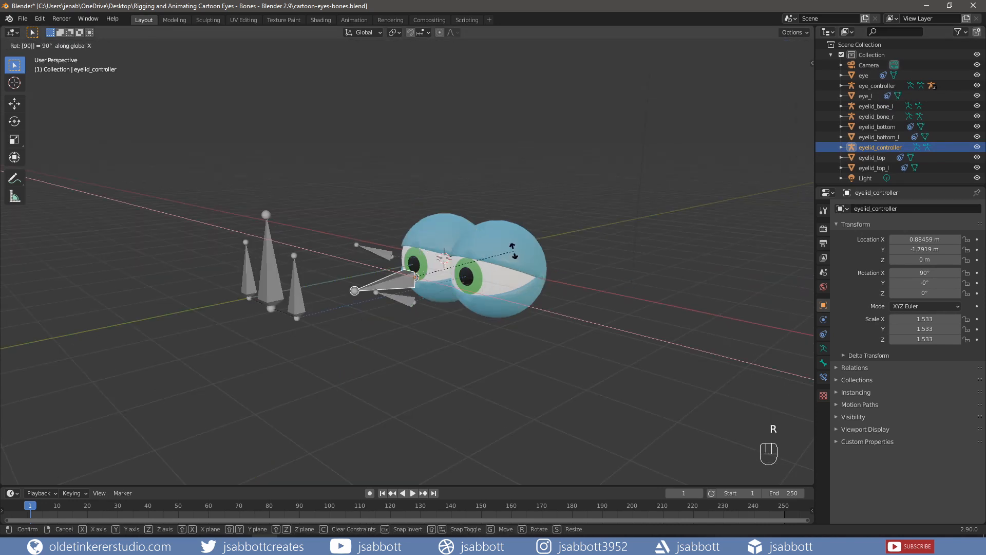
key("Return")
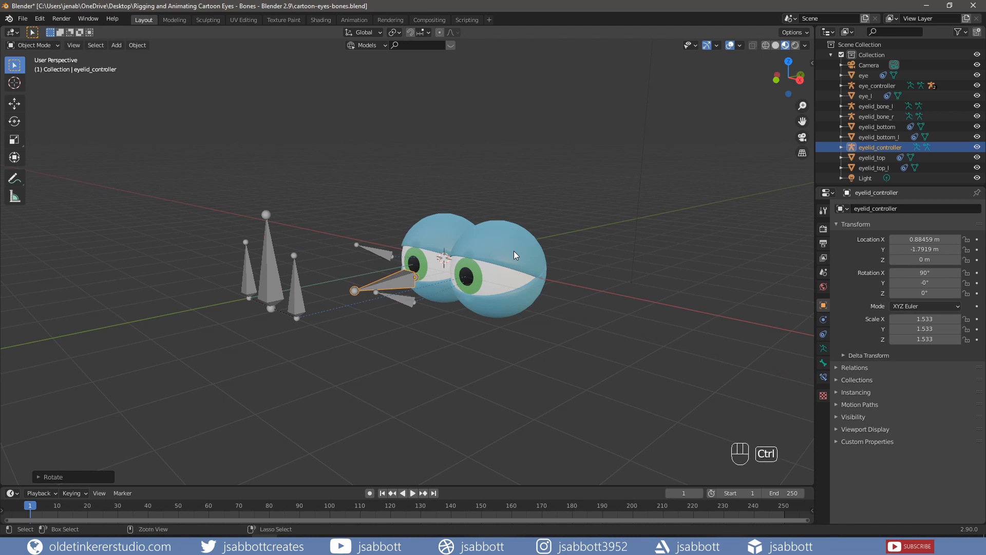
key("ctrl+a")
left_click(513, 251)
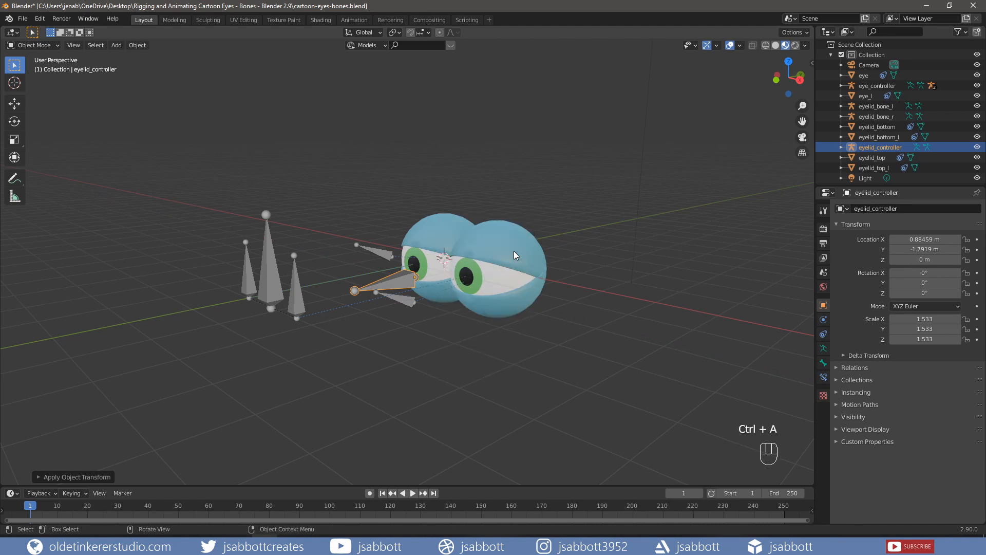
Parent eyelid_bone_l and eyelid_bone_r to eyelid_controller using the Object parent type
middle_click_drag(513, 250, 425, 331)
left_click(425, 331)
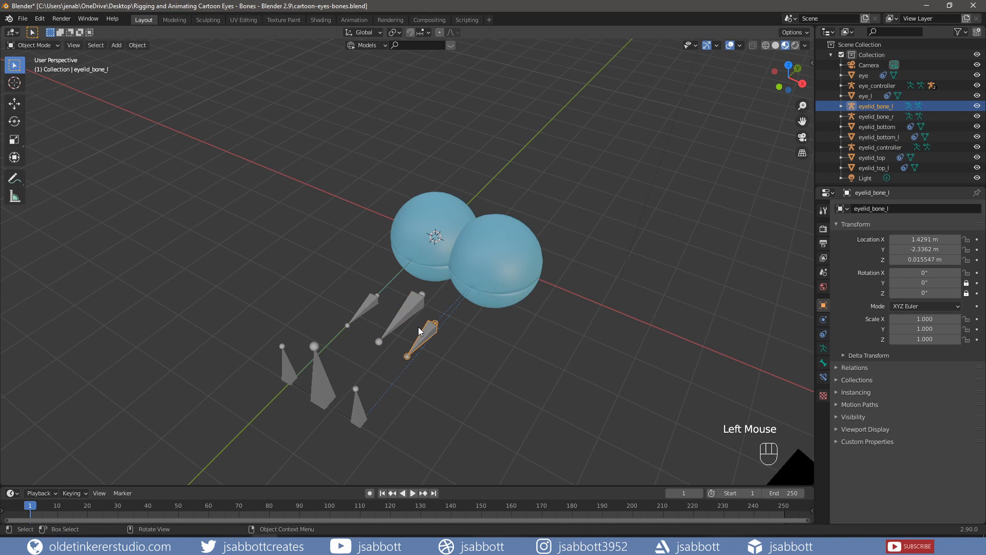
left_click(366, 303, "shift")
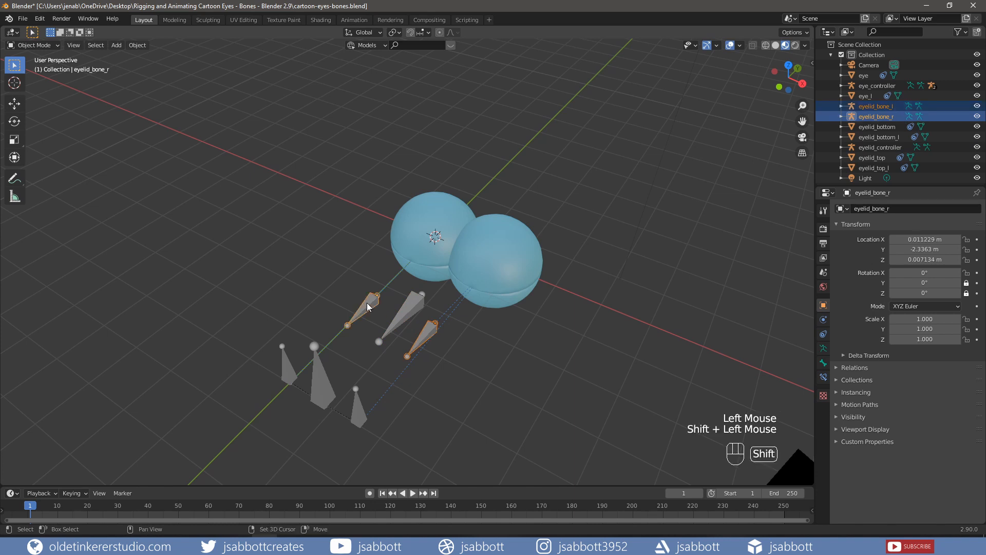
left_click(410, 303, "shift")
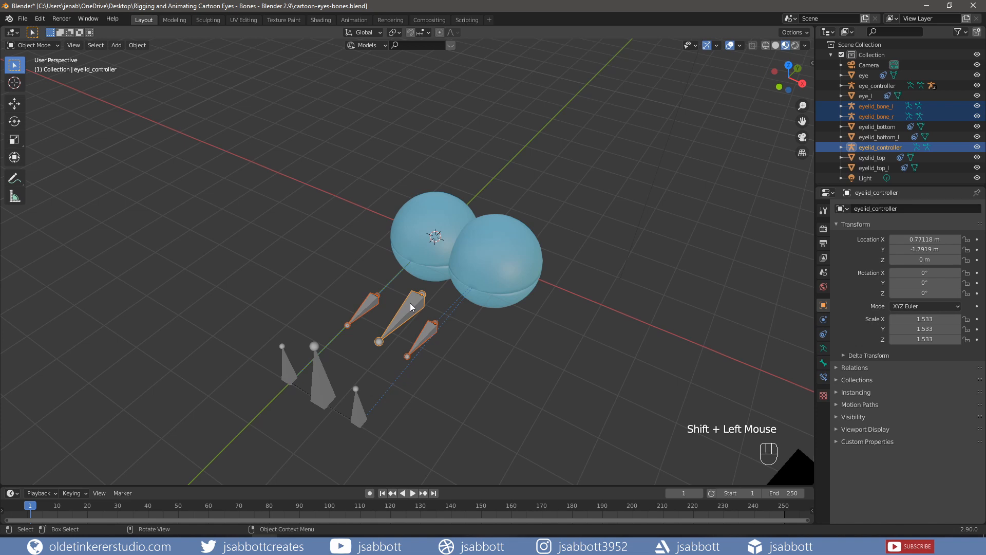
key("ctrl+p")
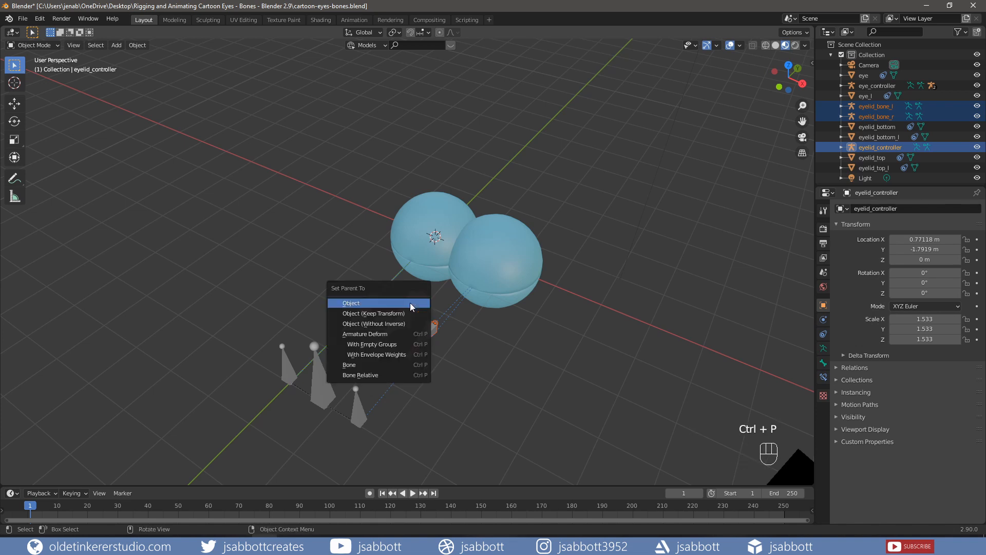
left_click(410, 303)
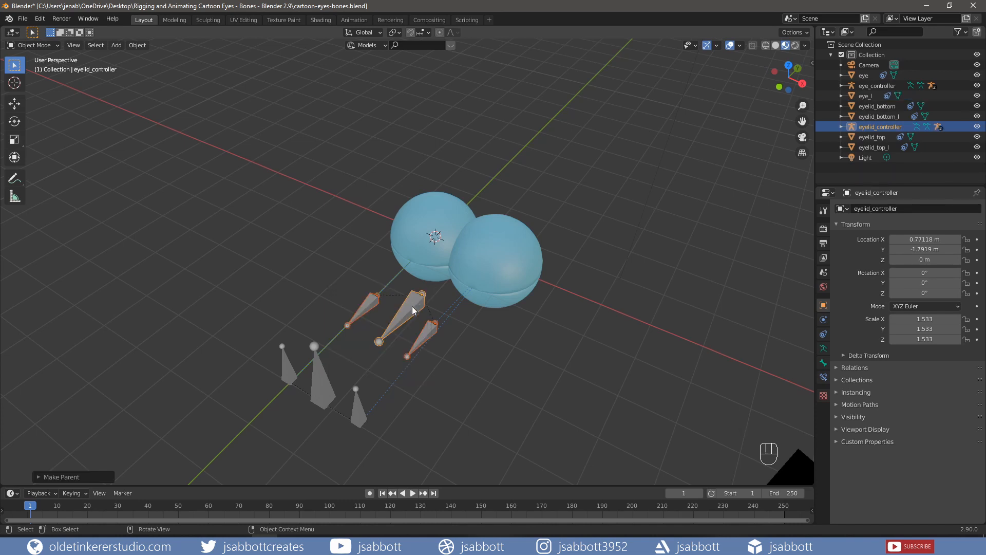
Lock the Y and Z rotation of eyelid_controller alone
left_click(412, 307)
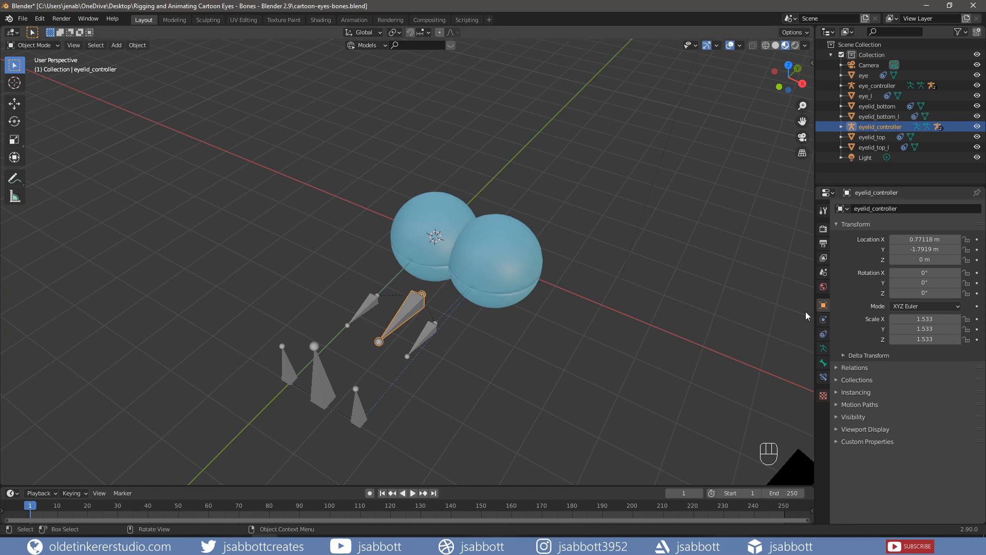
left_click(966, 284)
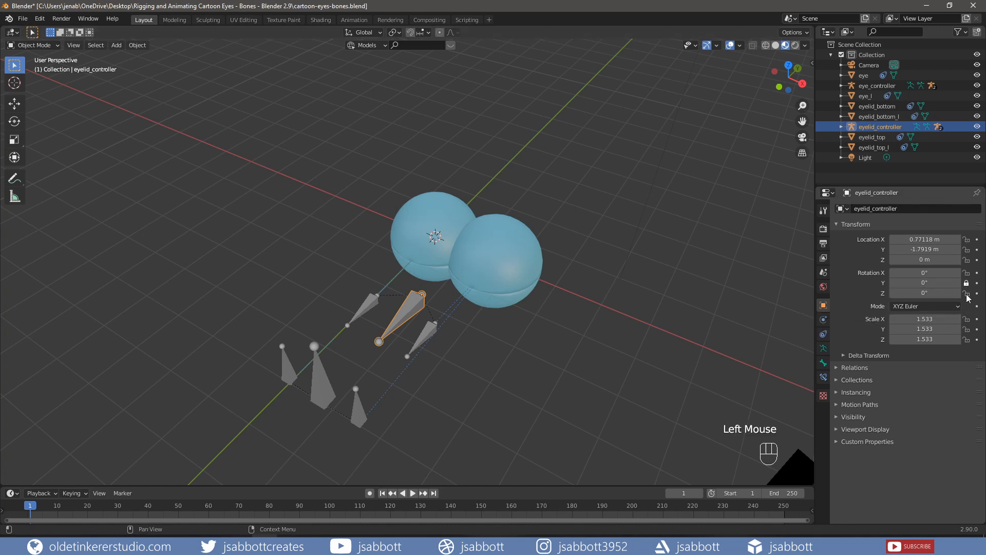
left_click(966, 293)
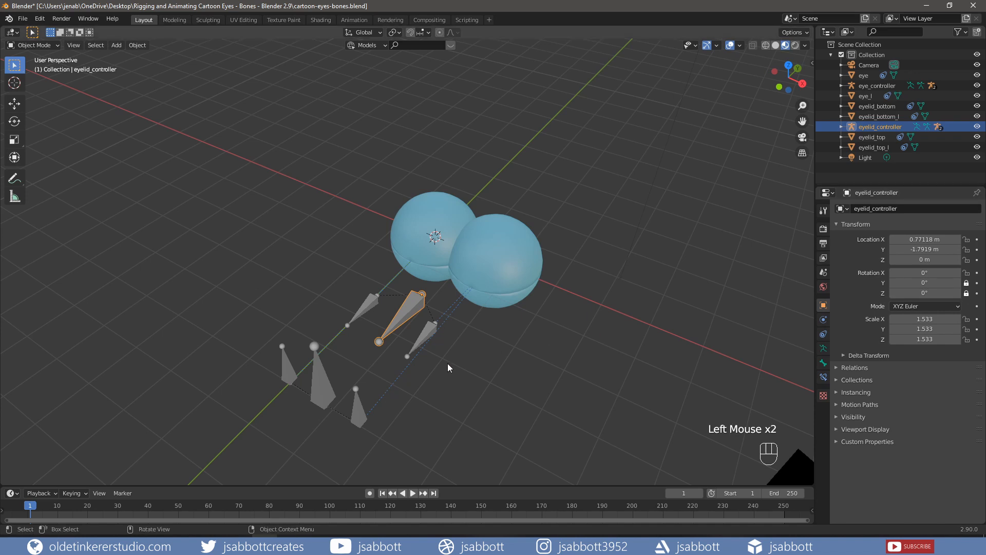
Rotate eyelid_controller to test opening both sets of eyelids together, and undo the rotation
middle_click_drag(445, 378, 445, 353)
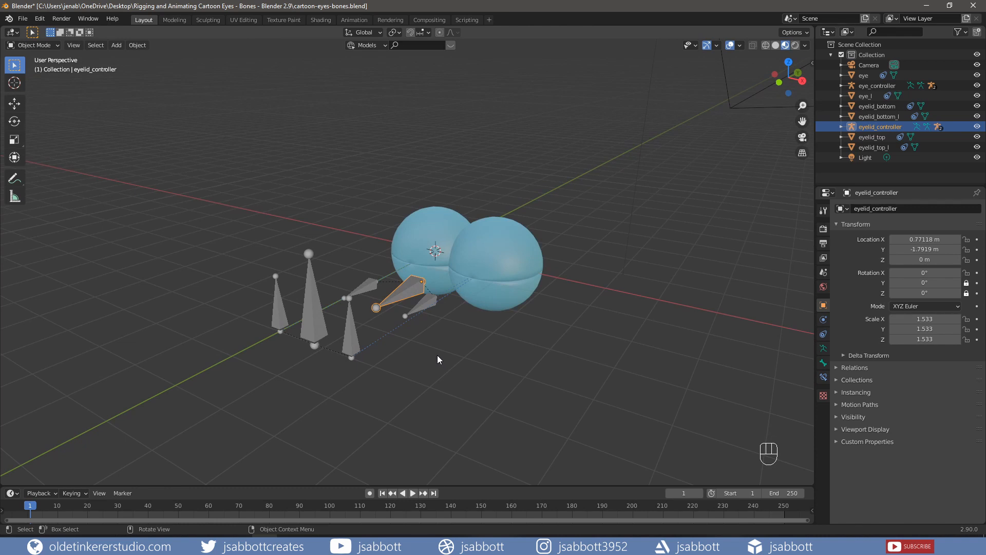
key("r")
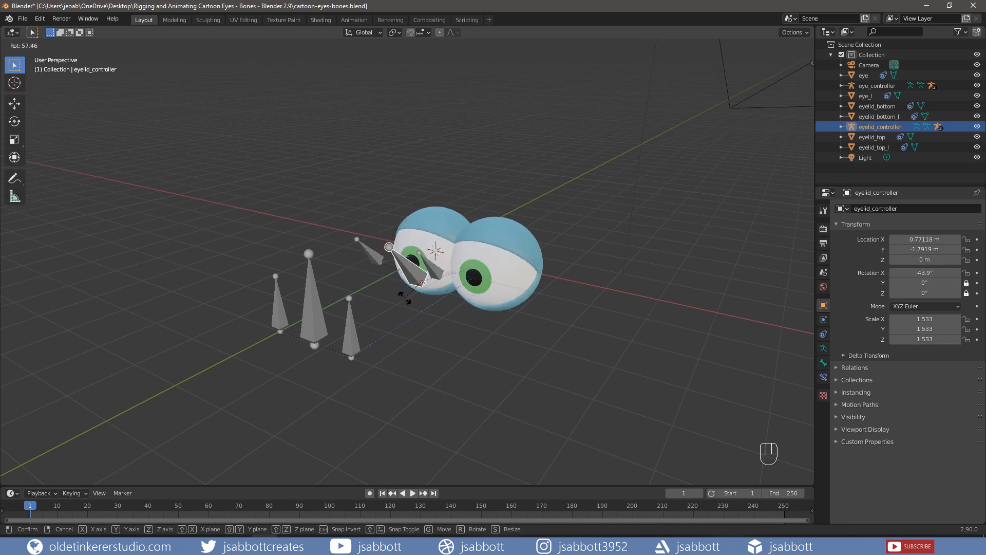
left_click(403, 334)
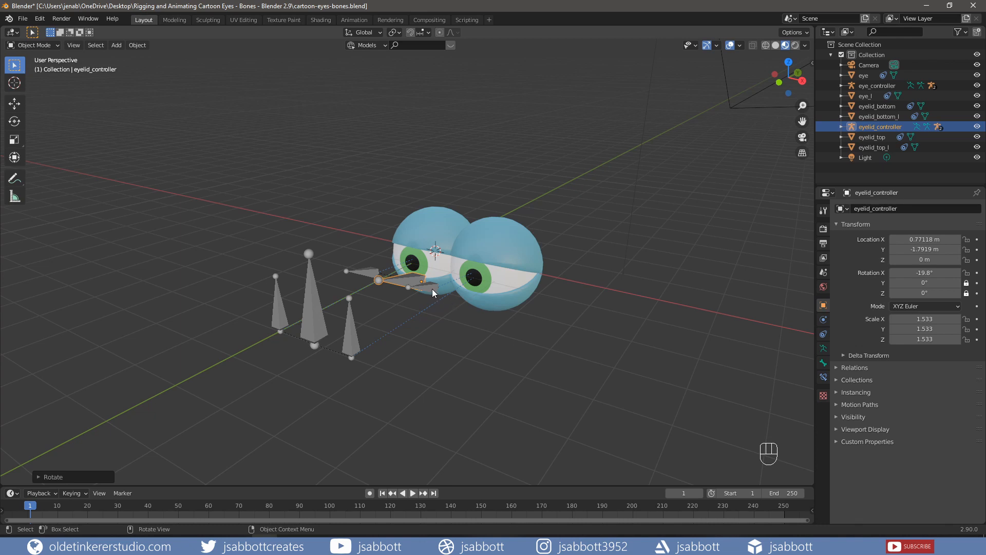
key("ctrl")
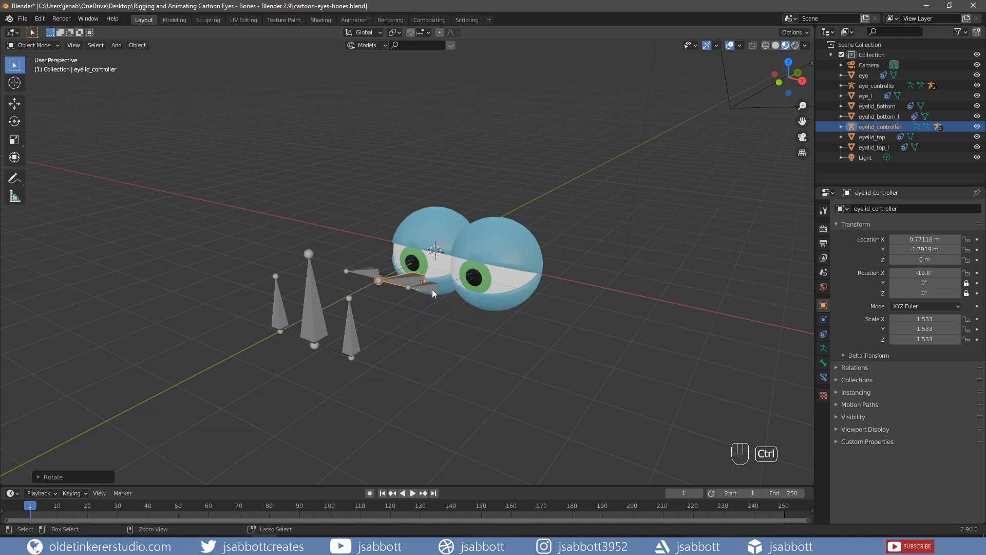
key("ctrl+z")
Test rotating eyelid_bone_l and eyelid_bone_r individually, undoing each rotation
left_click(429, 305)
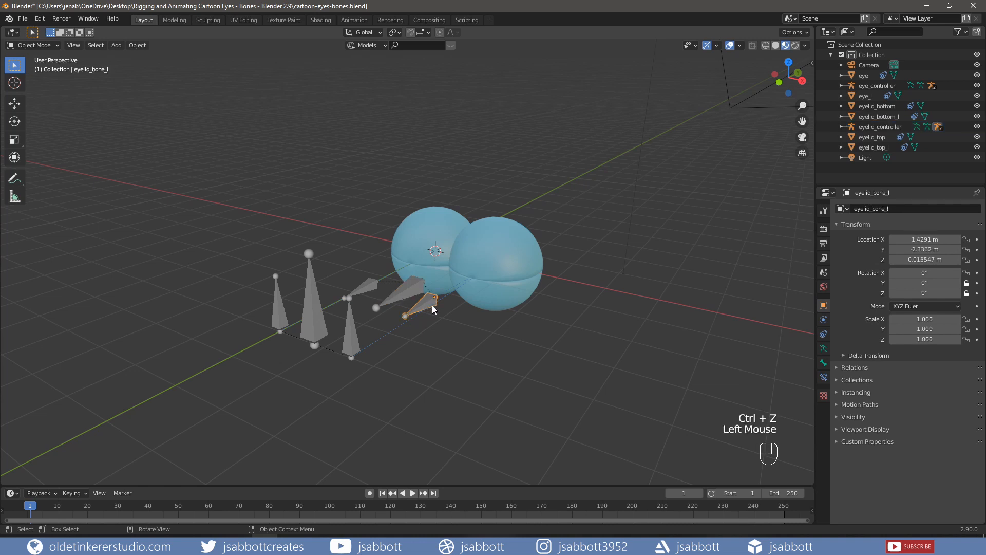
key("r")
left_click(431, 303)
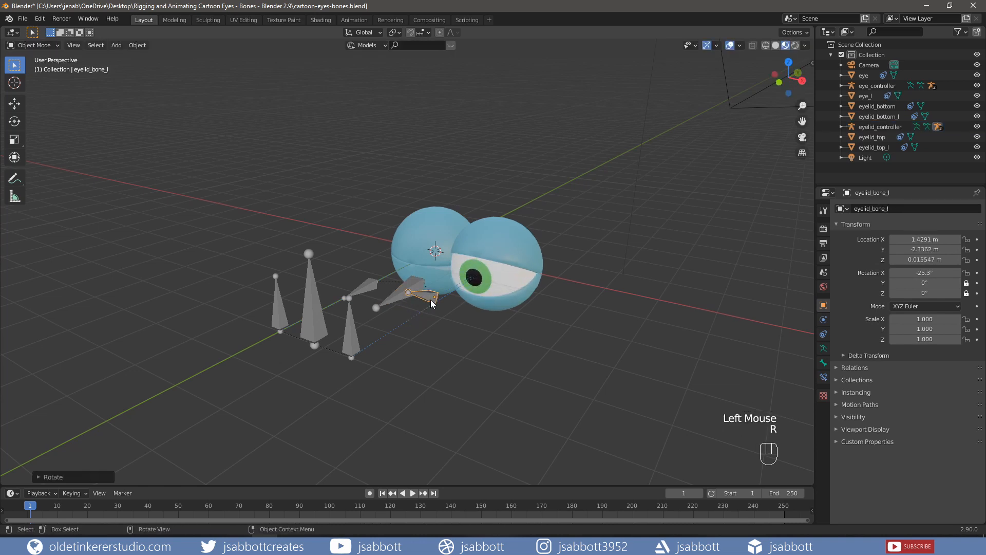
key("ctrl+z")
left_click(368, 289)
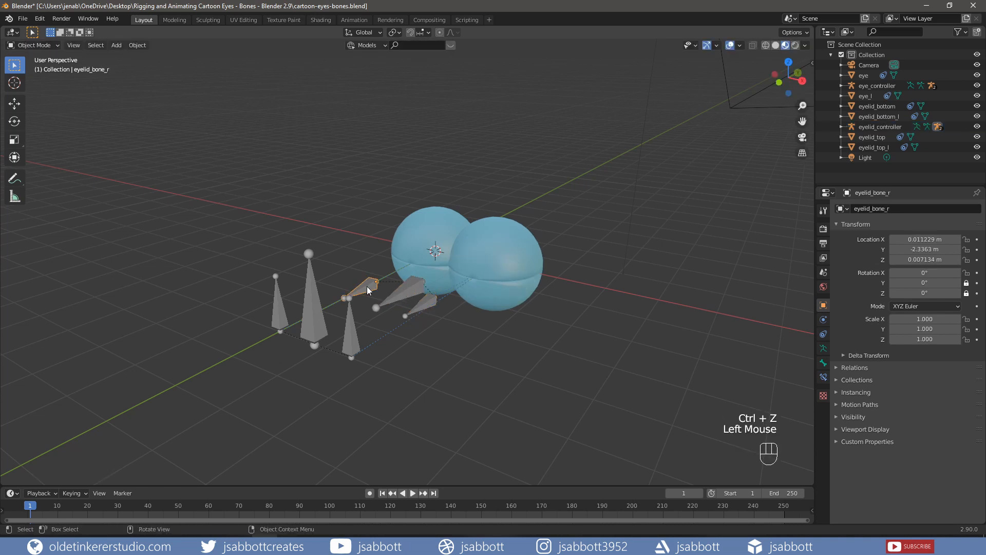
key("r")
left_click(369, 286)
key("ctrl+z")
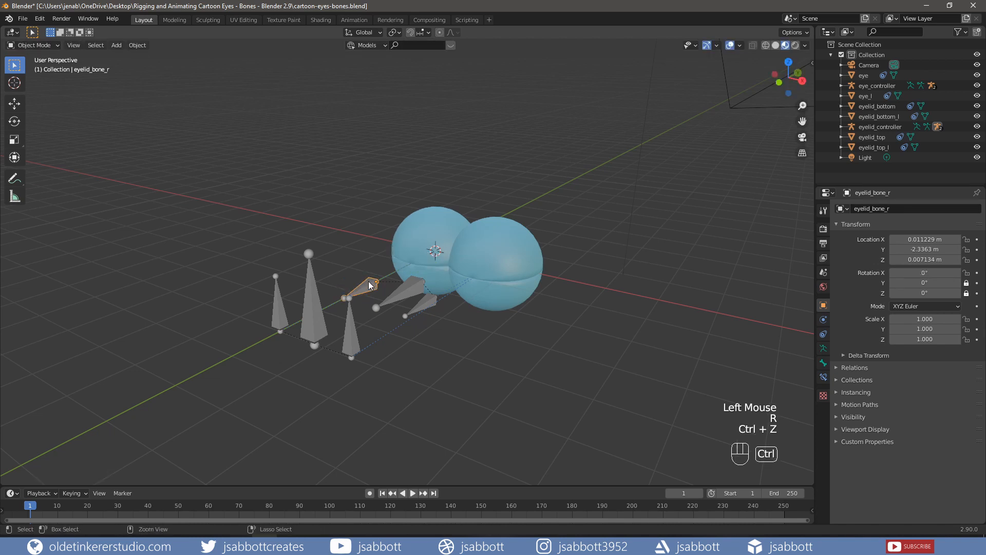
Move all six eye and eyelid bones, including both controllers, into a new collection named bones
left_click(409, 289, "shift")
left_click(420, 306, "shift")
left_click(351, 336, "shift")
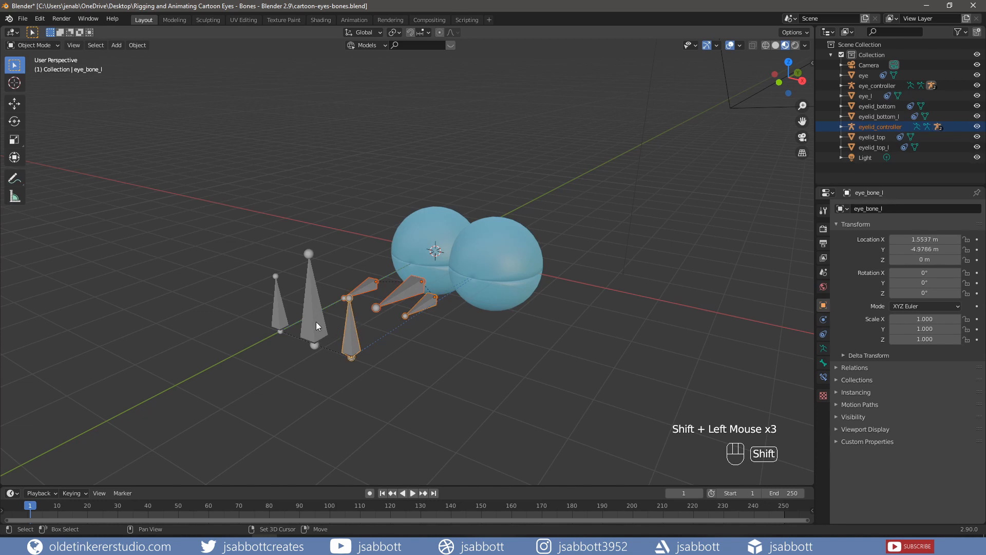
left_click(315, 319, "shift")
left_click(278, 312, "shift")
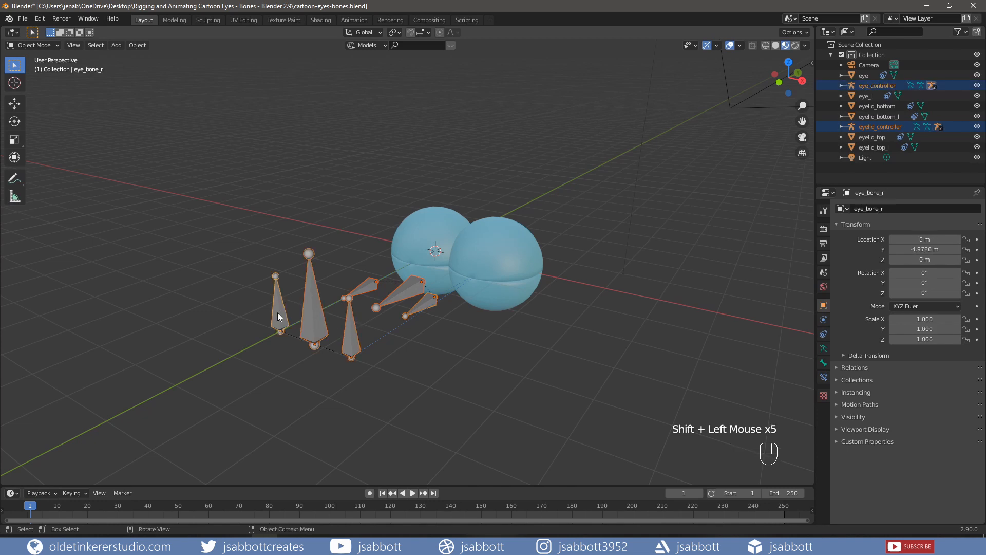
key("m")
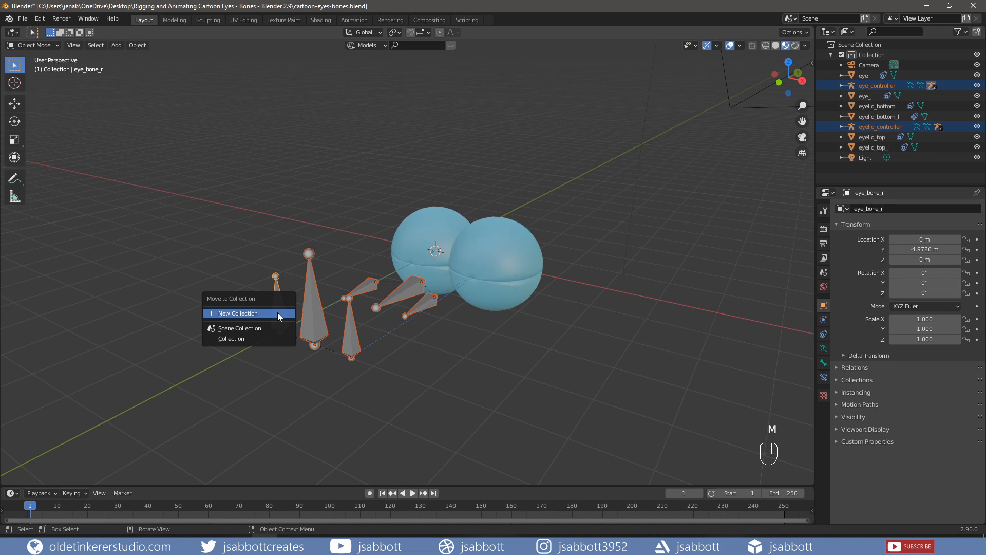
left_click(278, 313)
type("bones")
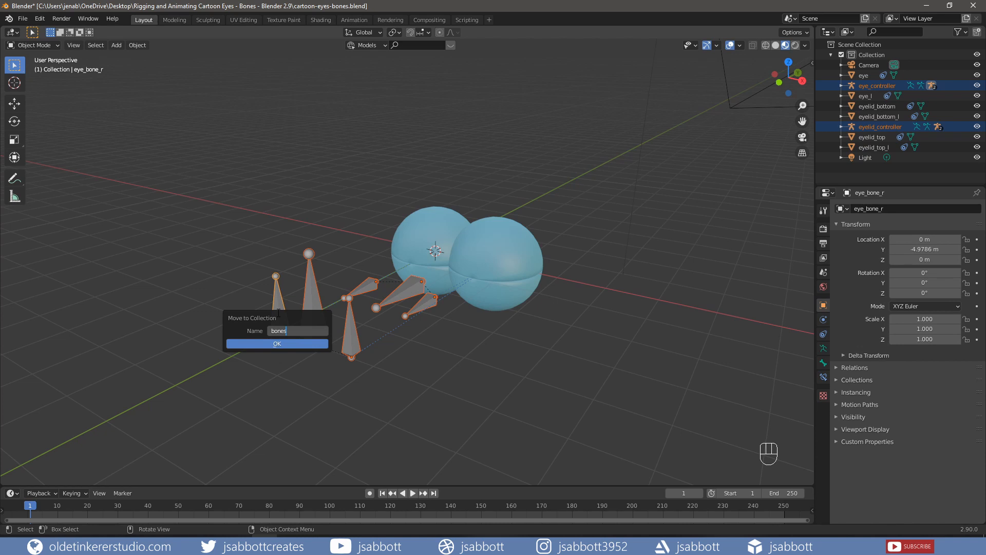
left_click(285, 344)
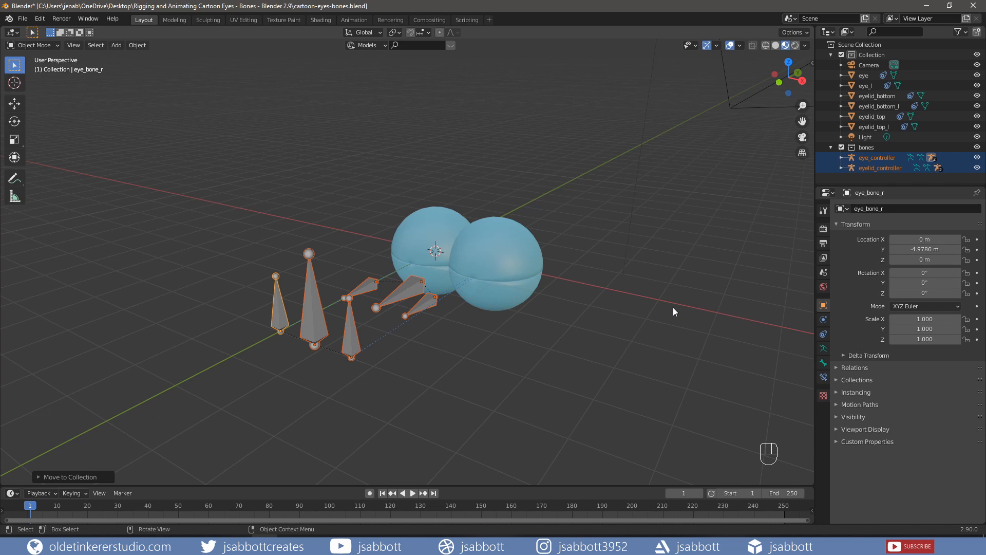
Exclude the bones collection from the view layer and hide eye_l, eyelid_bottom_l and eyelid_top_l
scroll(674, 308, "down", 2)
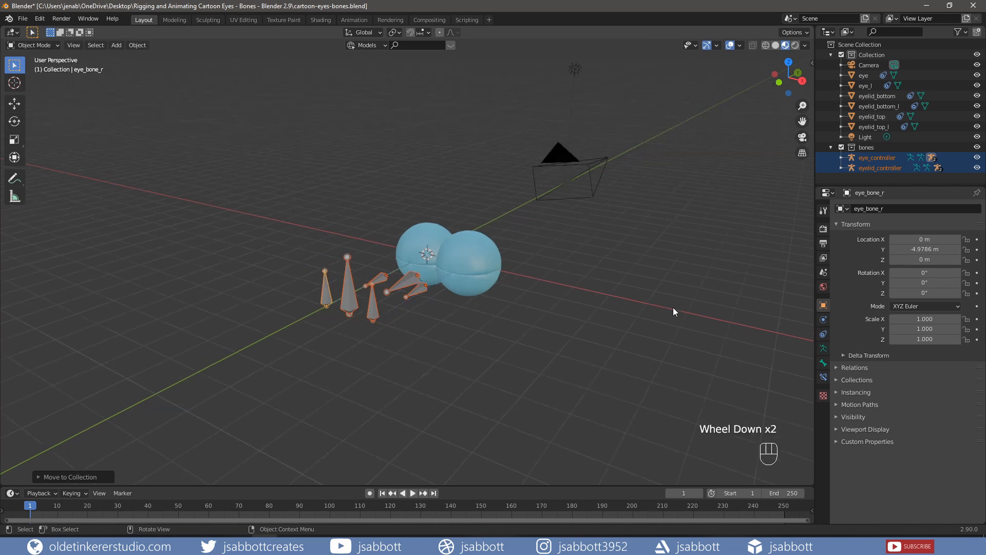
scroll(673, 308, "up", 3)
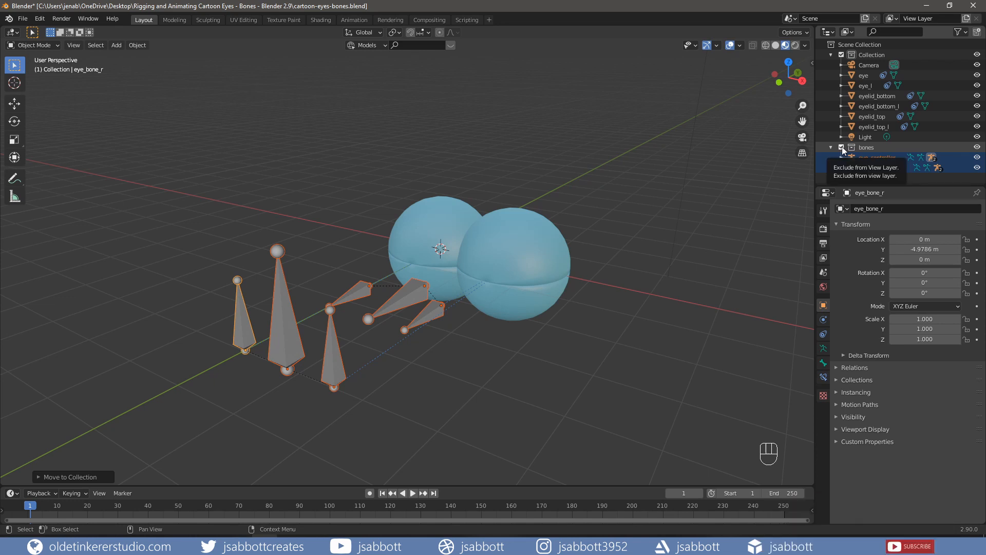
left_click(841, 148)
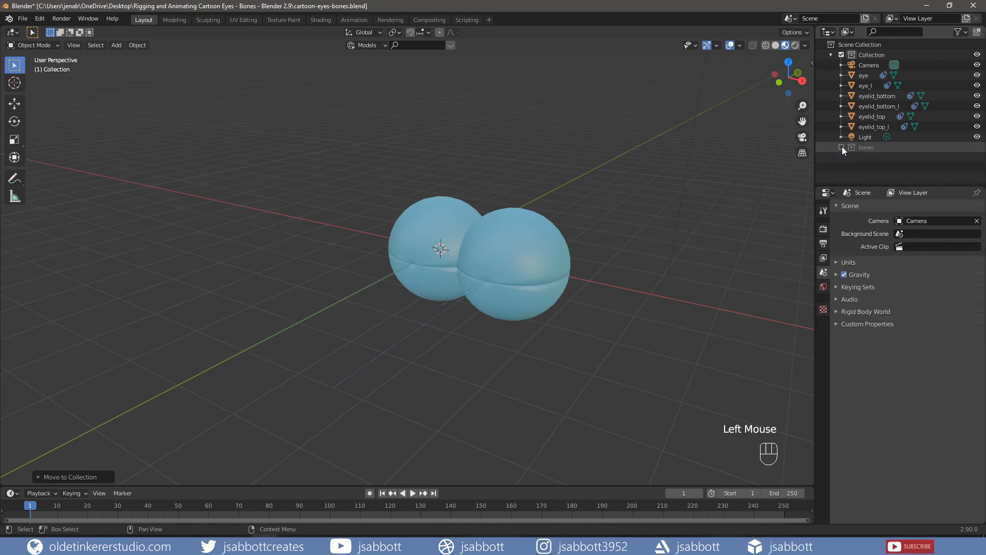
left_click(977, 85)
Add a lattice object at the world origin, working from the front view
key("KP_1")
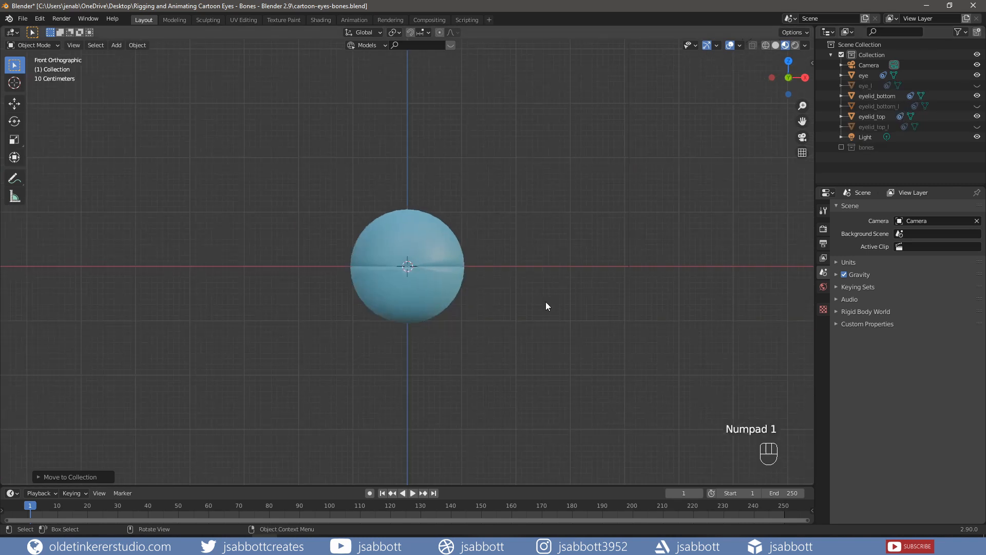
key("shift+a")
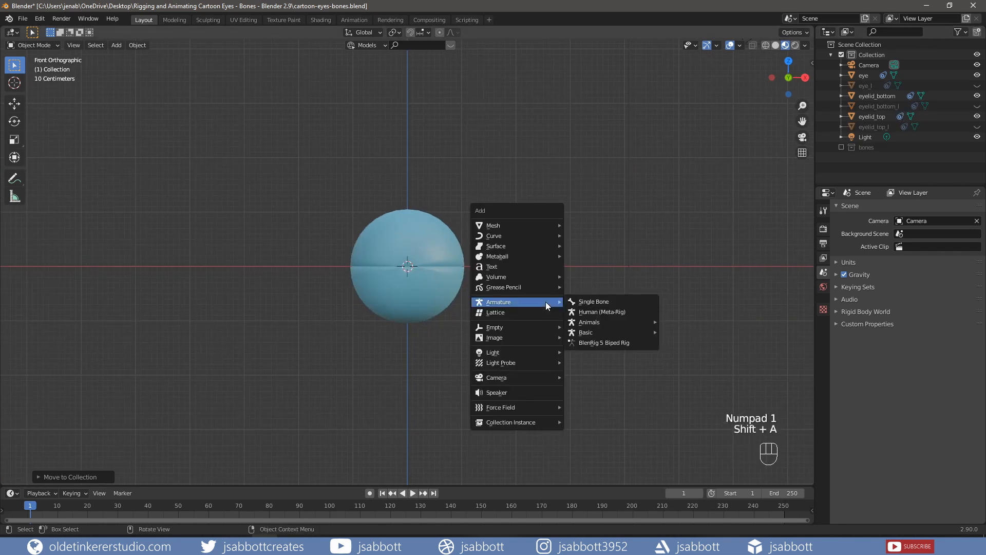
left_click(545, 314)
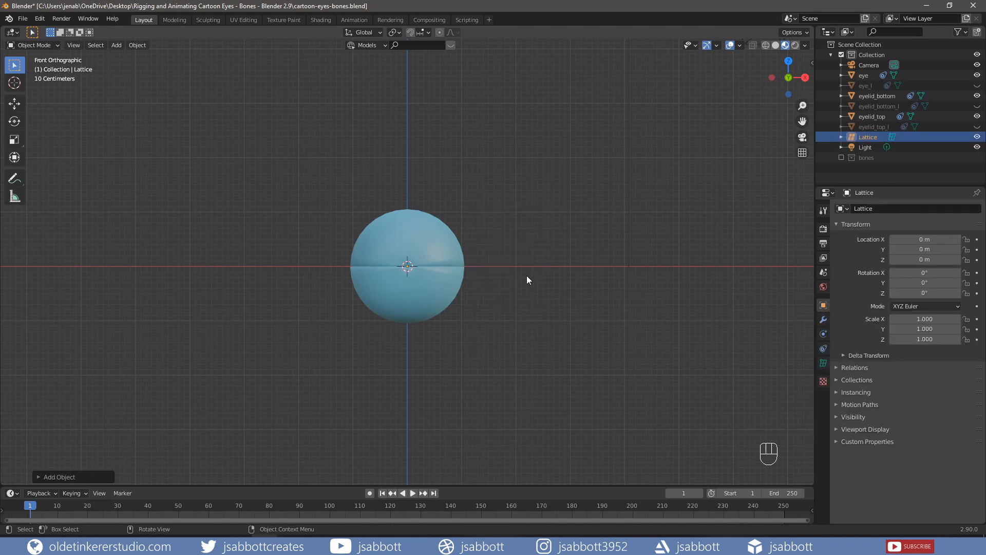
Scale the lattice uniformly to about 2.238 so it encloses the eye and its eyelids
key("s")
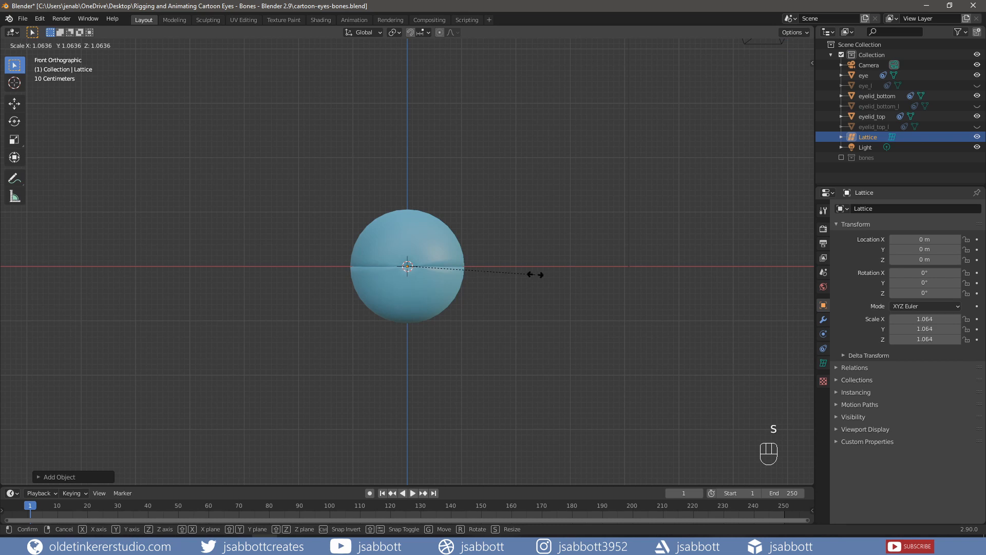
left_click(673, 292)
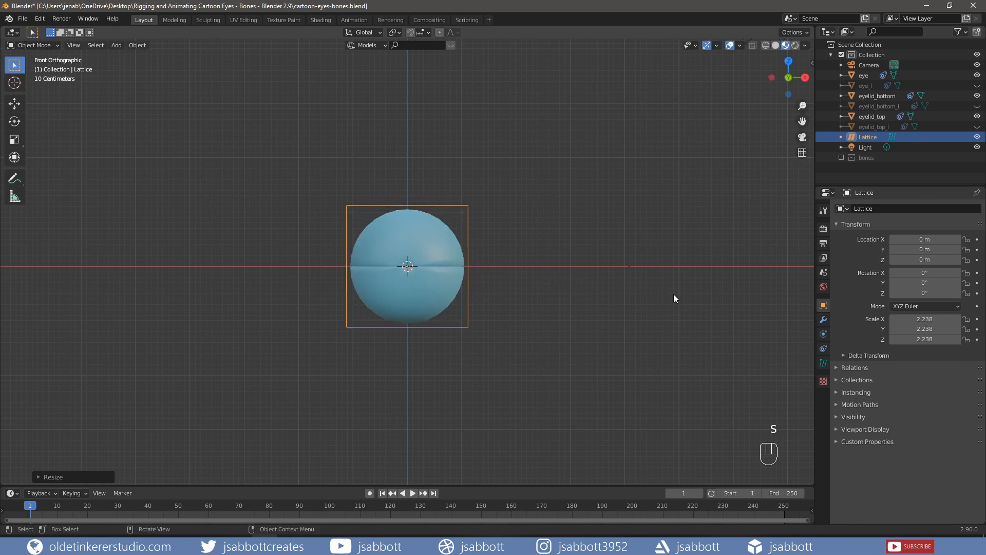
middle_click_drag(640, 242, 575, 261)
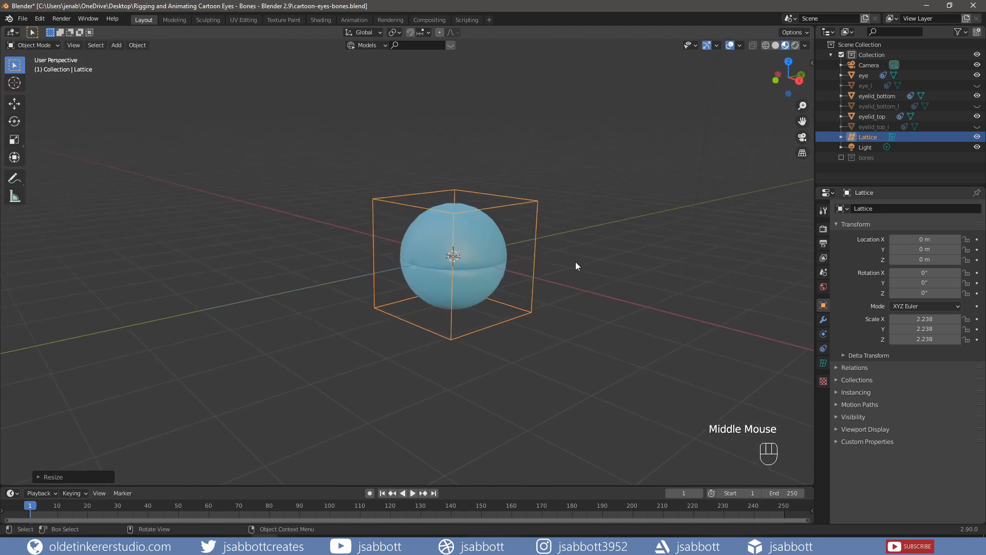
Set the lattice's interpolation to Linear for U, V and W
left_click(823, 363)
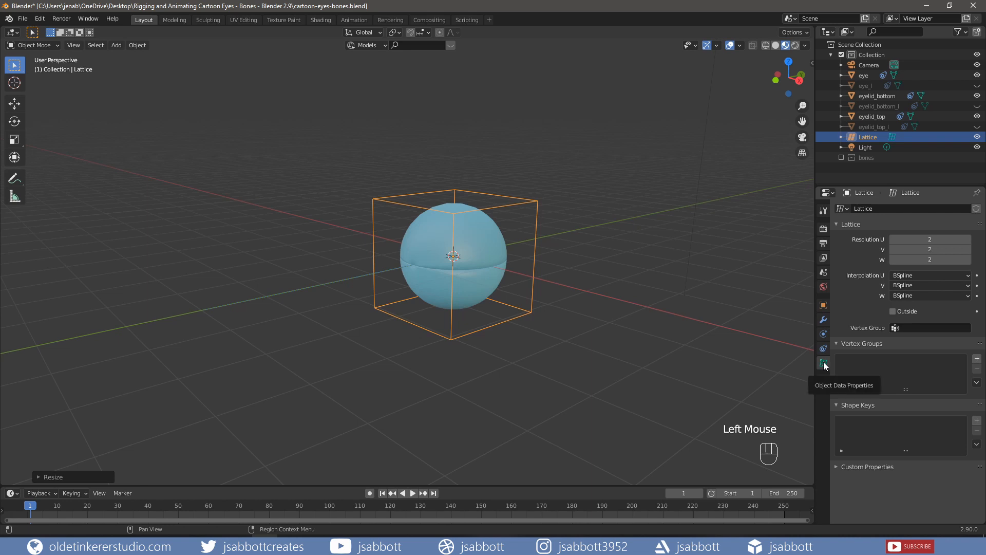
left_click(969, 277)
left_click(939, 287)
left_click(956, 285)
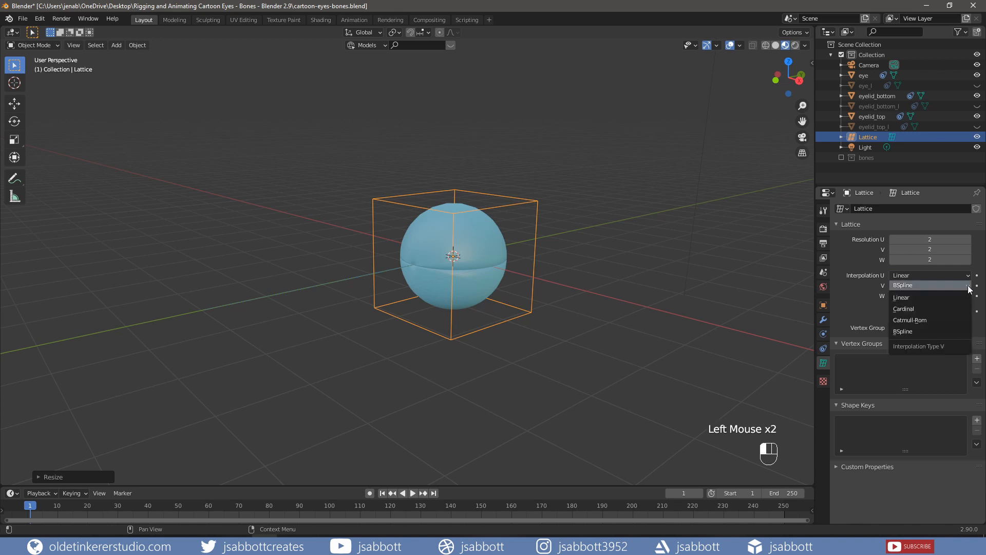
left_click(950, 302)
left_click(968, 296)
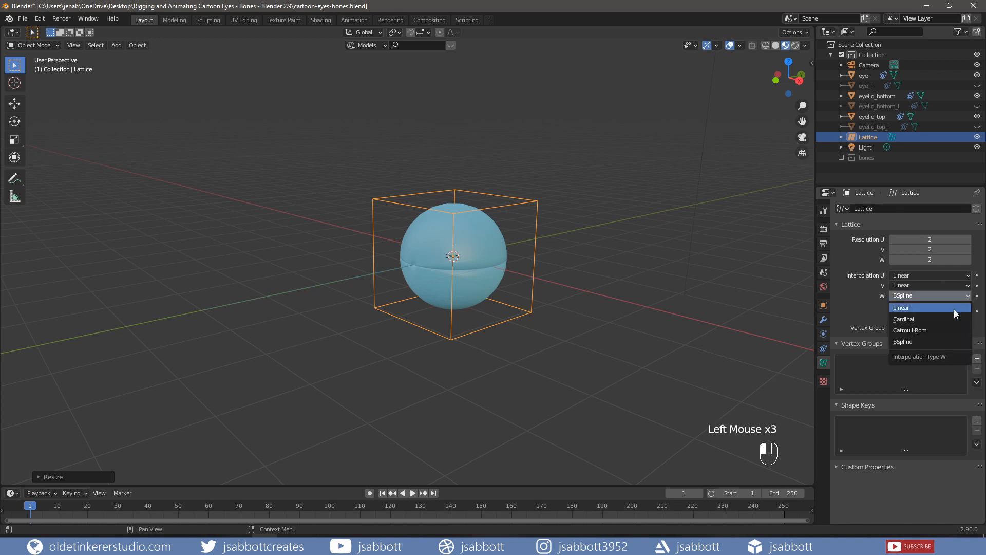
left_click(954, 309)
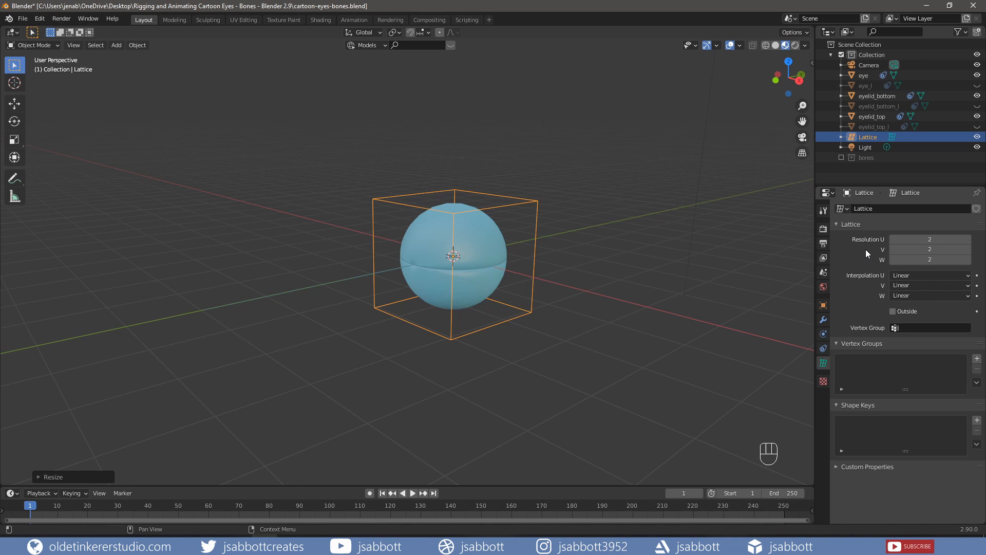
Set the lattice's resolution to 5 in U, V and W, and save the file
left_click(930, 239)
type("5")
key("Tab")
type("5")
key("Tab")
type("5")
key("Return")
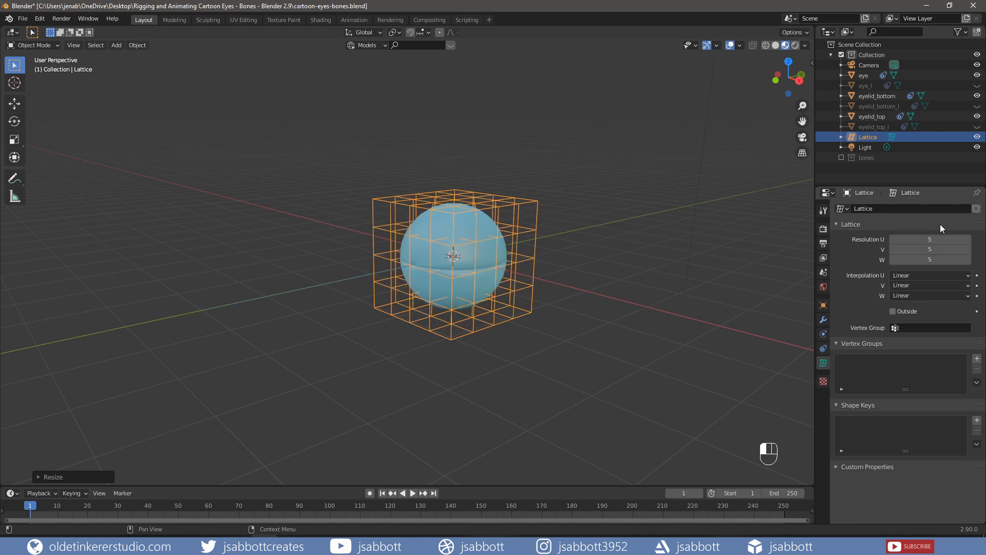
key("ctrl+s")
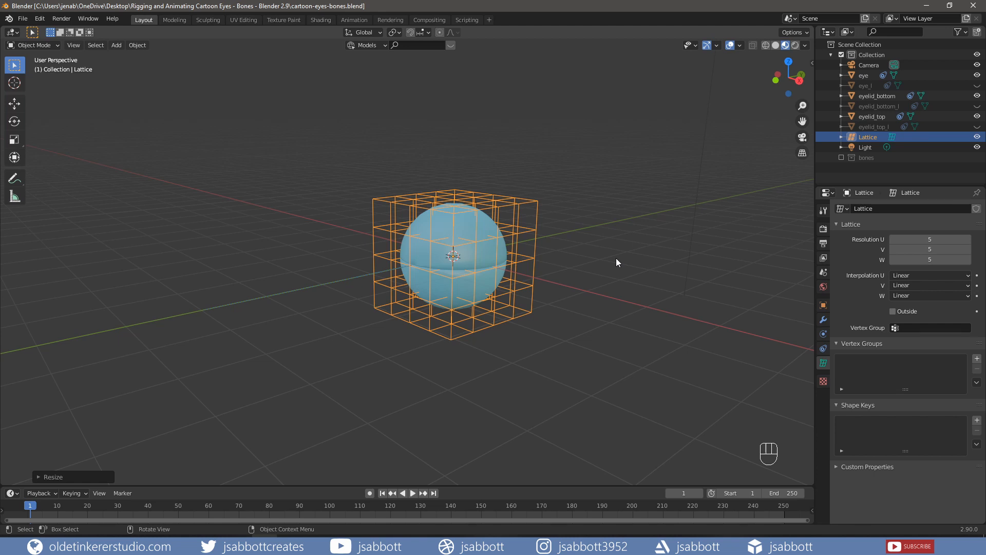
Add a Lattice modifier to the eye mesh with the Lattice object as its target
left_click(865, 76)
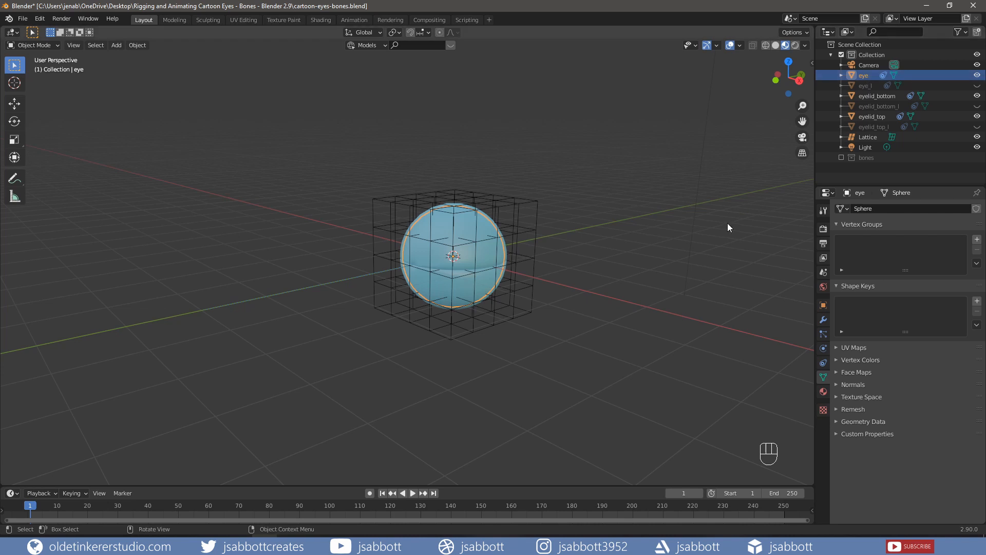
left_click(824, 319)
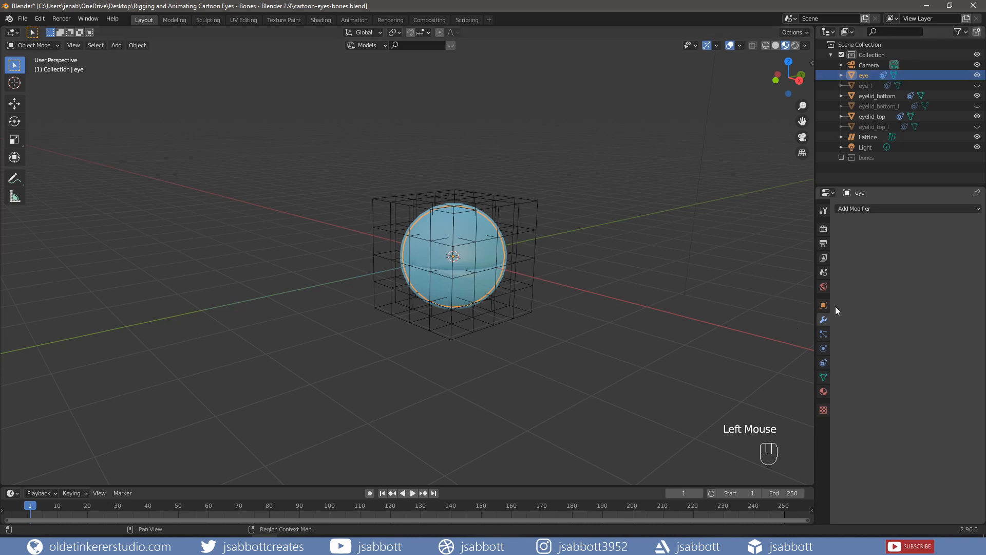
left_click(880, 208)
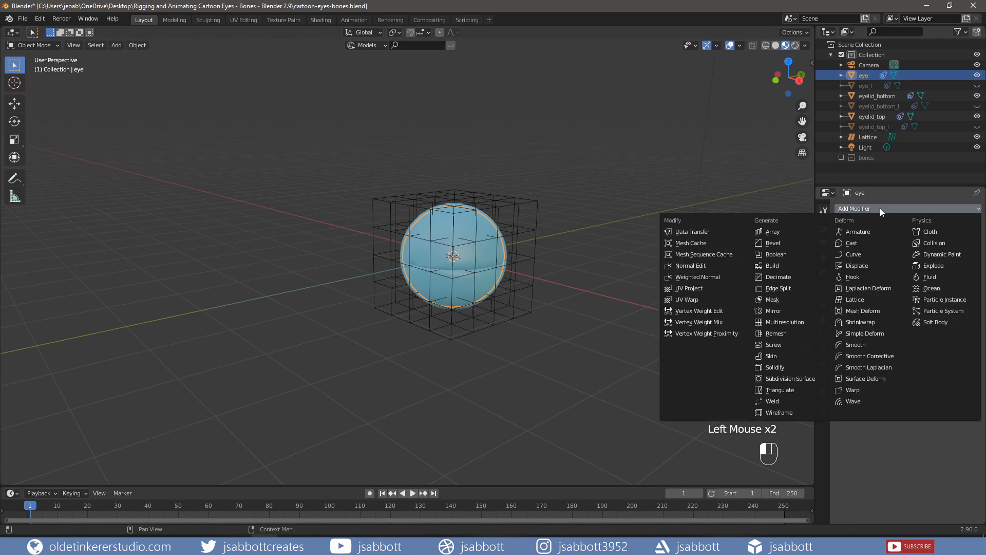
left_click(858, 300)
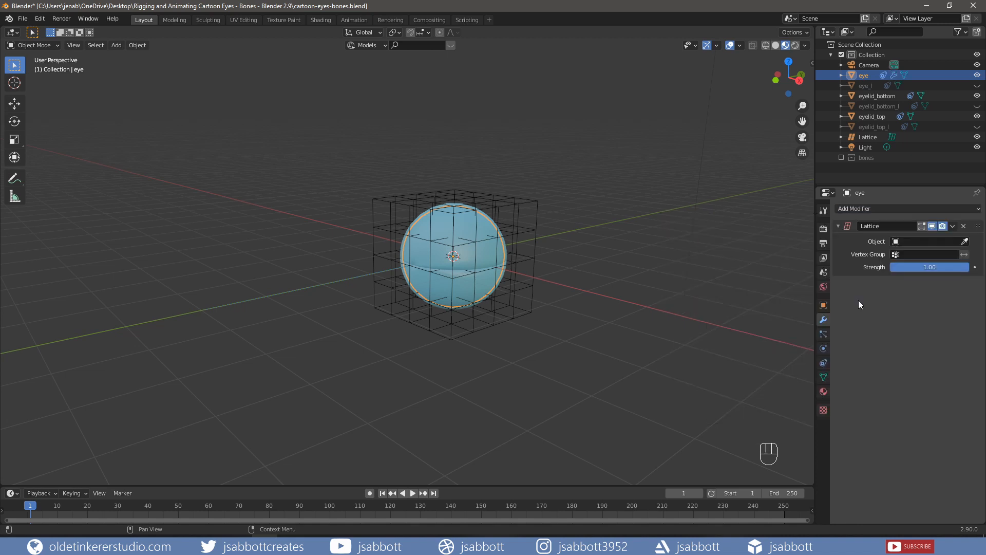
left_click(919, 242)
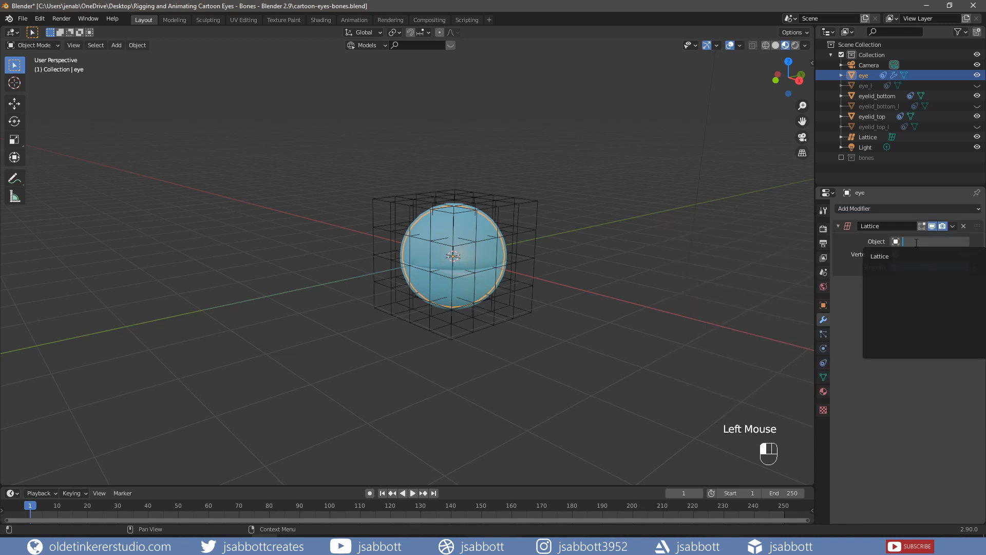
left_click(884, 259)
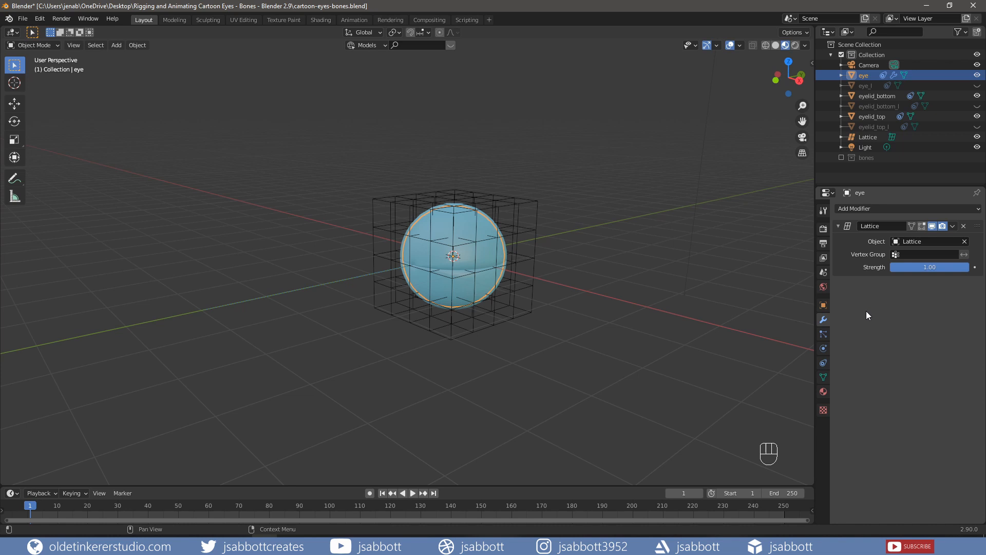
Give eyelid_bottom a Lattice modifier that uses the Lattice object
left_click(881, 96)
left_click(871, 210)
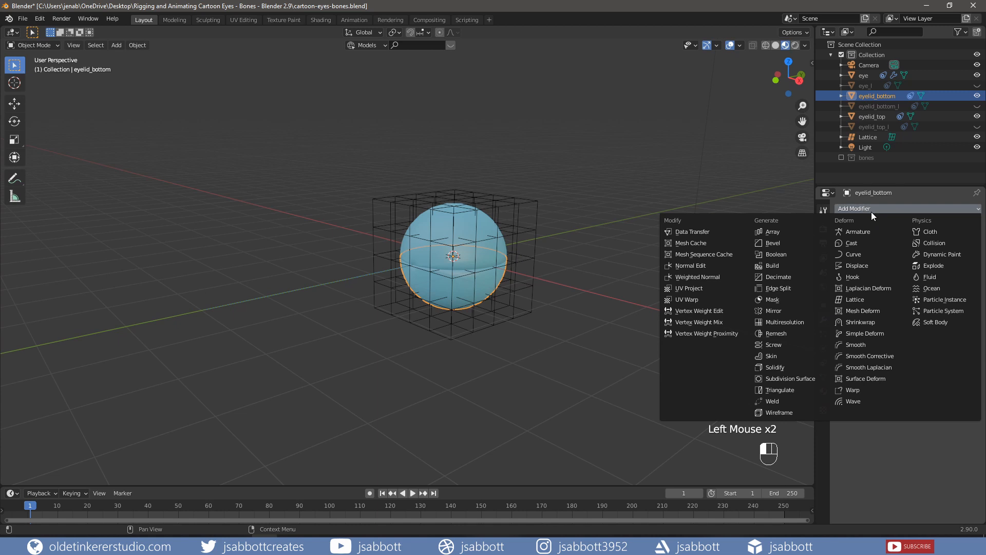
left_click(857, 299)
left_click(919, 241)
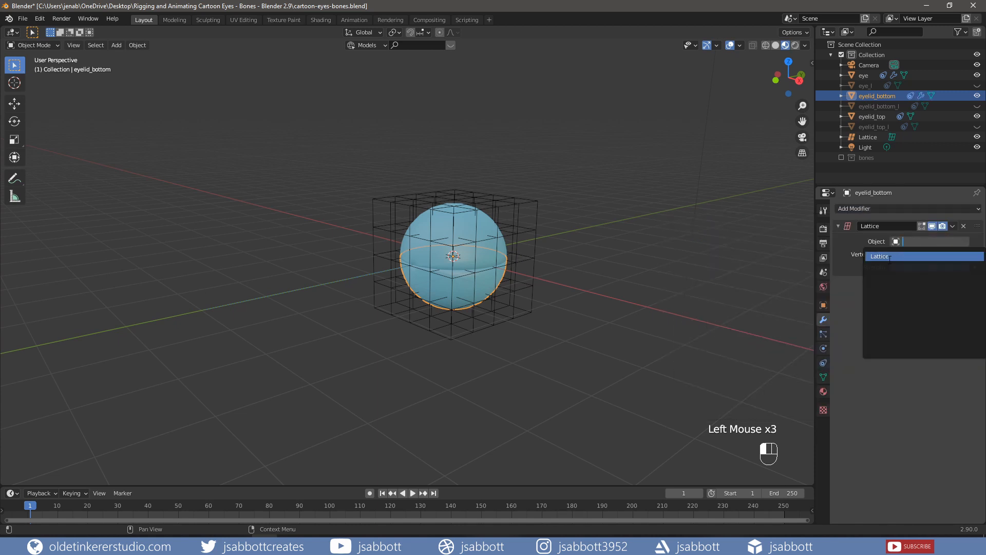
left_click(889, 257)
Give eyelid_top a Lattice modifier that uses the Lattice object
left_click(877, 116)
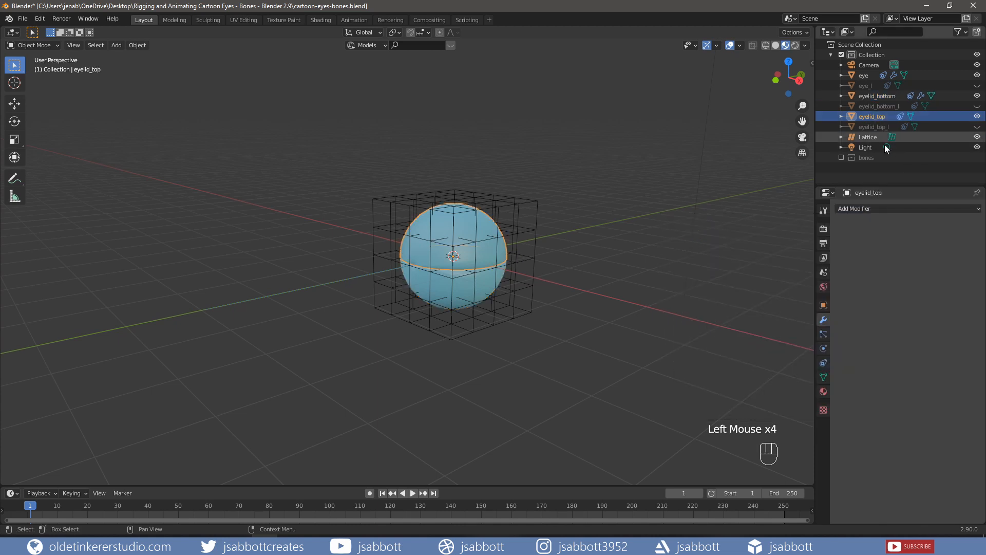
left_click(887, 208)
left_click(859, 301)
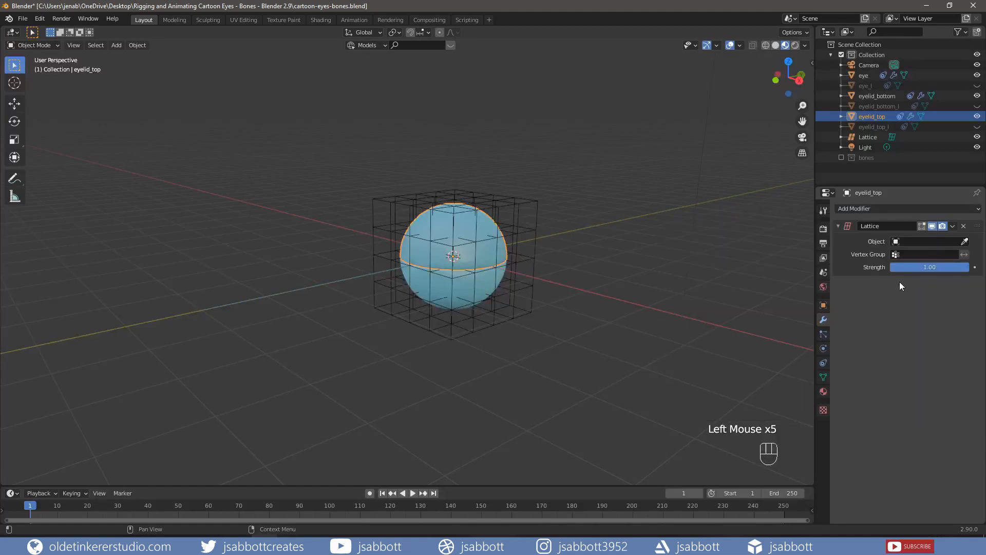
left_click(922, 241)
left_click(887, 256)
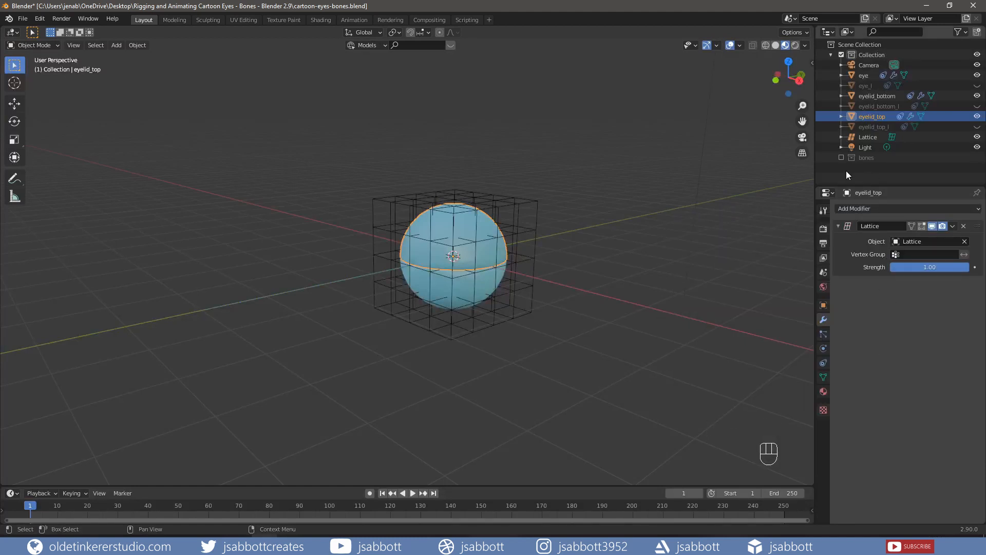
Hide eye, eyelid_bottom, eyelid_top and their Lattice in the viewport
left_click(977, 75)
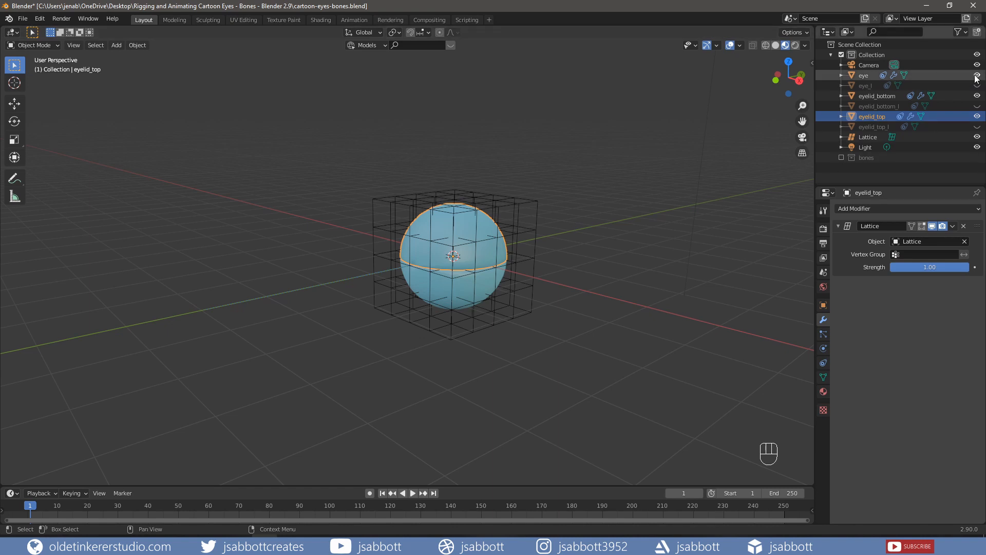
left_click(977, 96)
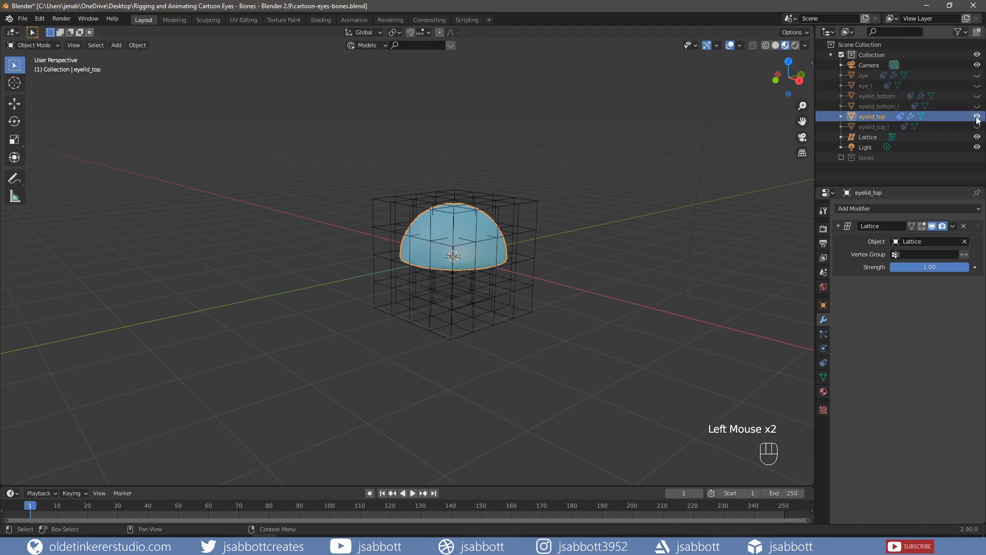
left_click(976, 117)
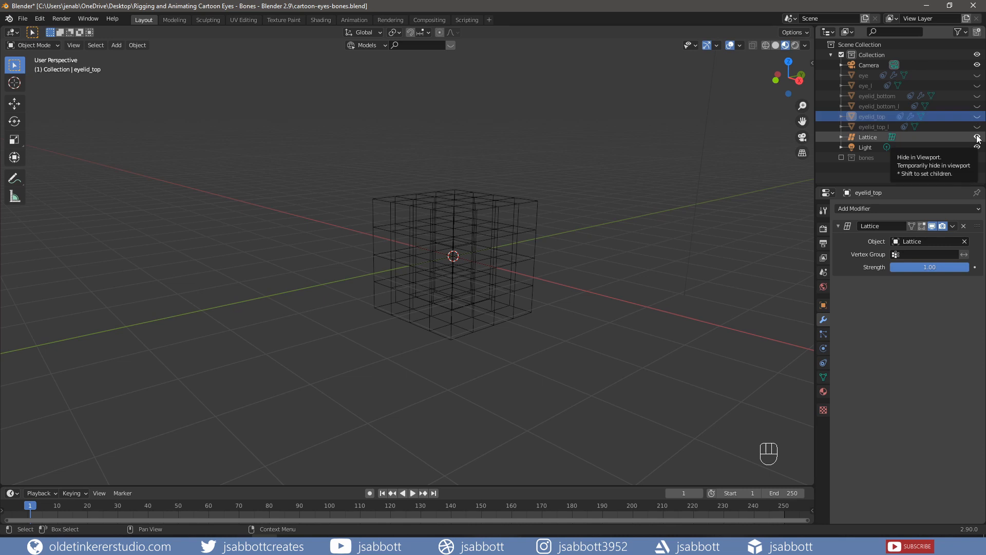
left_click(977, 137)
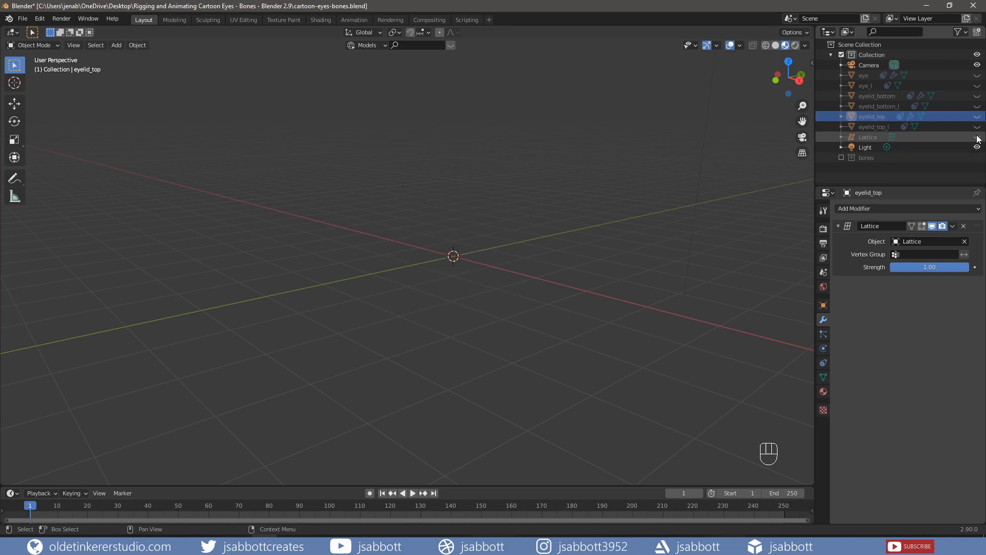
Unhide eye_l, eyelid_bottom_l and eyelid_top_l in the viewport
left_click(977, 86)
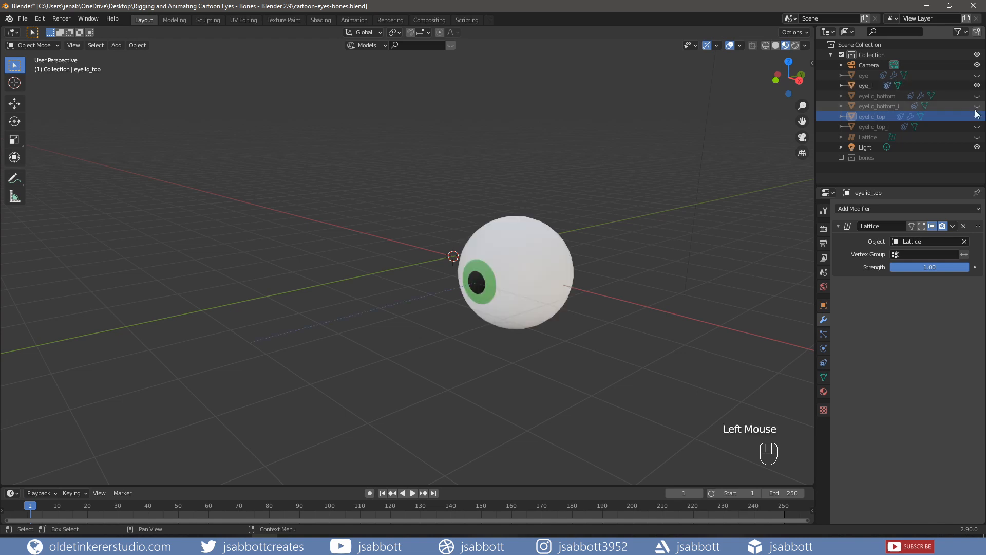
left_click(976, 105)
left_click(977, 127)
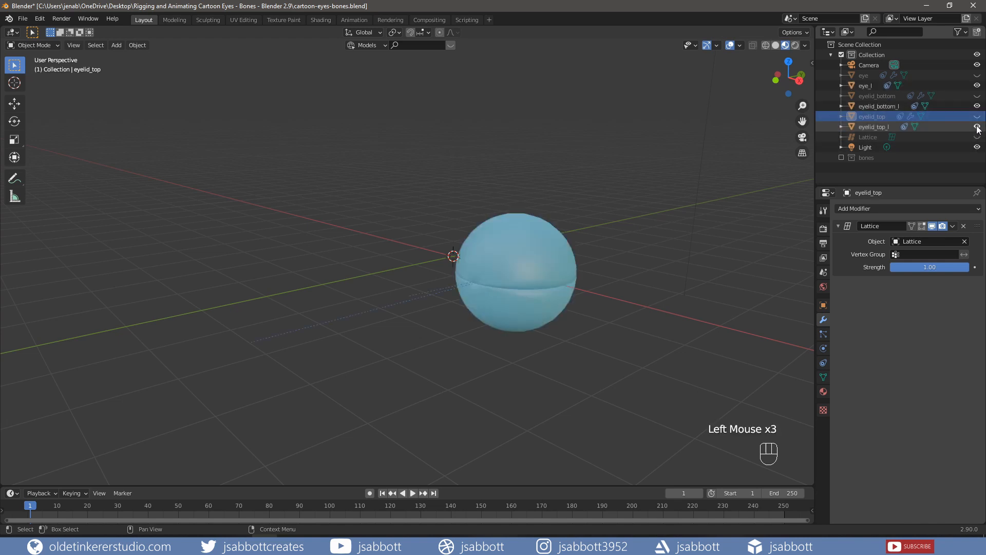
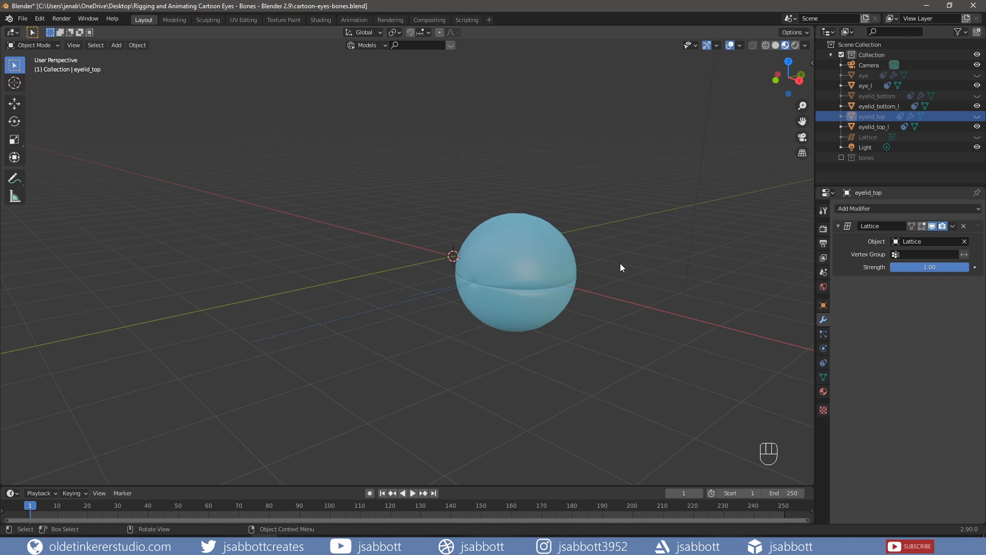
Add a second lattice in front view and move it about 1.55 m along X onto the centre of eye_l
key("KP_1")
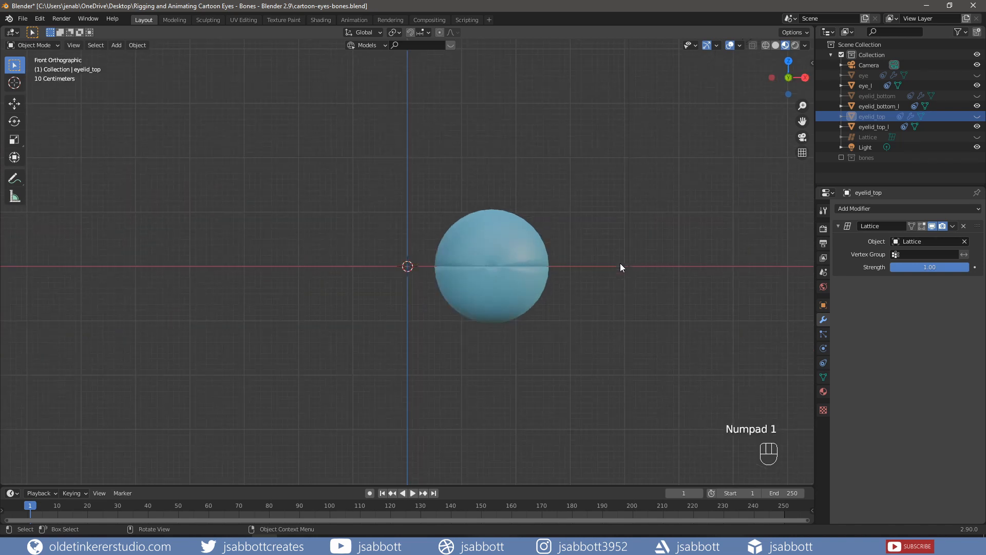
key("shift+a")
left_click(620, 266)
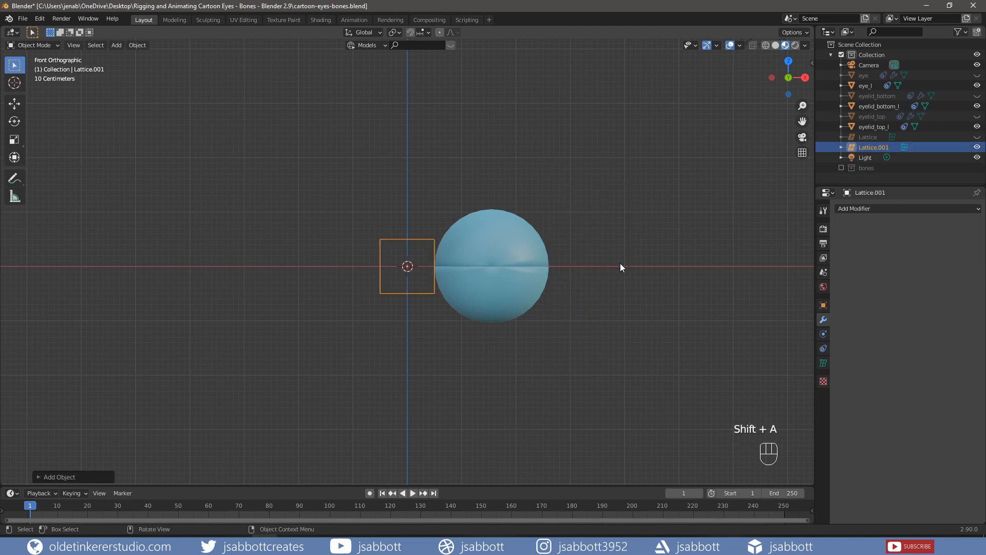
key("g")
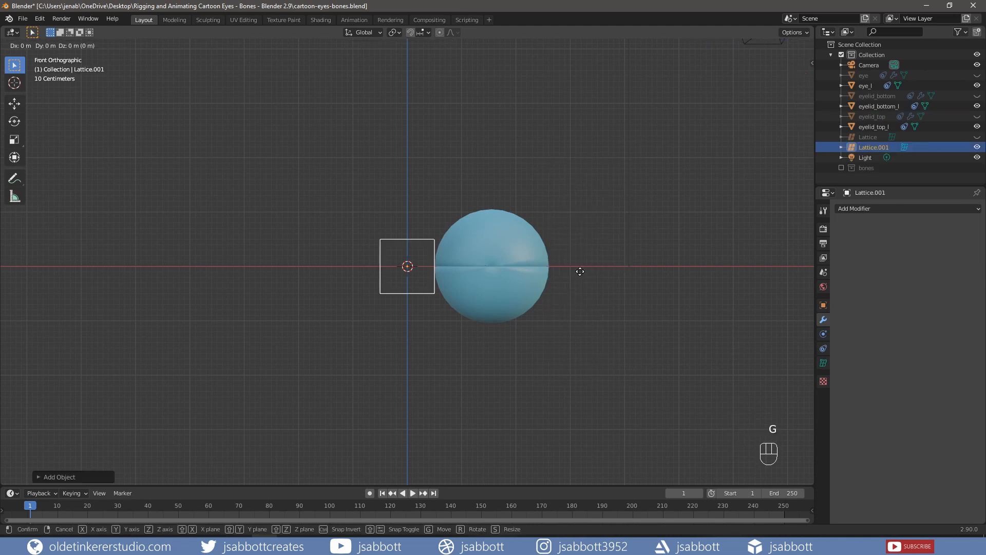
key("x")
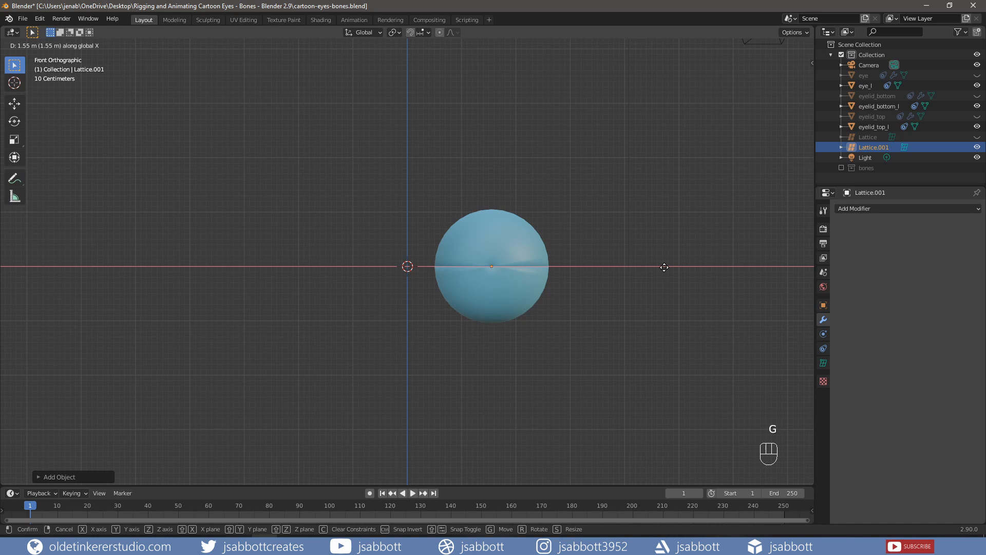
left_click(663, 267)
Scale the second lattice uniformly until it encloses the left eye and its eyelids
key("s")
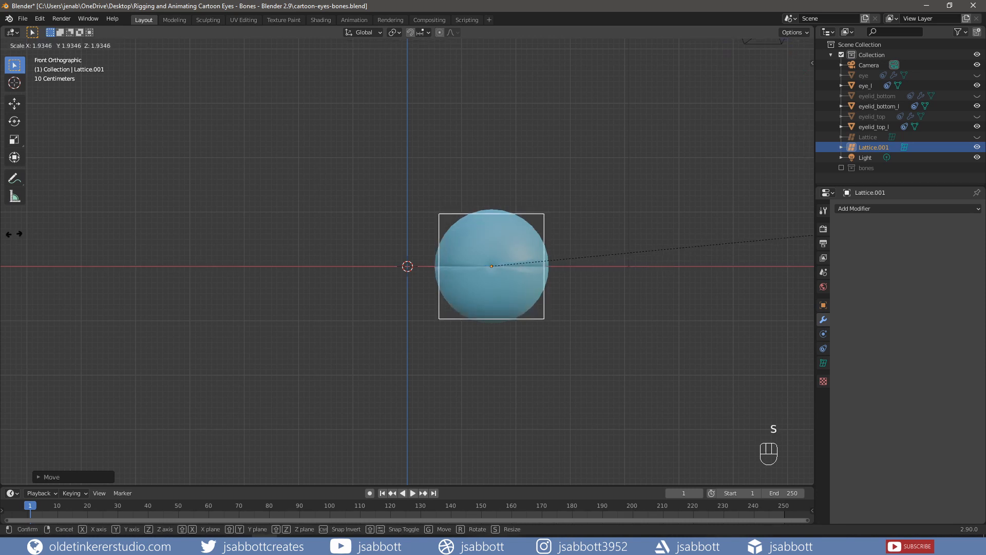
left_click(58, 228)
middle_click_drag(503, 292, 547, 270)
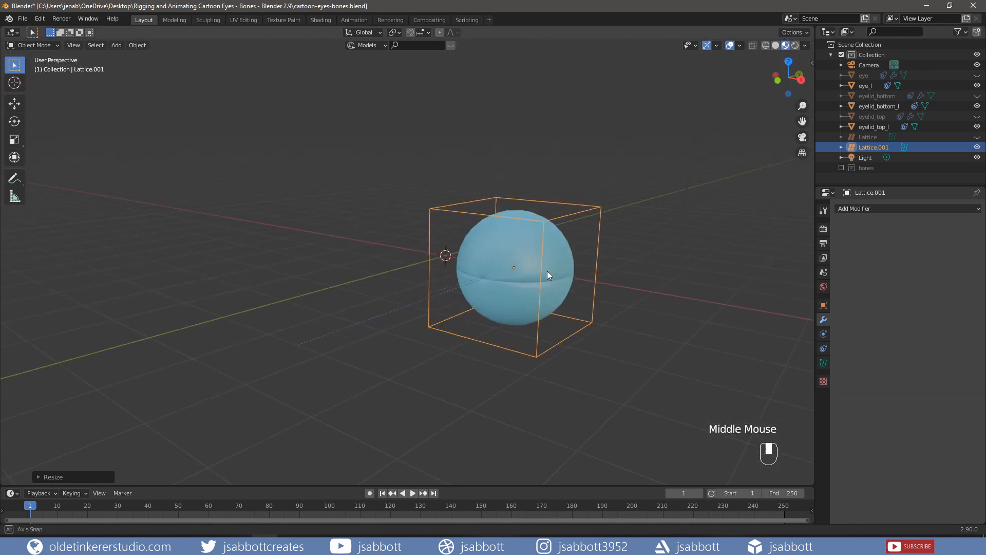
Set the second lattice's interpolation to Linear along U, V and W
left_click(823, 362)
left_click(910, 275)
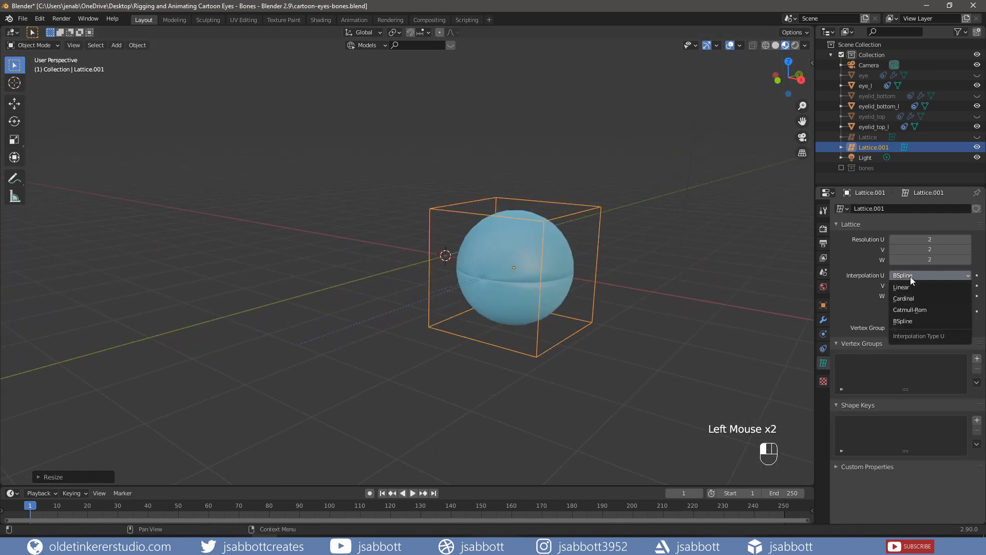
left_click(904, 286)
left_click(908, 285)
left_click(909, 296)
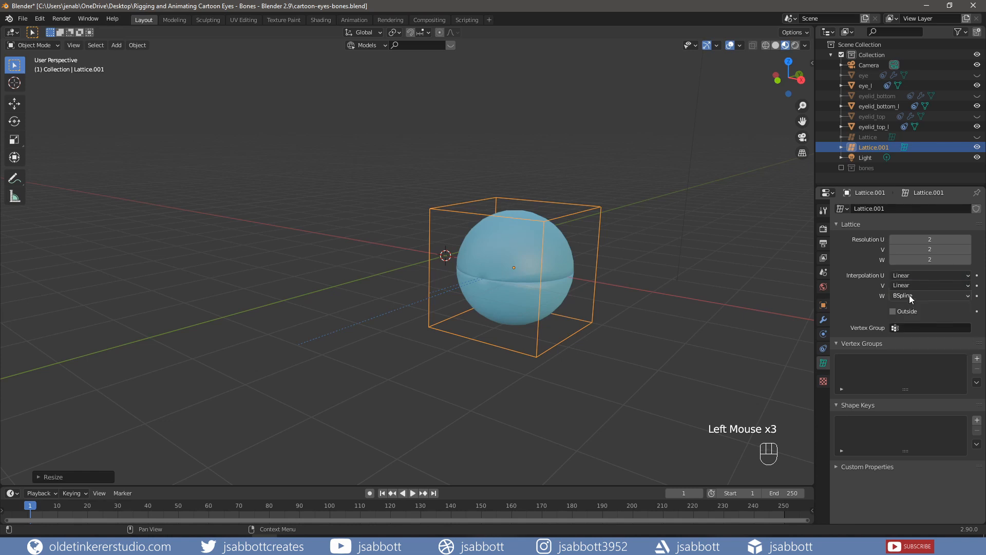
left_click(909, 296)
left_click(909, 307)
Set the second lattice's resolution to 5 along U, V and W
left_click(927, 238)
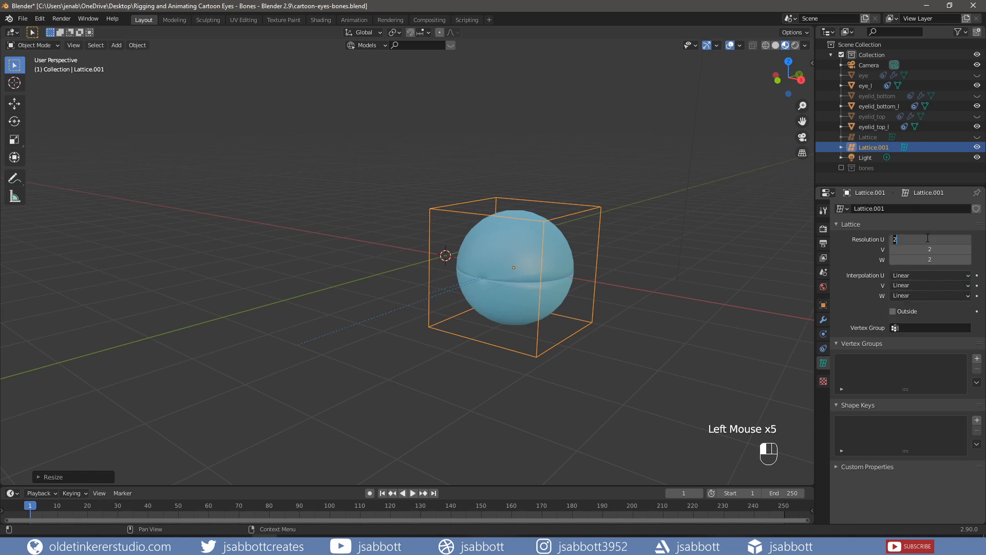
type("5")
key("Tab")
type("5")
key("Tab")
type("5")
key("Return")
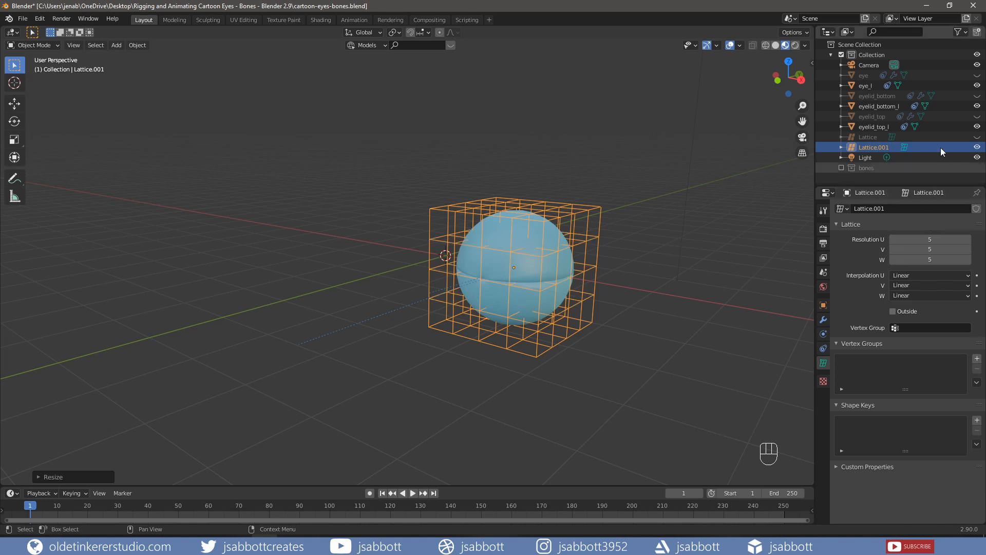
Add a Lattice modifier to eye_l with Lattice.001 as its object
left_click(864, 85)
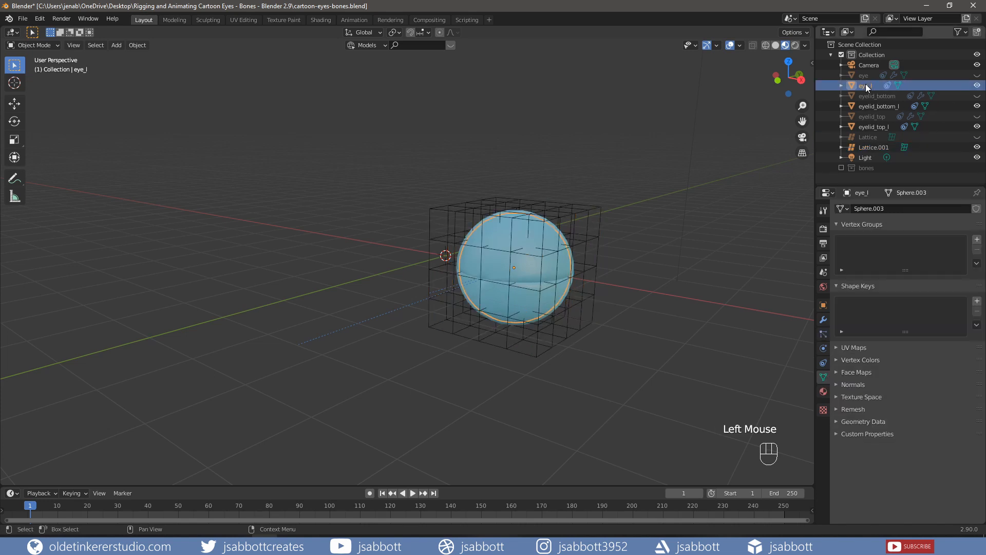
left_click(822, 321)
left_click(879, 209)
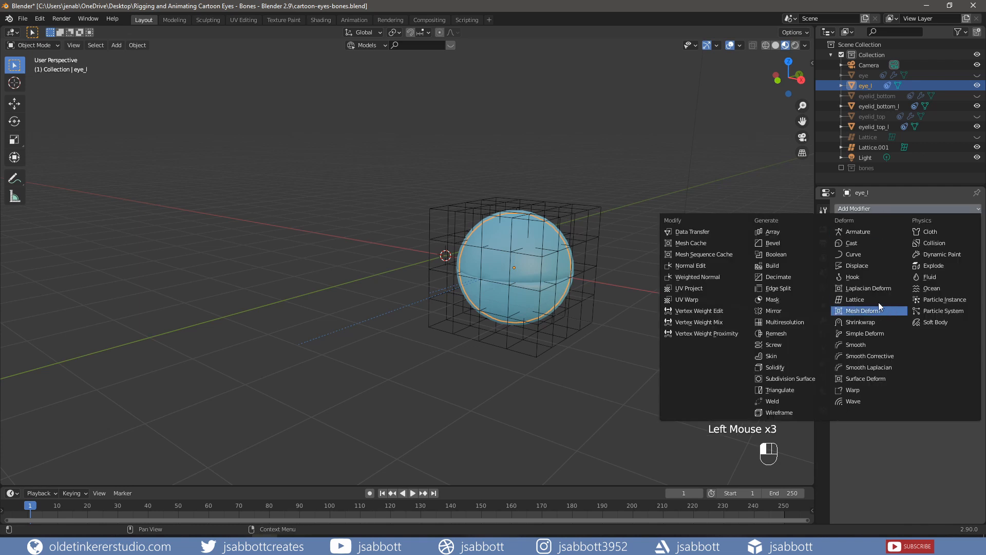
left_click(862, 300)
left_click(911, 242)
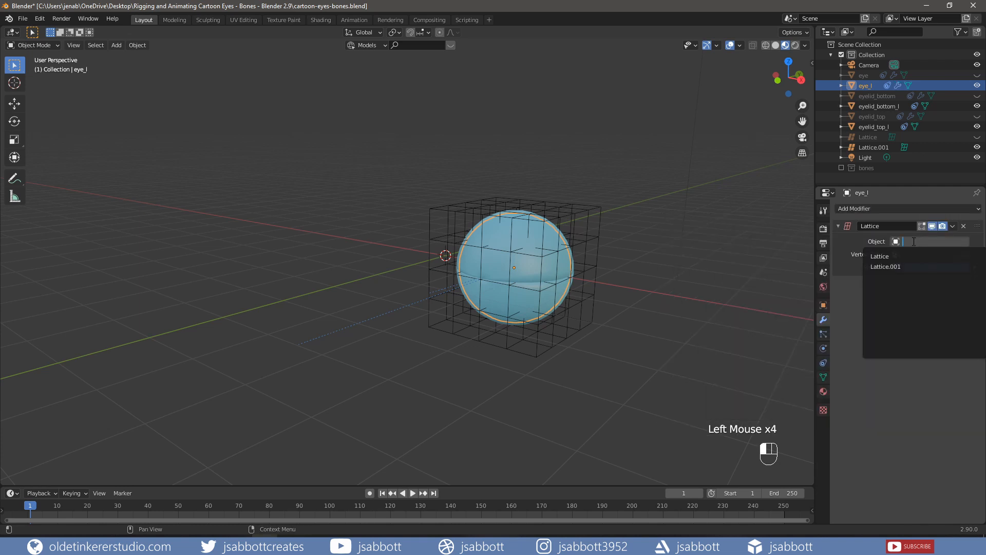
left_click(893, 266)
Add a Lattice modifier to eyelid_bottom_l with Lattice.001 as its object
left_click(886, 105)
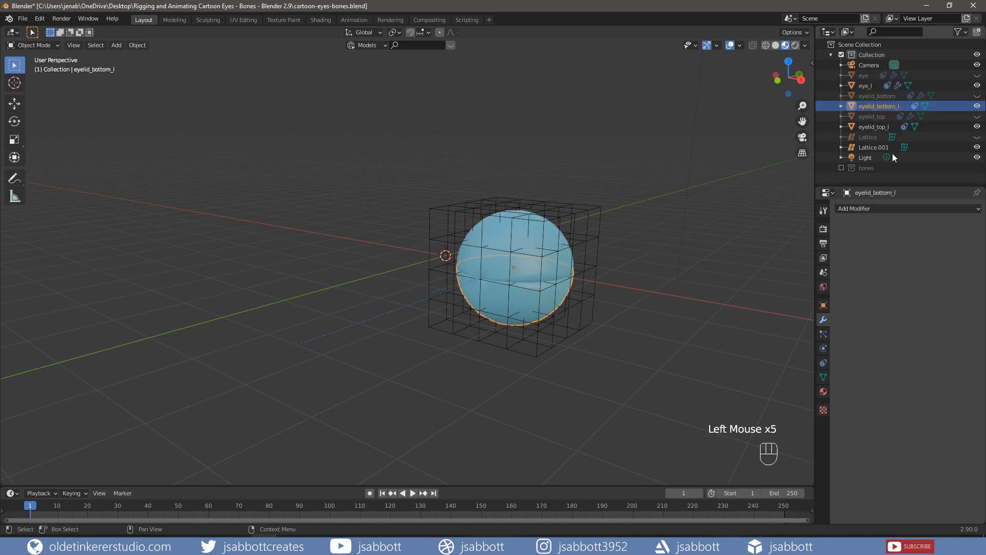
left_click(890, 209)
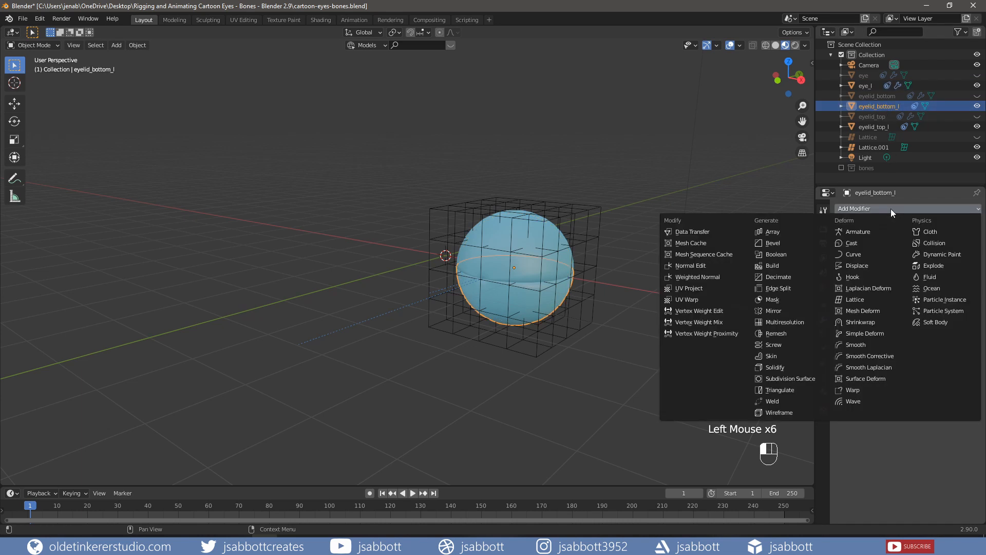
left_click(862, 301)
left_click(912, 242)
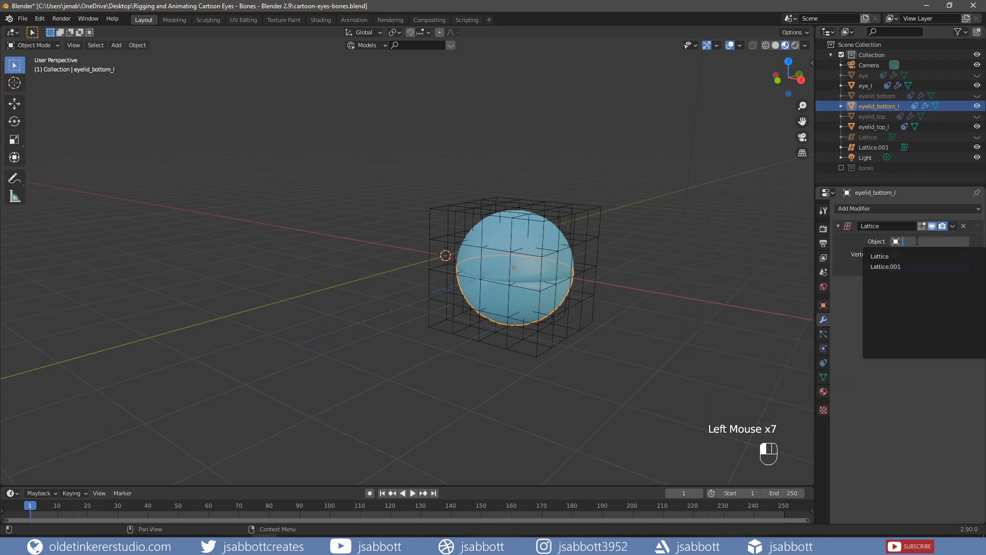
left_click(895, 267)
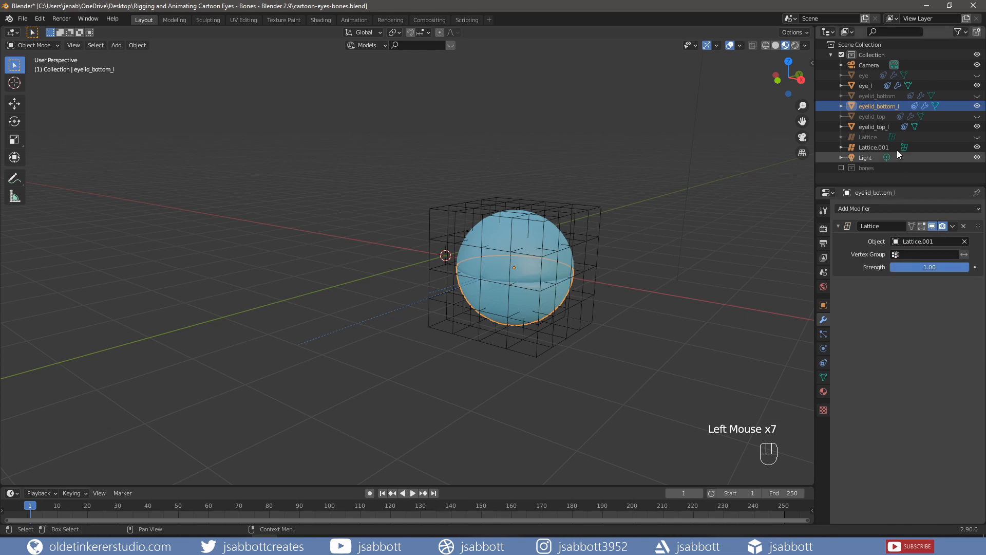
Add a Lattice modifier to eyelid_top_l with Lattice.001 as its object
left_click(881, 128)
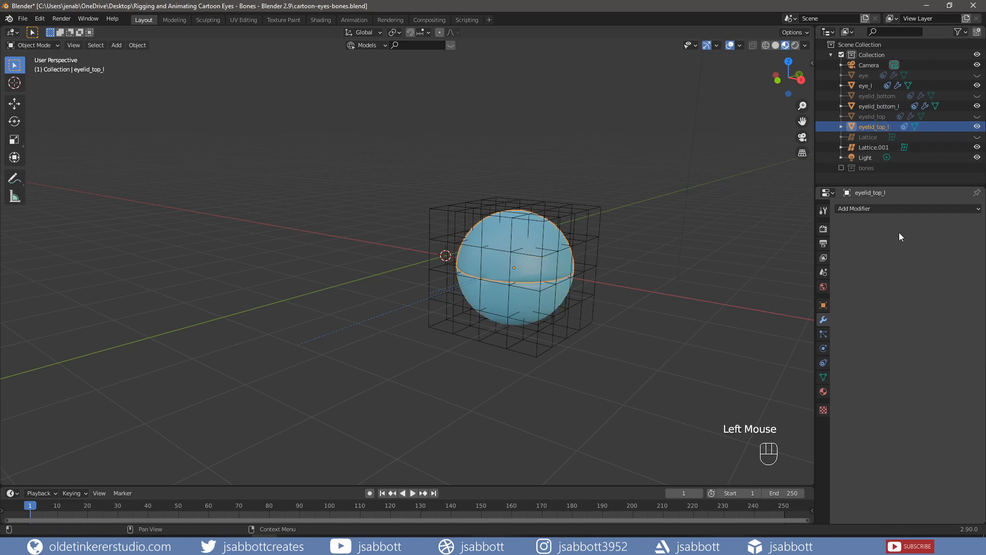
left_click(876, 208)
left_click(860, 300)
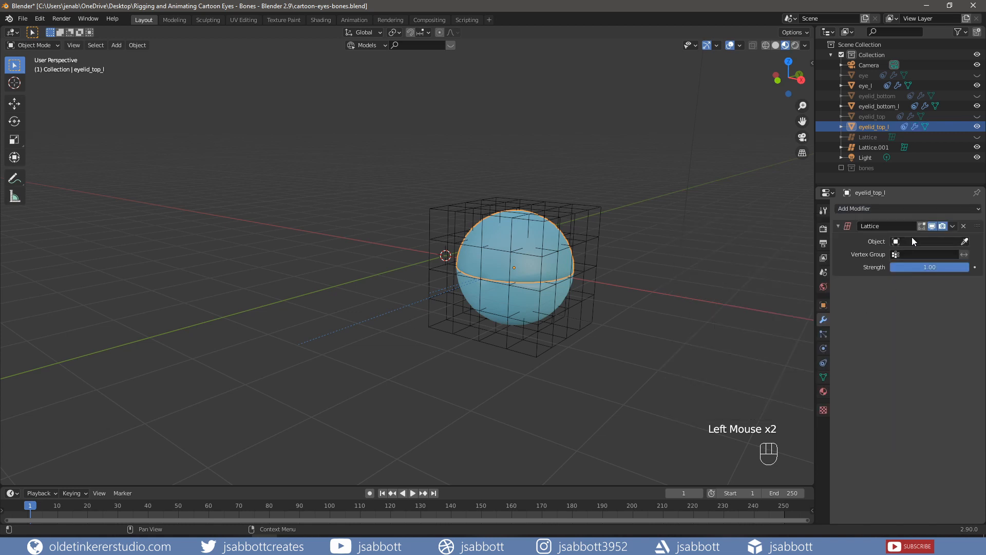
left_click(913, 241)
left_click(900, 267)
Unhide eye, eyelid_bottom, eyelid_top and the first Lattice in the viewport
left_click(977, 75)
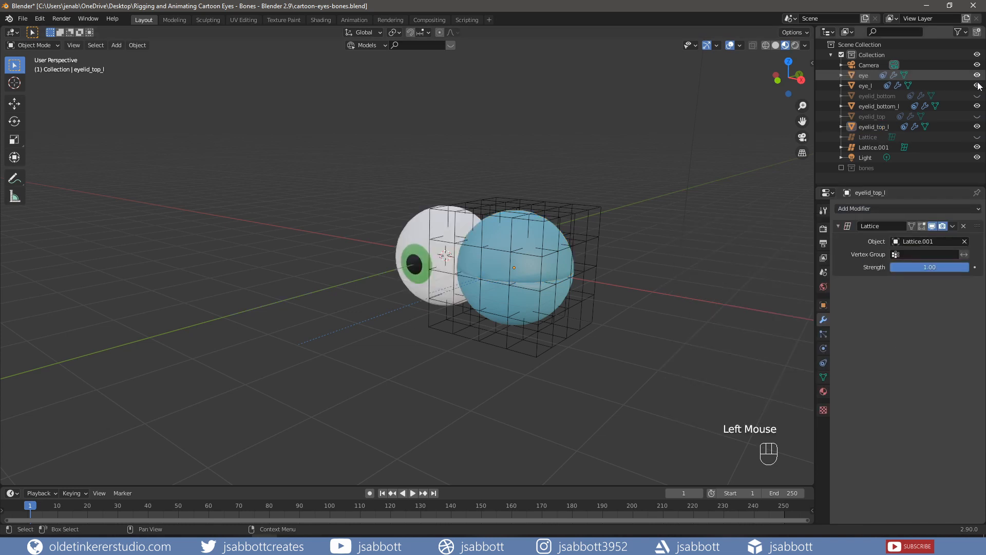
left_click(977, 96)
left_click(977, 116)
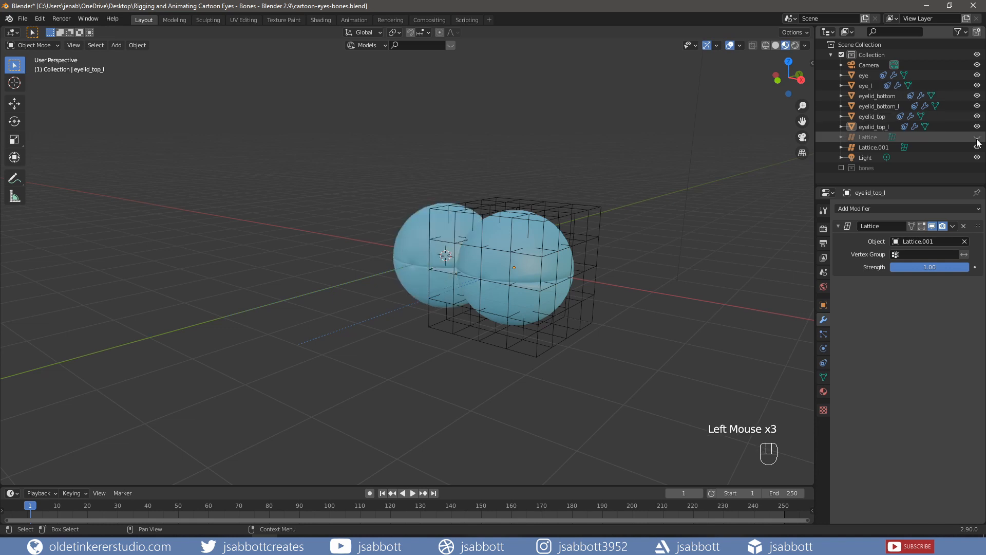
left_click(977, 137)
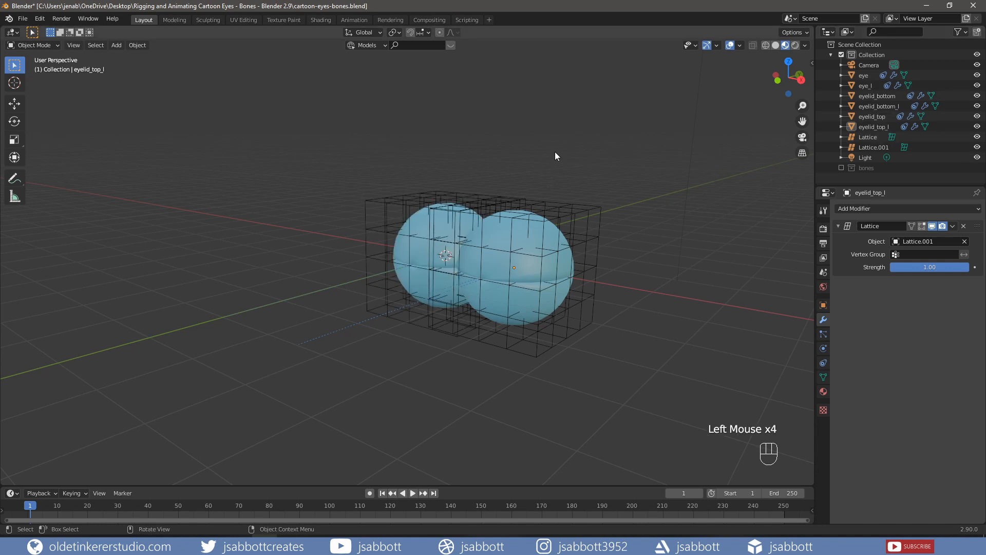
Try raising the upper back outer corner points of both lattices together by about 0.98 m in Edit Mode, undo the move and return to Object Mode
left_click(872, 137)
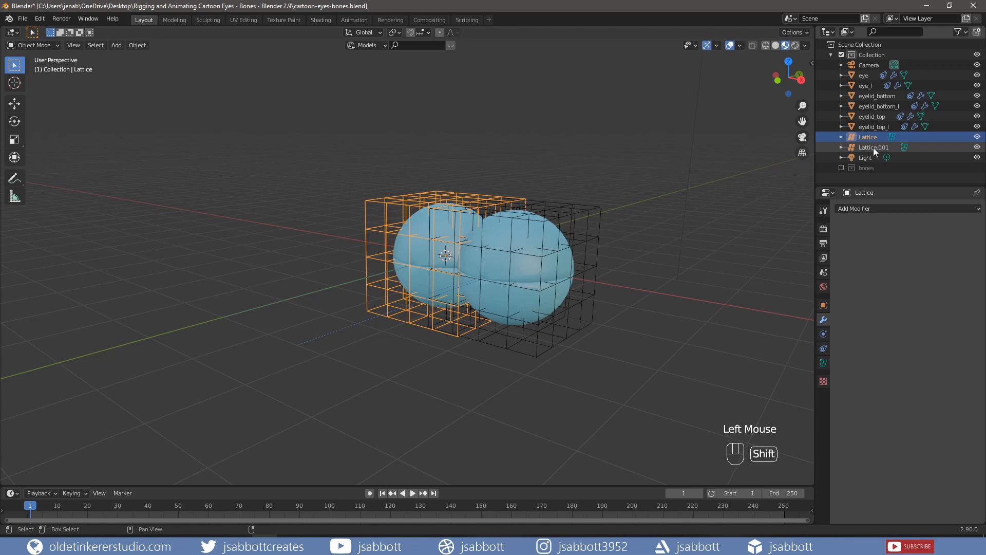
left_click(873, 147, "shift")
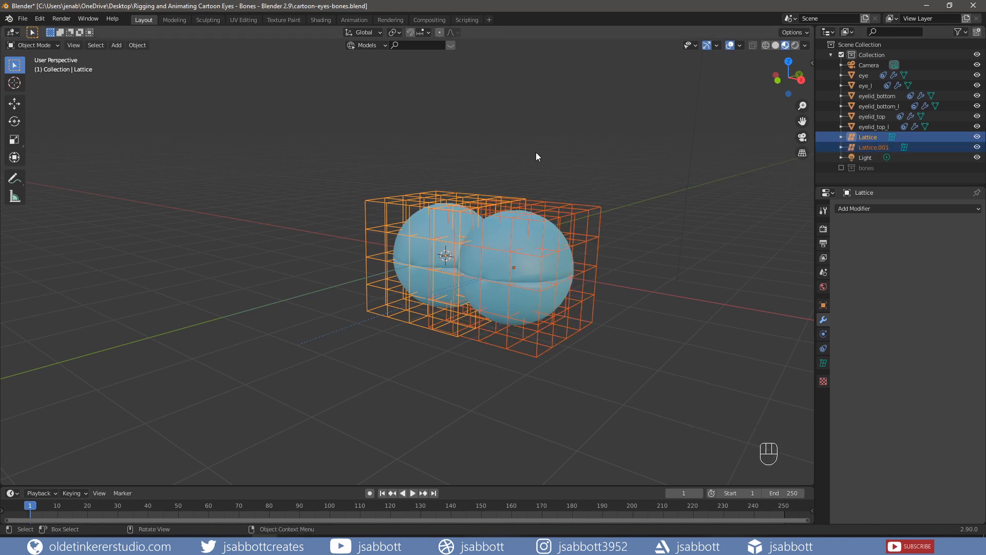
key("Tab")
middle_click_drag(463, 153, 396, 125)
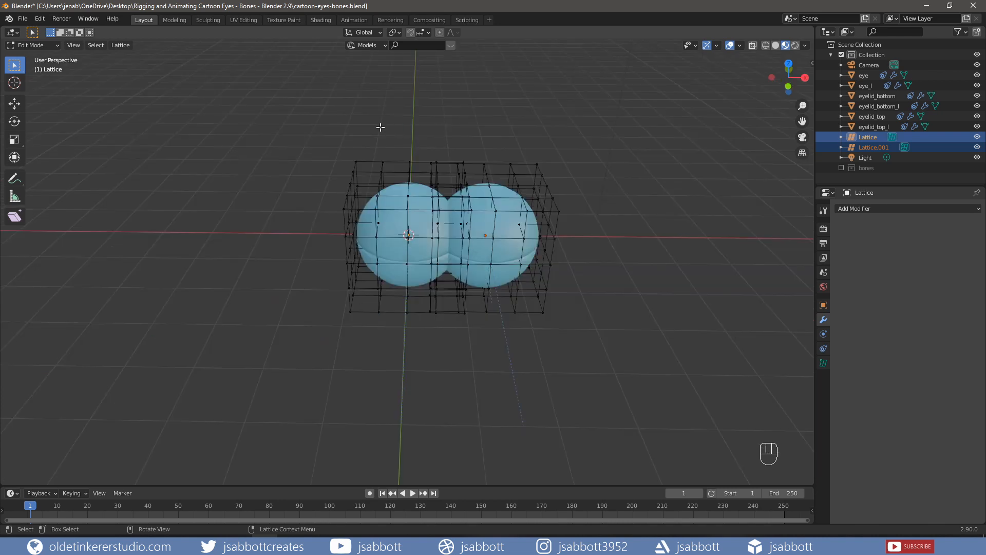
key("b")
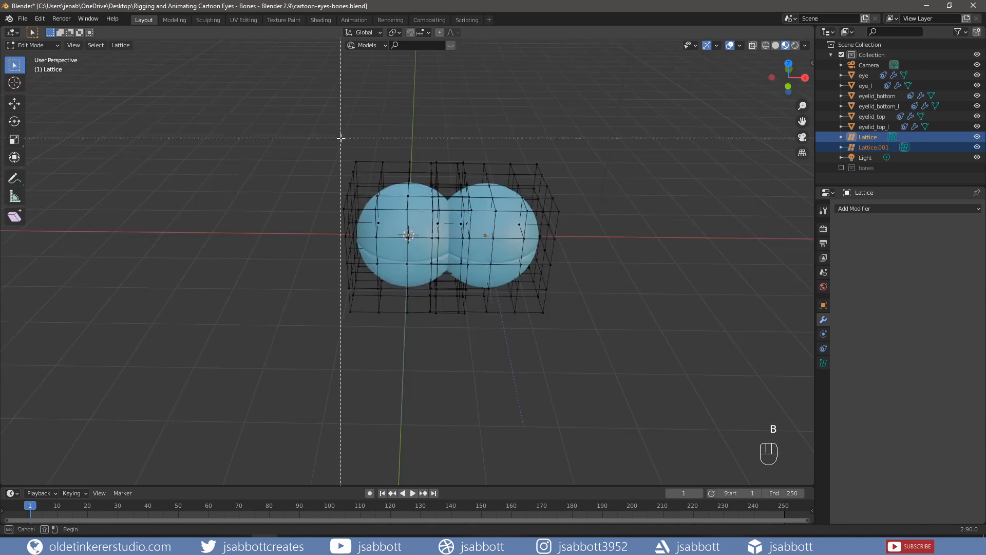
left_click_drag(340, 138, 391, 185)
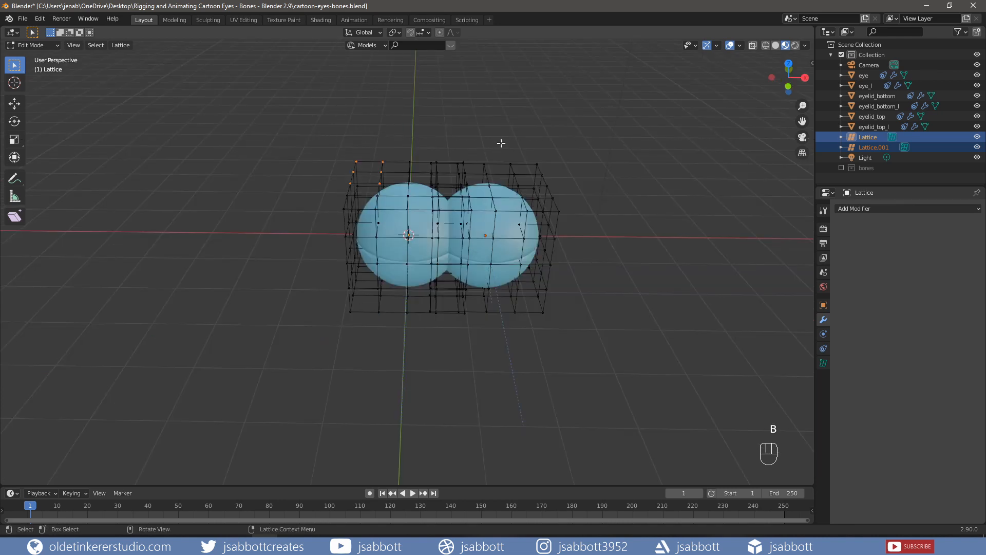
key("b")
left_click_drag(495, 143, 558, 204)
mouse_move(603, 267)
middle_mouse_down()
mouse_move(597, 273)
mouse_move(578, 253)
mouse_move(588, 263)
middle_mouse_up()
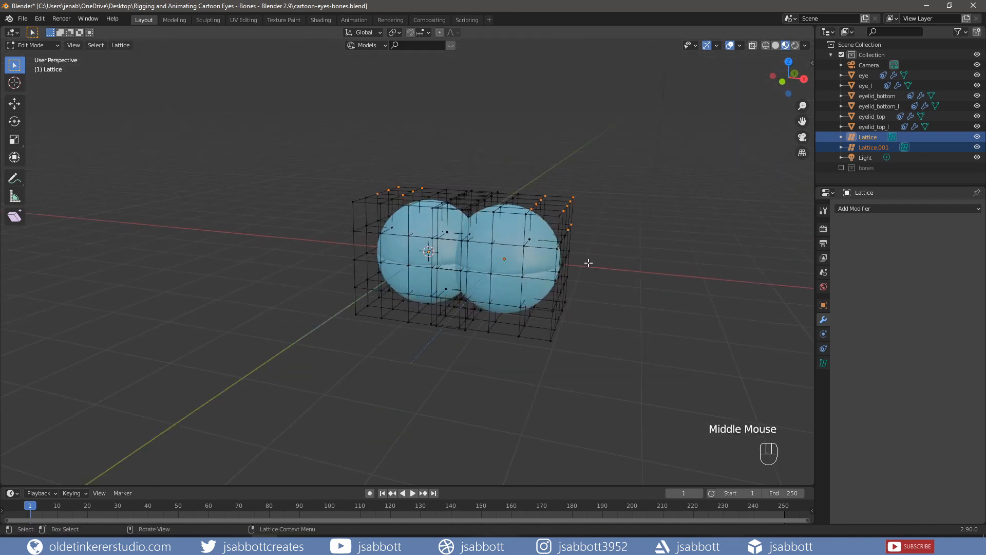
key("g")
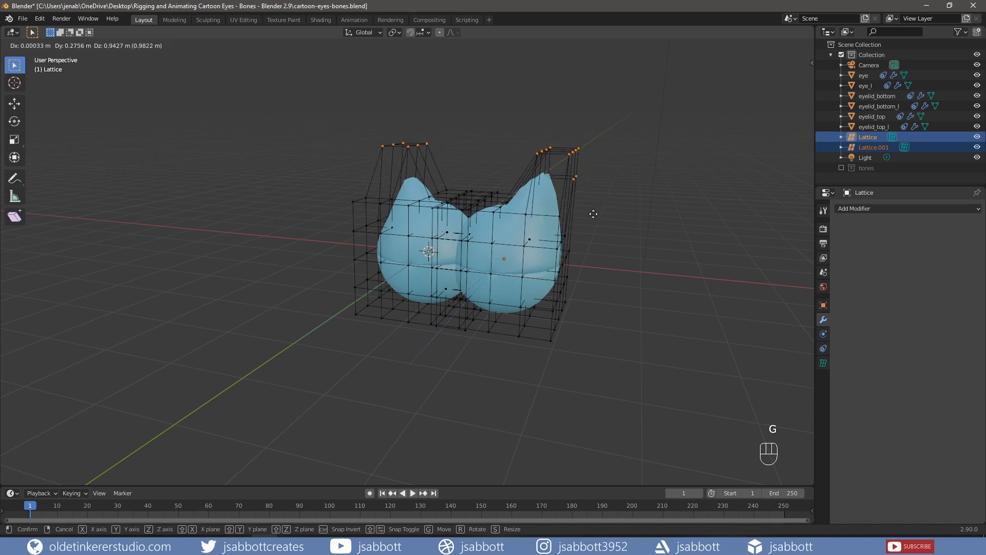
left_click(593, 214)
key("ctrl+z")
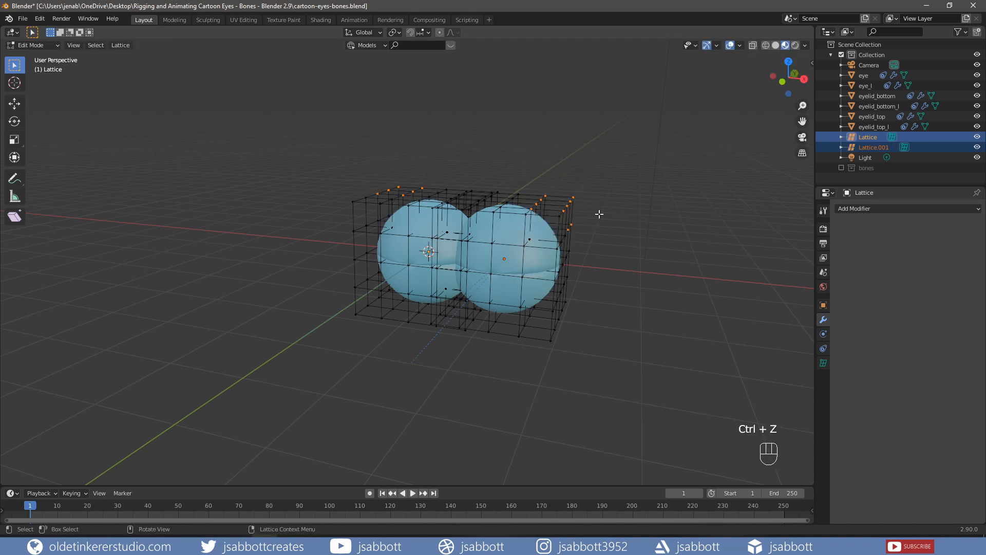
key("Tab")
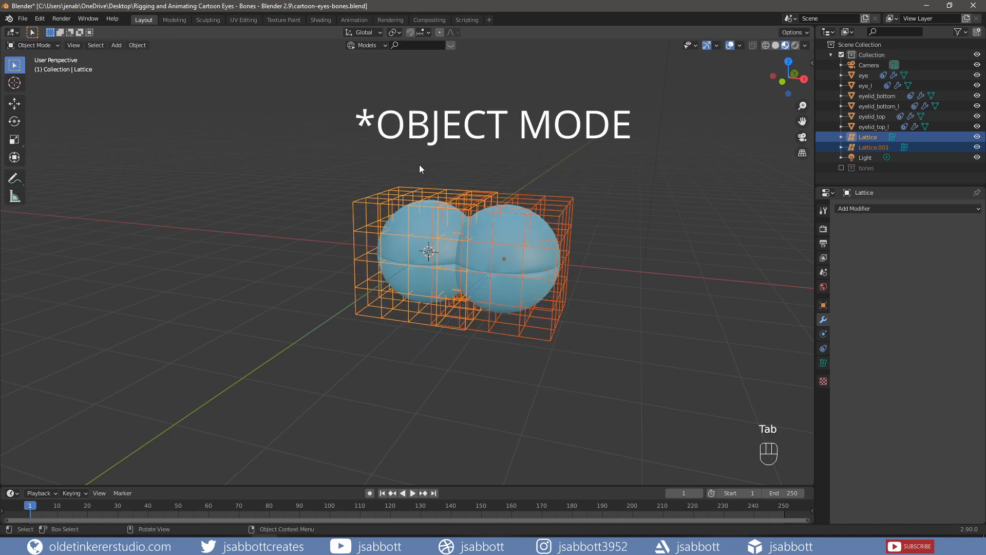
Show the bones collection and test the eyelids by rotating eyelid_controller about -29.8° around X
left_click(841, 168)
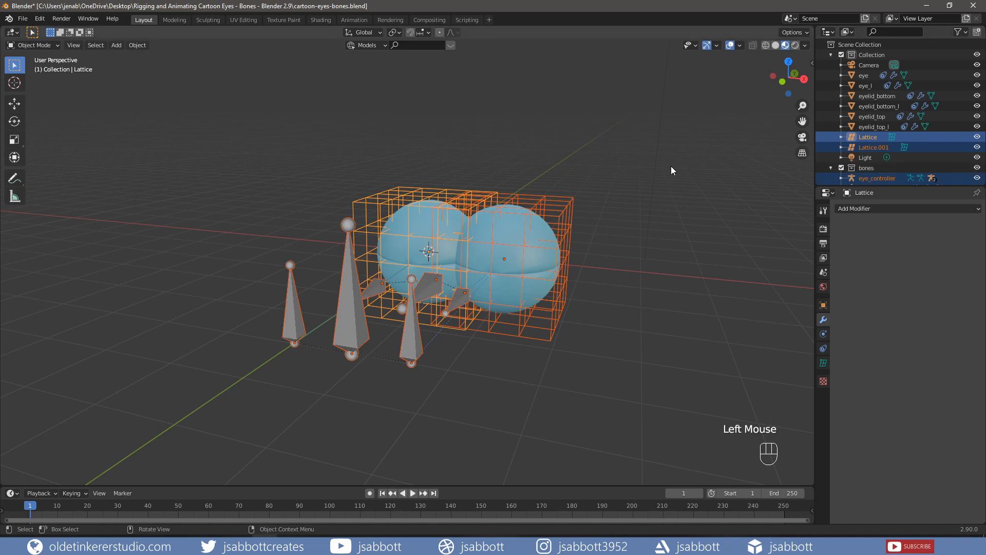
middle_click_drag(648, 152, 418, 319)
left_click(415, 316)
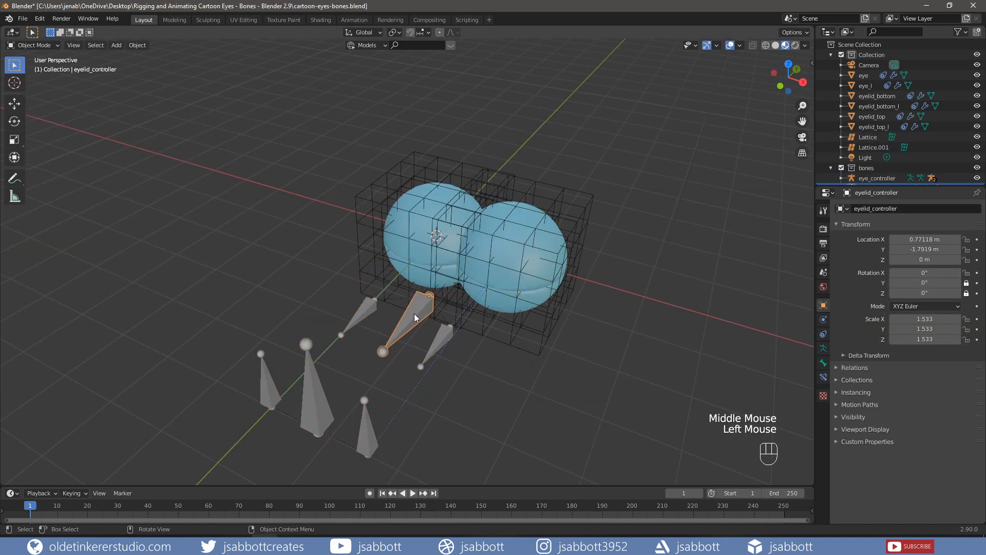
key("r")
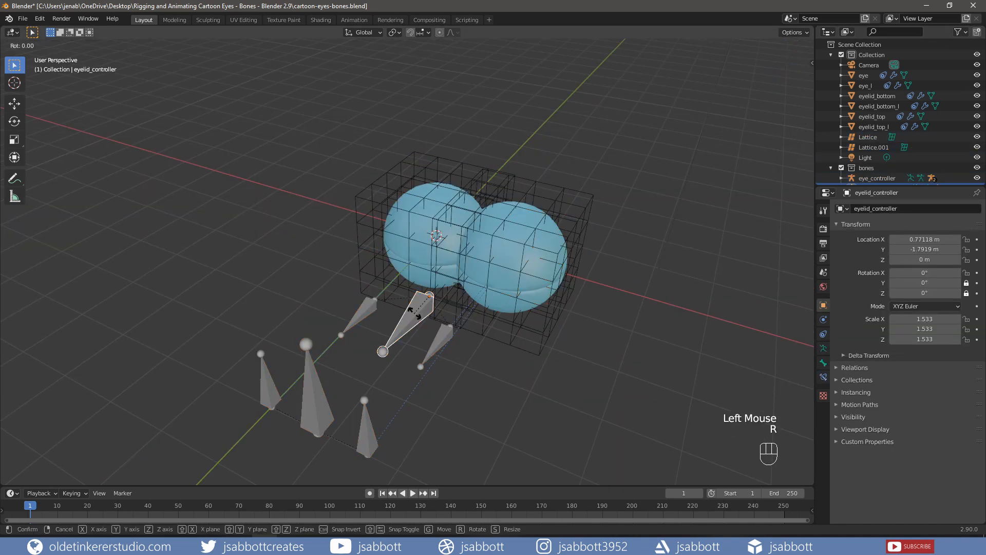
left_click(417, 301)
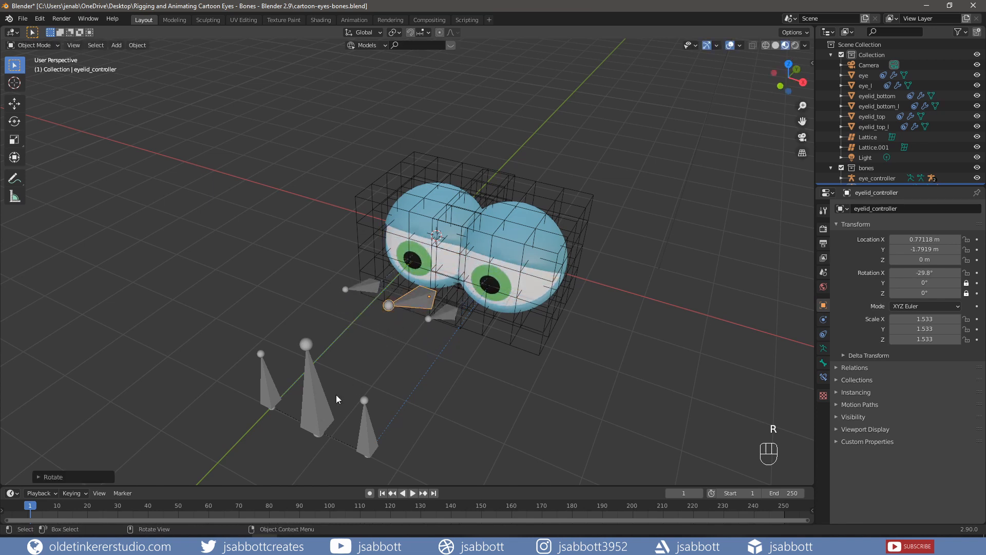
Test the gaze by moving eye_controller, and undo both its move and the eyelid controller's rotation
left_click(316, 396)
key("g")
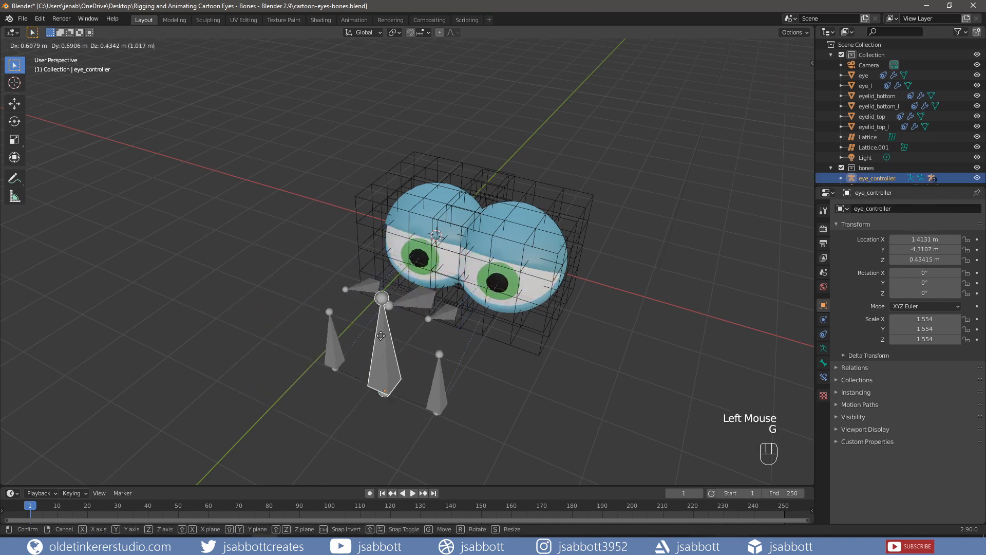
left_click(294, 328)
key("ctrl+z")
key("ctrl+z")
key("ctrl+z")
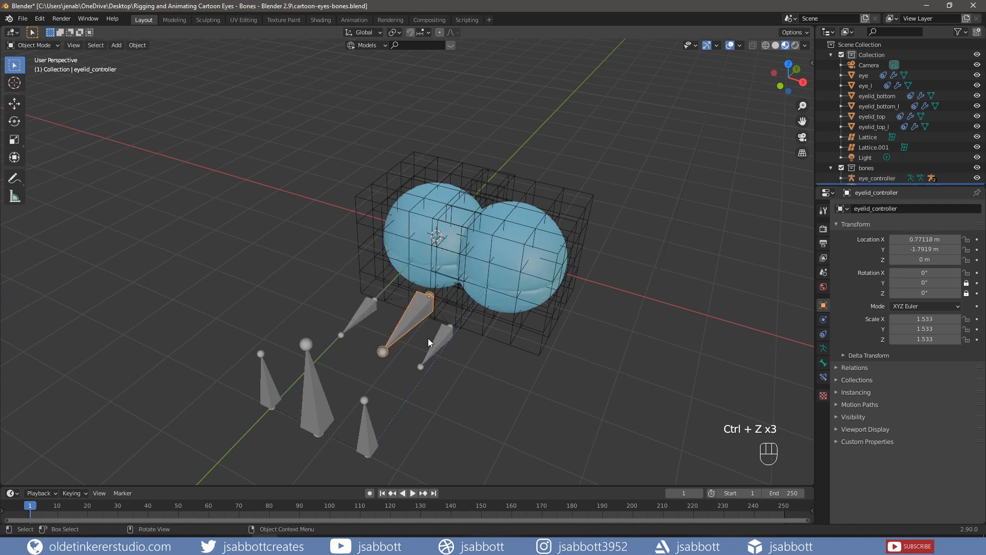
Save the file and switch to the Animation workspace
key("ctrl+s")
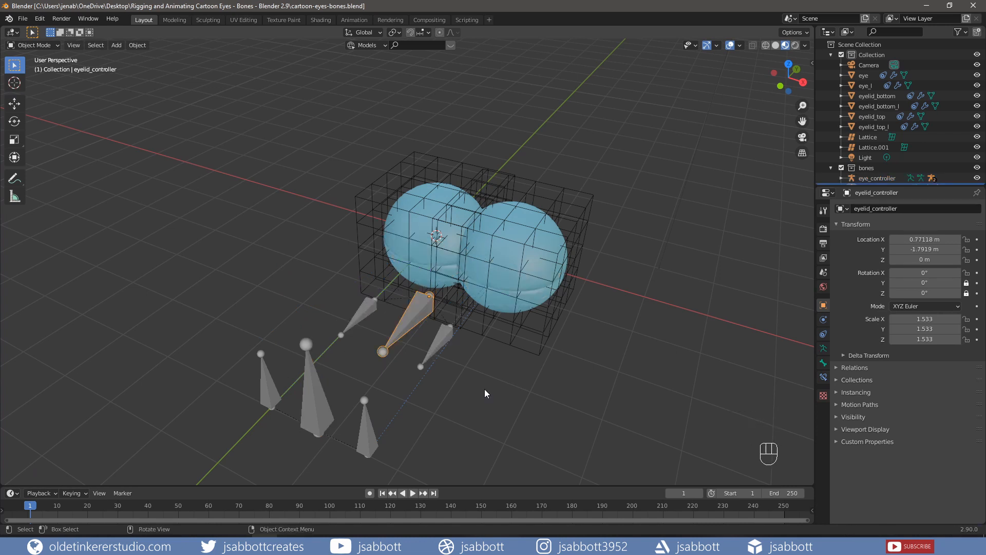
left_click(485, 391)
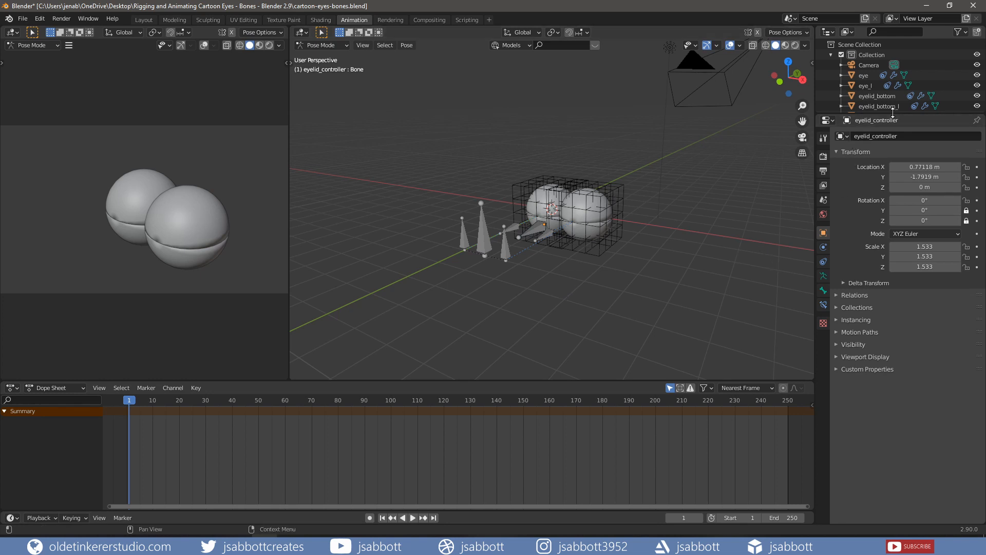
Exclude the bones collection from the view layer and open Lattice and Lattice.001 together in Edit Mode
left_click_drag(893, 112, 893, 223)
left_click(841, 168)
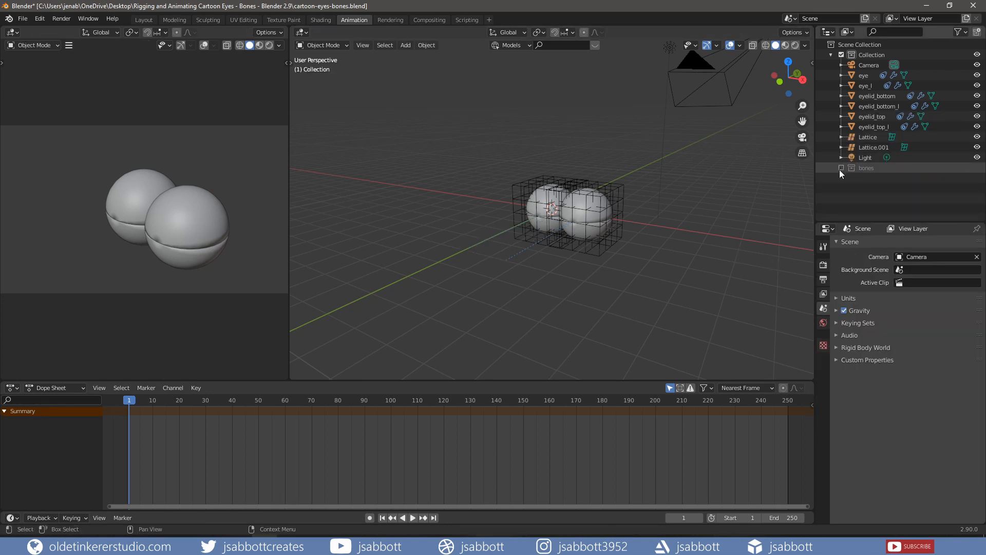
left_click(881, 139)
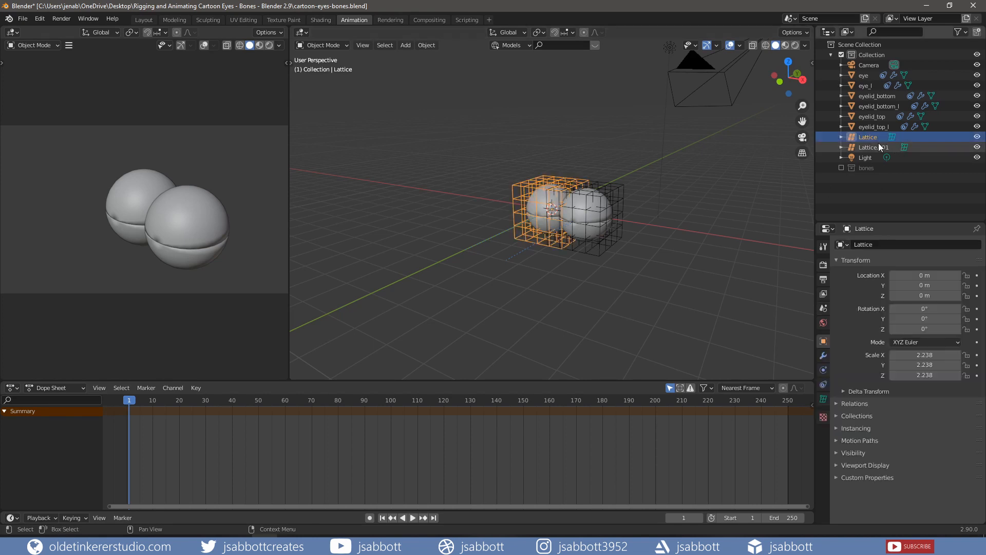
left_click(878, 146, "ctrl")
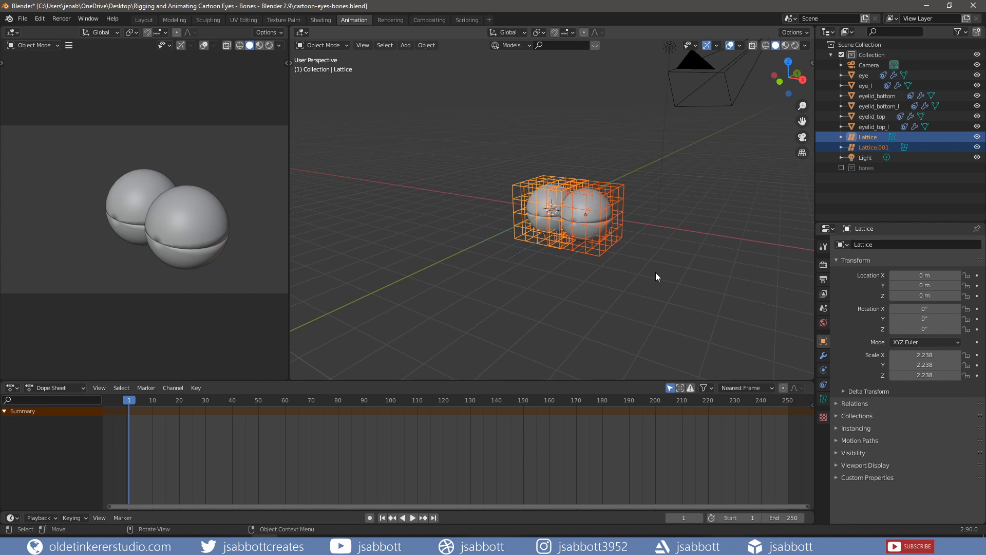
key("Tab")
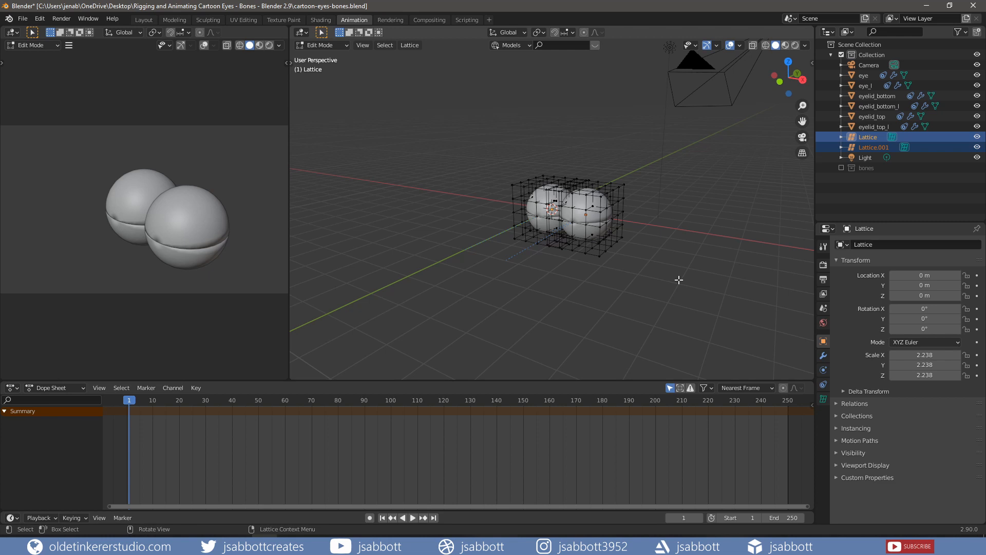
Insert an AnimAll keyframe with Points enabled for all points of both lattices at frame 1
key("n")
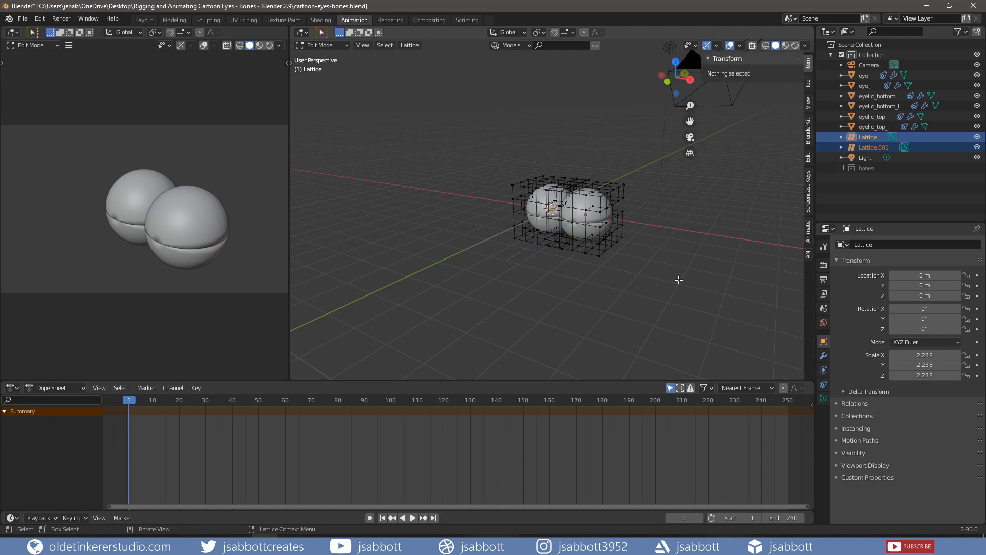
left_click(808, 237)
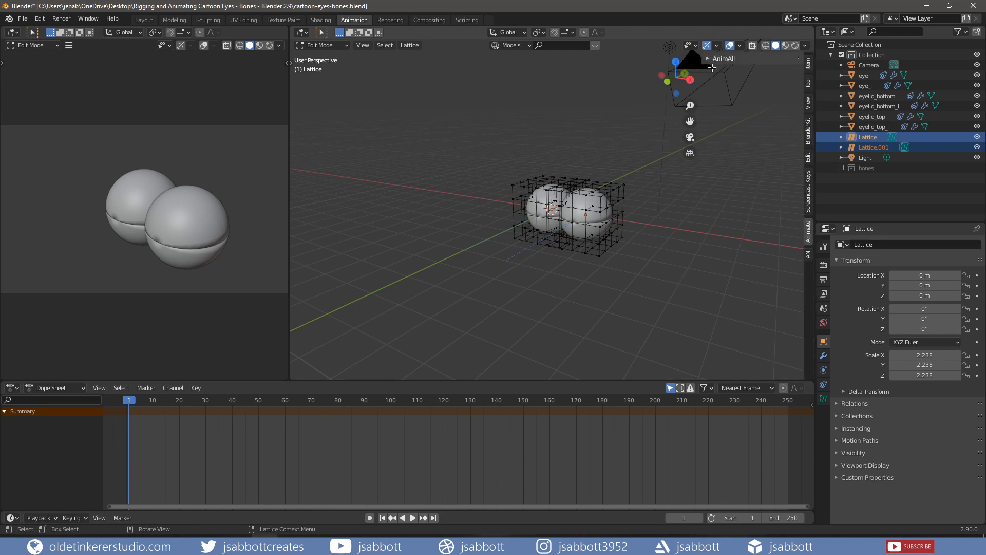
left_click(707, 58)
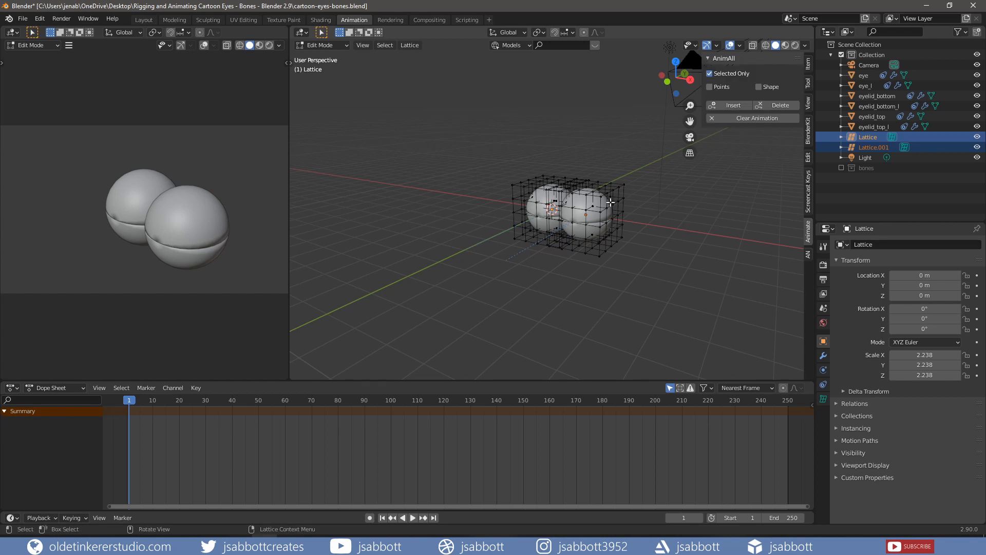
key("a")
left_click(711, 87)
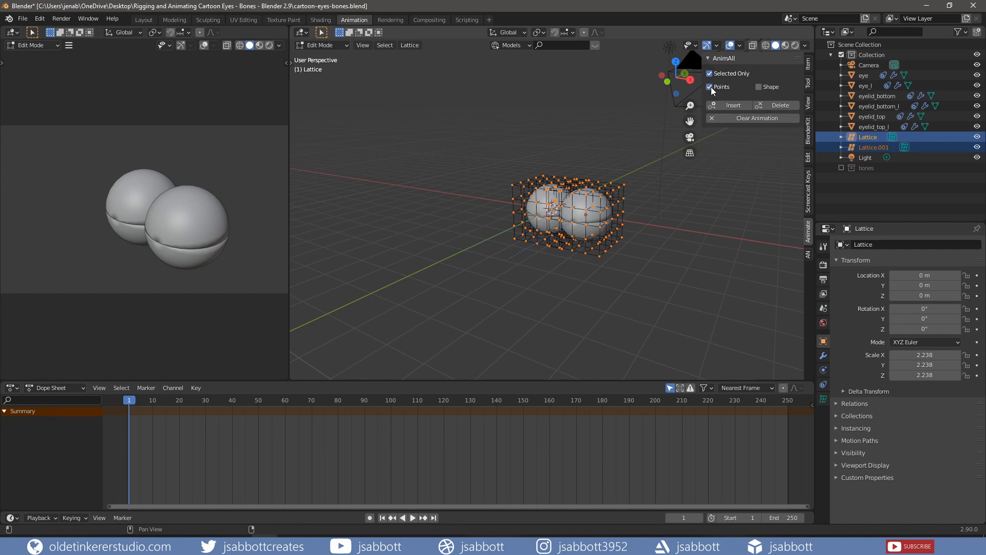
left_click(729, 106)
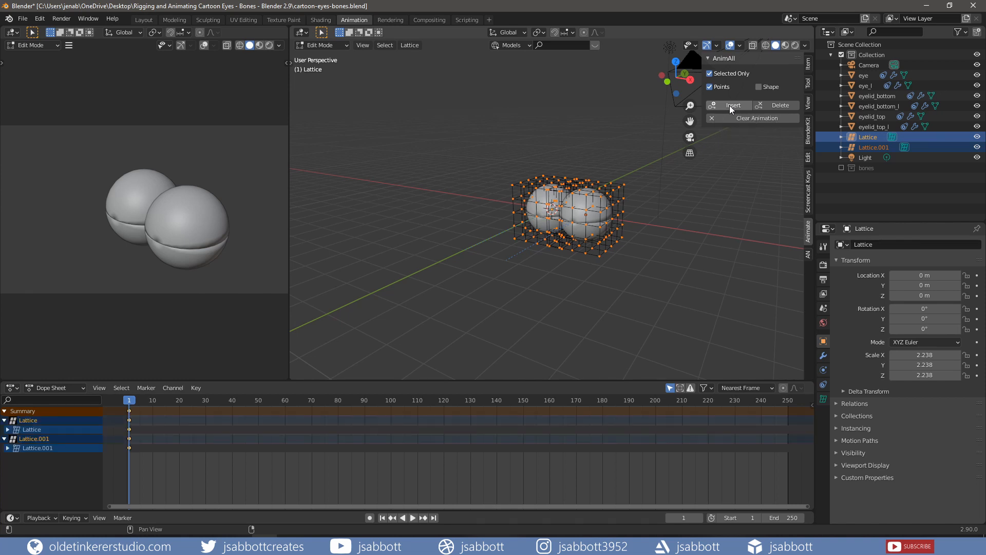
At frame 30, scale all lattice points along Z by about 1.06 and insert an AnimAll keyframe
key("space")
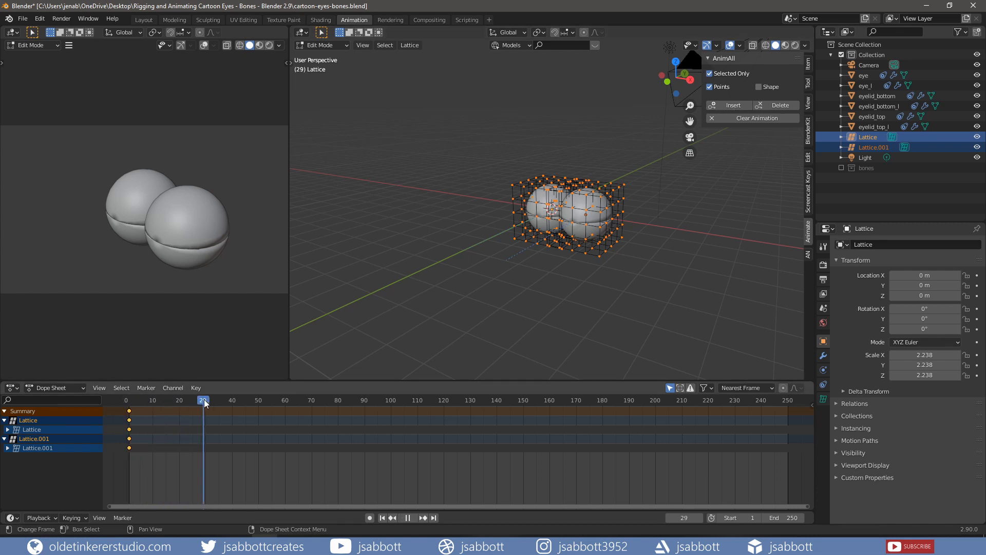
key("space")
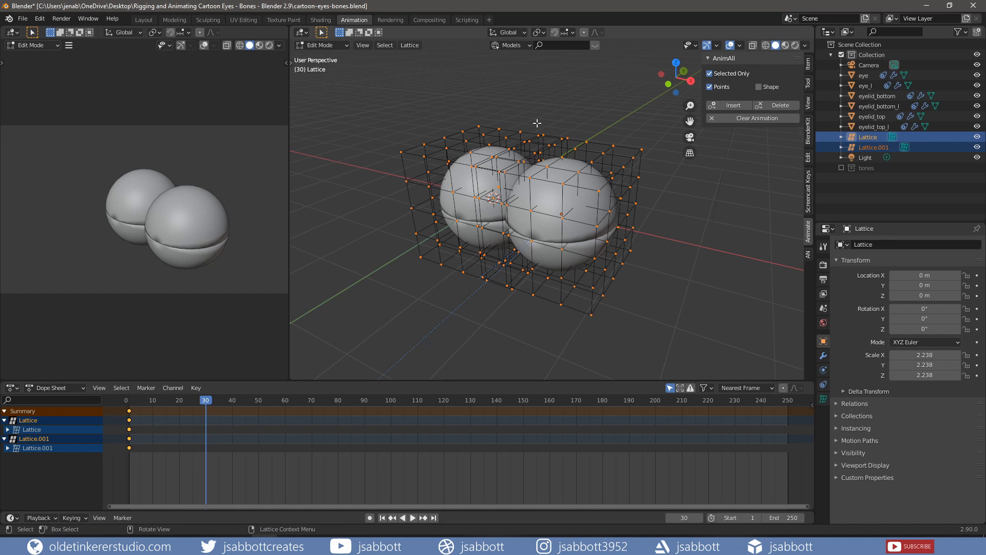
key("KP_1")
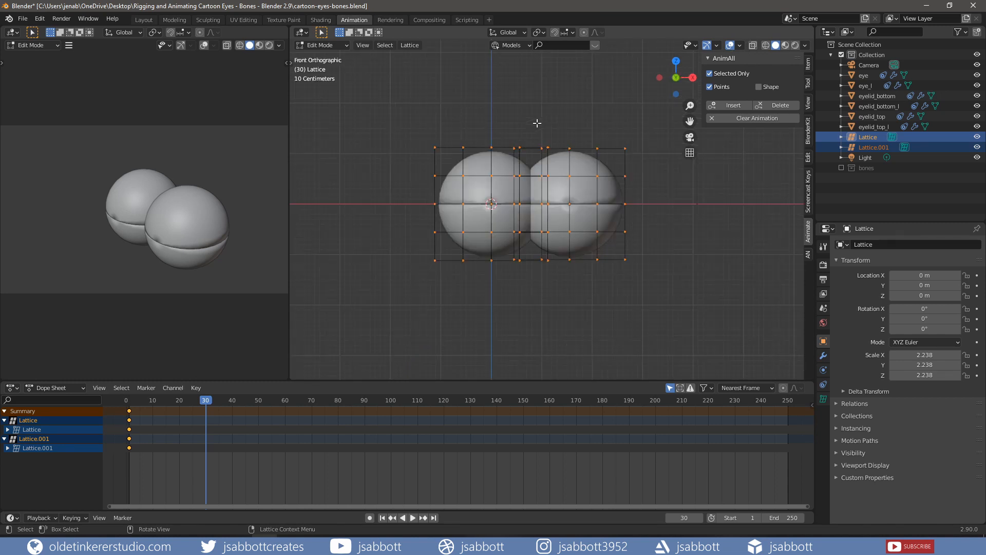
key("s")
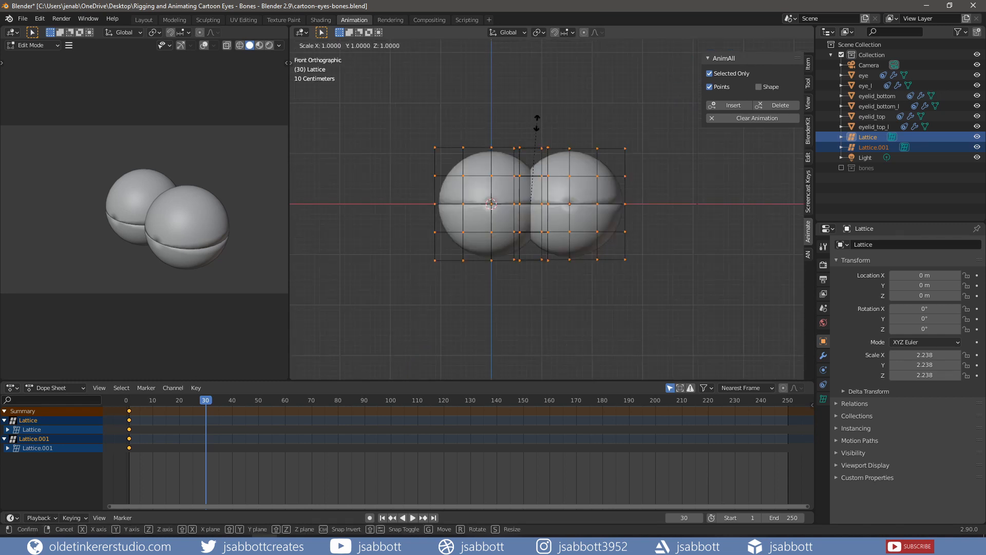
key("z")
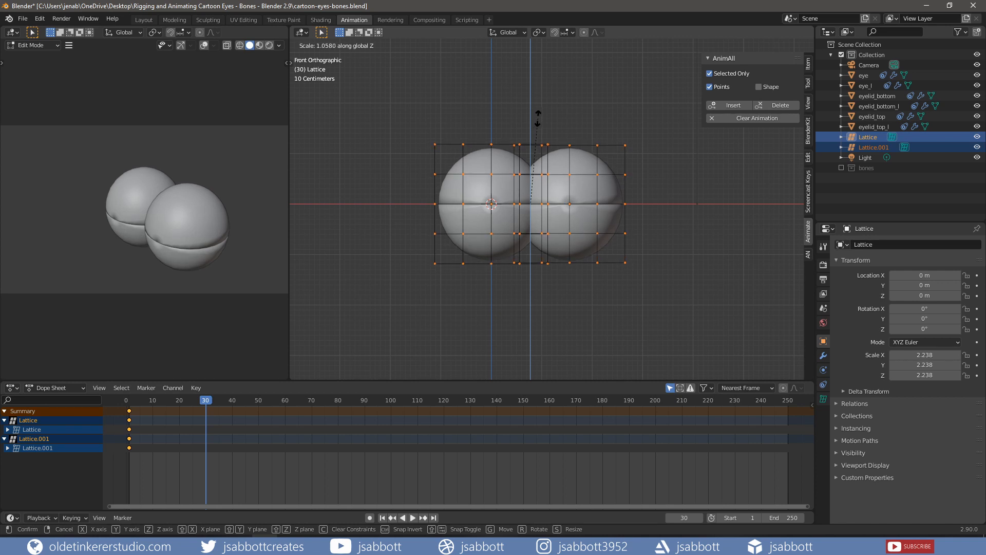
left_click(538, 116)
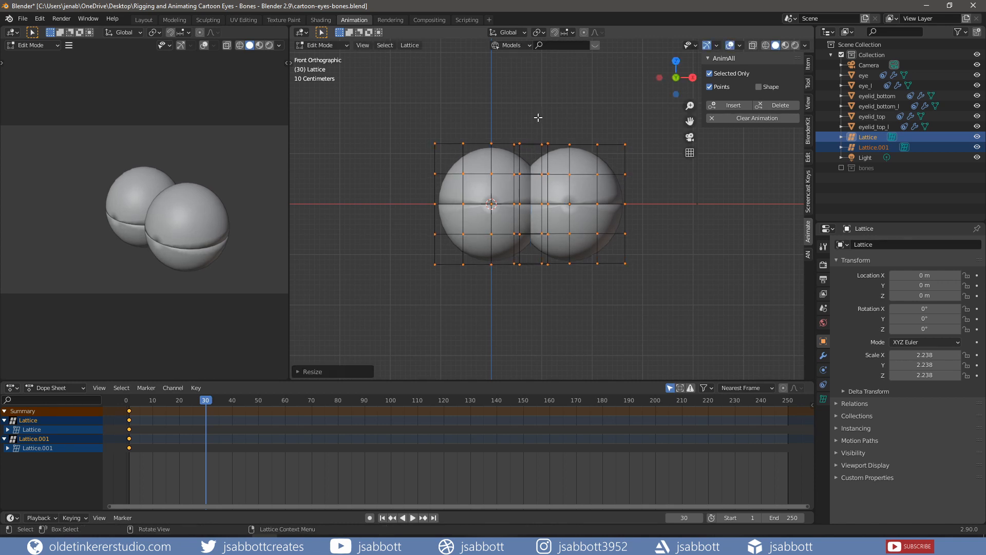
left_click(738, 108)
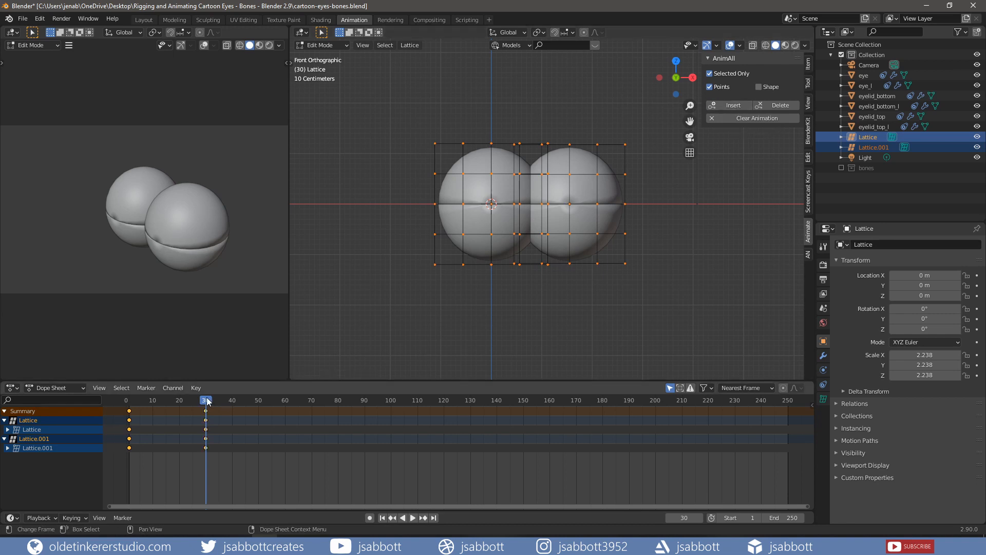
Repeat the lattices' frame 1 keyframes at frame 45 and set the animation's end frame to 45
left_click_drag(206, 400, 245, 403)
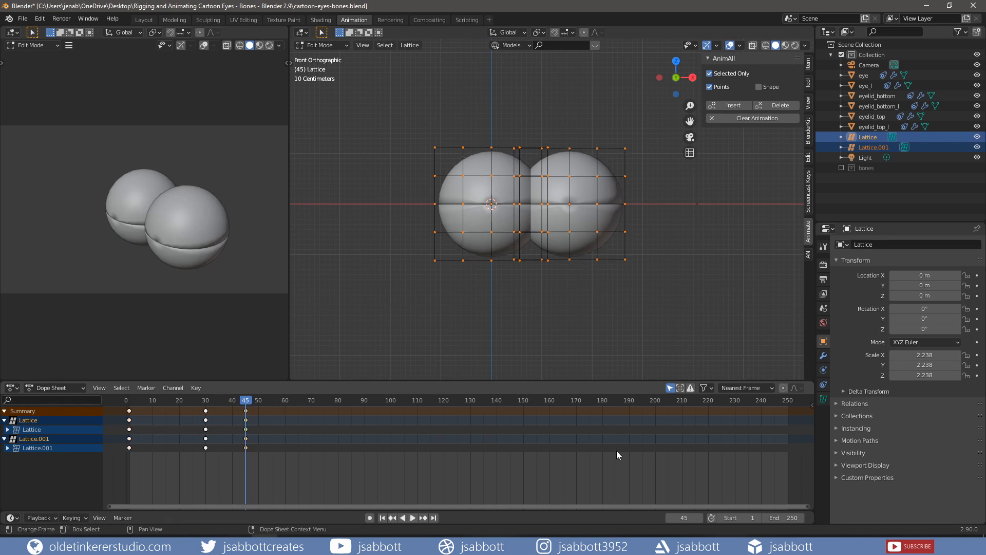
left_click(782, 518)
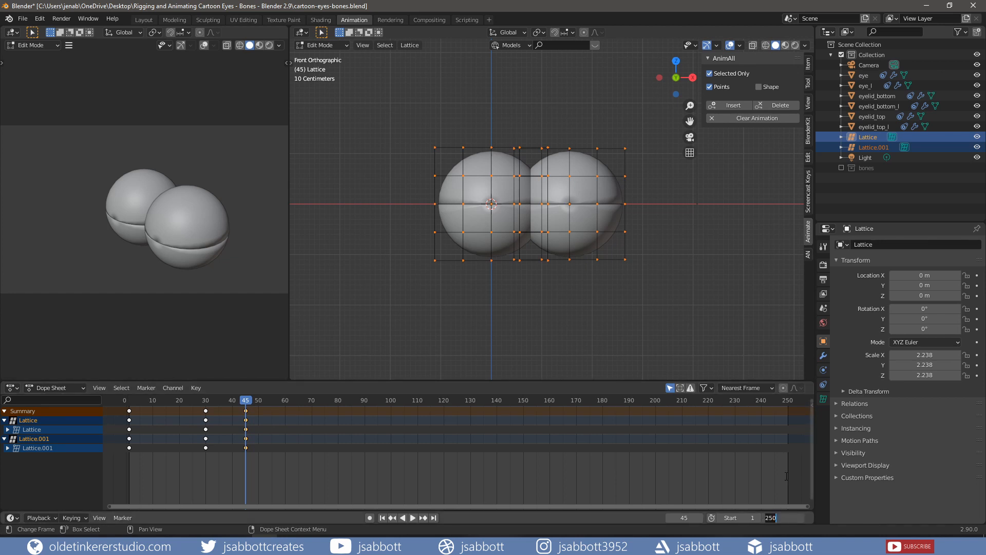
type("45")
key("Return")
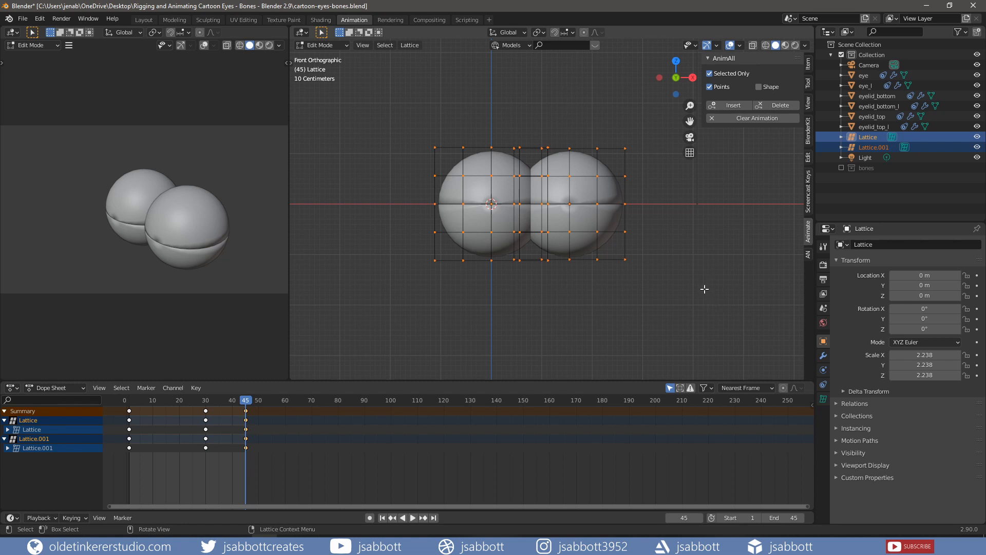
Hide both lattices, show the bones collection again and return to Object Mode
key("n")
left_click(976, 137)
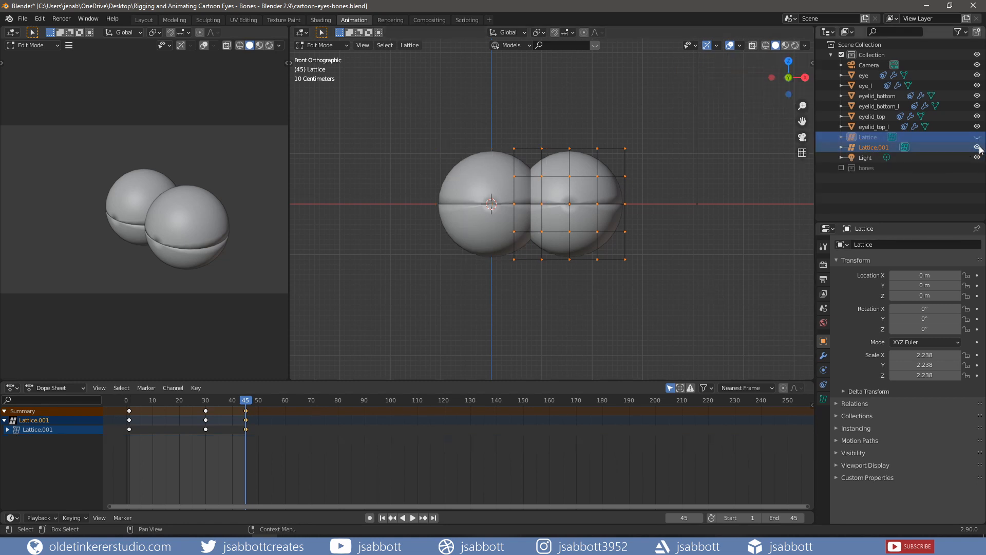
left_click(977, 147)
left_click(841, 167)
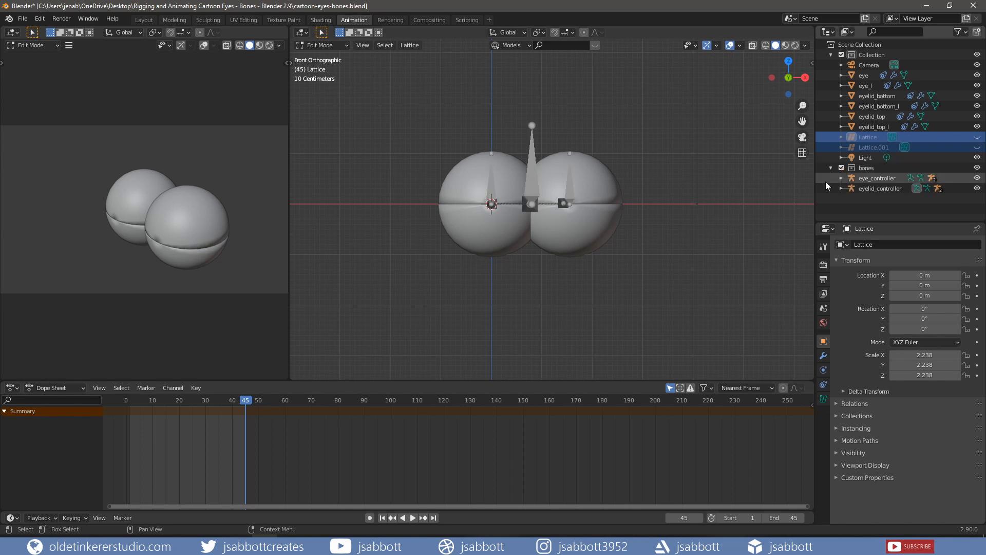
middle_click_drag(679, 258, 557, 227)
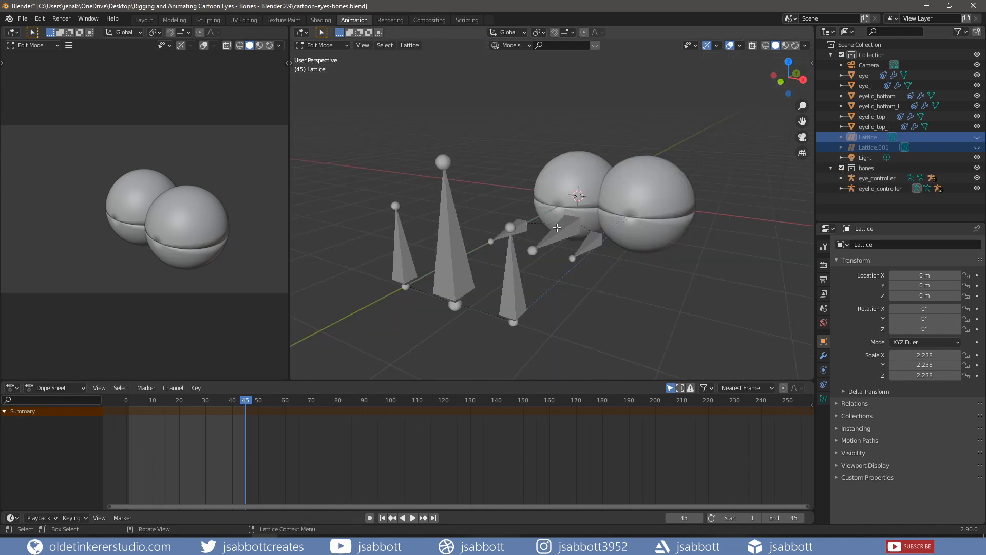
key("Tab")
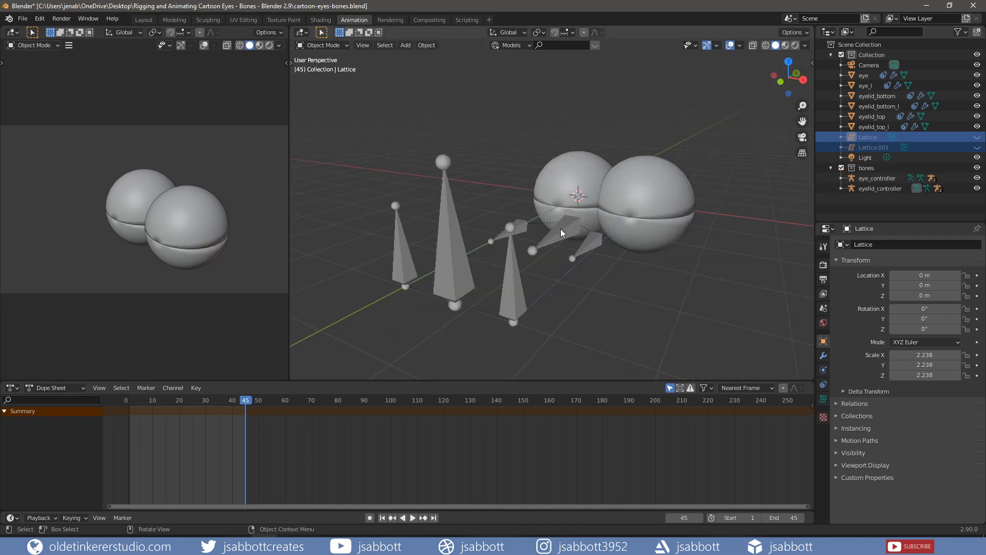
Open the eyelids by rotating eyelid_controller to about -35.8° around X, and display the main viewport in Material Preview
left_click(562, 232)
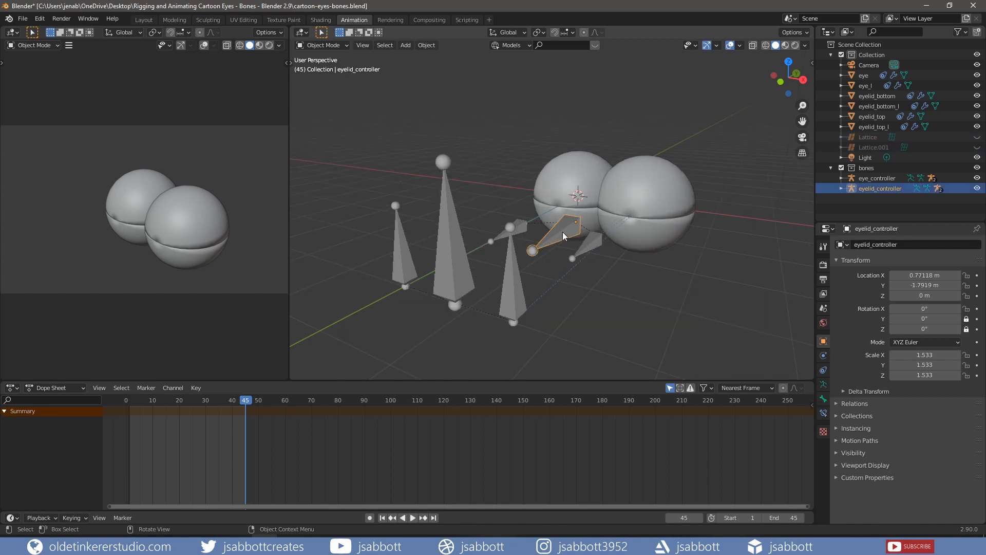
key("r")
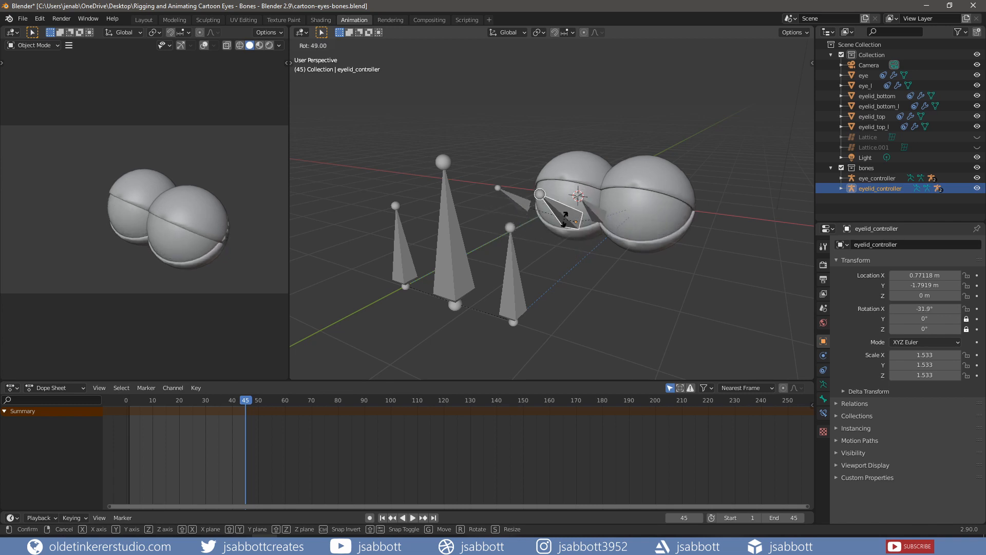
left_click(564, 219)
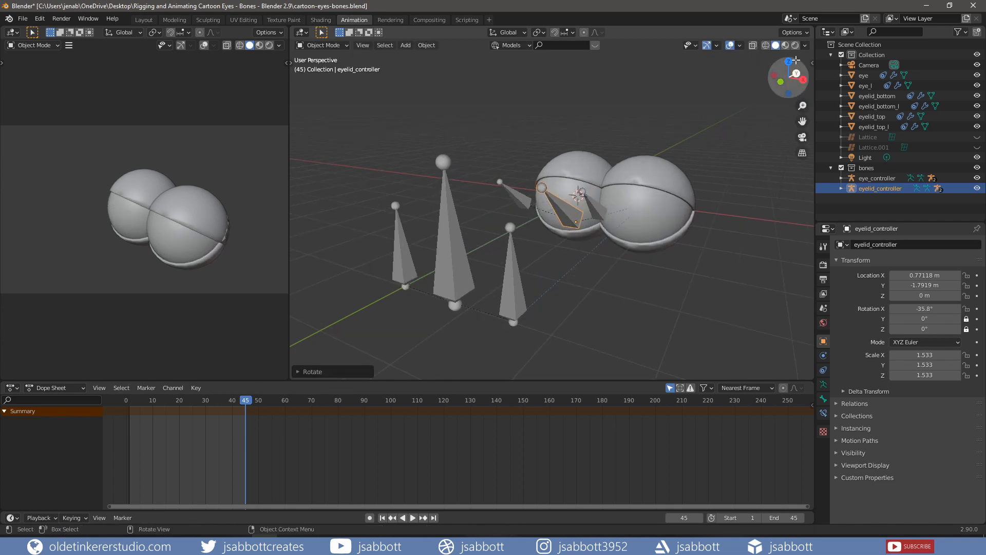
left_click(785, 46)
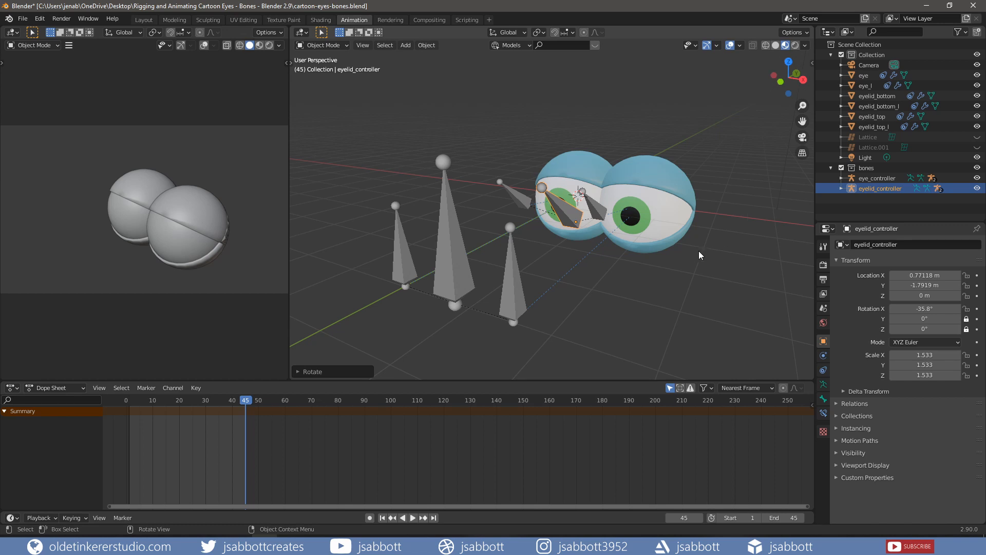
Insert Location & Rotation keyframes at frame 1 for all six eye and eyelid bones
left_click_drag(246, 400, 129, 401)
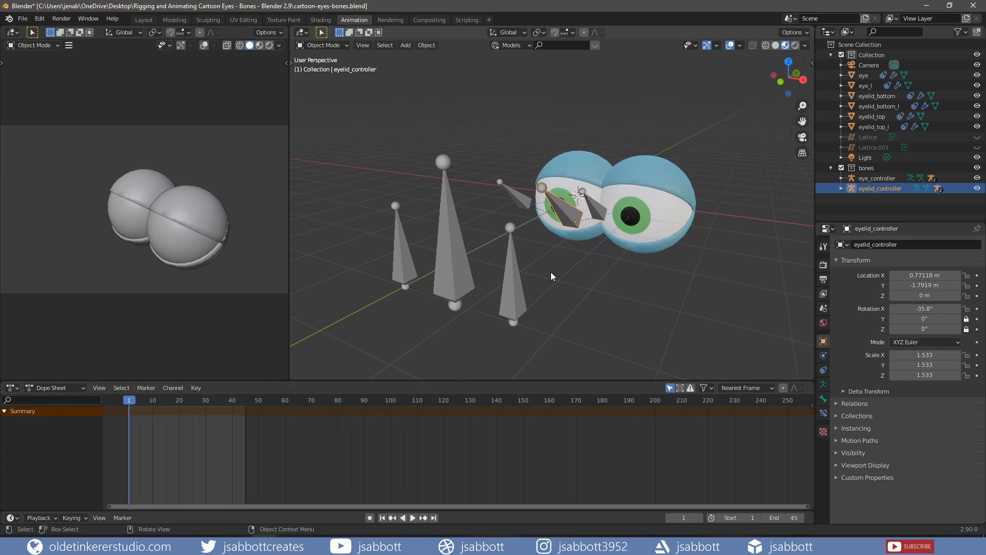
left_click(557, 206)
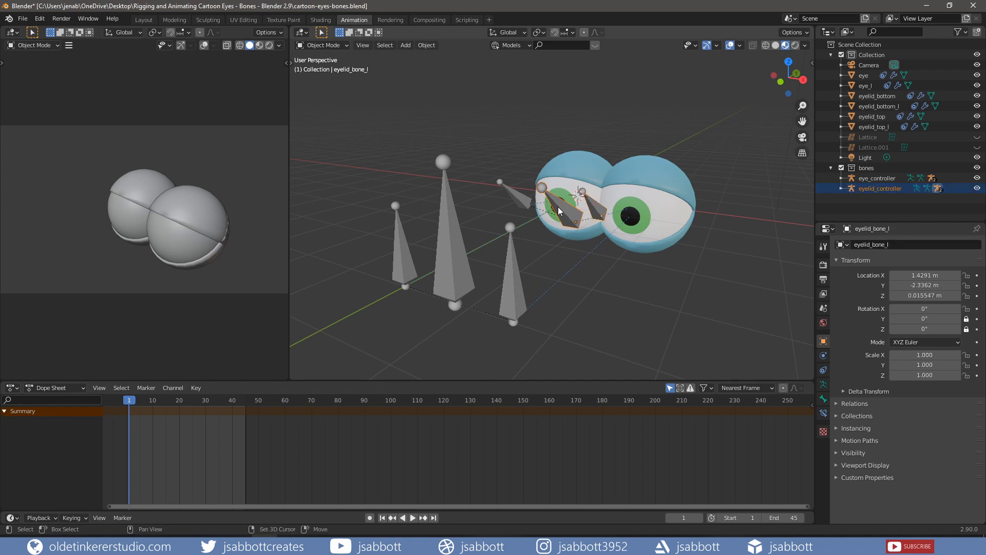
left_click(518, 198, "shift")
left_click(507, 278, "shift")
left_click(454, 269, "shift")
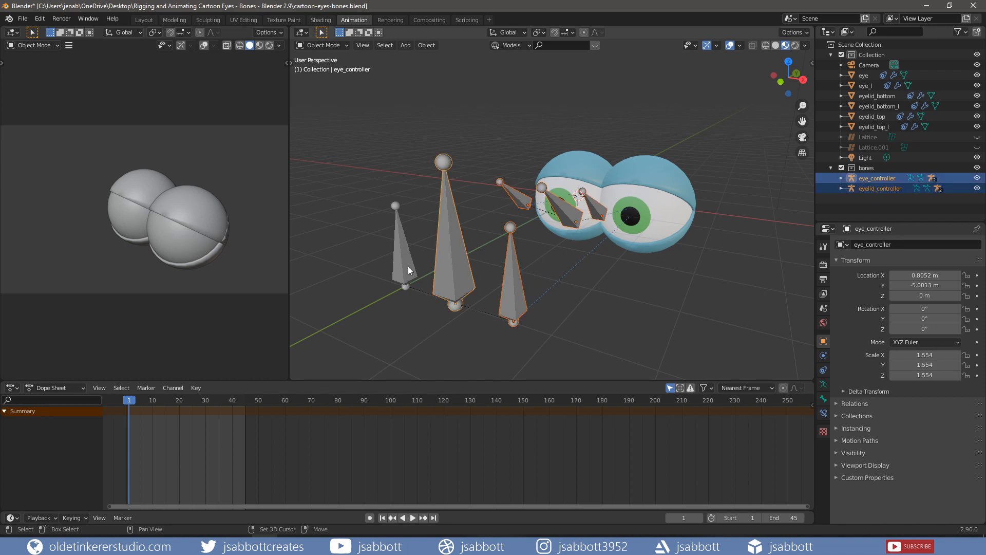
left_click(408, 266, "shift")
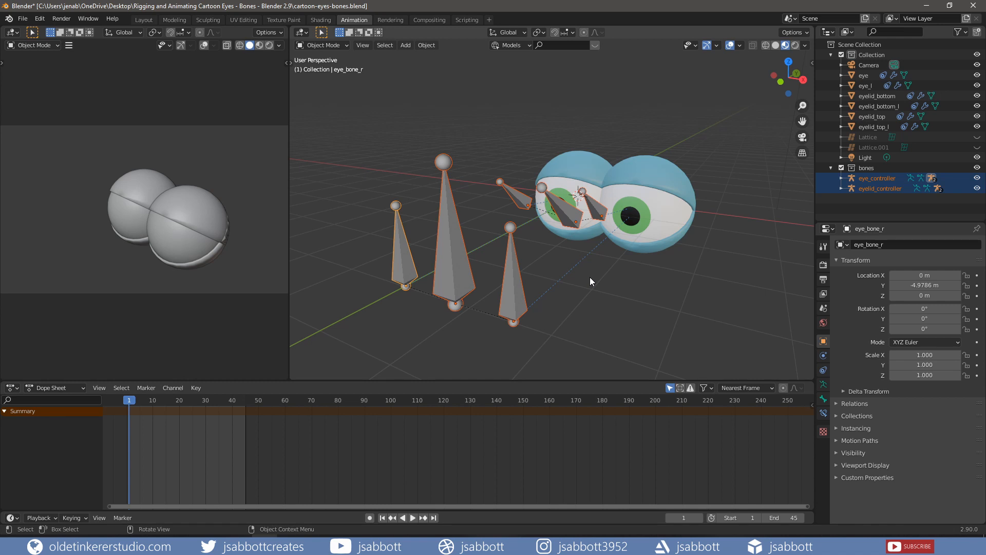
key("i")
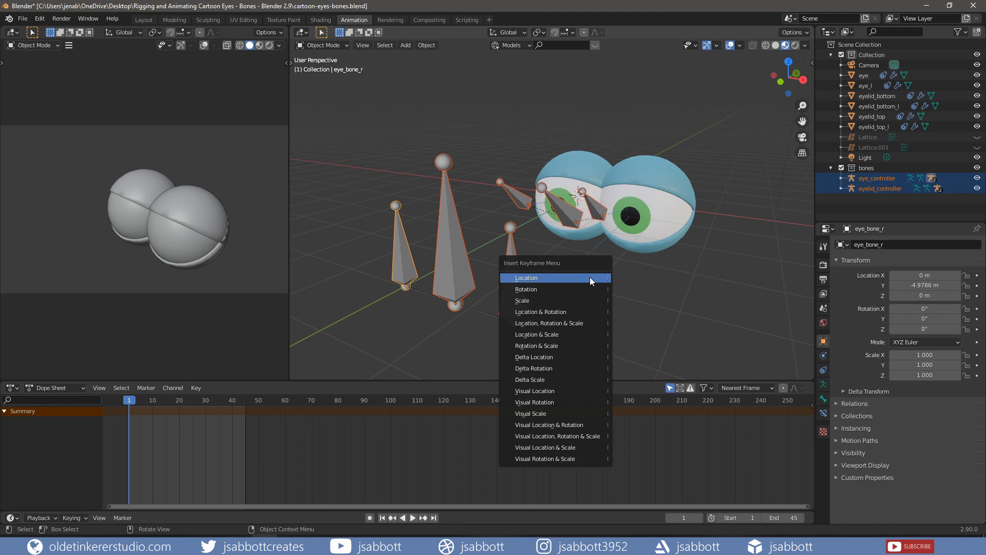
left_click(580, 311)
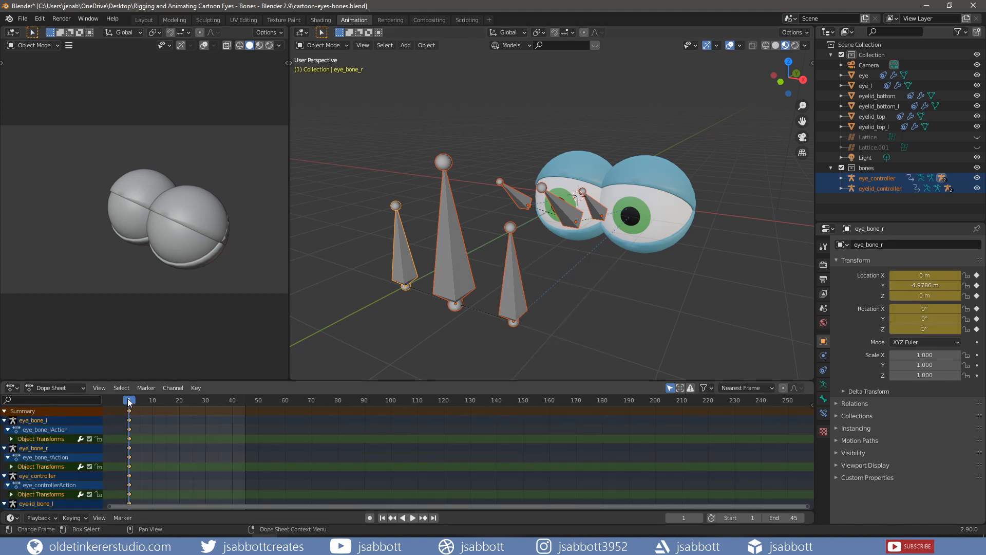
At frame 25, move eye_controller to about X 0.117 m, Y -5.03 m, Z 1.026 m and insert a Location & Rotation keyframe
left_click_drag(129, 403, 192, 402)
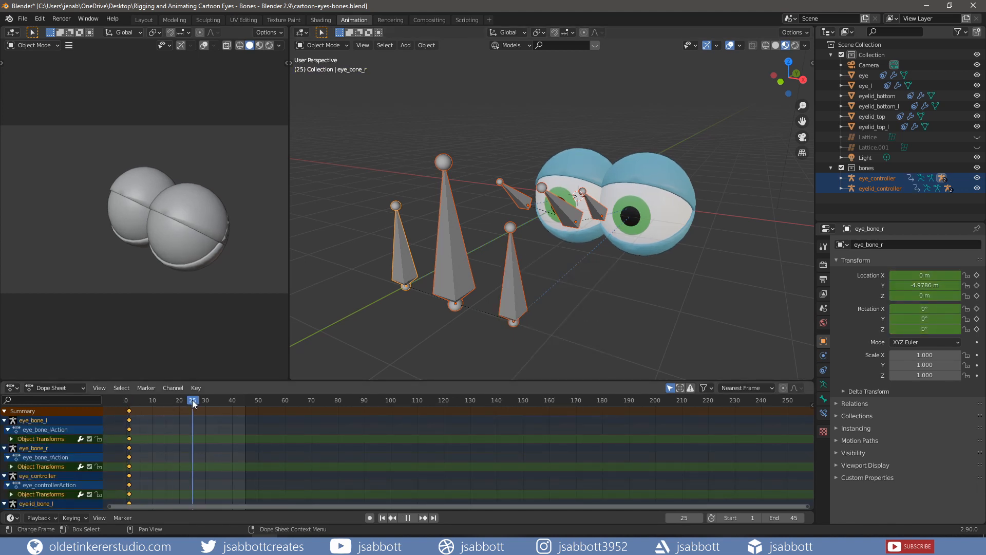
left_click(453, 267)
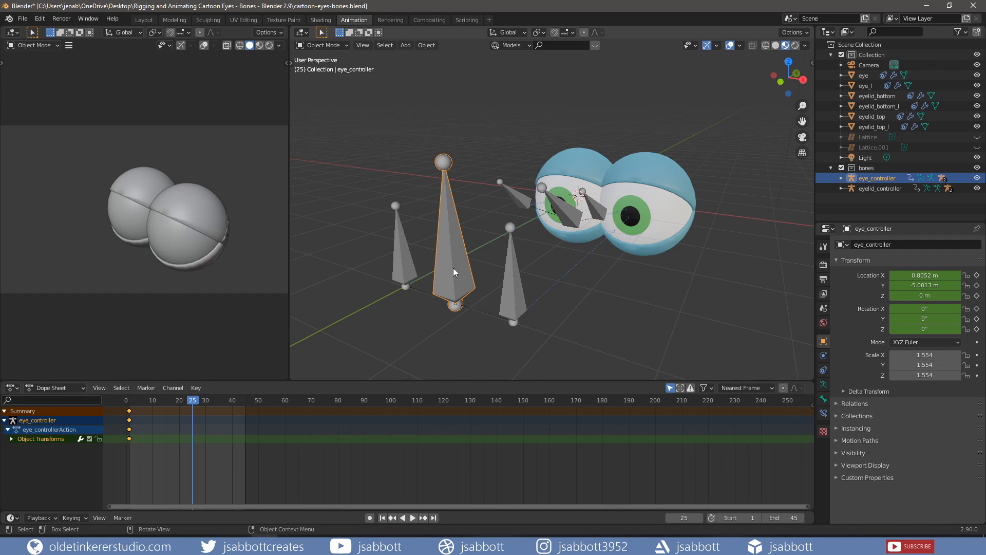
key("g")
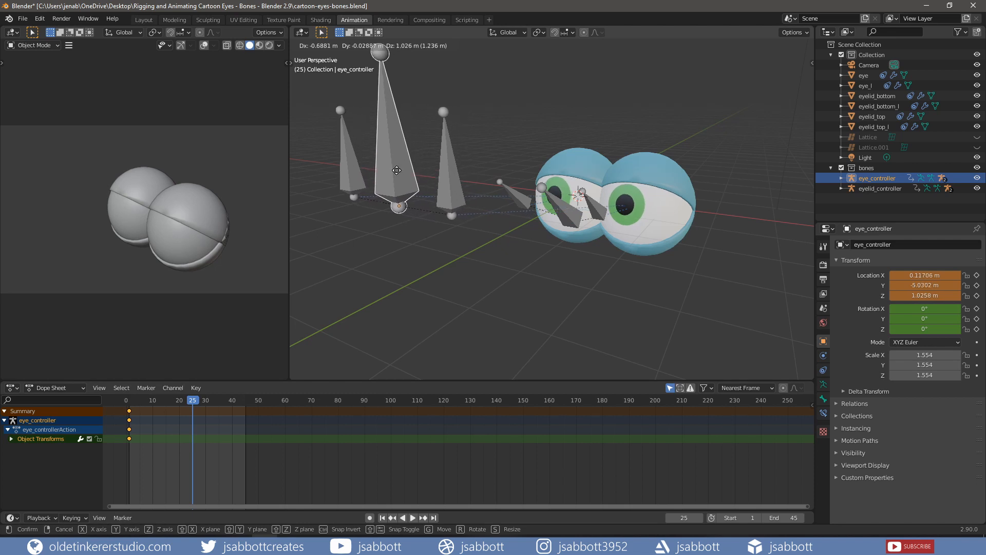
left_click(397, 170)
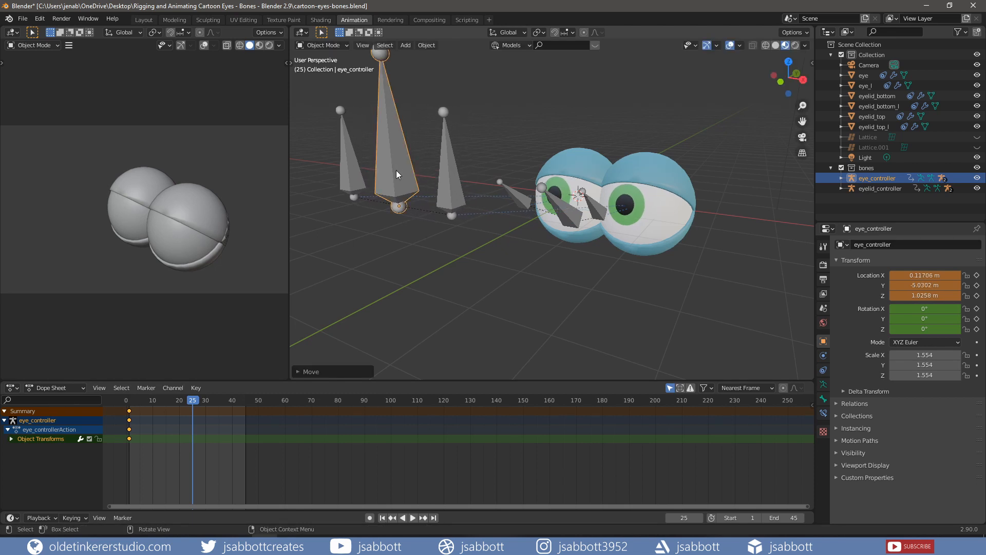
key("i")
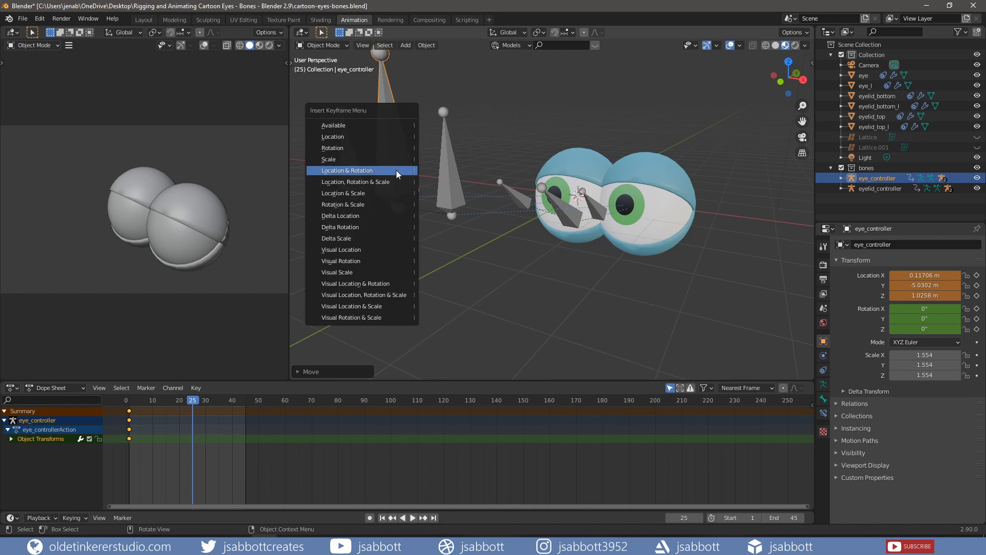
left_click(396, 170)
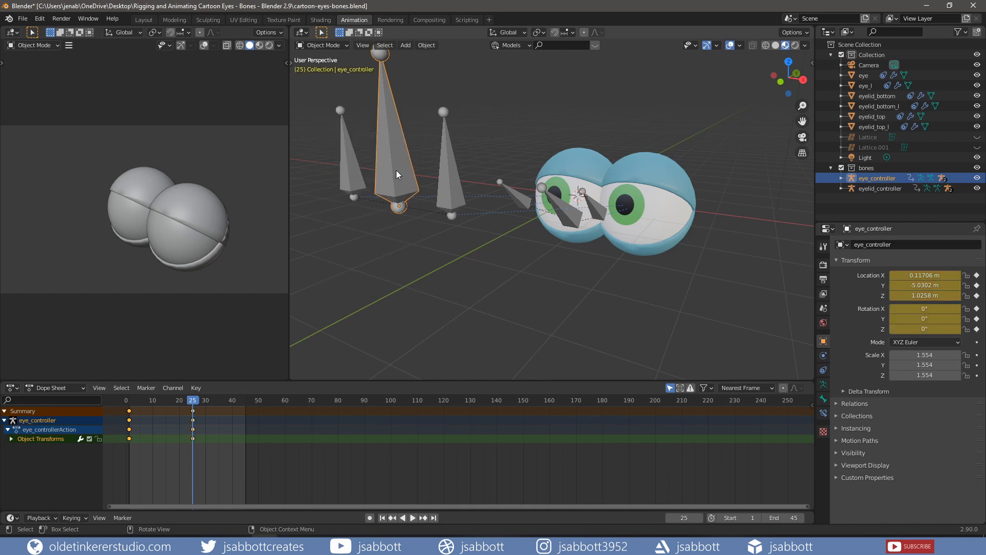
Insert a Location & Rotation keyframe for eyelid_controller at frame 25, keeping its current pose
left_click(565, 213)
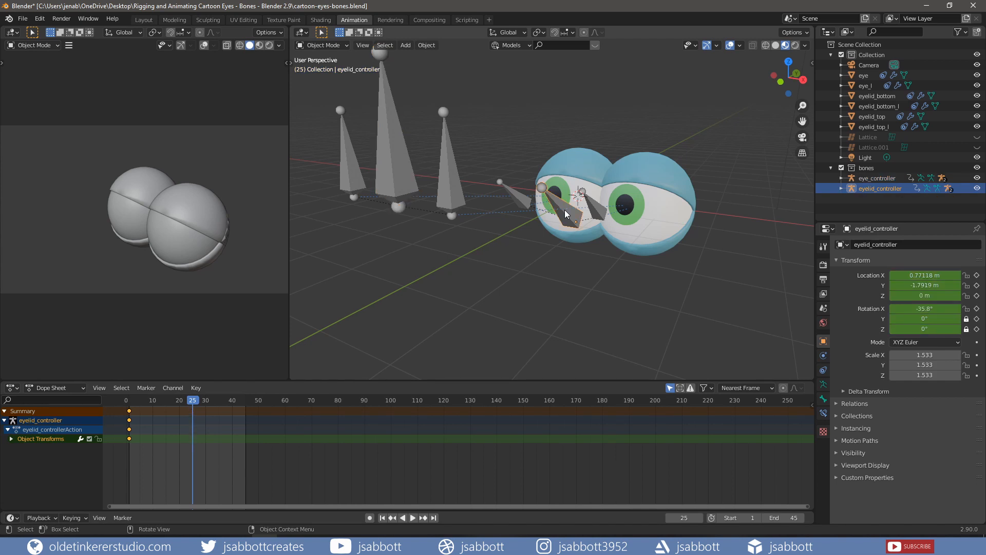
key("i")
left_click(565, 209)
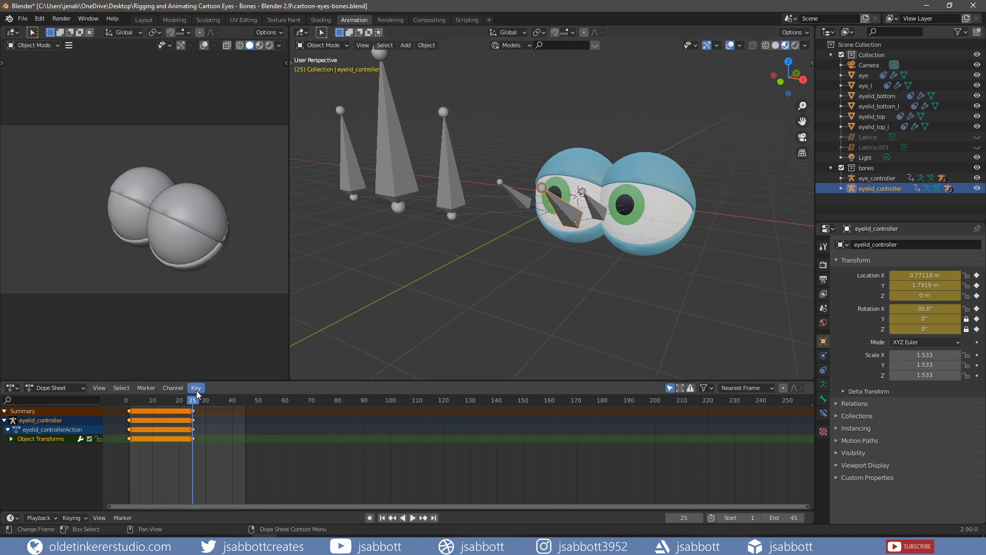
At frame 35, close the eyelids by rotating eyelid_controller to about 1.65° around X and insert a Location & Rotation keyframe
key("space")
key("space")
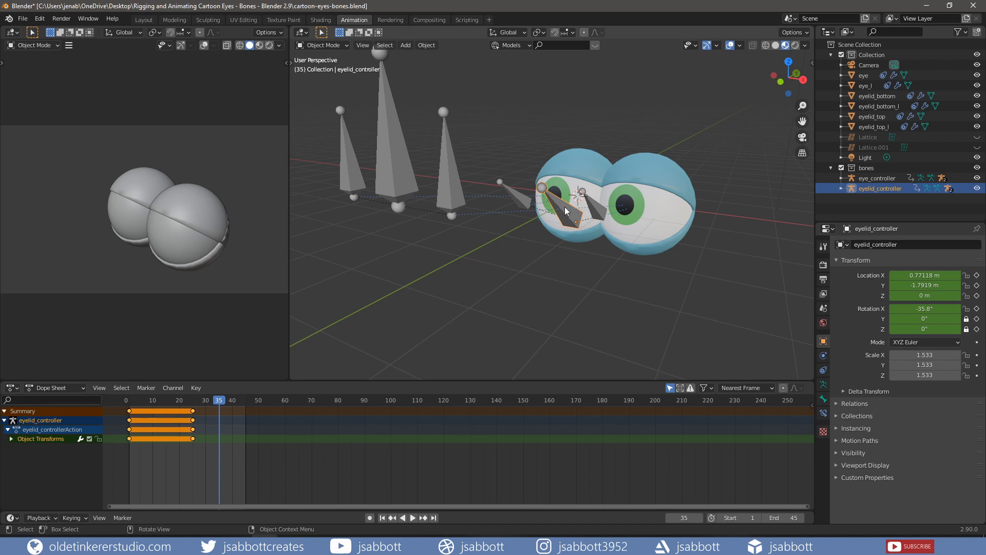
key("r")
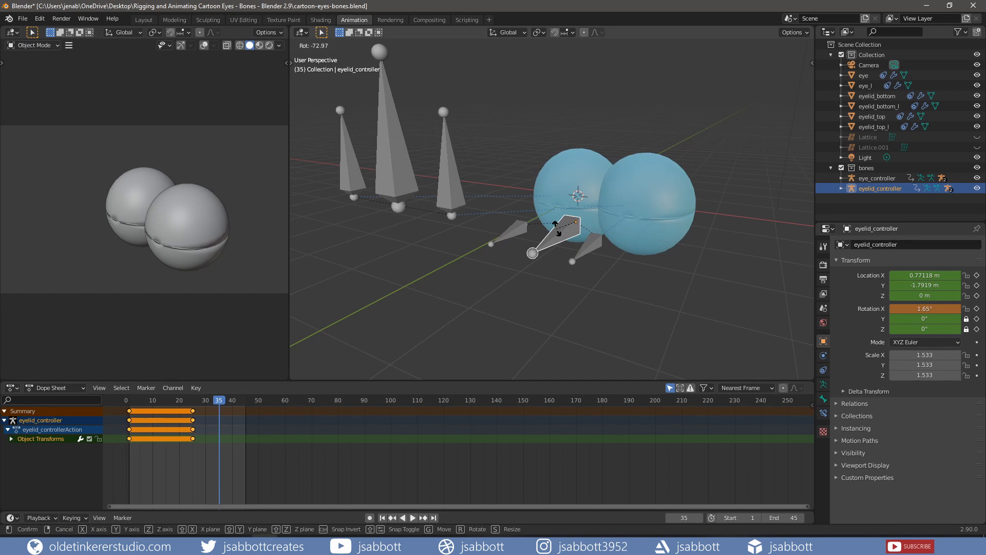
left_click(556, 230)
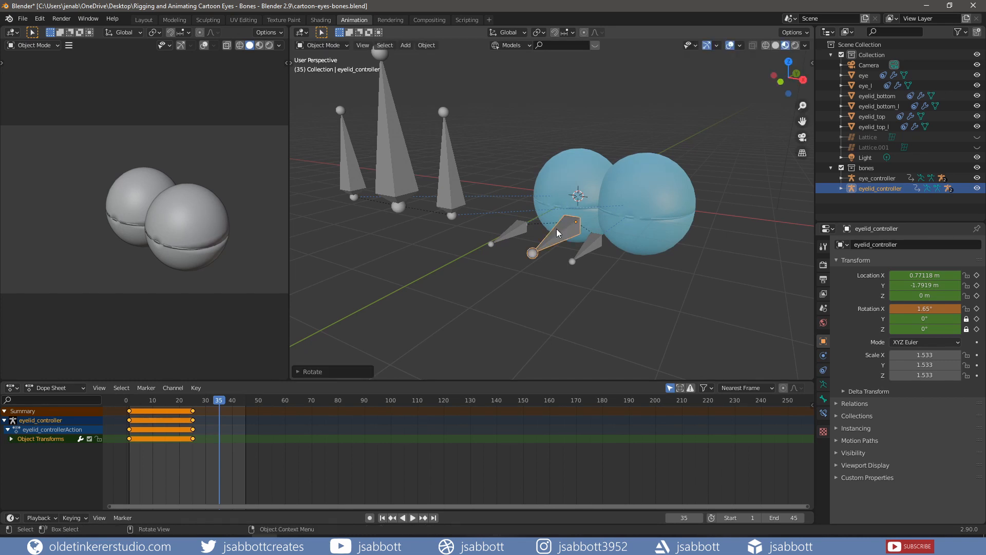
key("i")
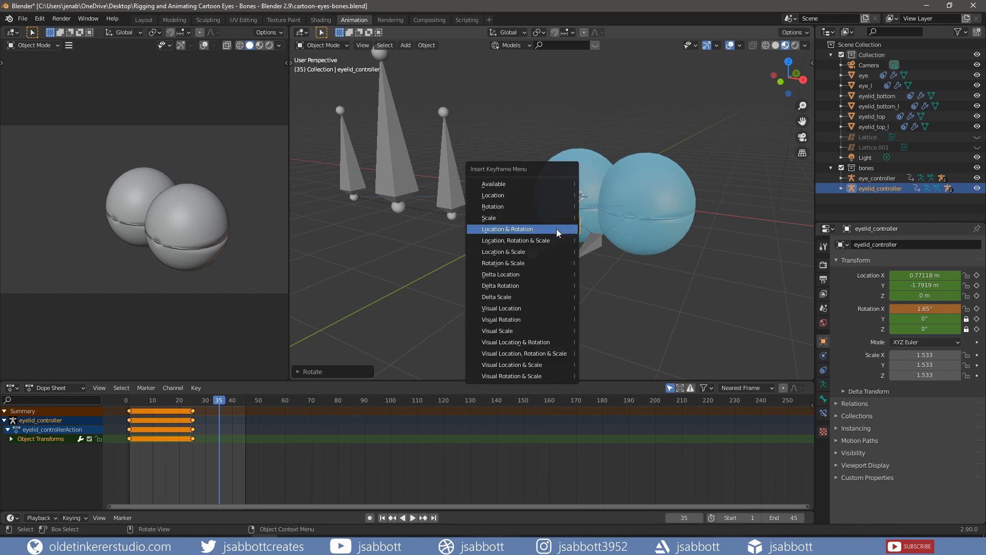
left_click(556, 229)
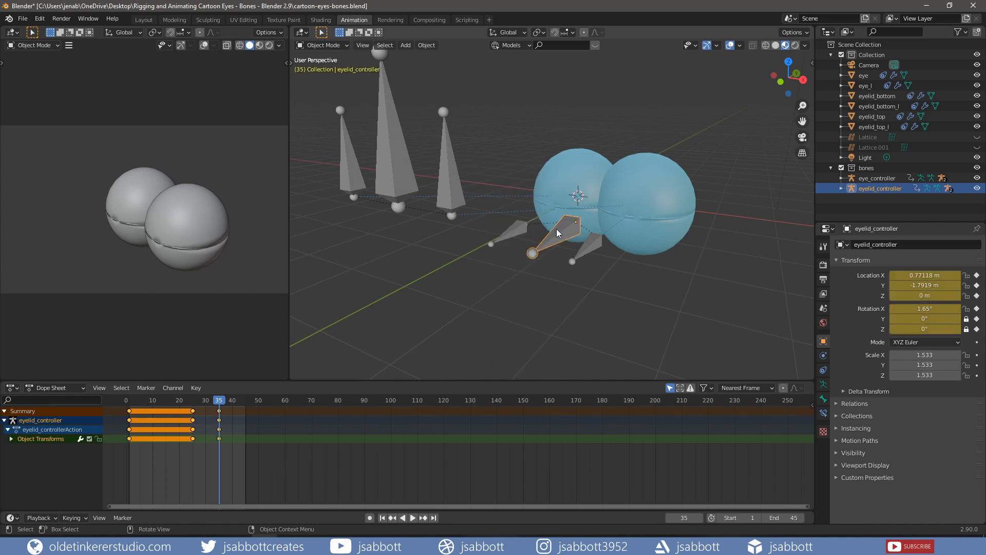
At frame 45, reopen the eyelids by rotating eyelid_controller to about -42.4° around X and insert a Location & Rotation keyframe
left_click_drag(218, 403, 246, 402)
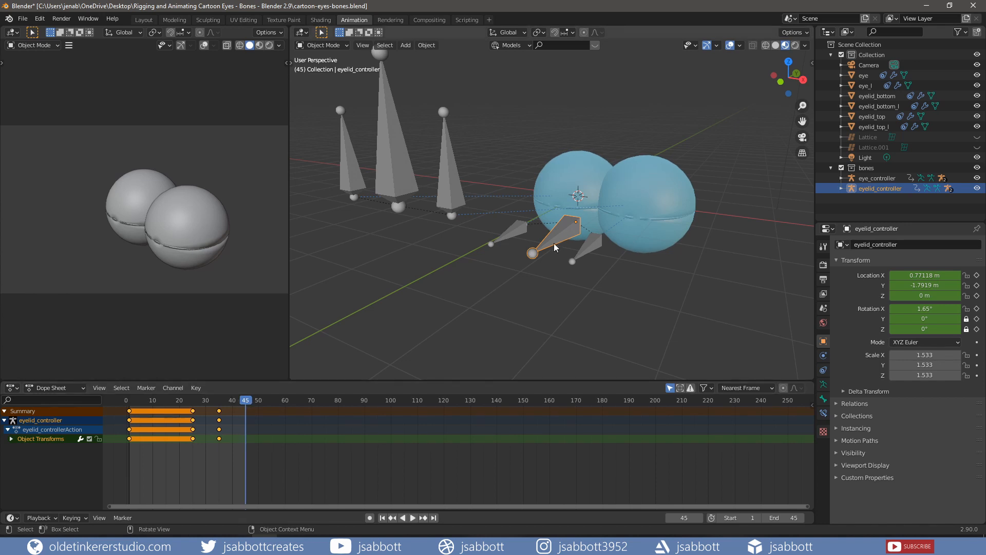
key("r")
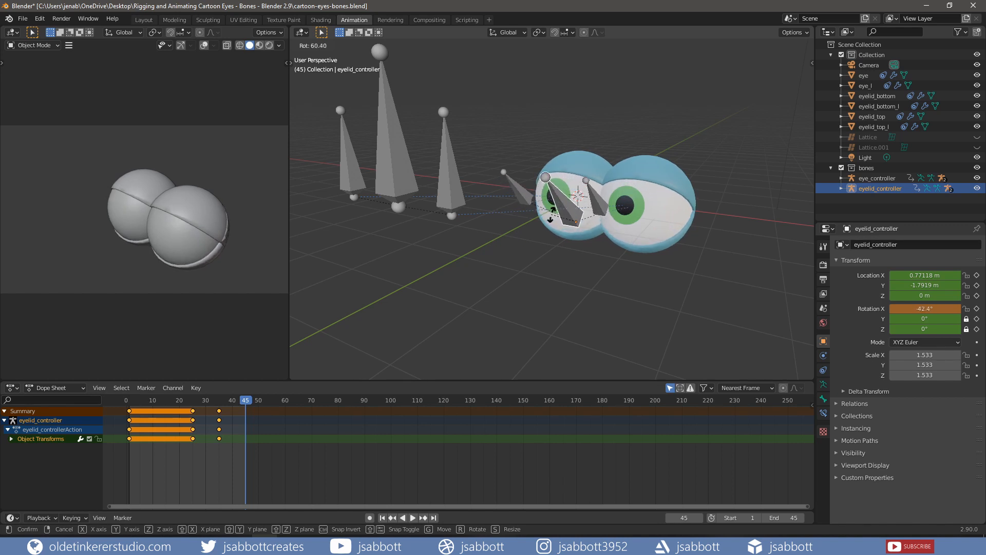
left_click(553, 216)
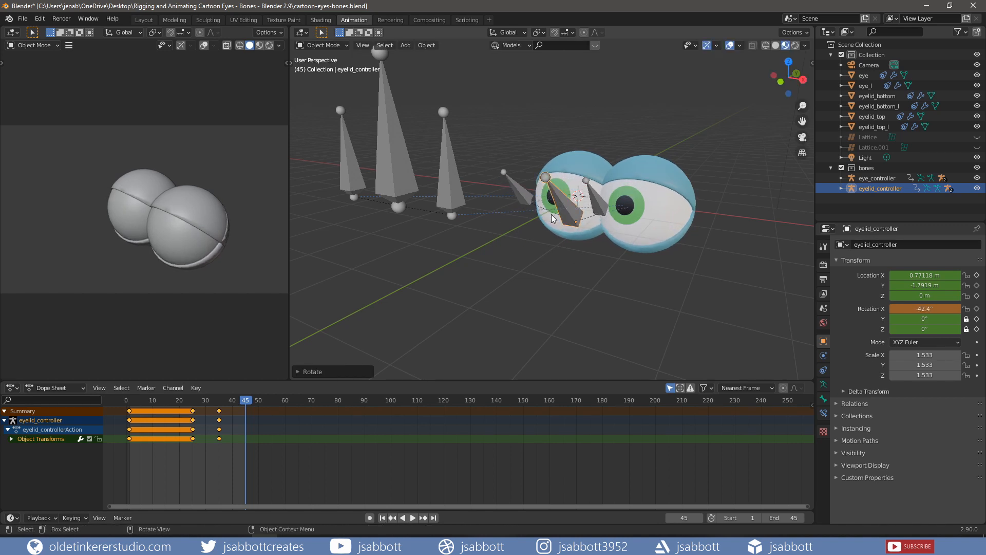
key("i")
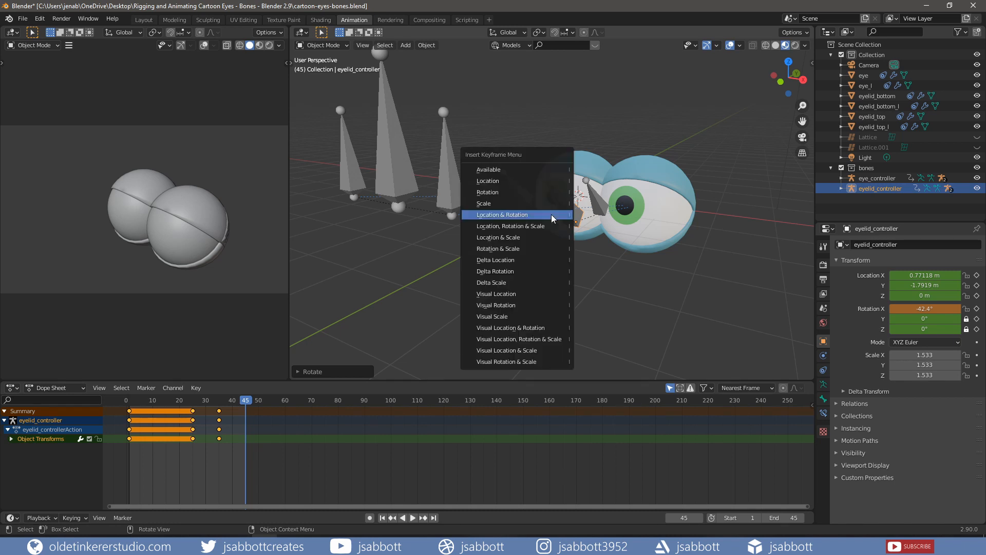
left_click(551, 215)
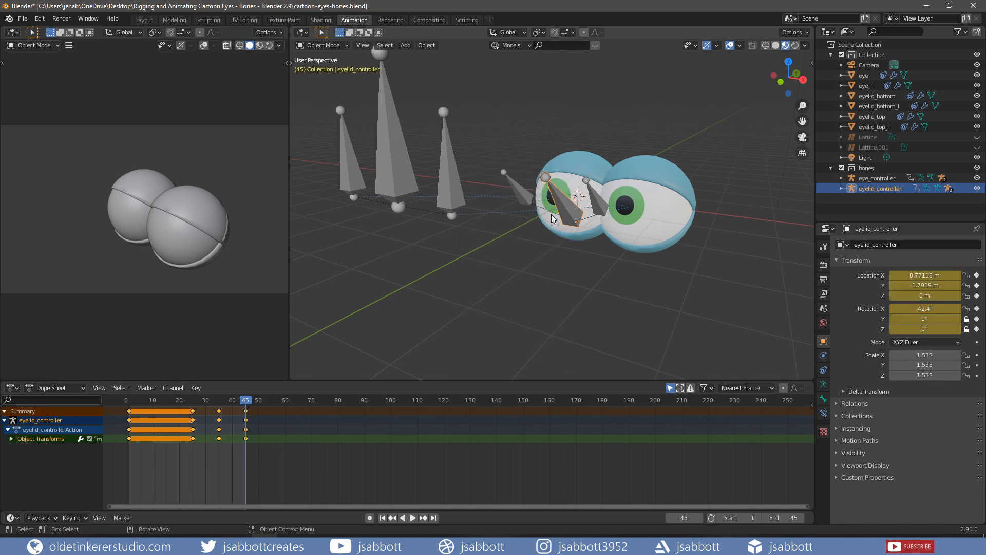
Copy eye_controller's frame 1 keyframes to frame 45
left_click(393, 163)
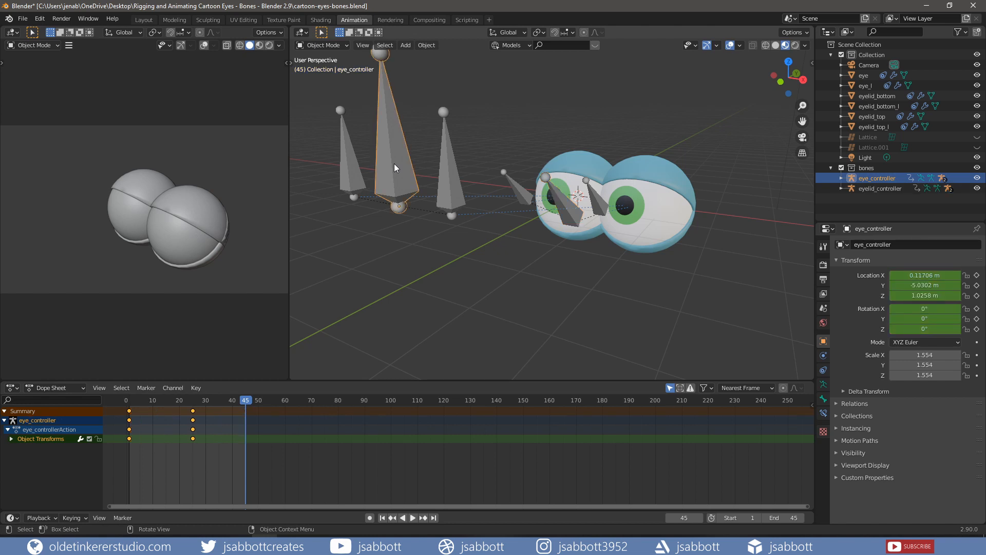
left_click(130, 419)
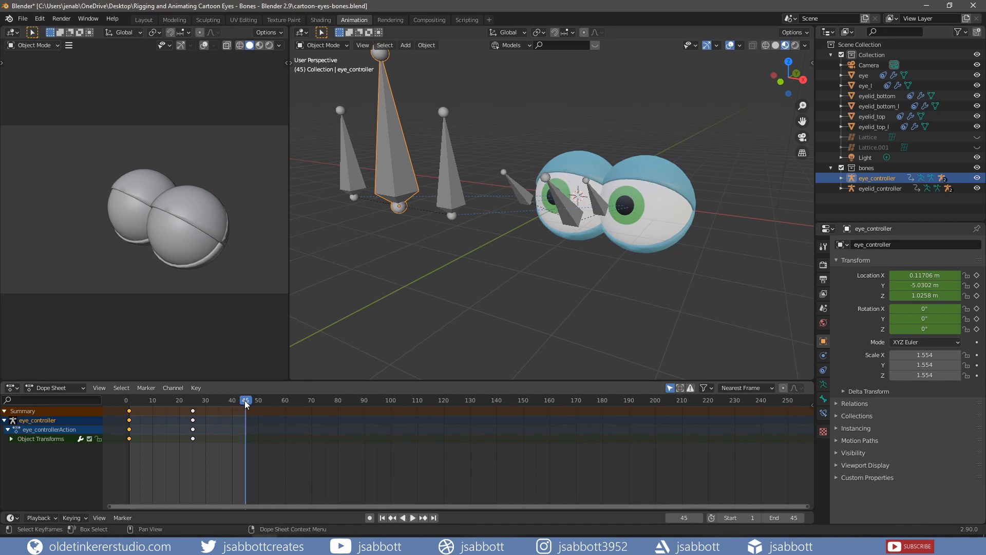
key("ctrl+v")
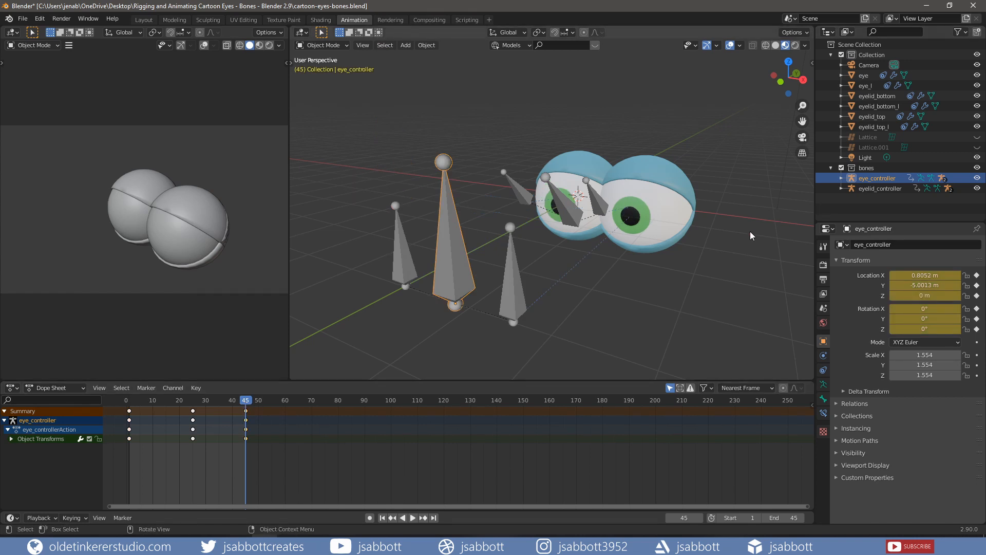
Play back the eye animation from frame 1
left_click(381, 517)
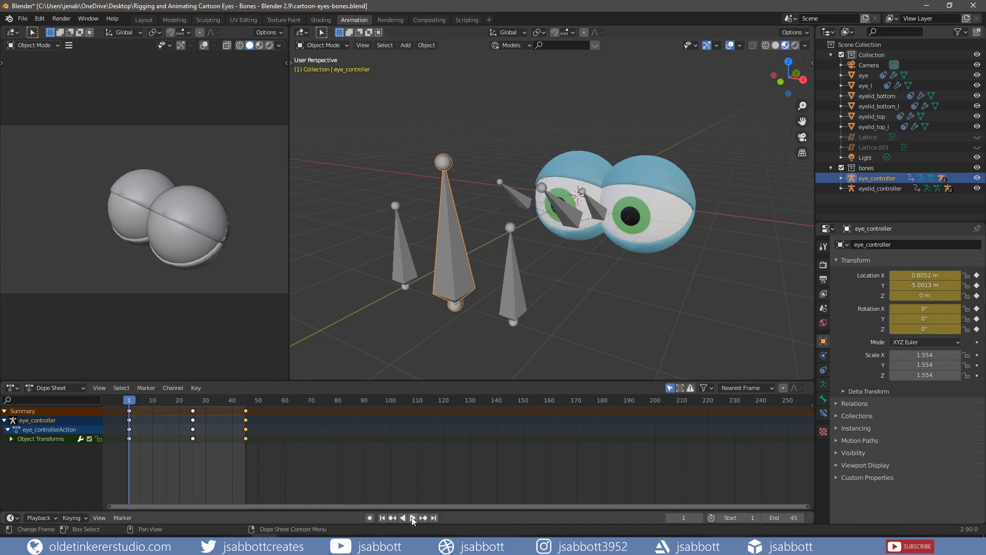
left_click(412, 517)
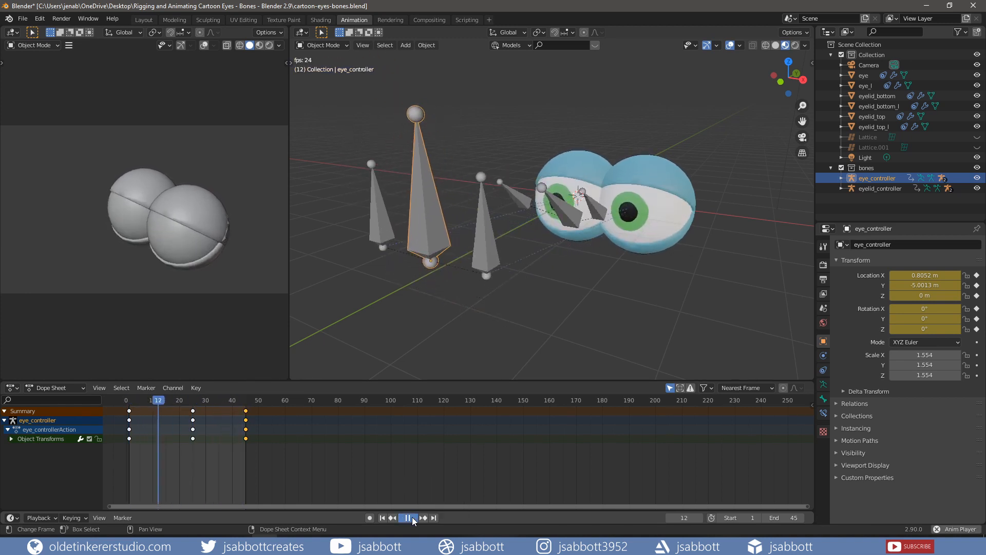
left_click(412, 516)
Display the camera viewport in Material Preview and change the scene's light to an Area light
left_click(260, 45)
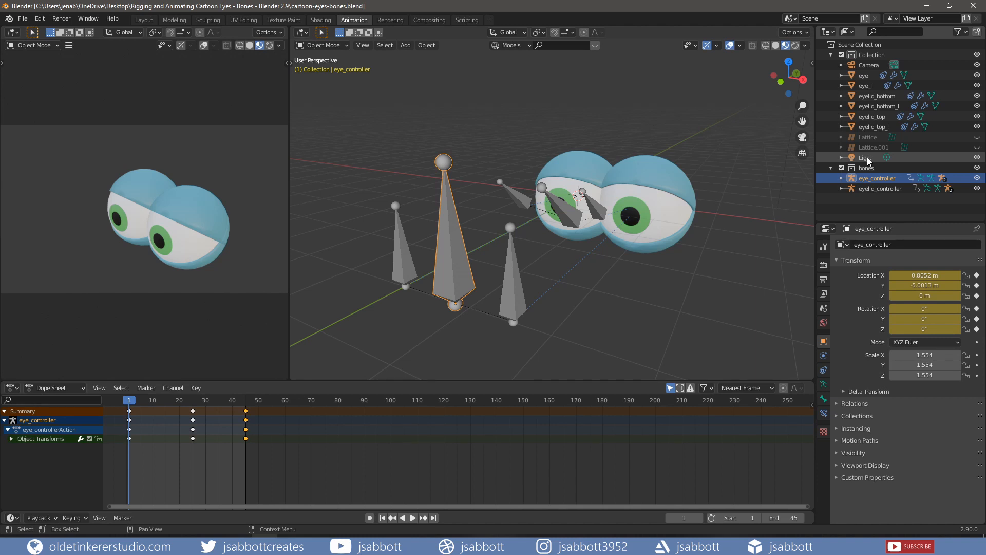
left_click(867, 158)
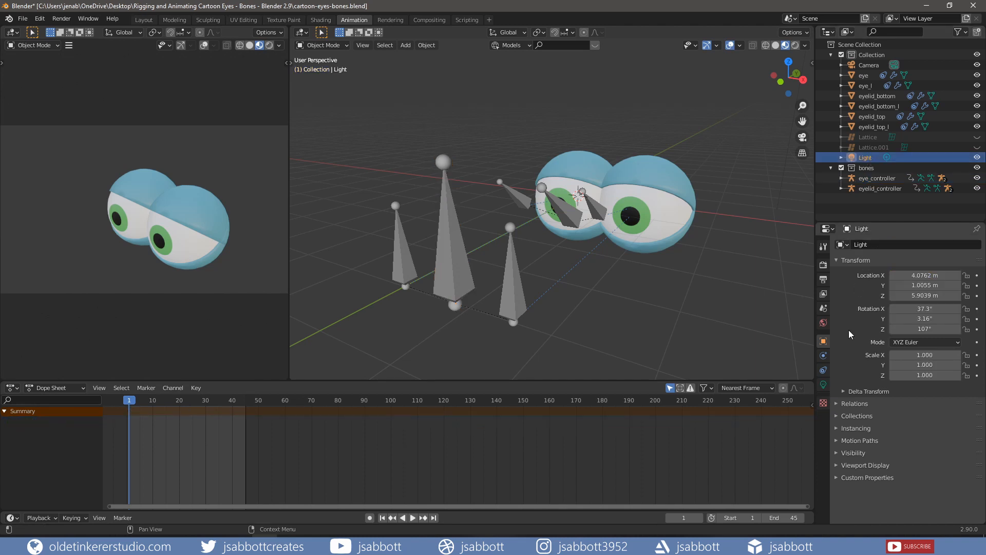
left_click(823, 385)
left_click(962, 287)
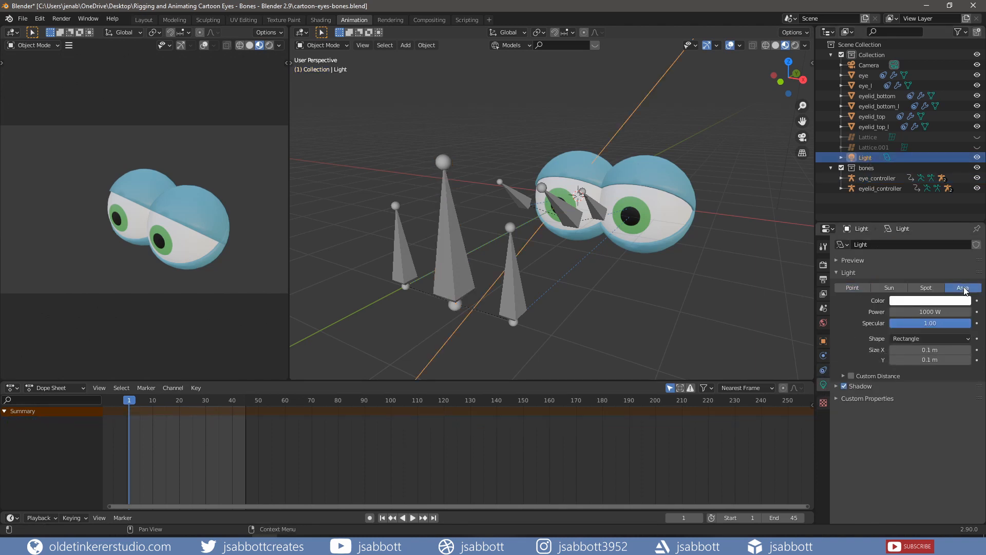
Duplicate the area light in top view and move the copy along the Y axis to the front side of the eyes
key("KP_7")
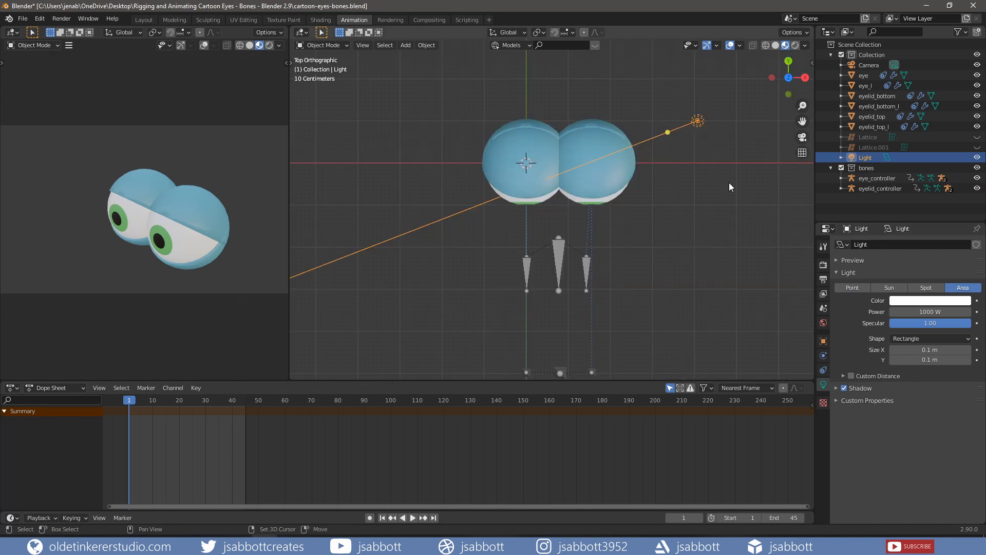
key("shift+d")
right_click(729, 183)
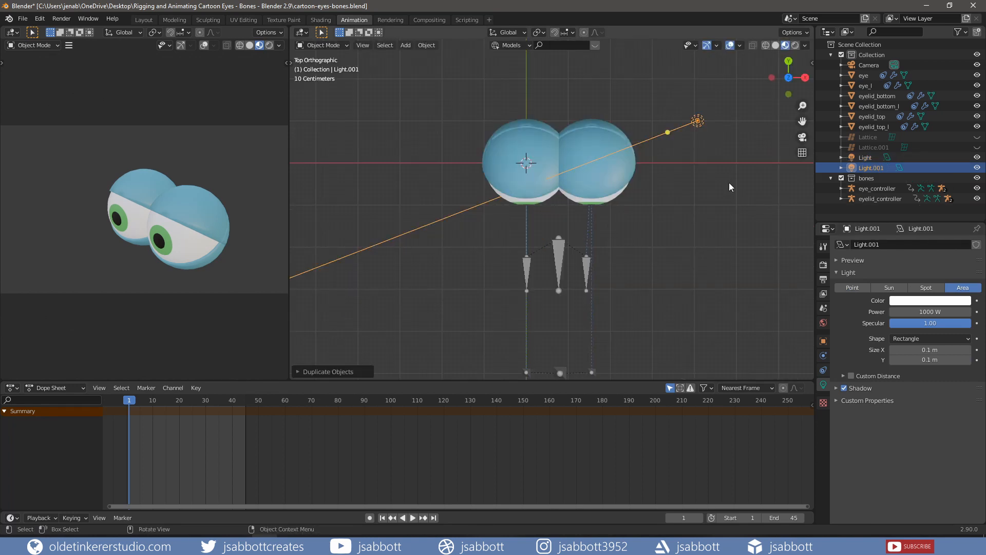
key("g")
key("y")
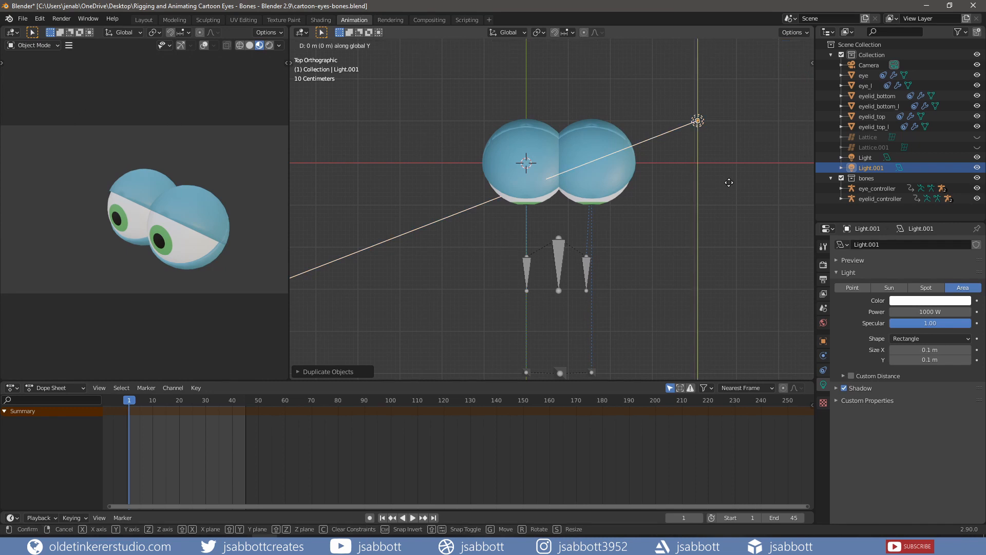
left_click(726, 347)
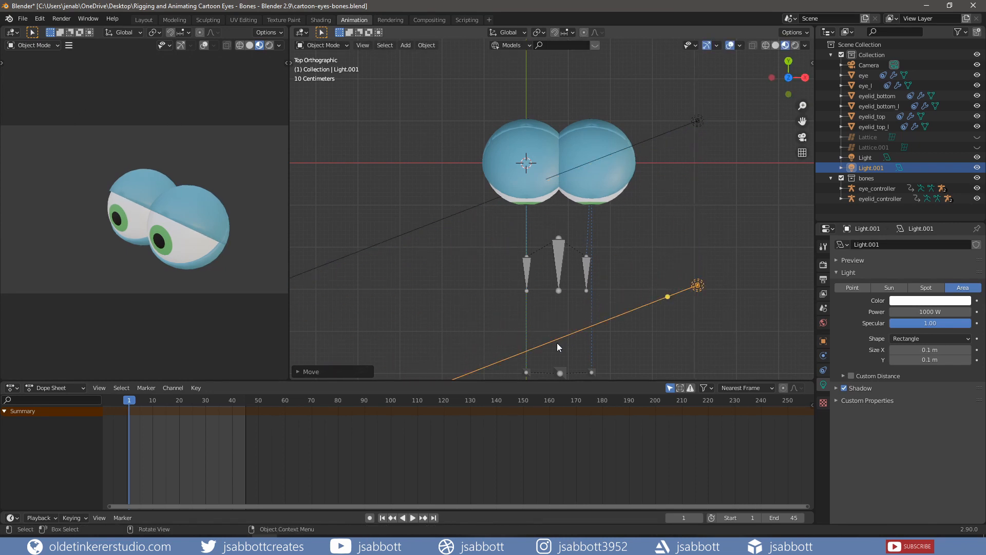
Rotate the duplicated light about 60° so it points at the eyes, and set its power to 1500 W
key("r")
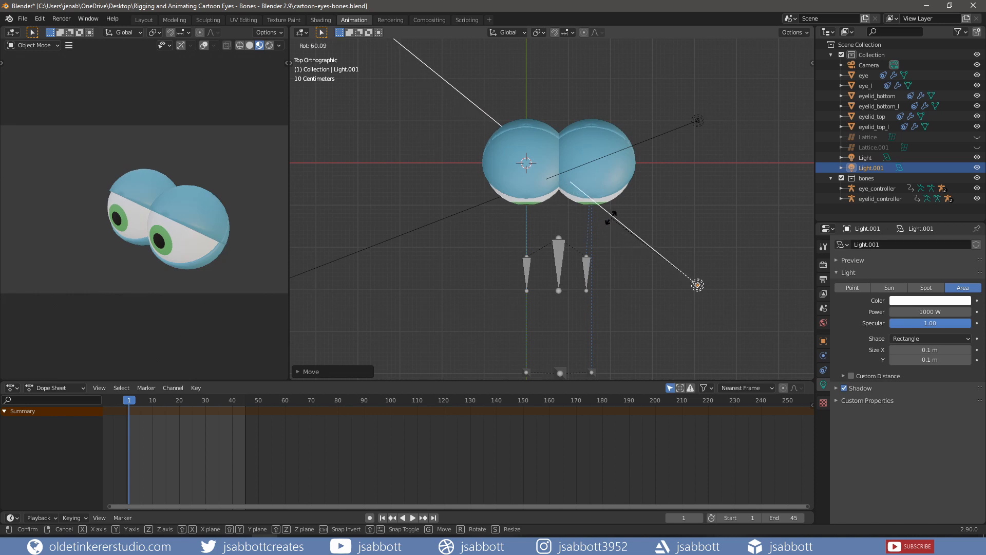
left_click(611, 217)
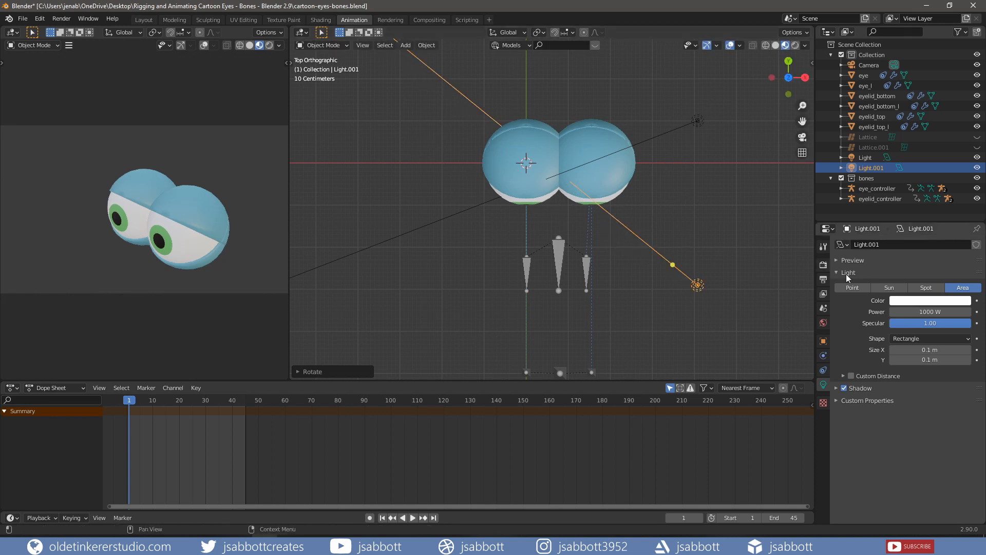
left_click(923, 312)
type("1500")
key("Return")
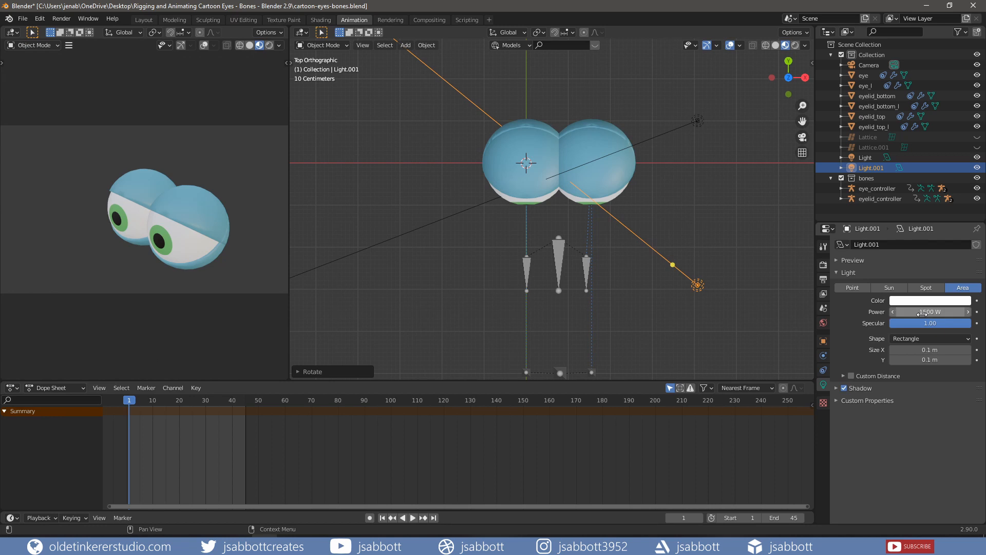
Duplicate the front area light and move the copy along the X axis to the opposite side of the eyes, at about X -1.96 m
key("shift+d")
right_click(682, 297)
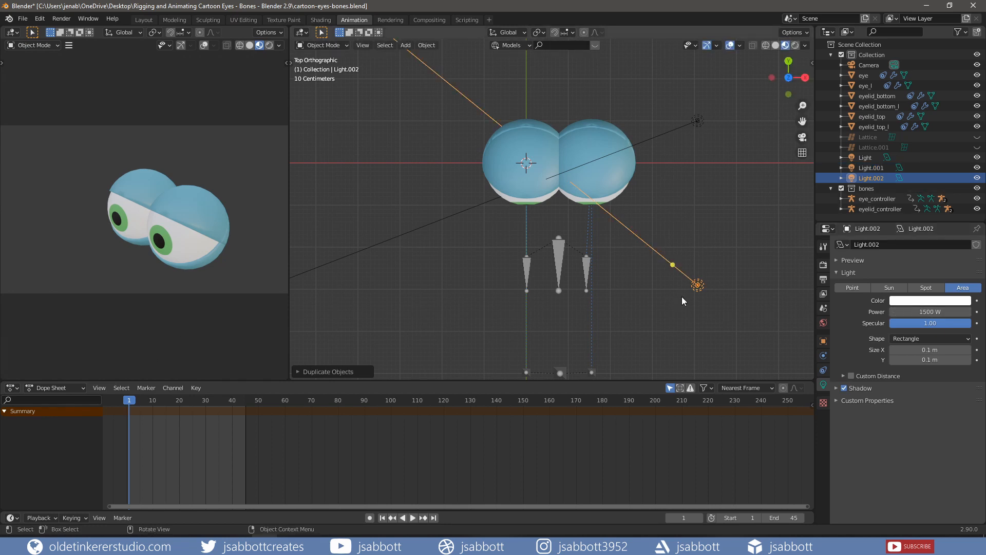
key("g")
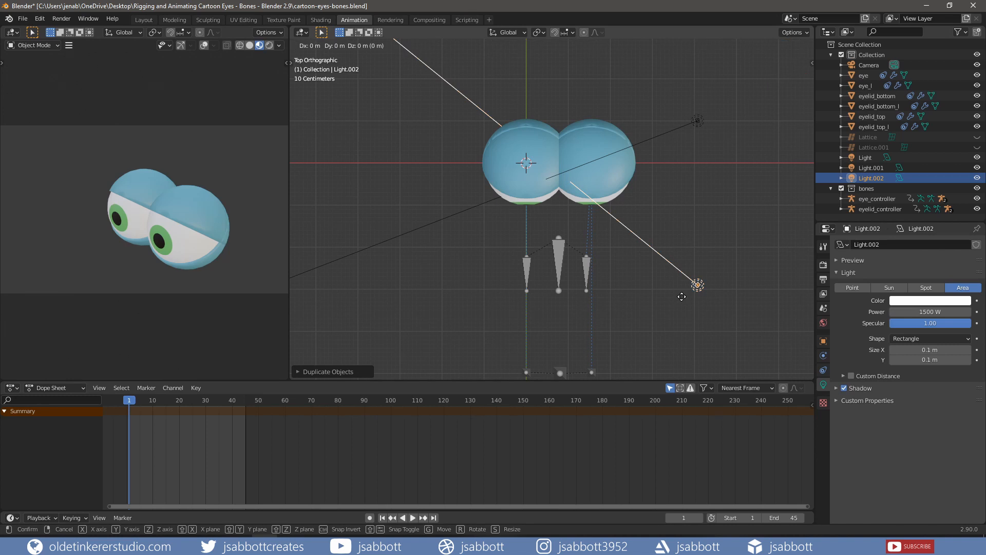
key("x")
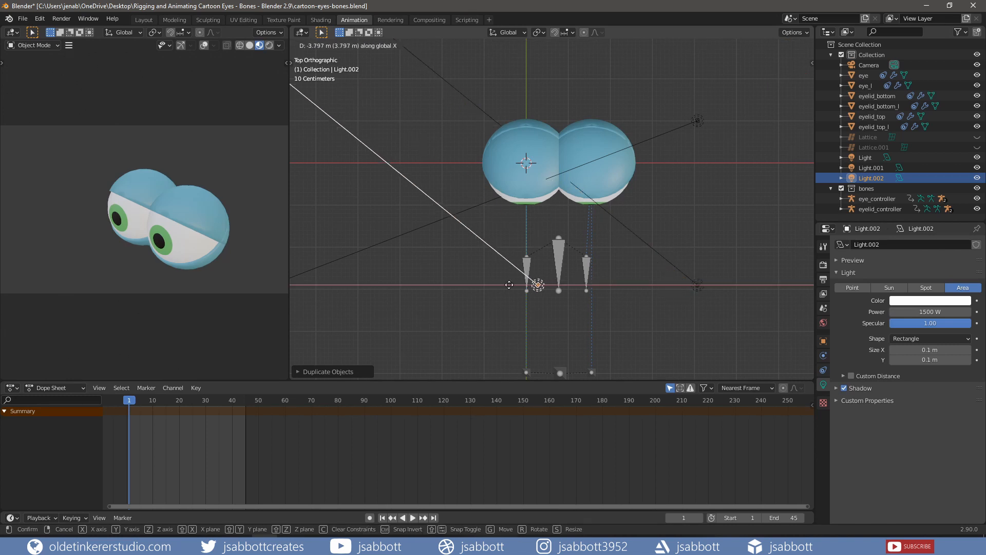
left_click(427, 278)
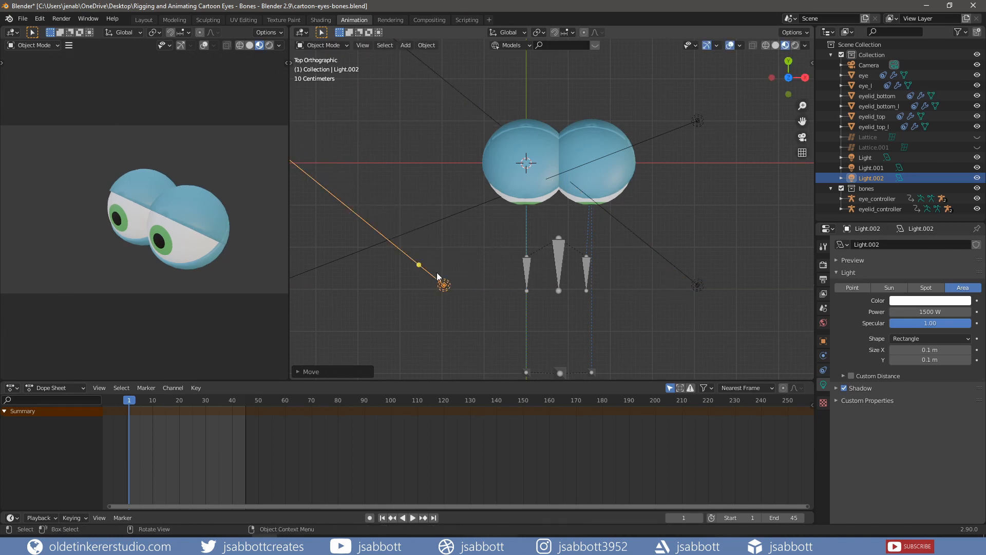
Rotate the new area light about 95° in top view so it points at the eyes, and set its power to 2000 W
key("r")
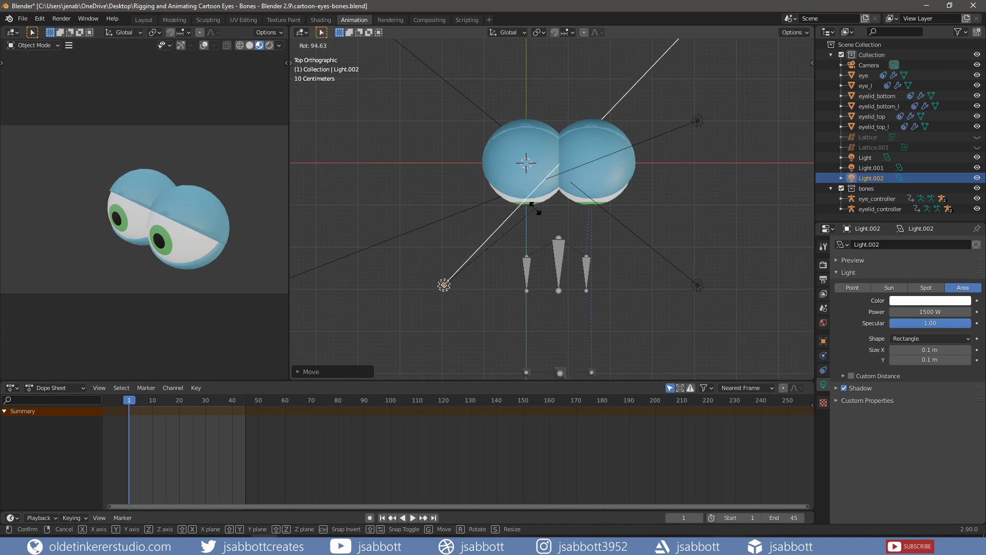
left_click(535, 211)
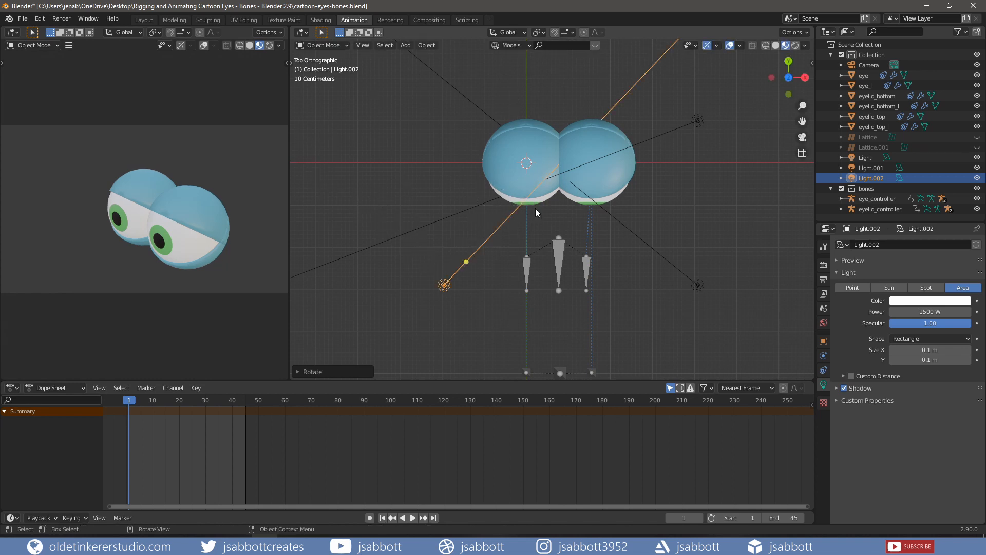
left_click(929, 312)
type("2000")
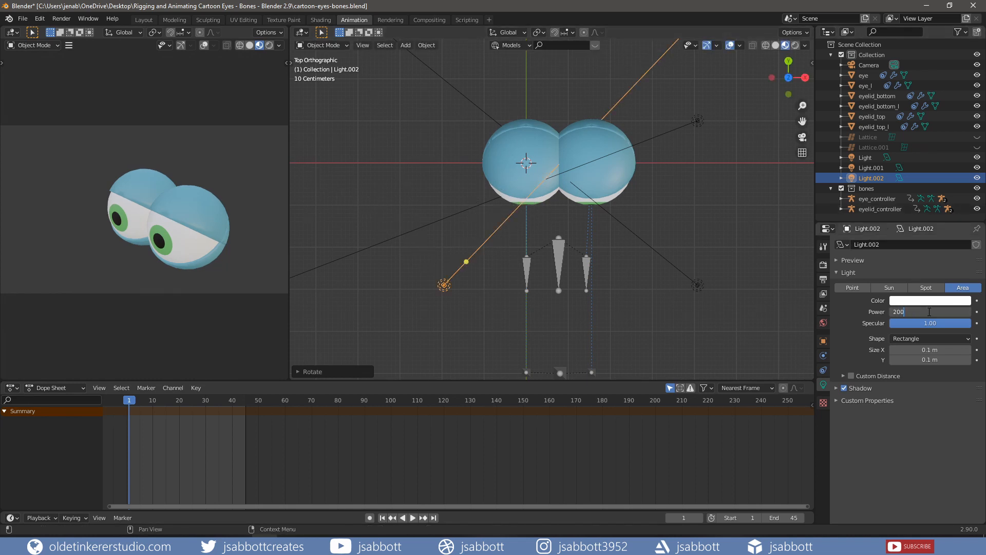
key("Return")
Save the file and render a test image of frame 1, closing the render window after checking it
key("ctrl+s")
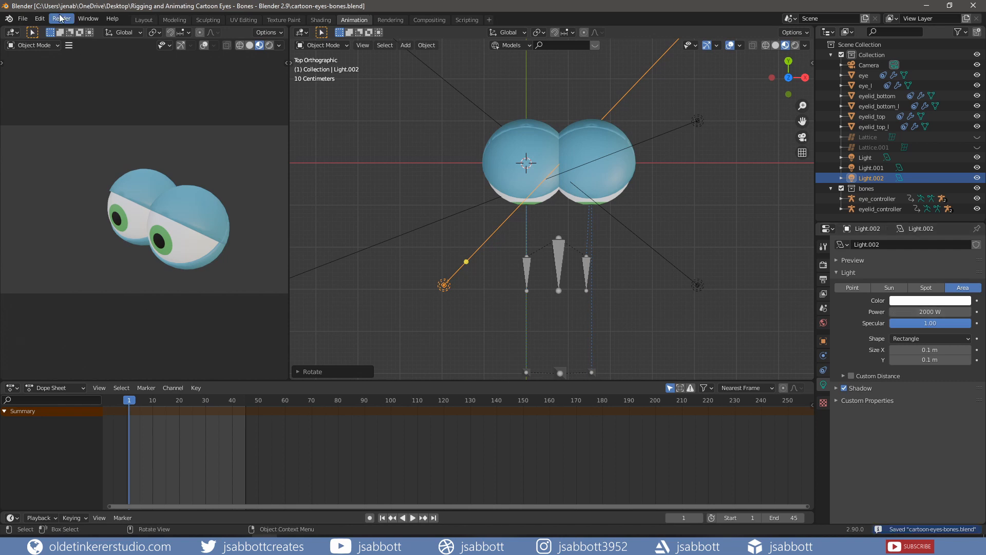
left_click(61, 18)
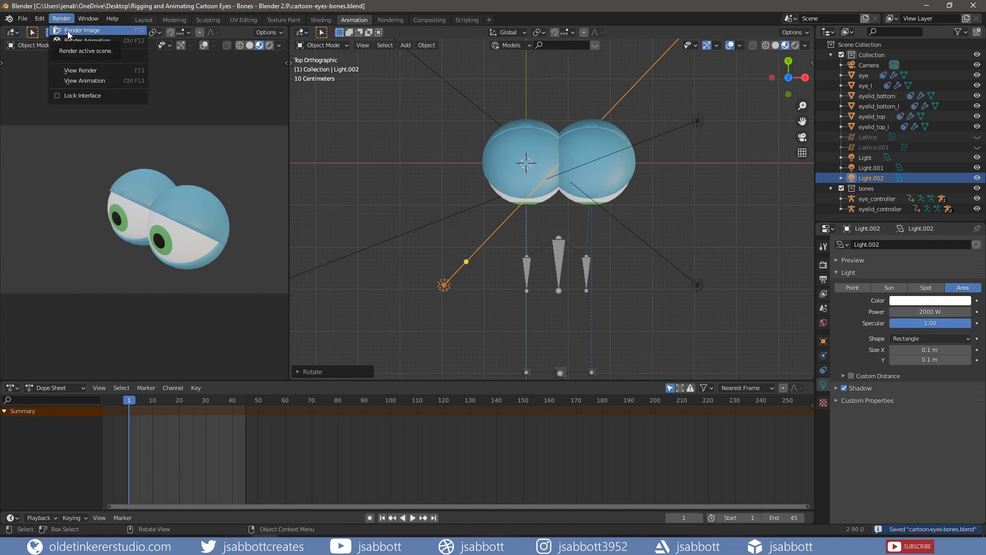
left_click(68, 33)
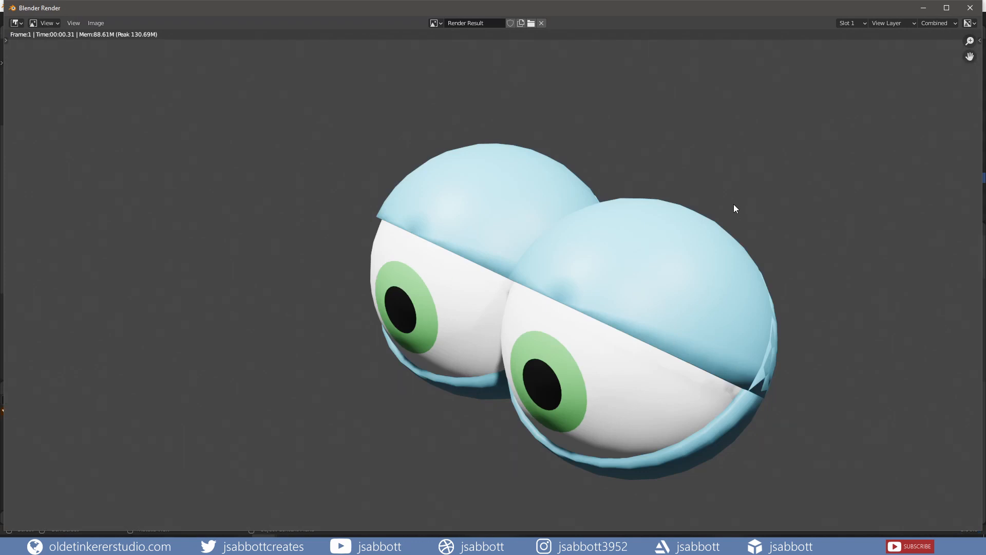
left_click(970, 8)
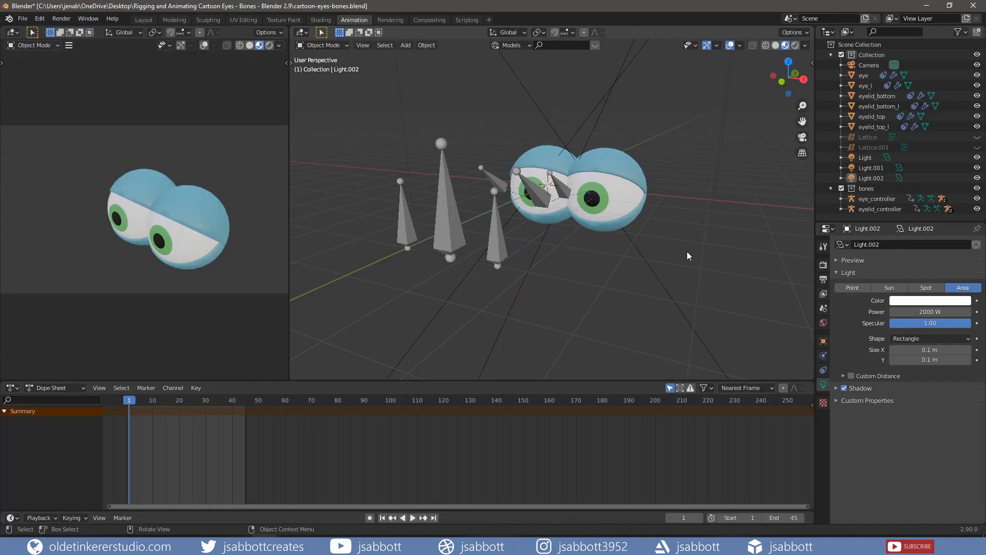
Lock the camera to the view and reframe it in camera view for a closer, more frontal shot of the eyes
key("n")
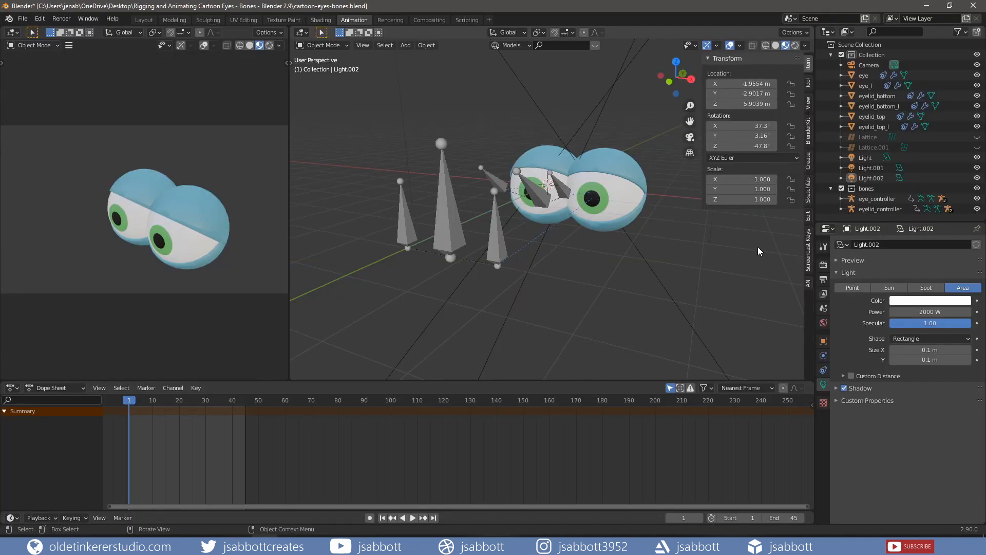
left_click(808, 103)
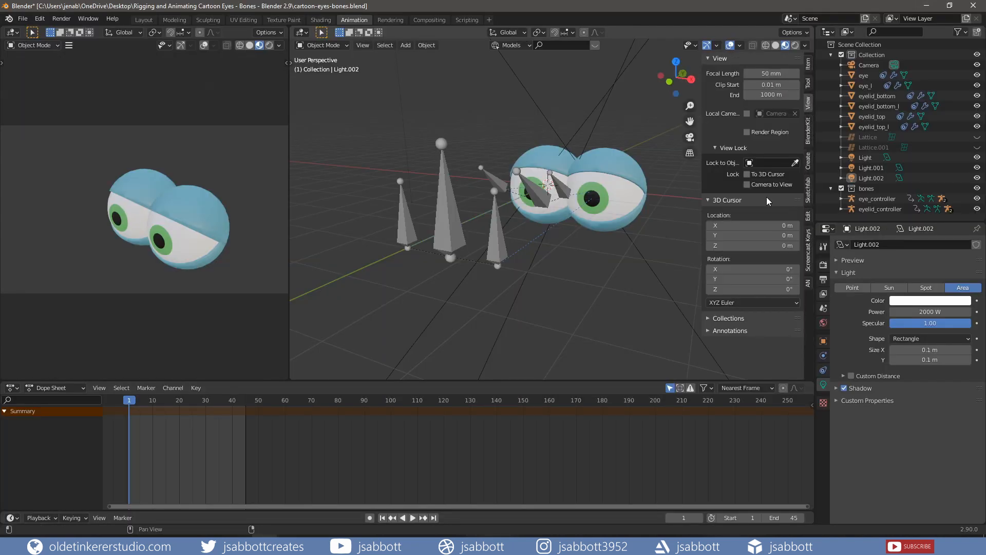
left_click(747, 184)
key("n")
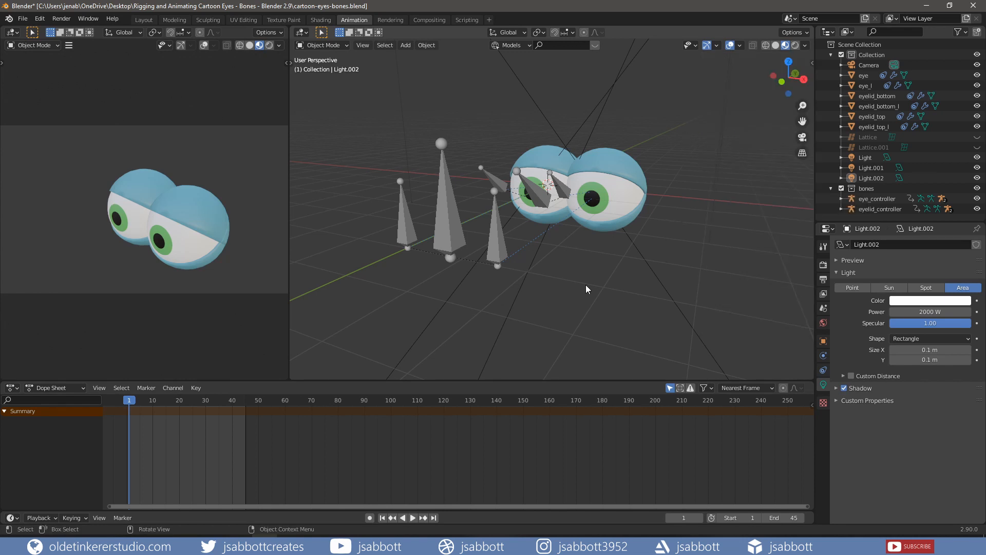
key("KP_0")
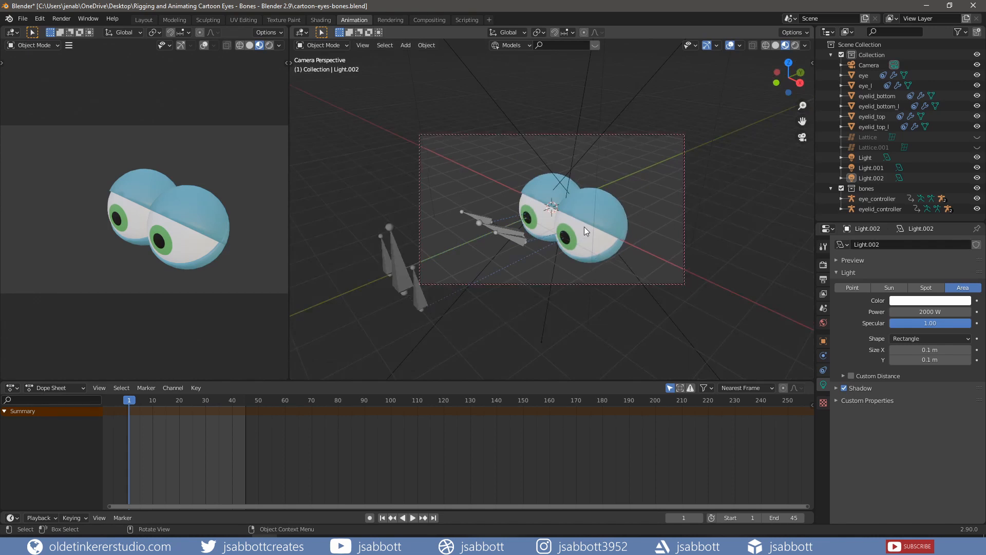
middle_click_drag(585, 226, 601, 205)
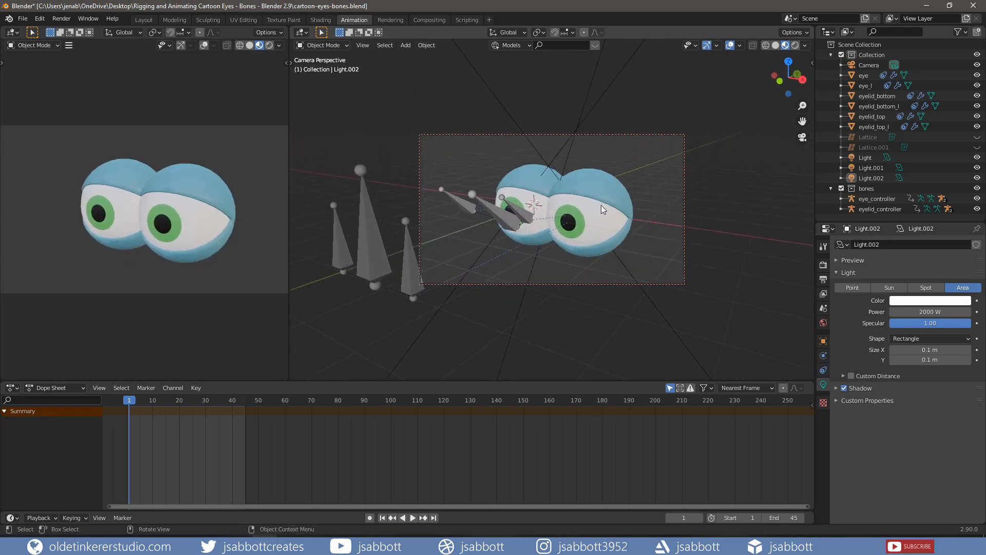
scroll(601, 206, "up", 2)
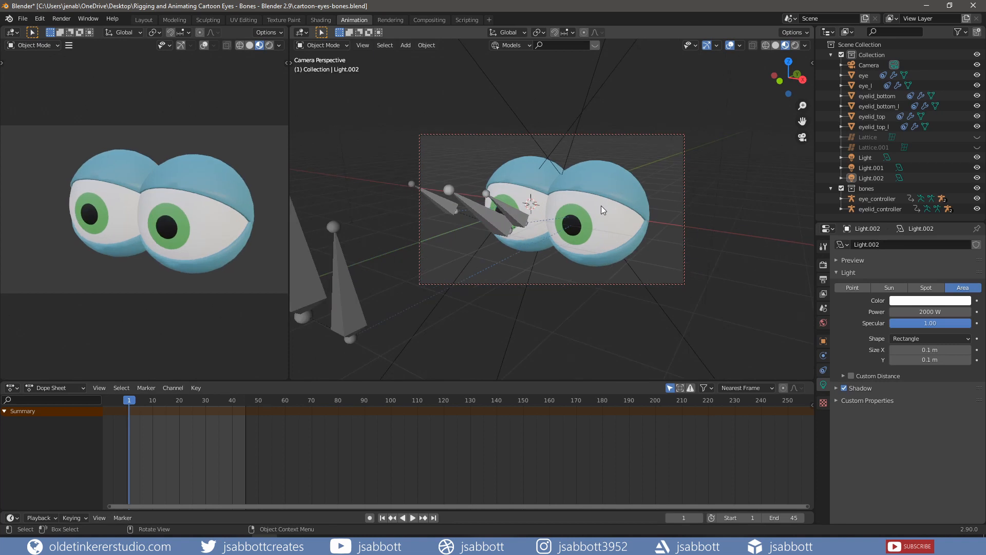
Set the render output file format to FFmpeg video with an MPEG-4 container
left_click(822, 280)
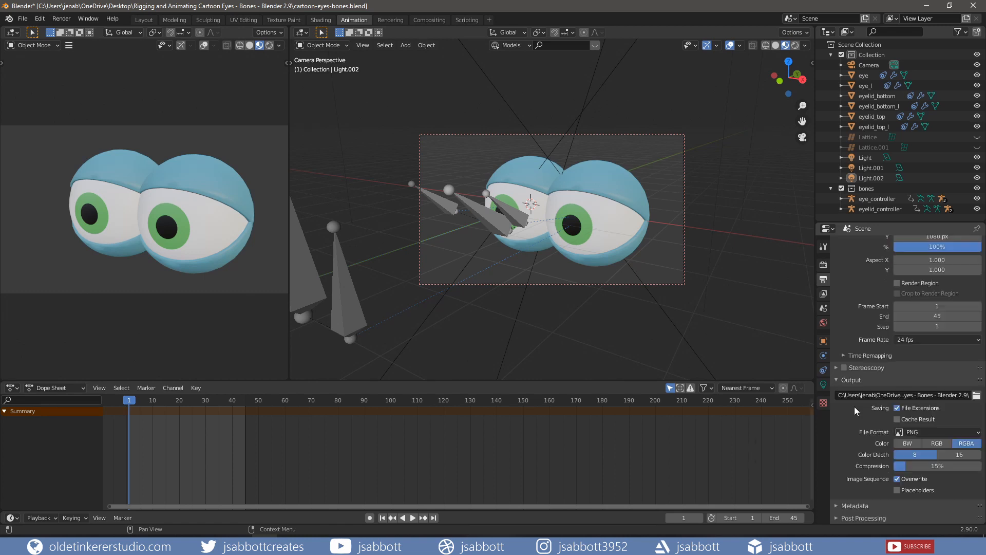
left_click(979, 436)
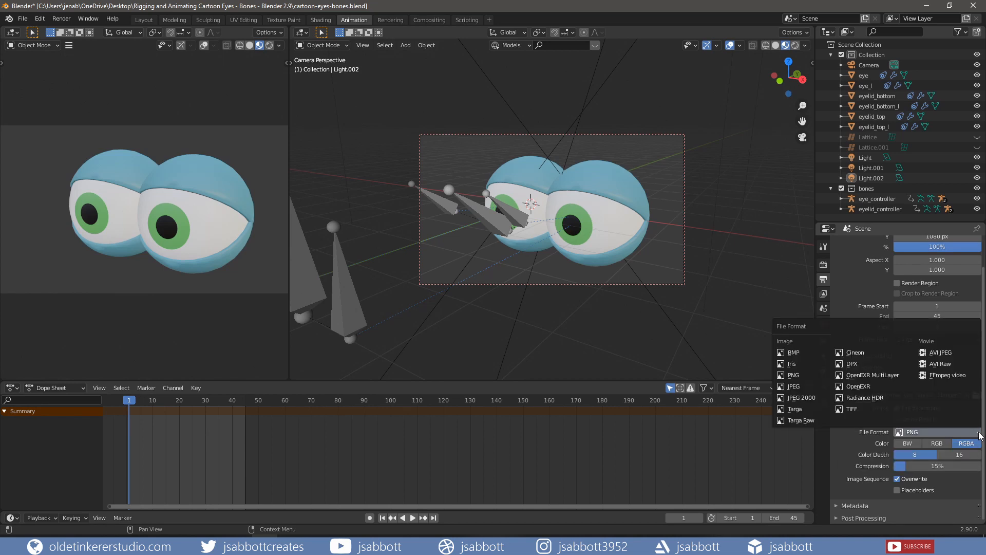
left_click(938, 375)
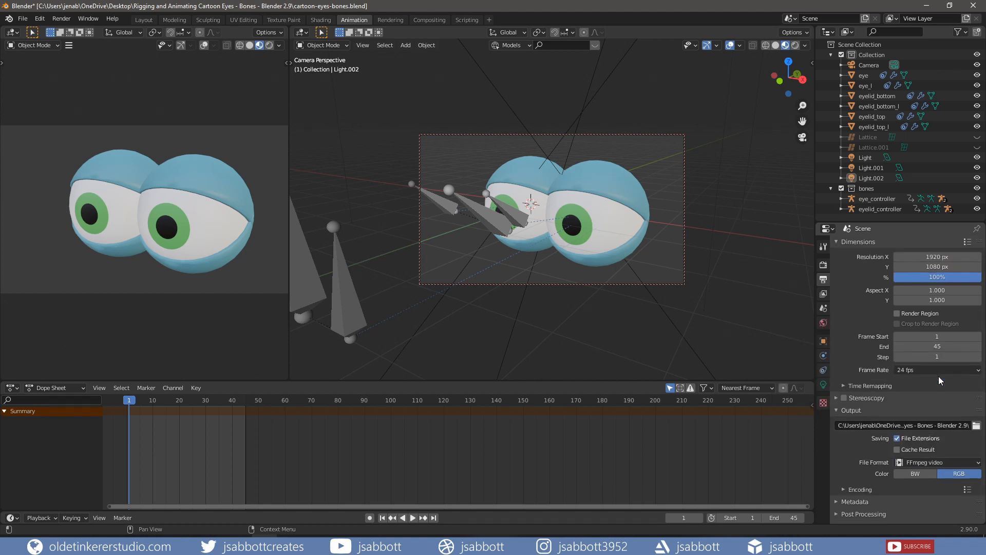
left_click(840, 488)
scroll(879, 405, "down", 3)
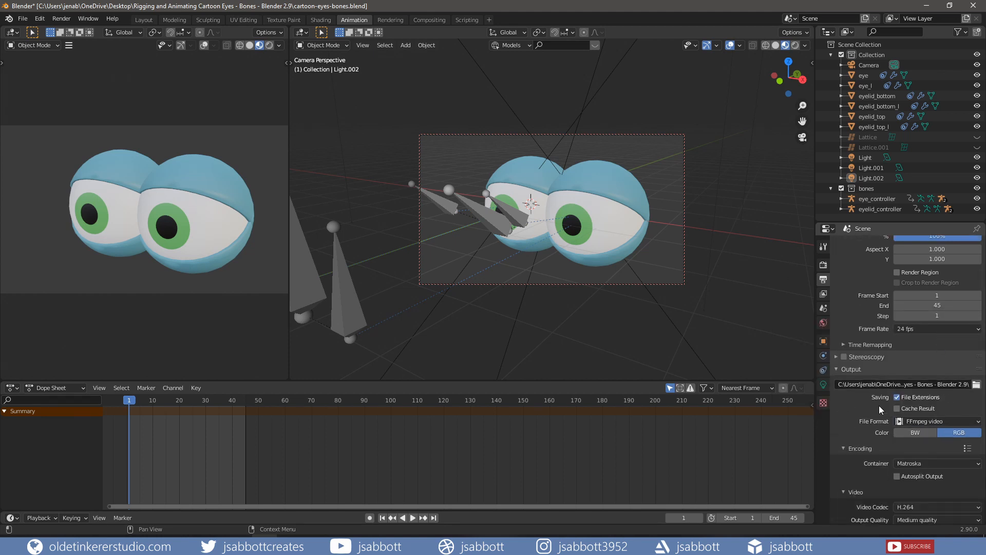
left_click(921, 443)
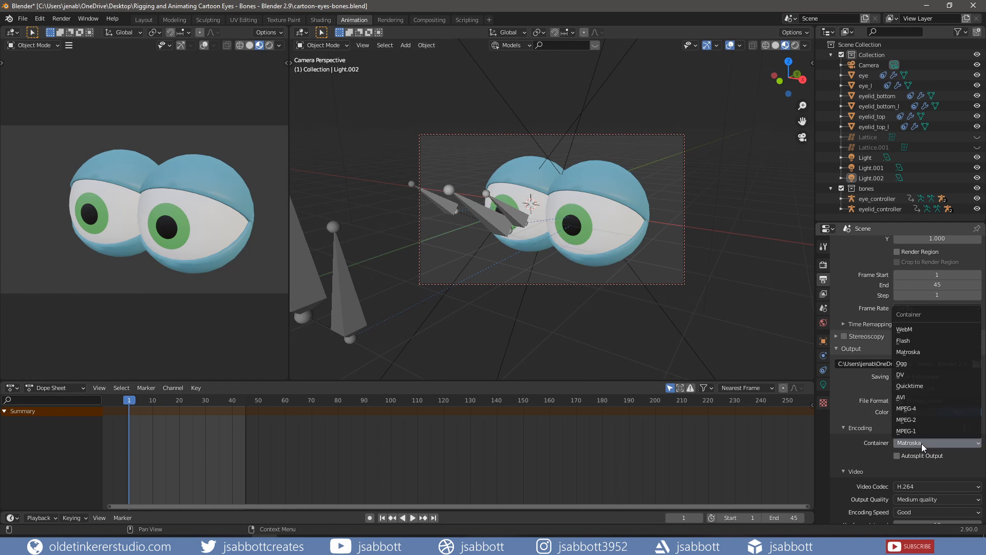
left_click(915, 408)
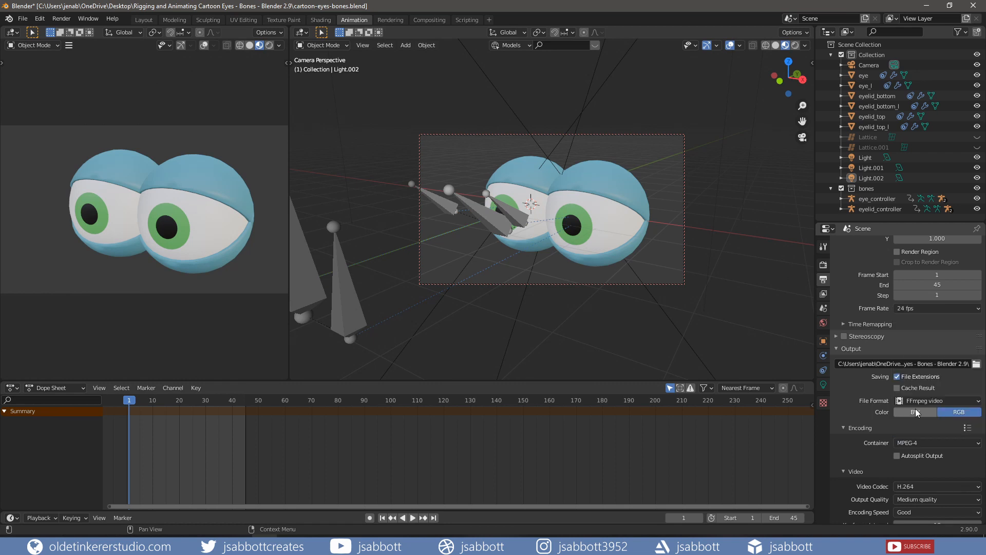
Save the file and render the full 45-frame animation
left_click(23, 19)
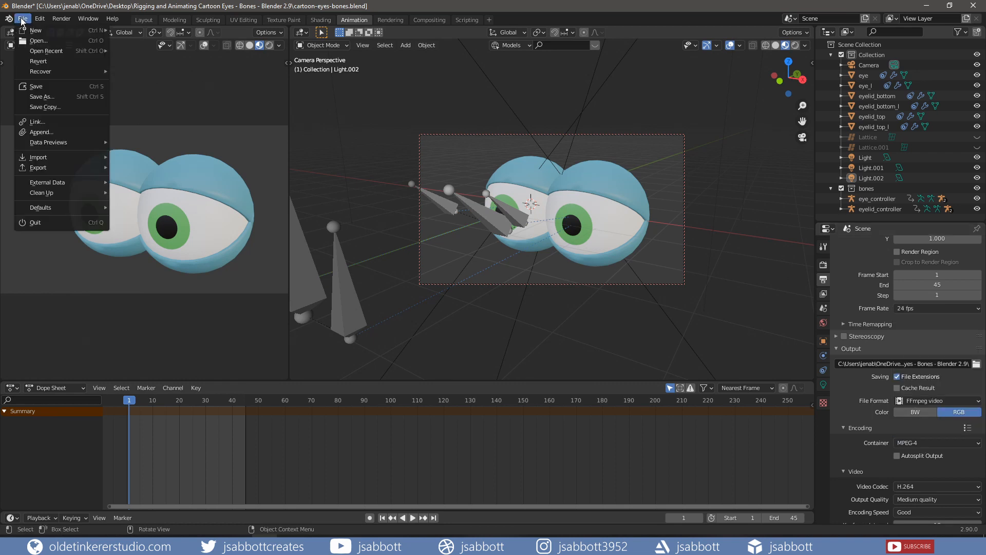
left_click(38, 87)
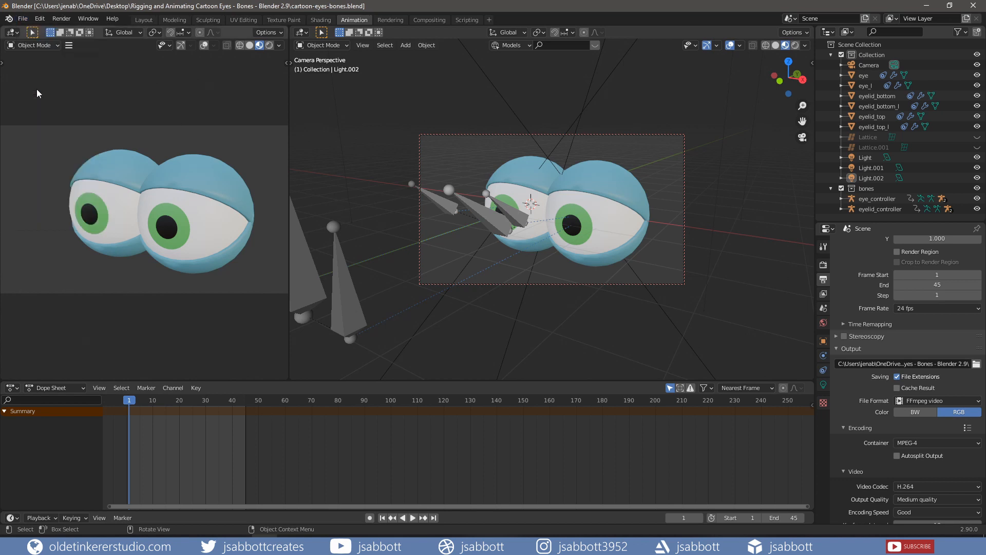
left_click(60, 21)
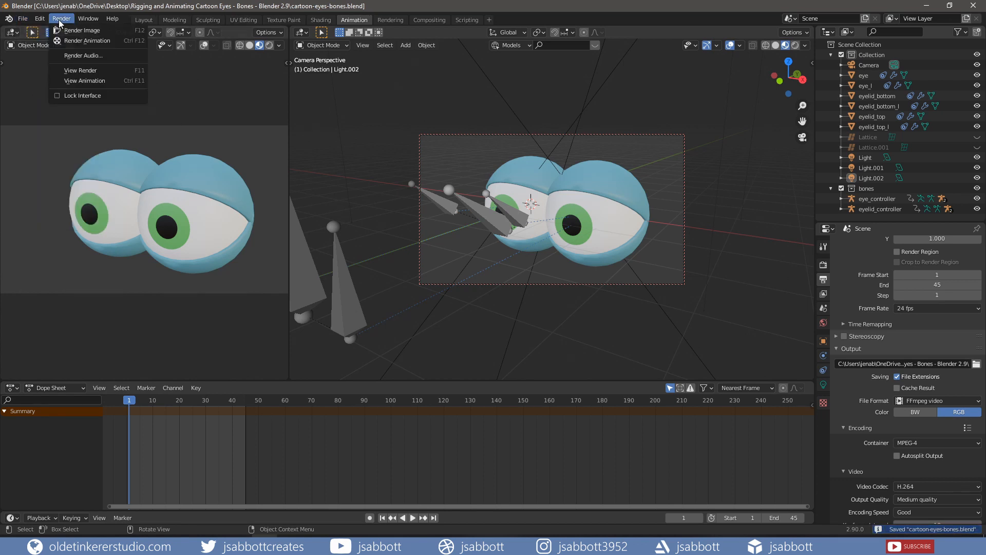
left_click(91, 41)
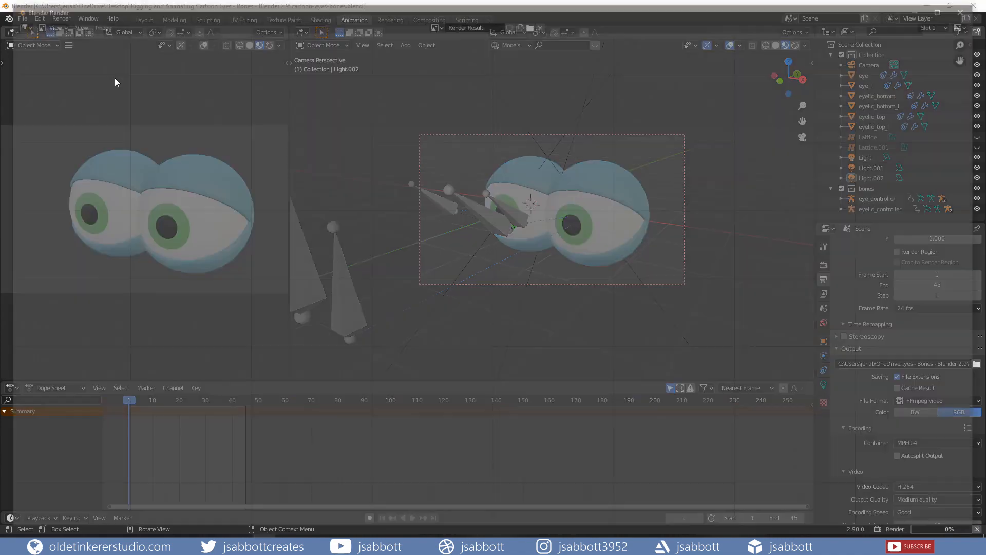